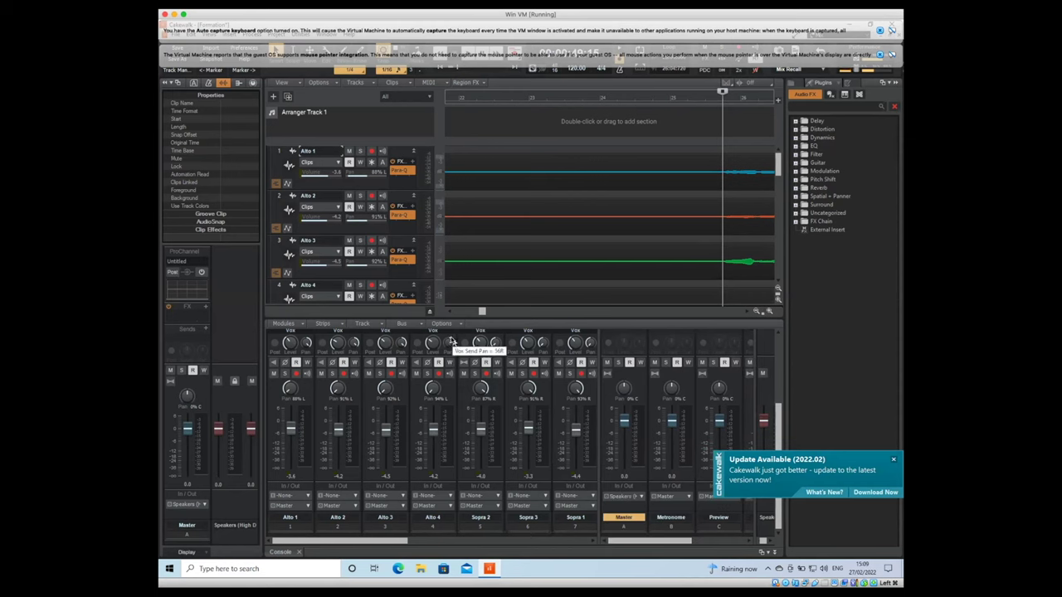
Look through the existing vocal and drum tracks in the track list, starting from Alto 1
scroll(350, 226, "down", 3)
scroll(350, 226, "up", 3)
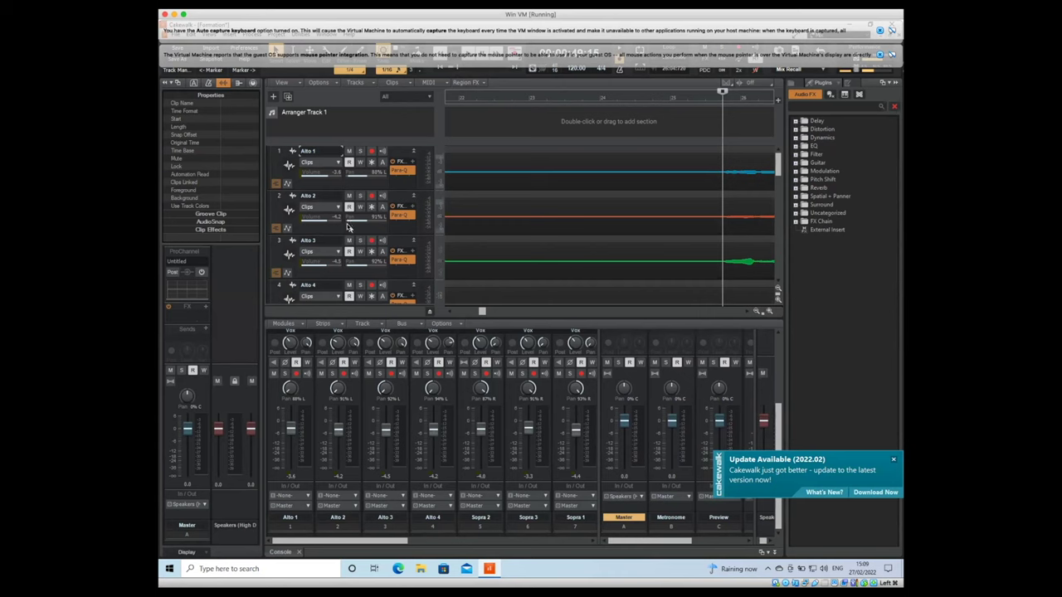
scroll(340, 248, "down", 3)
scroll(340, 248, "up", 3)
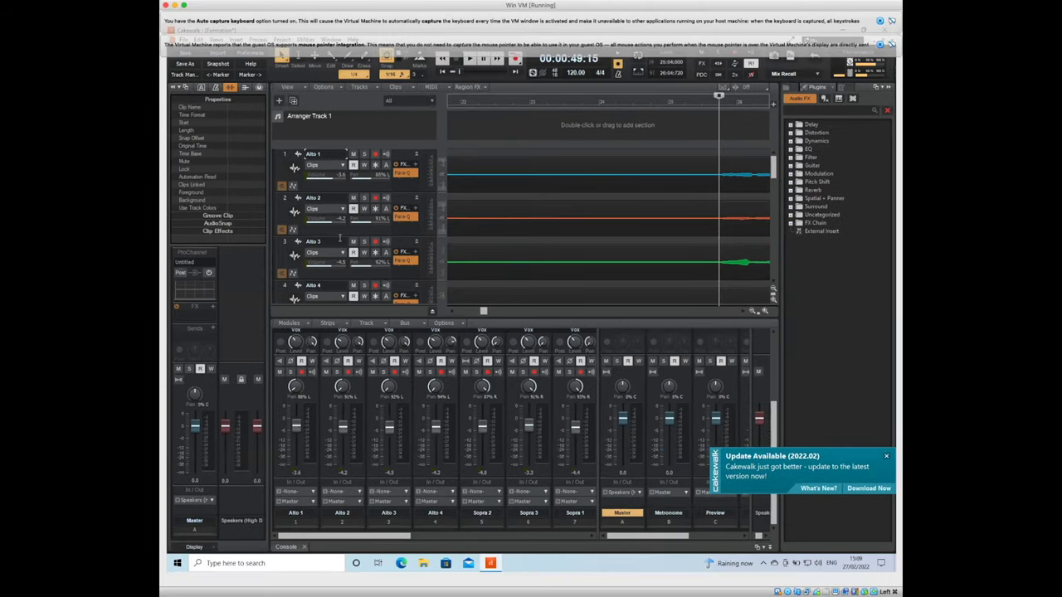
scroll(348, 257, "down", 5)
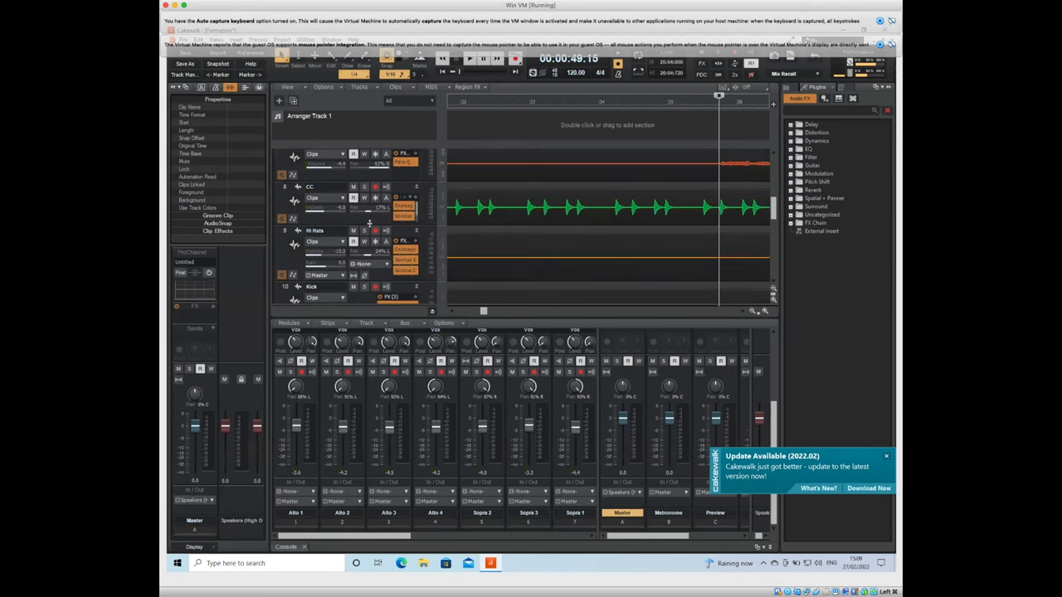
scroll(369, 222, "down", 10)
scroll(368, 225, "up", 9)
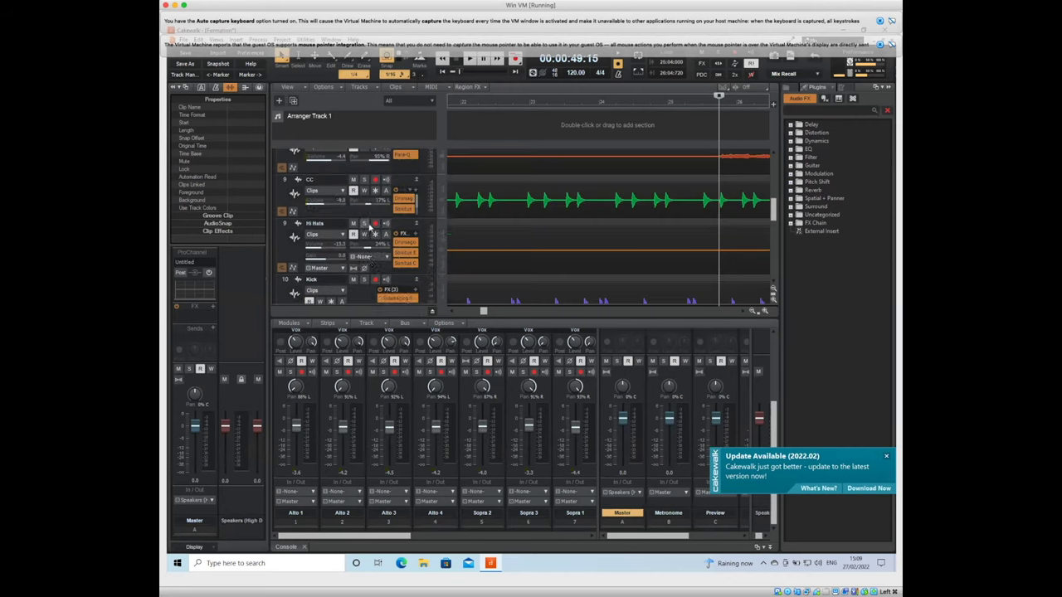
scroll(370, 226, "up", 5)
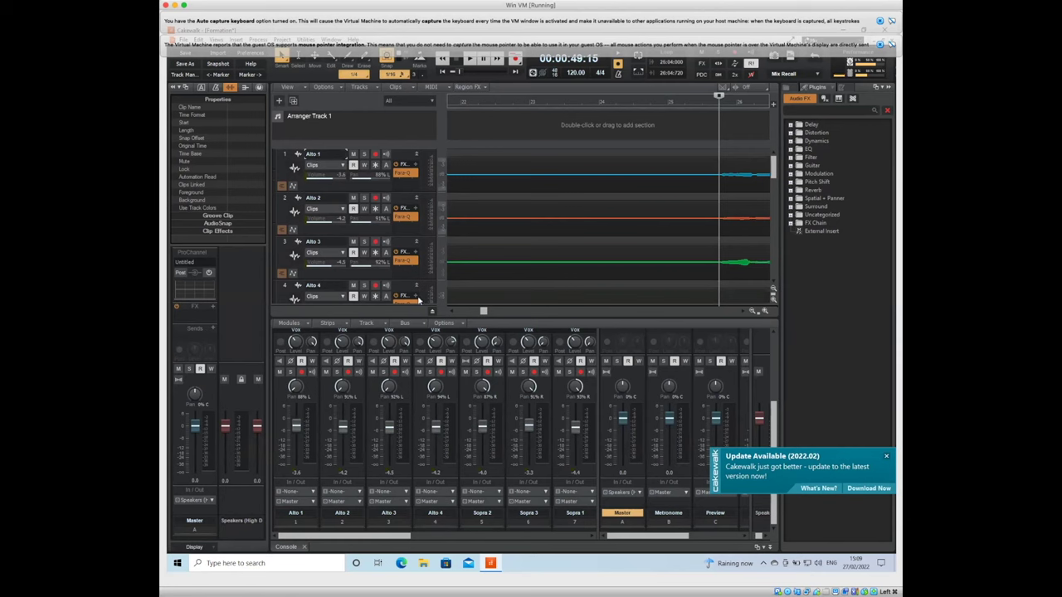
scroll(345, 258, "down", 3)
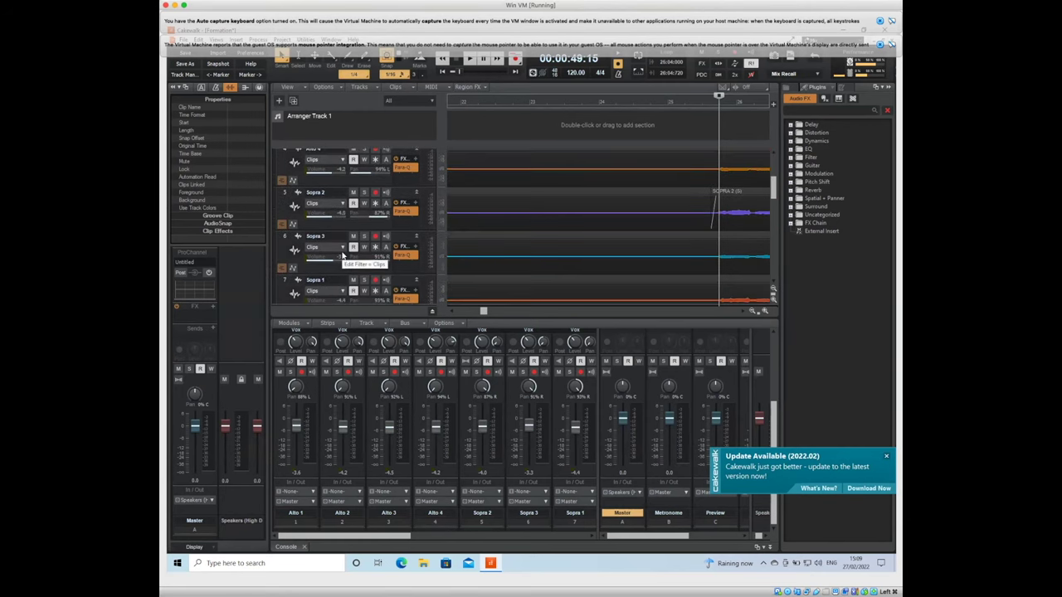
scroll(347, 260, "up", 2)
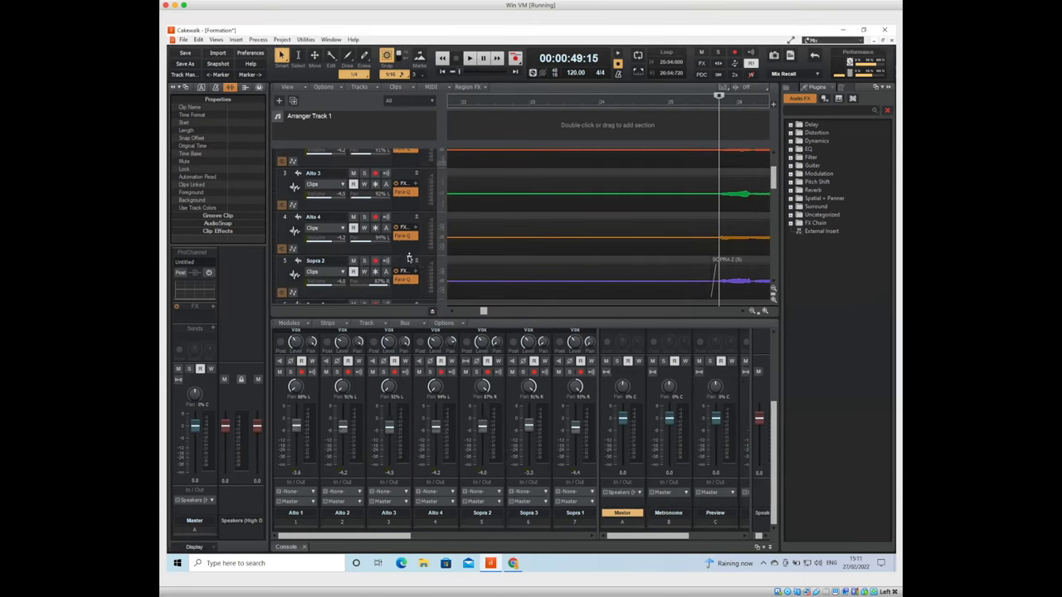
scroll(408, 258, "up", 4)
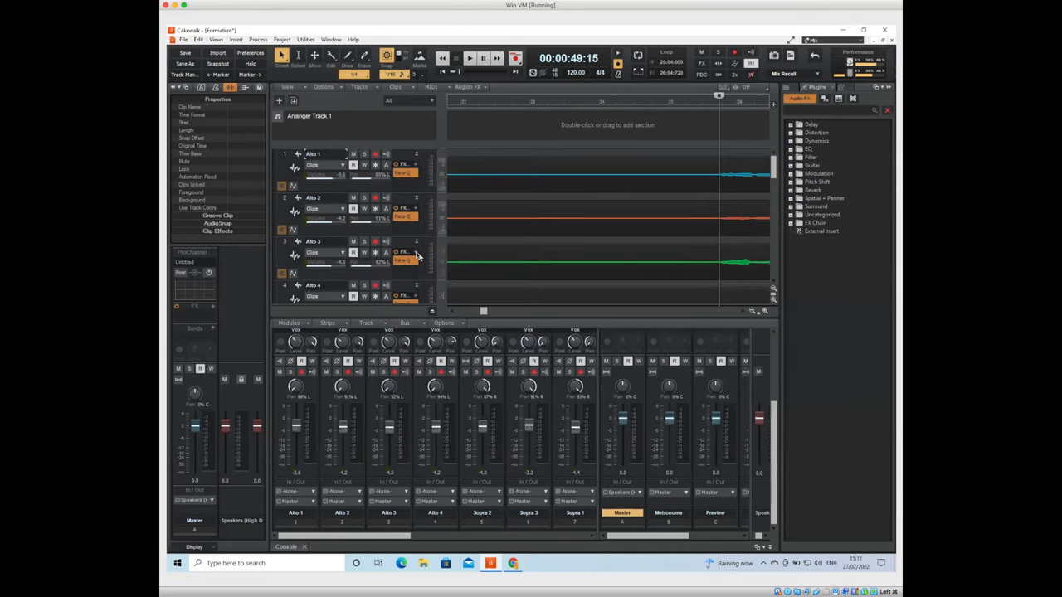
Rename the empty Track 14 below the Rimshot track as Tenor 1
scroll(417, 256, "down", 12)
scroll(417, 256, "down", 2)
scroll(415, 249, "up", 4)
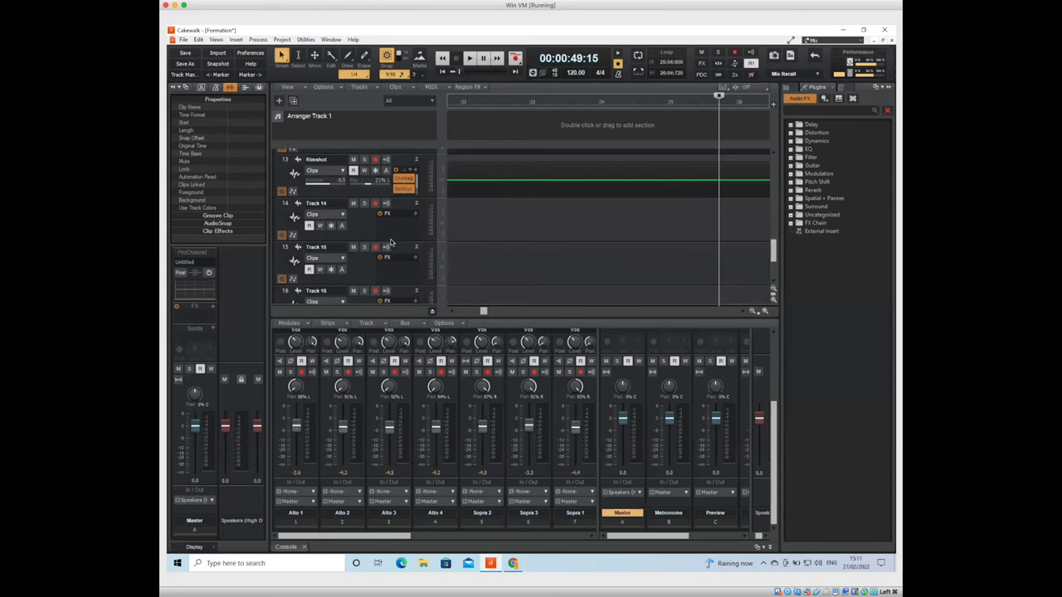
double_click(326, 203)
type("Tom 1")
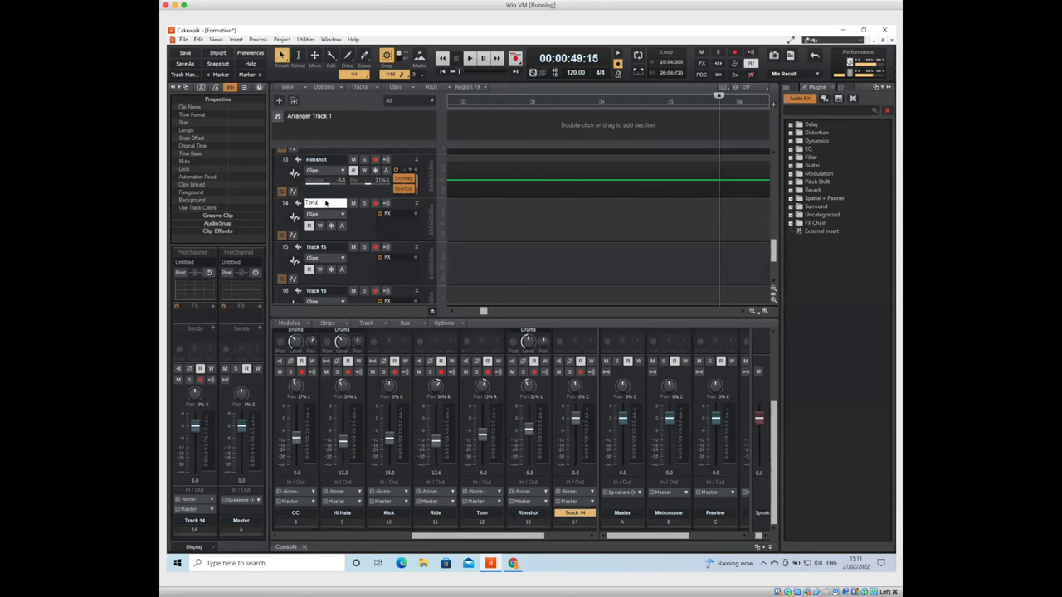
Rename Track 15 as Tenor 2
left_click(322, 249)
double_click(323, 248)
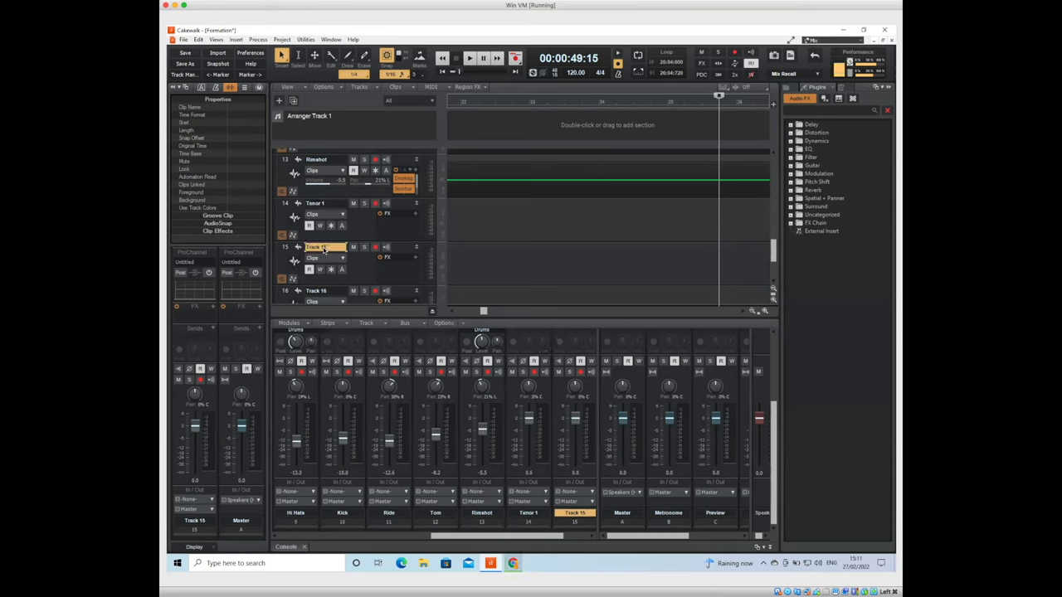
double_click(323, 248)
type("Tenor 2")
left_click(474, 262)
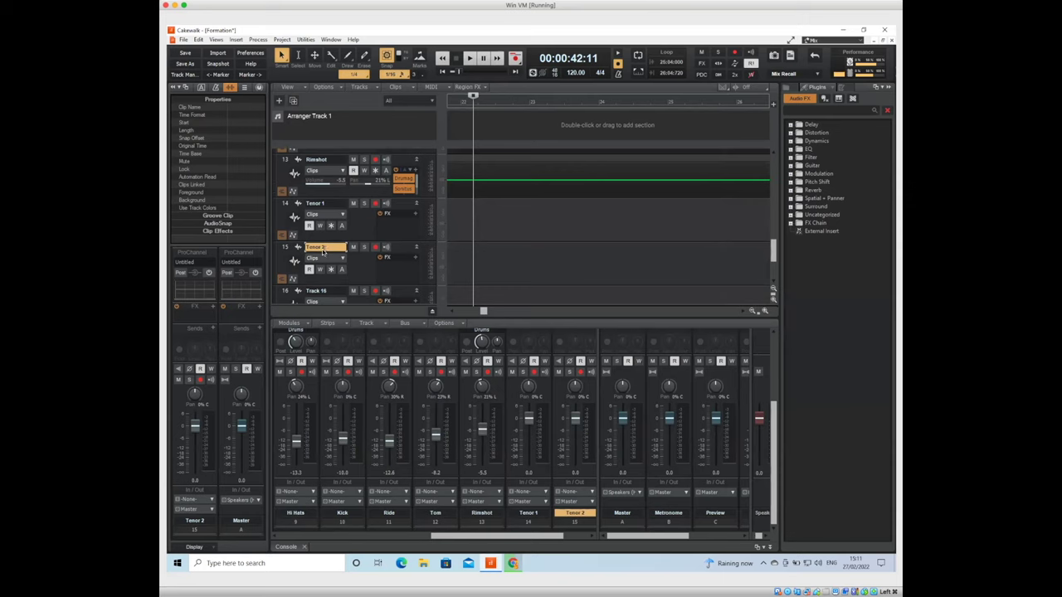
Rename Track 16, the last track in the project, as Tenor 3
scroll(325, 254, "down", 2)
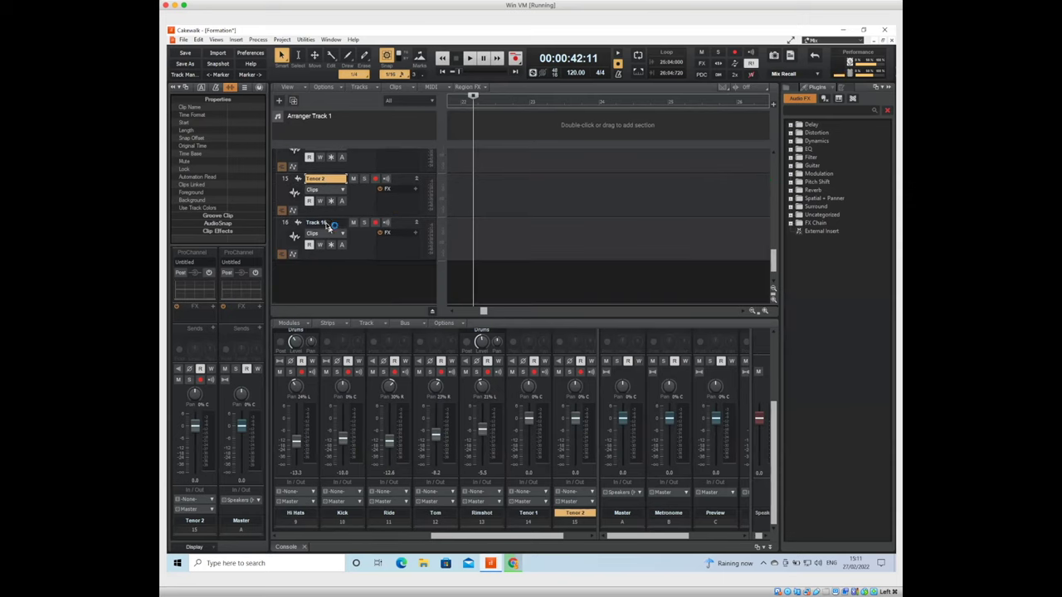
double_click(326, 222)
type("T")
type("enol")
key("BackSpace")
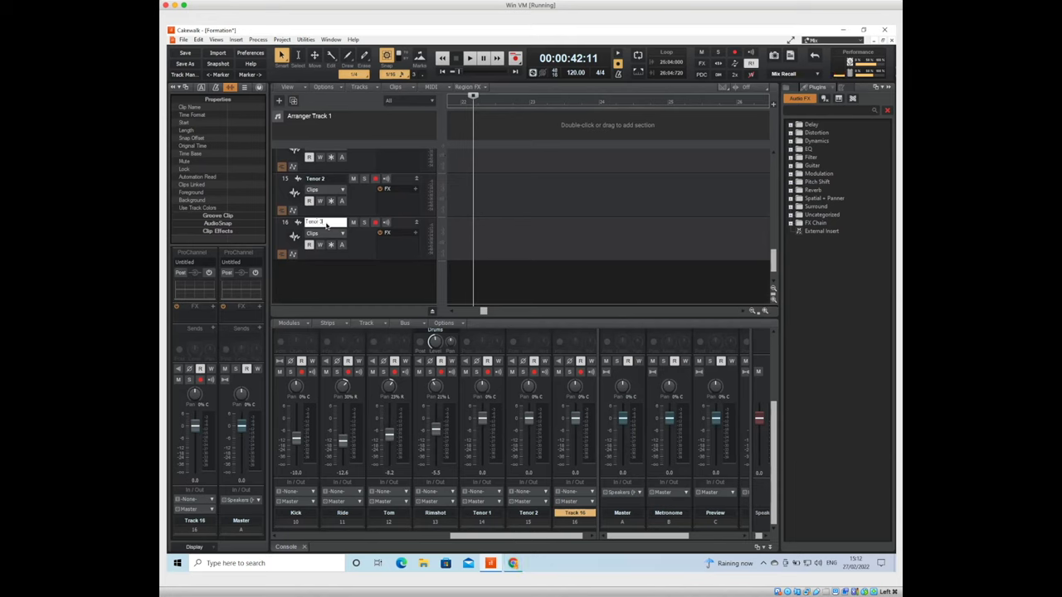
left_click(528, 243)
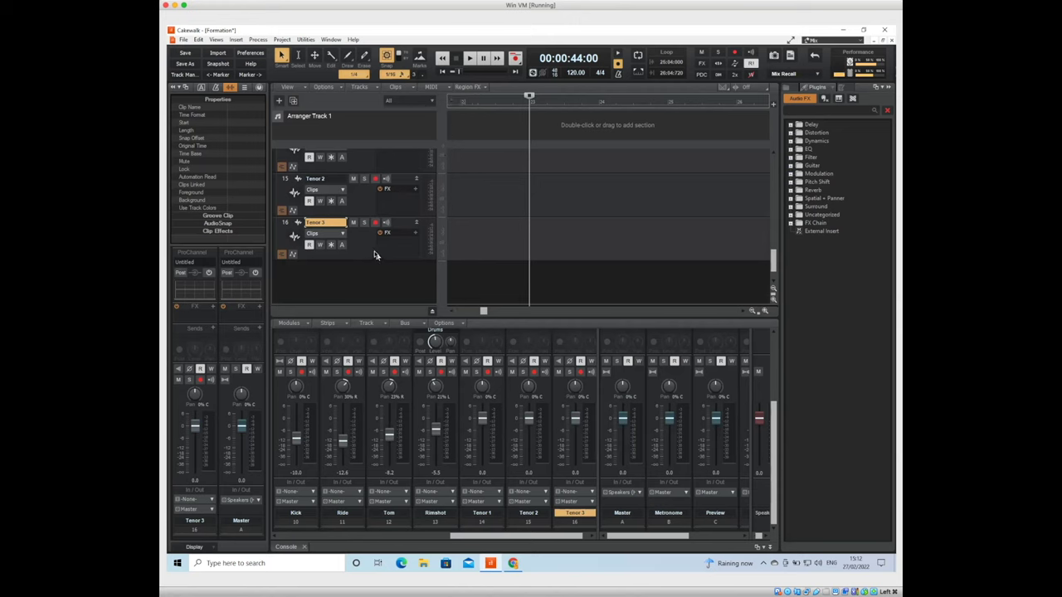
Select the Tenor 1 track, then bring up the tenor folder in File Explorer, shrunk and placed clear of the tenor tracks
scroll(374, 236, "up", 1)
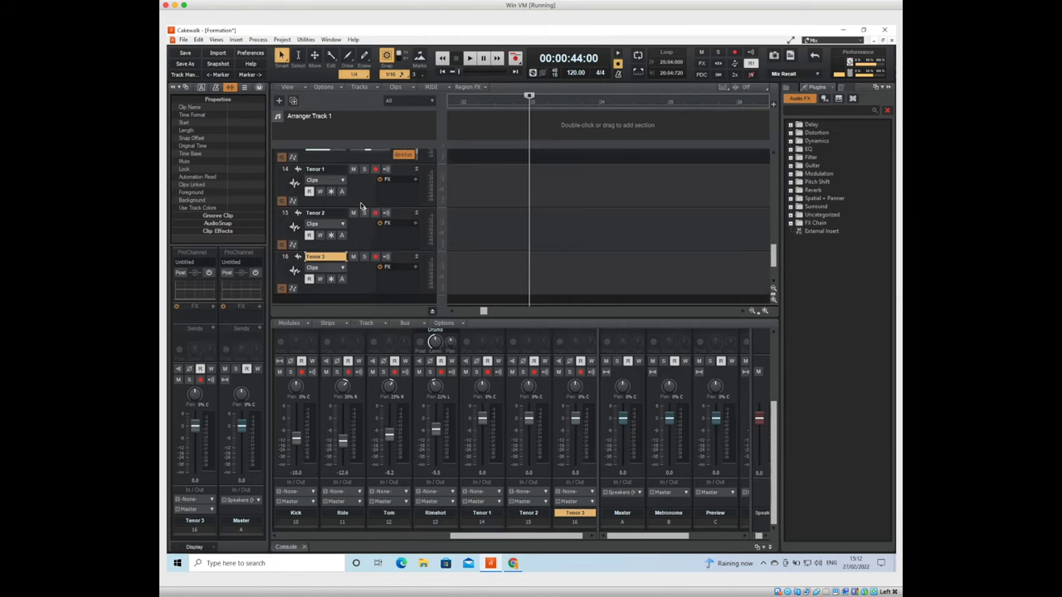
left_click(404, 195)
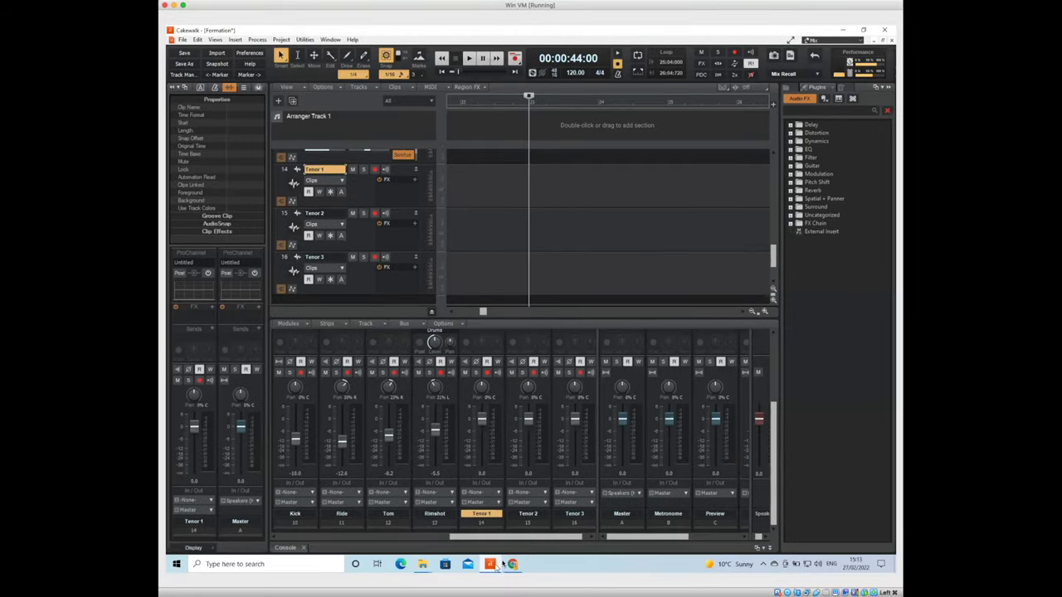
left_click(423, 564)
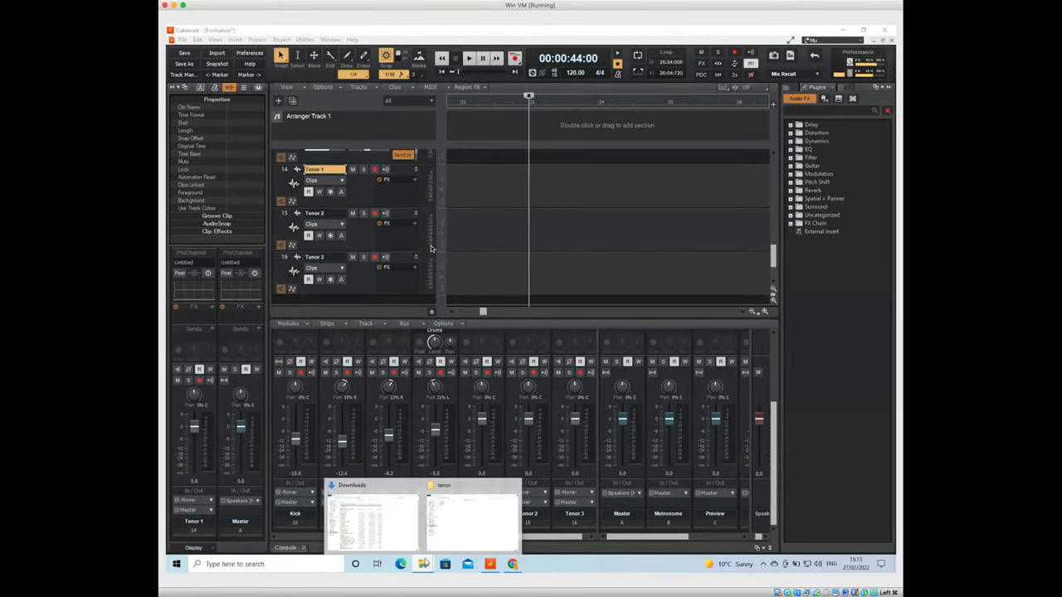
left_click(470, 514)
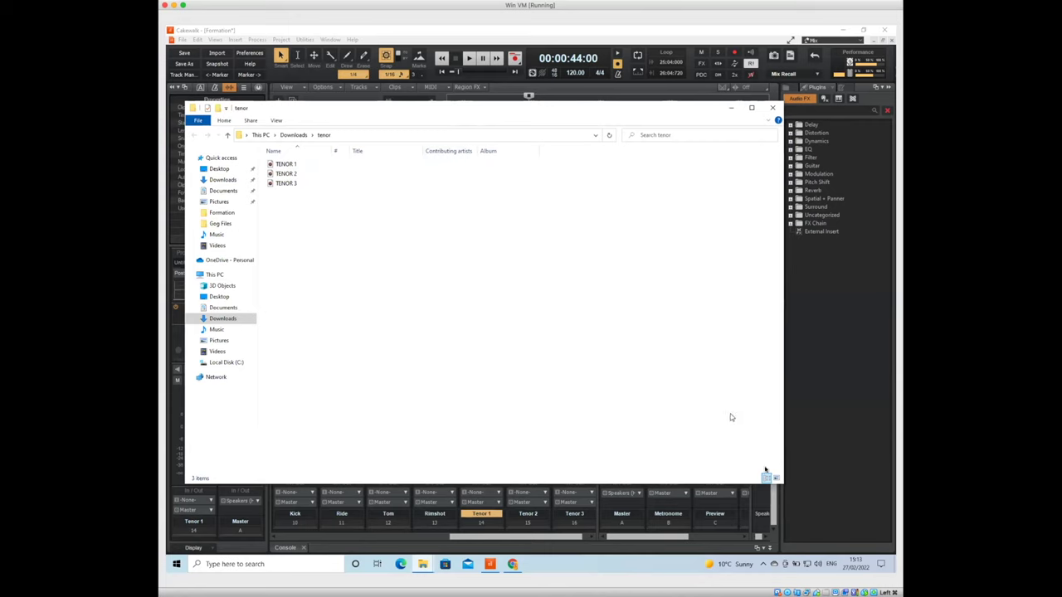
left_click_drag(774, 479, 611, 385)
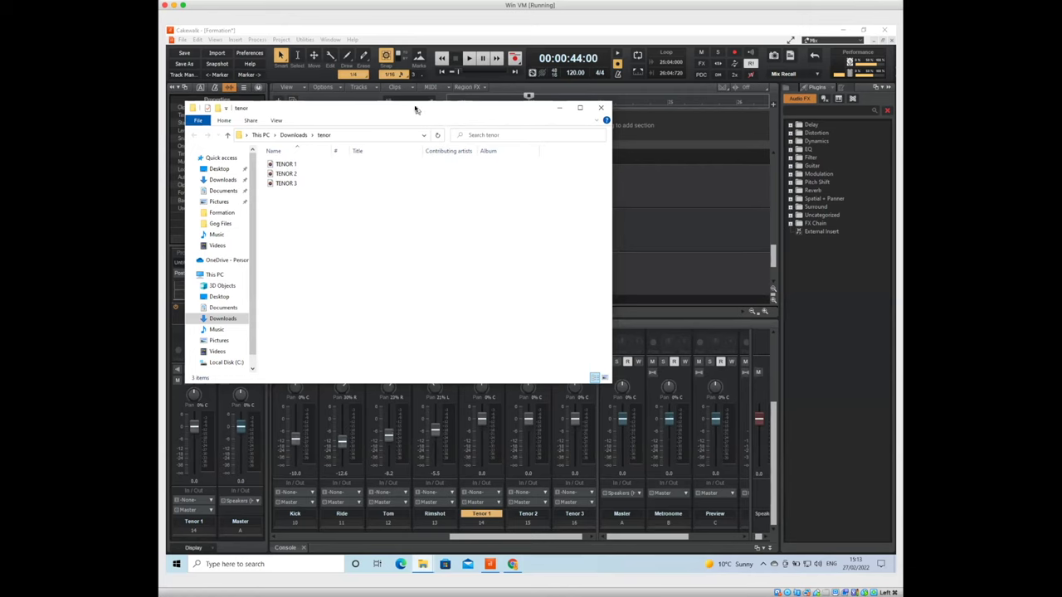
left_click_drag(409, 108, 752, 225)
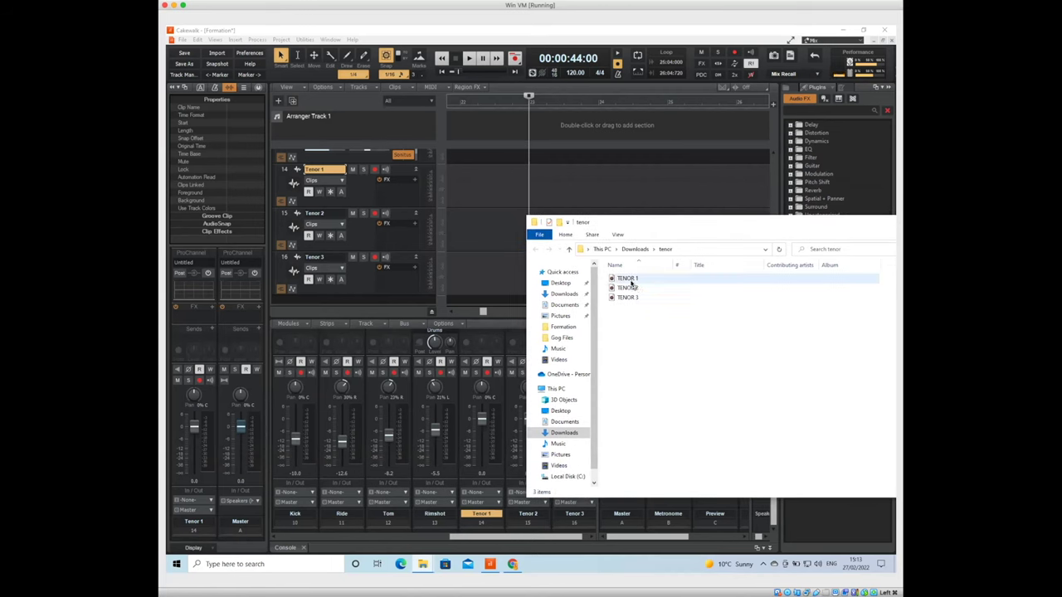
Import the TENOR 1 audio file from the tenor folder onto the Tenor 1 track
left_click(634, 279)
left_click_drag(636, 285, 458, 192)
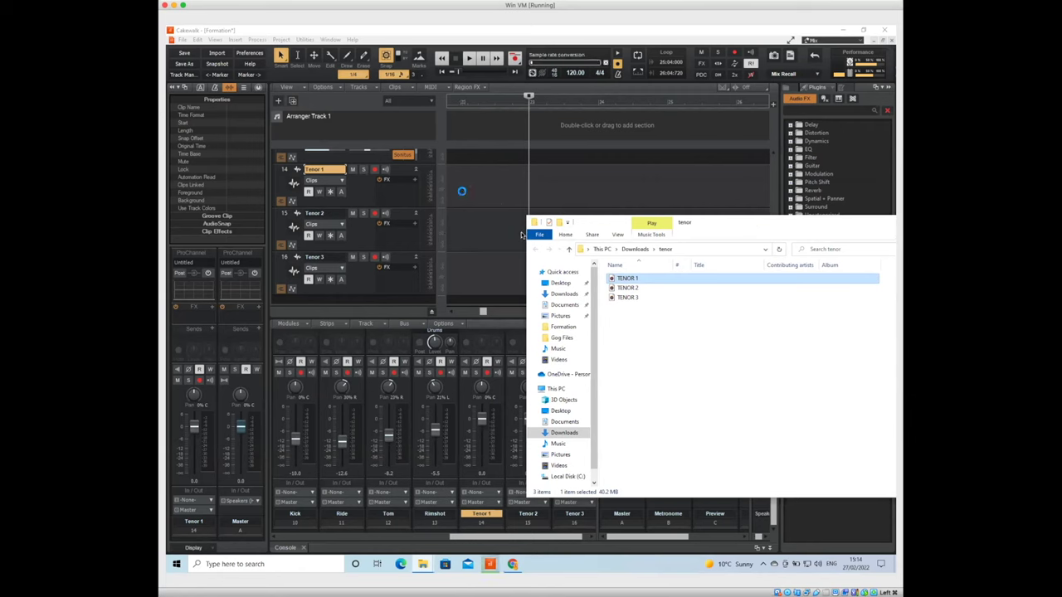
left_click(637, 287)
mouse_move(636, 290)
left_mouse_down()
mouse_move(476, 231)
mouse_move(575, 252)
mouse_move(637, 296)
left_mouse_up()
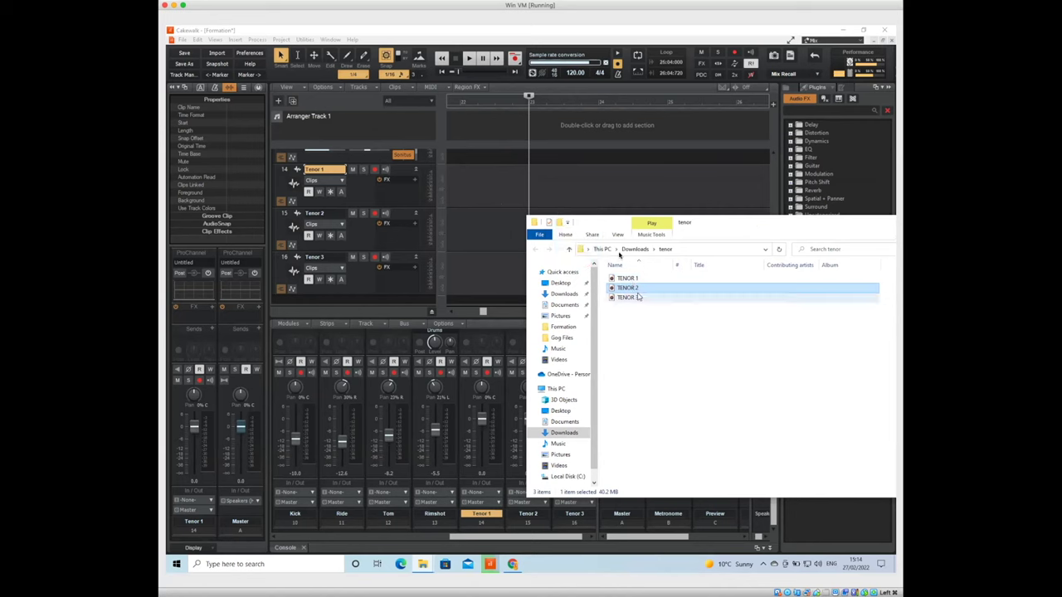
left_click(478, 193)
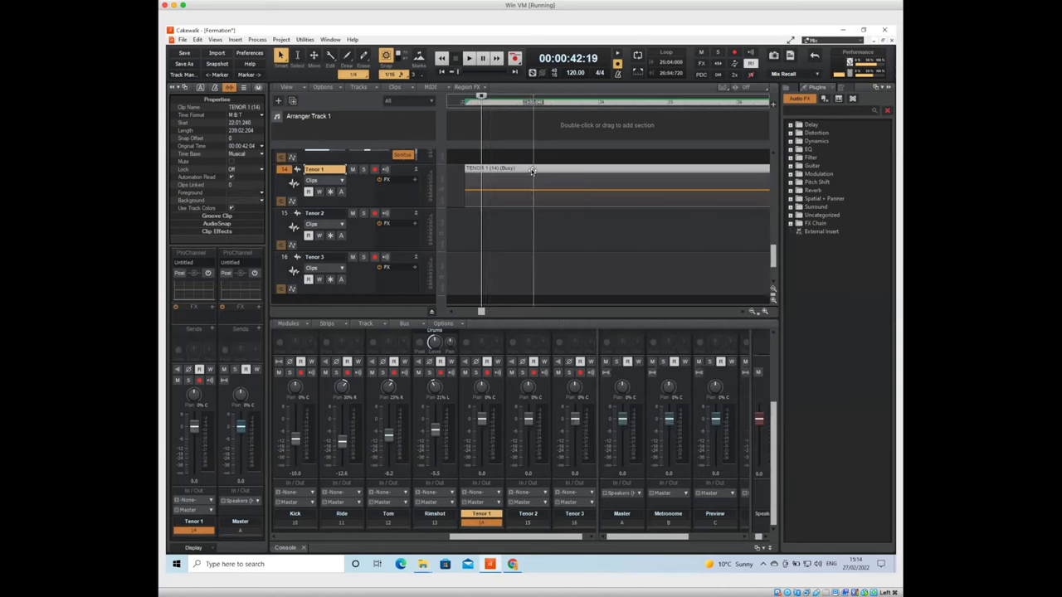
Move the TENOR 1 clip back to the very start of the project at 1:01:000
left_click_drag(483, 170, 430, 170)
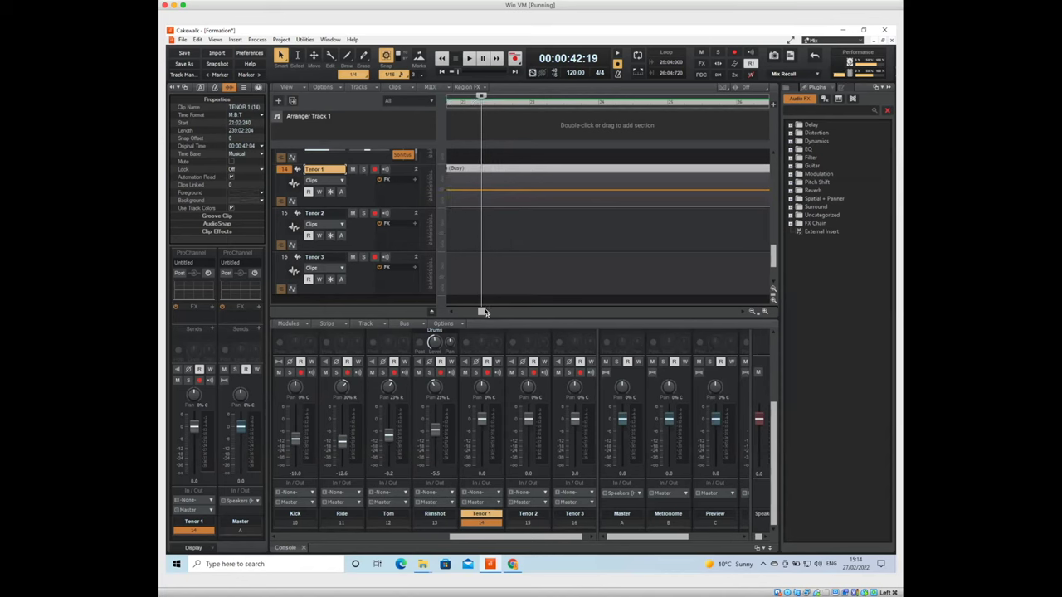
left_click(751, 313)
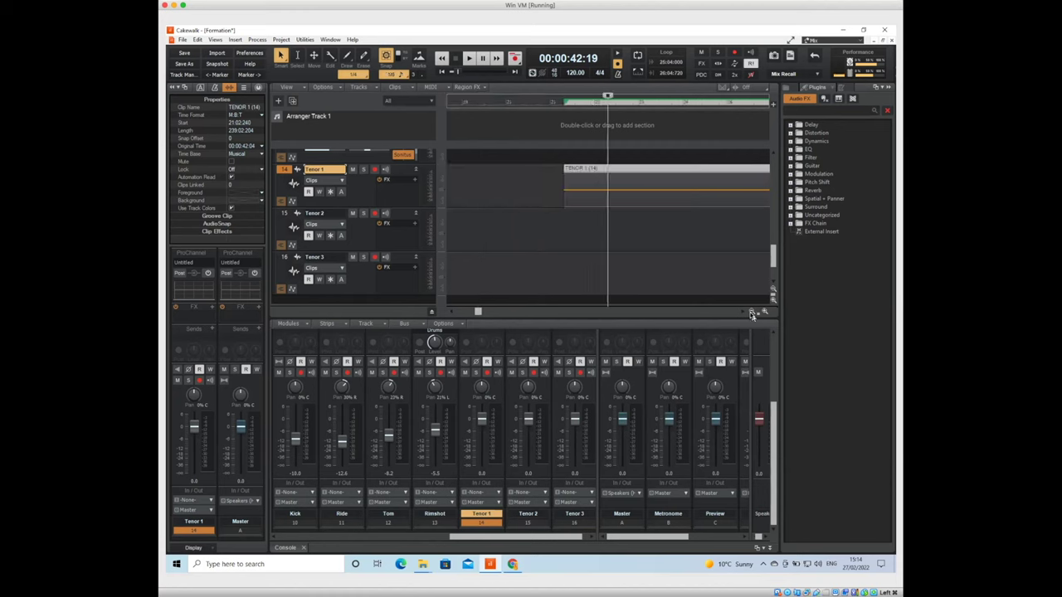
left_click(751, 313)
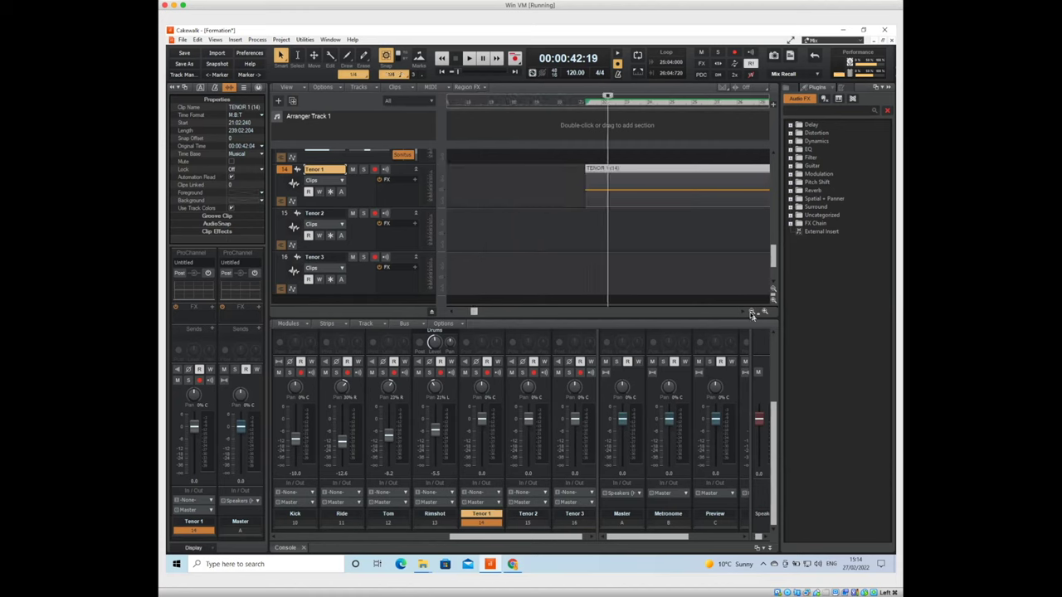
left_click(751, 313)
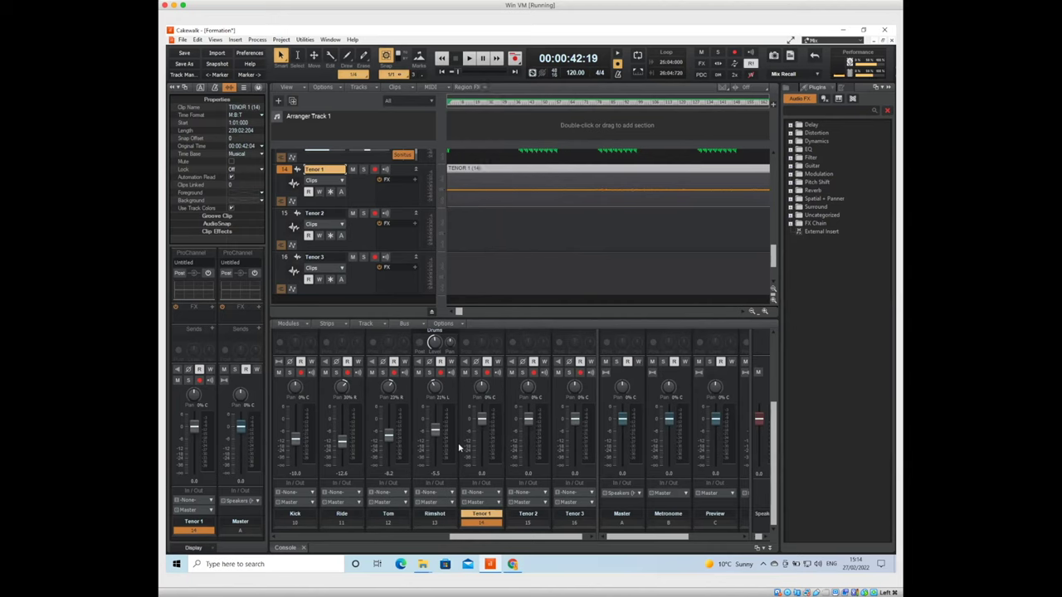
Import the TENOR 2 audio file from the tenor folder in File Explorer onto the Tenor 2 track
left_click(498, 564)
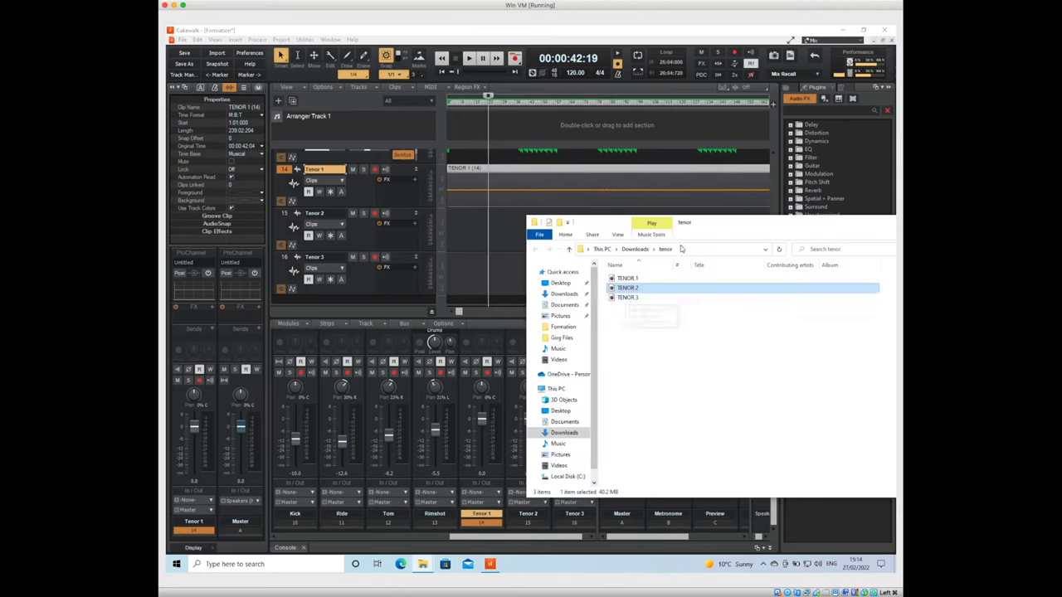
mouse_move(641, 288)
left_mouse_down()
mouse_move(599, 249)
mouse_move(466, 217)
left_mouse_up()
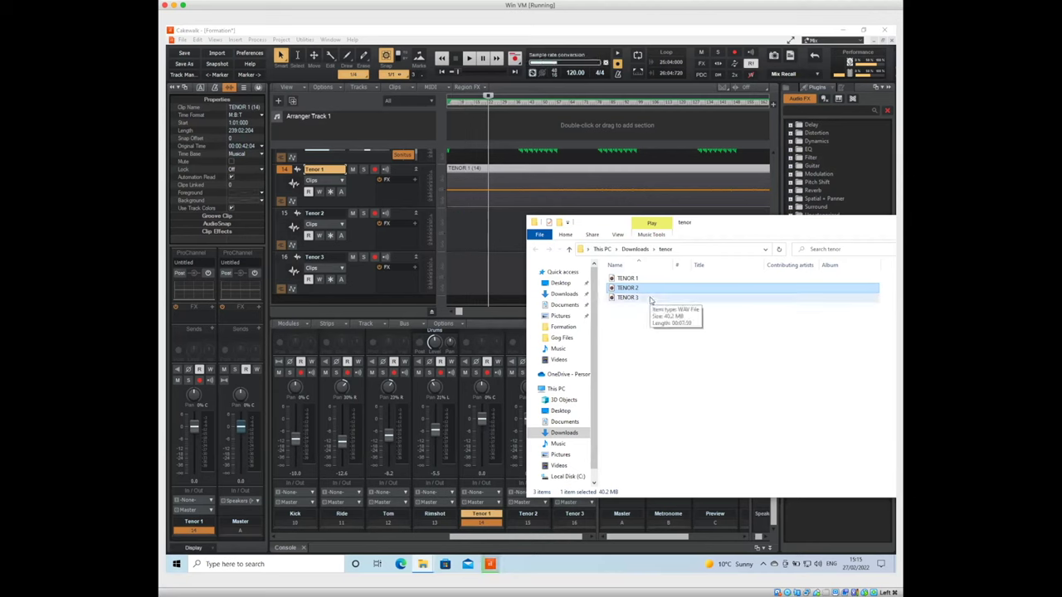
left_click(462, 223)
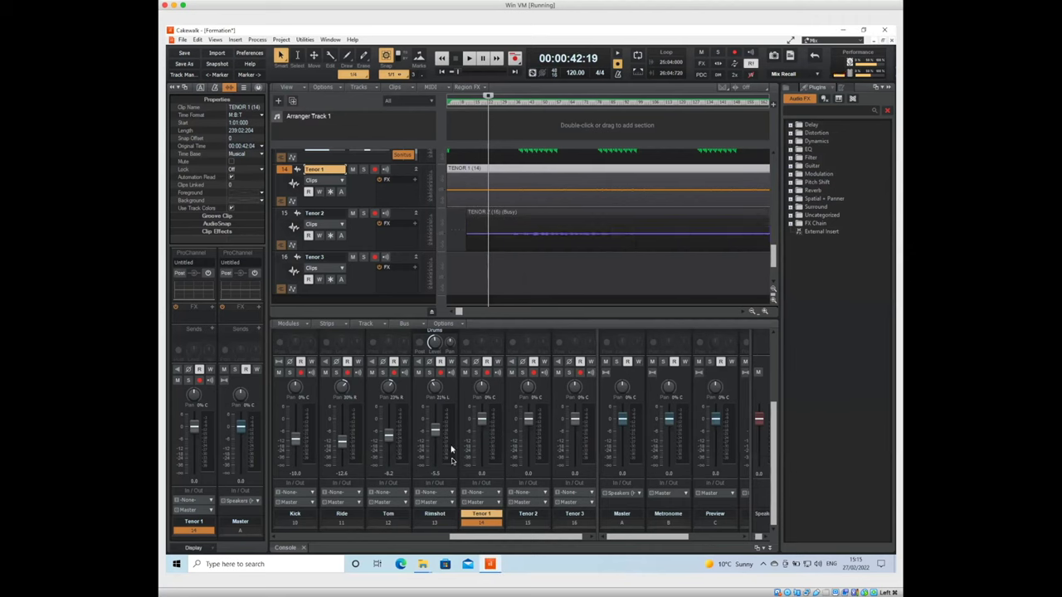
Import the TENOR 3 audio file from the File Explorer tenor folder onto the Tenor 3 track and select its clip
left_click(425, 564)
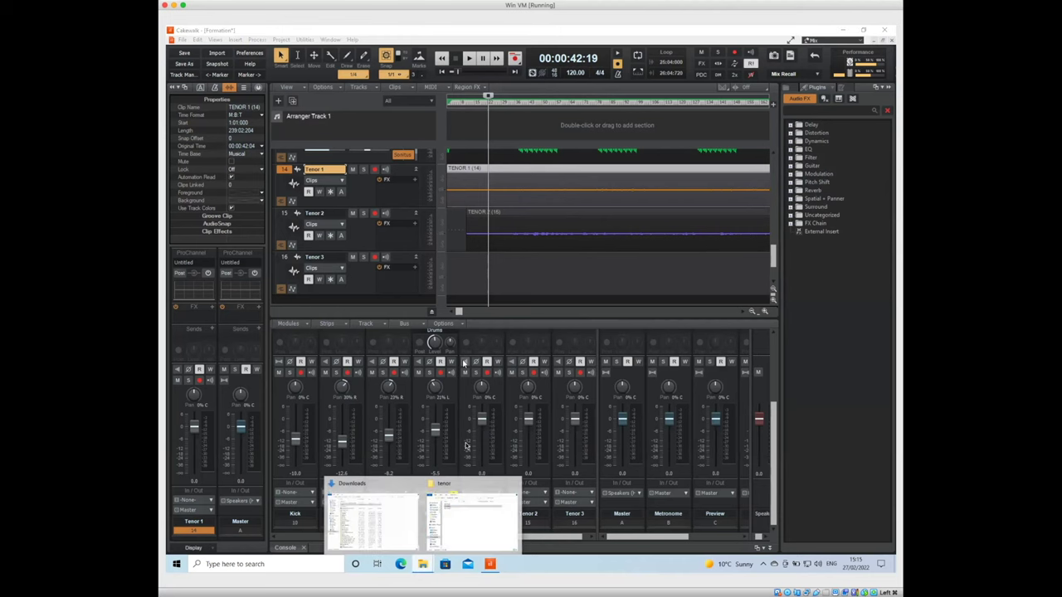
left_click(475, 508)
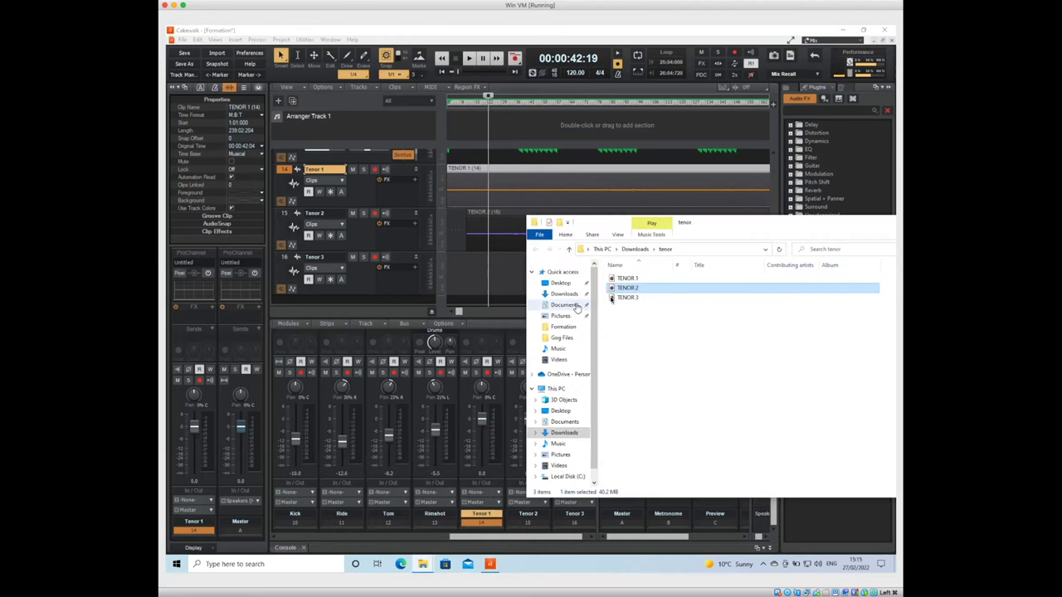
left_click(619, 298)
left_click_drag(625, 301, 503, 261)
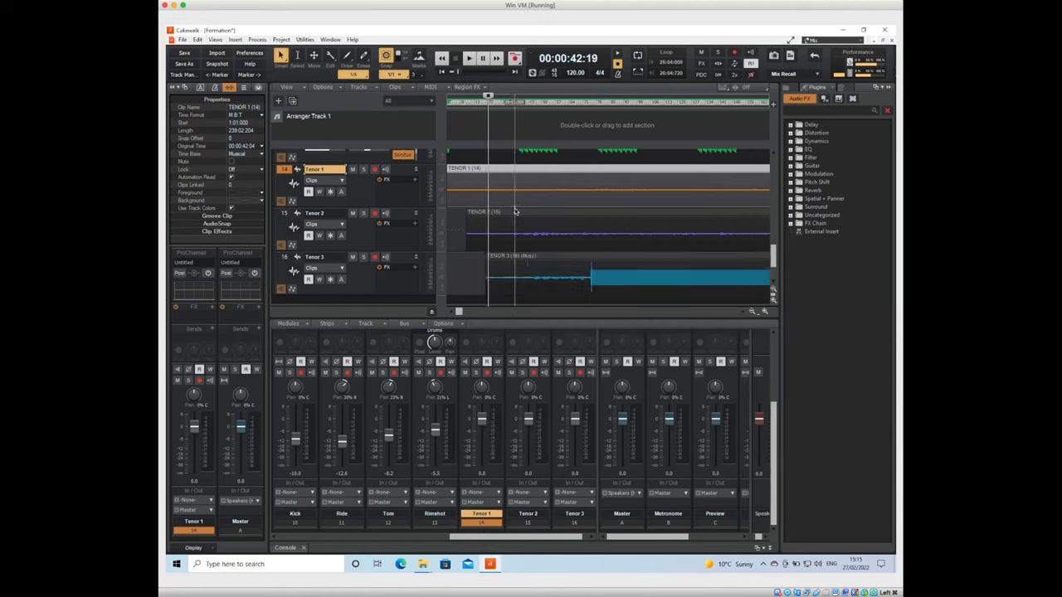
left_click(537, 256)
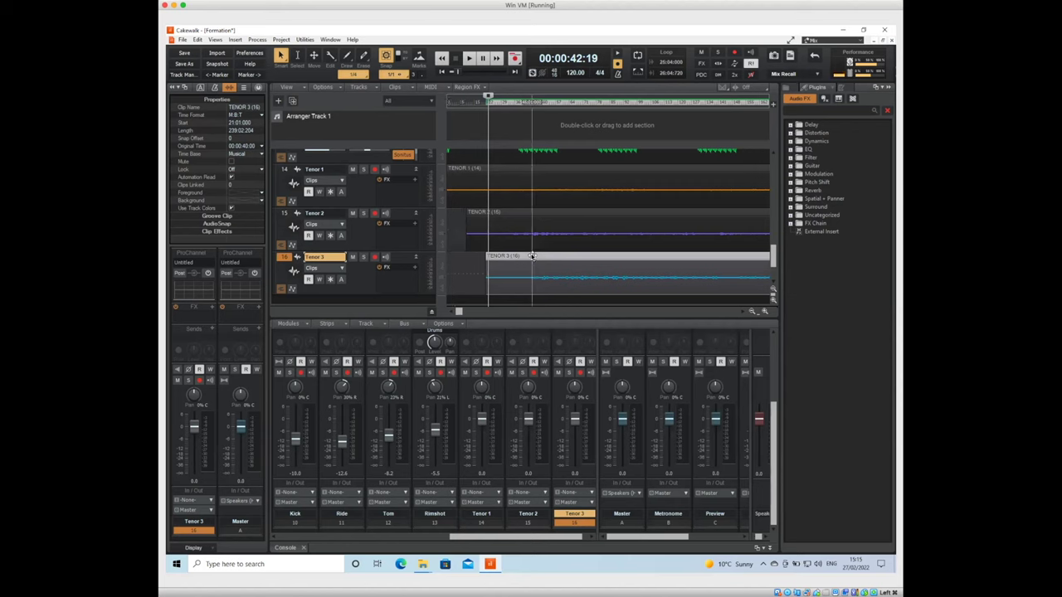
Move the TENOR 3 and TENOR 2 clips back to the very start of the project at 1:01:000
left_click_drag(534, 256, 477, 251)
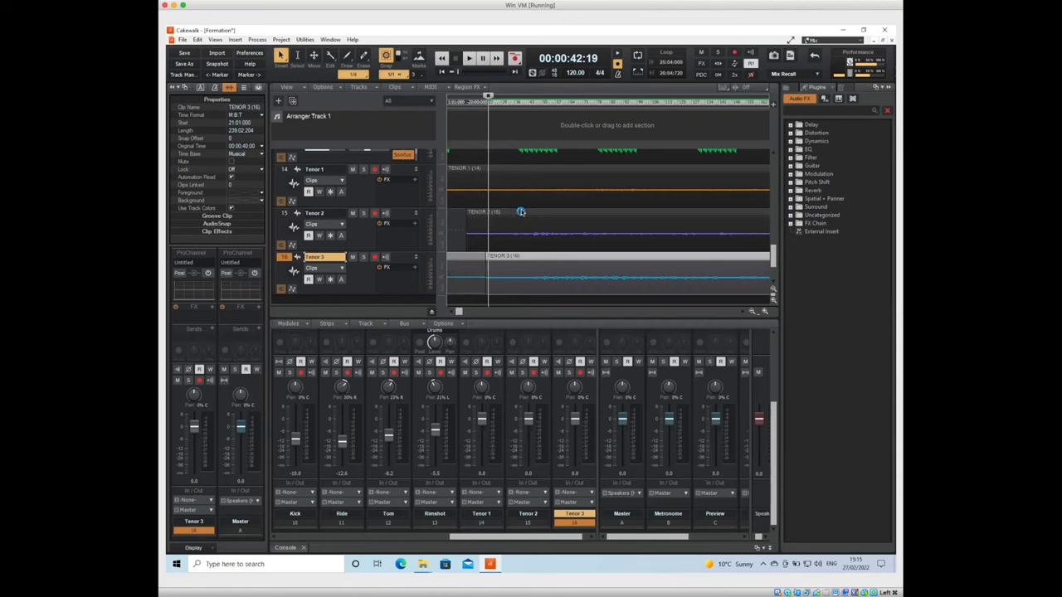
left_click_drag(521, 212, 472, 211)
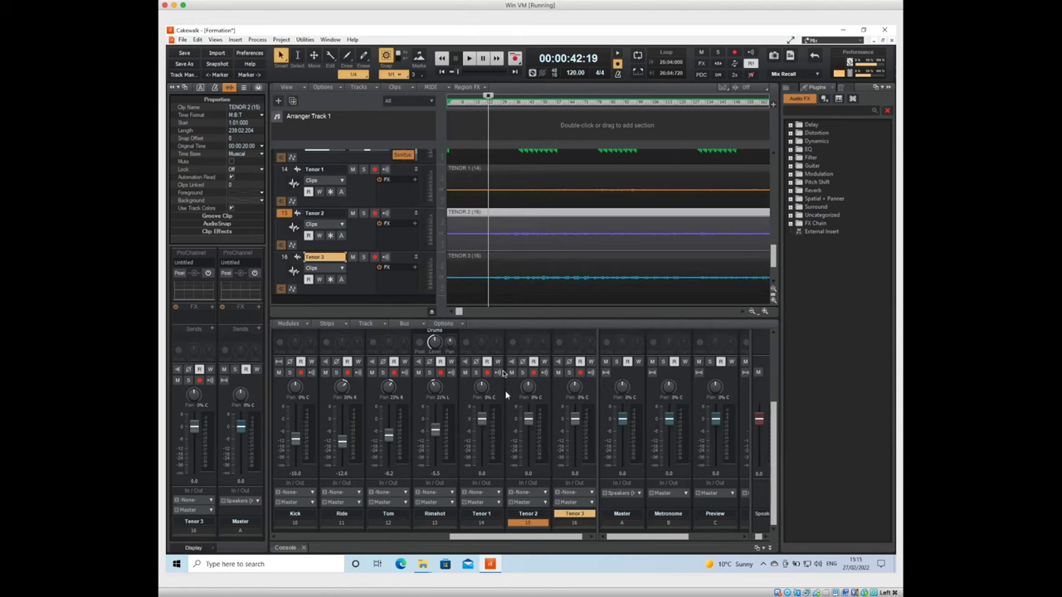
Select the Tenor 2 and Tenor 3 tracks together in the track list
key("Up")
key("Up")
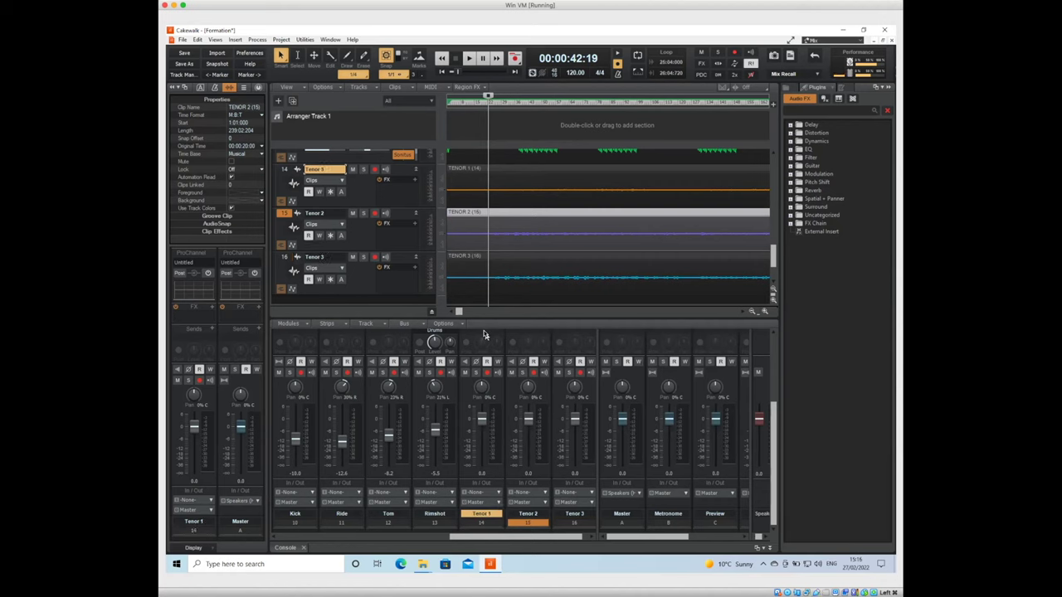
left_click(481, 524)
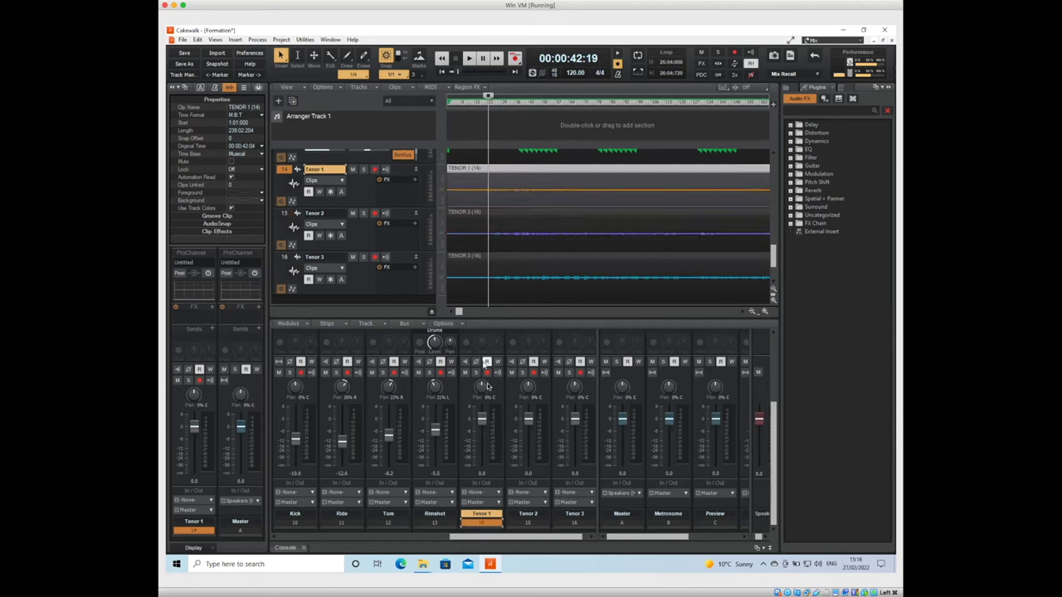
mouse_move(493, 539)
left_mouse_down()
mouse_move(315, 539)
mouse_move(503, 540)
left_mouse_up()
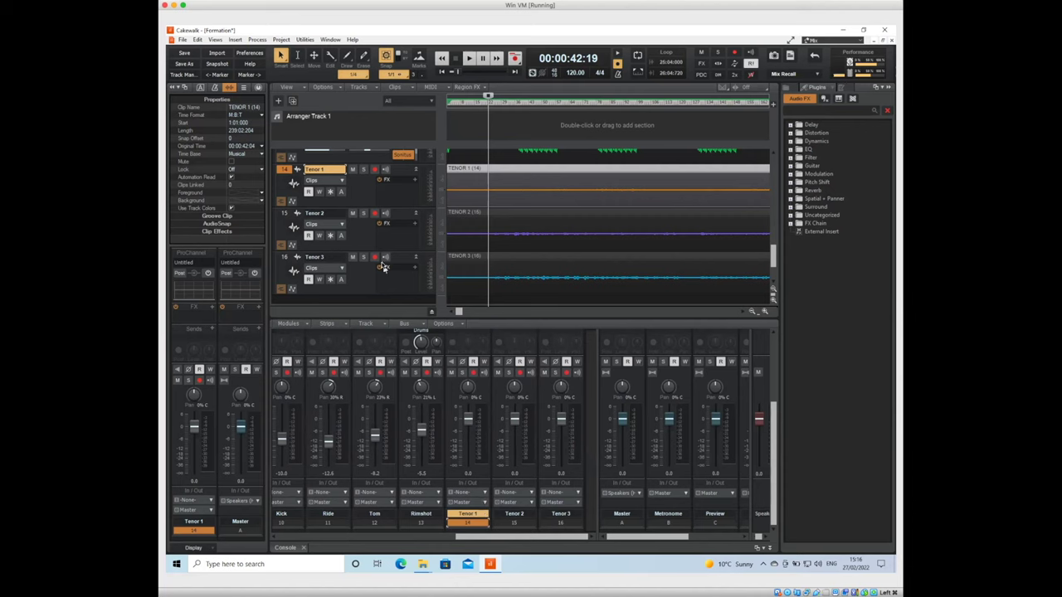
left_click(282, 258)
left_click(286, 236, "ctrl")
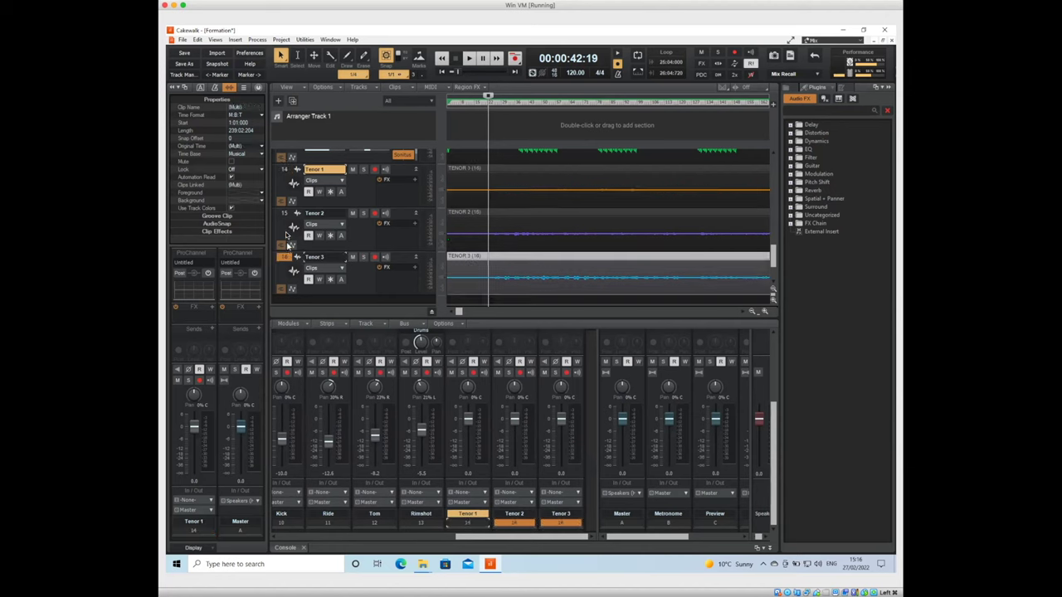
left_click(287, 254)
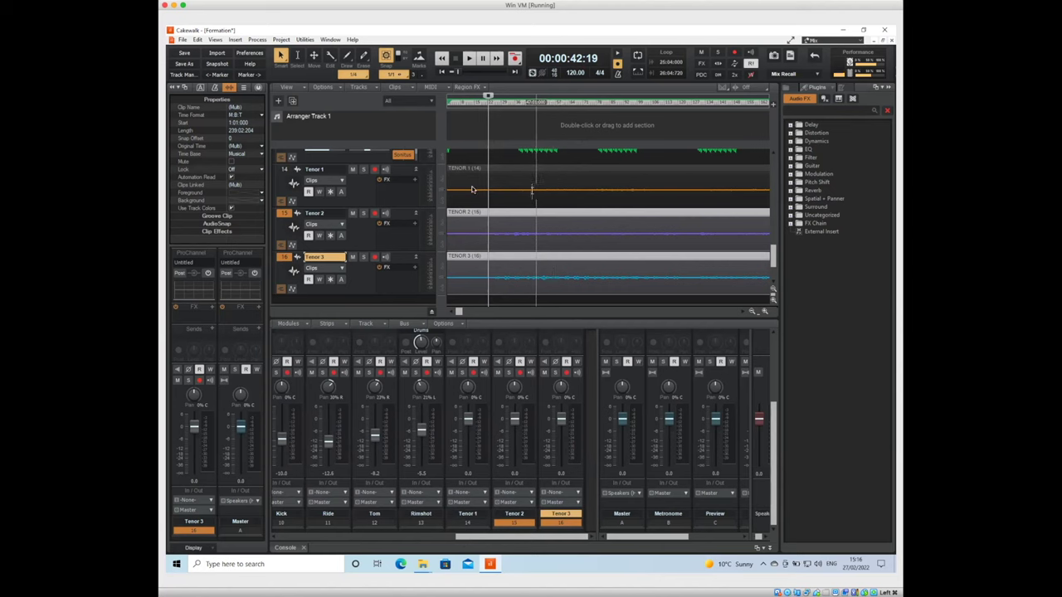
Solo the Tenor 1 track, listen to a short passage, stop playback and turn its solo off again
left_click(363, 169)
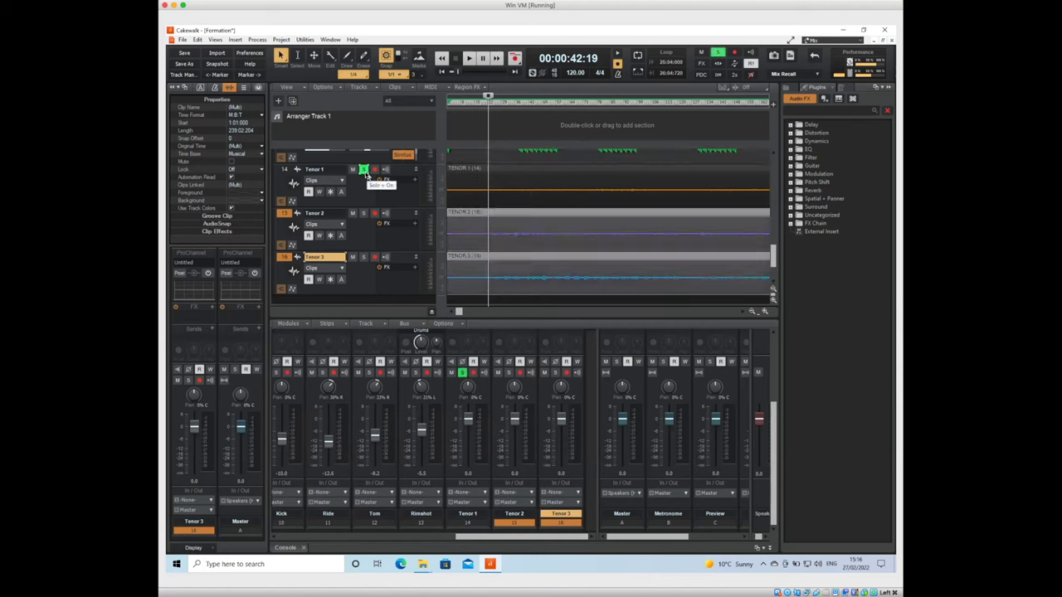
key("space")
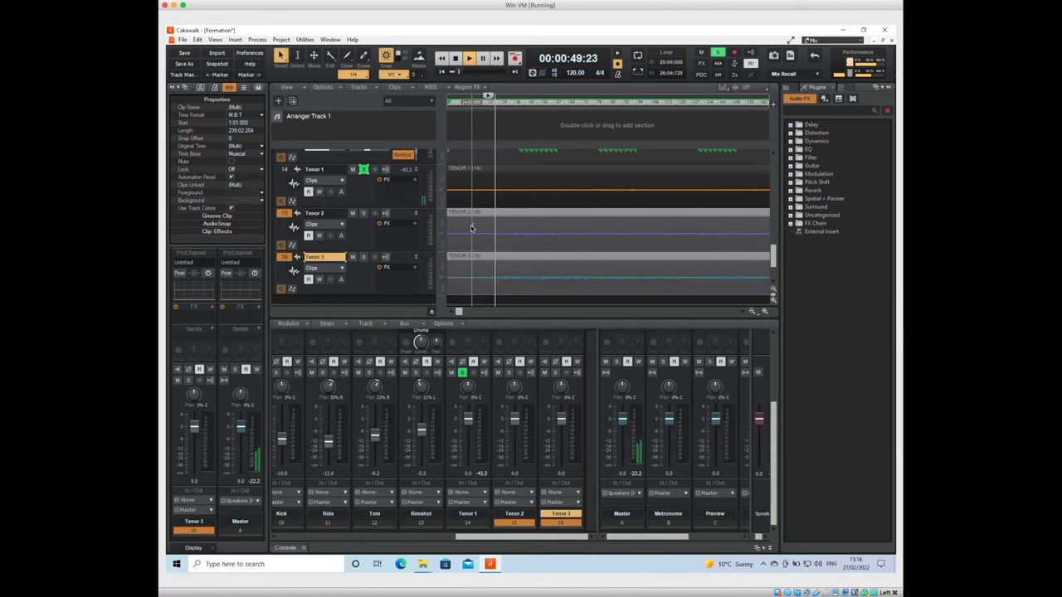
key("space")
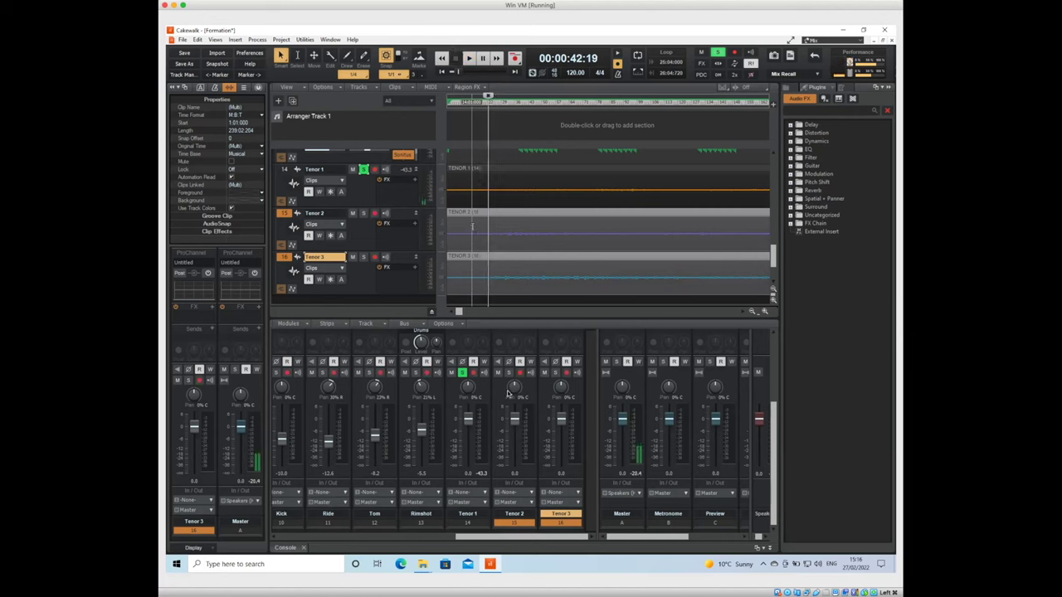
left_click(463, 372)
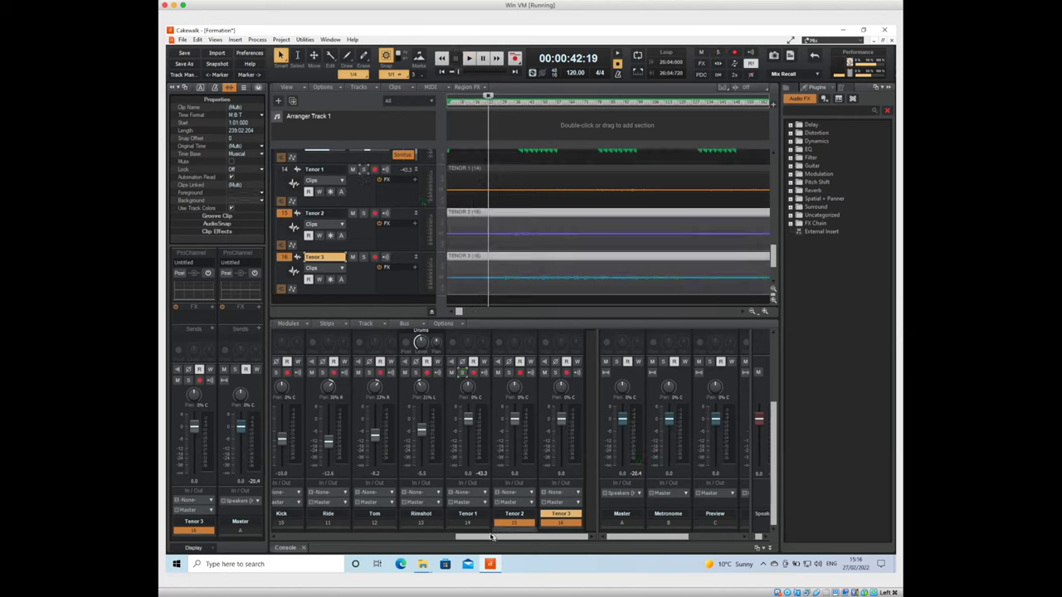
left_click_drag(491, 538, 527, 543)
mouse_move(640, 537)
left_mouse_down()
mouse_move(733, 537)
mouse_move(633, 540)
left_mouse_up()
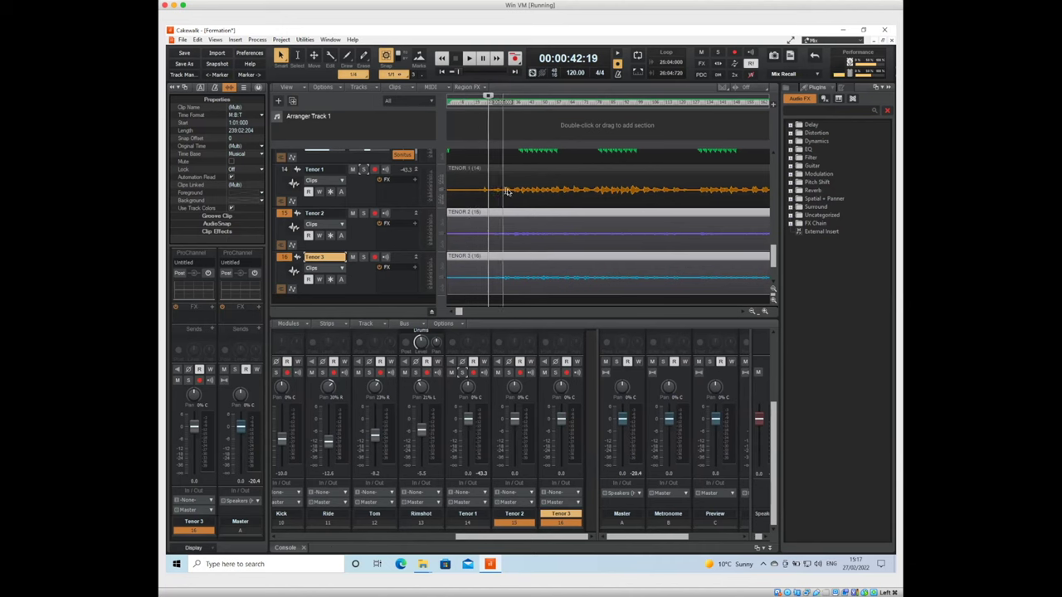
Enlarge the waveform display of the three tenor clips using the audio scale, comparing them with the alto and soprano clips
scroll(519, 198, "up", 6)
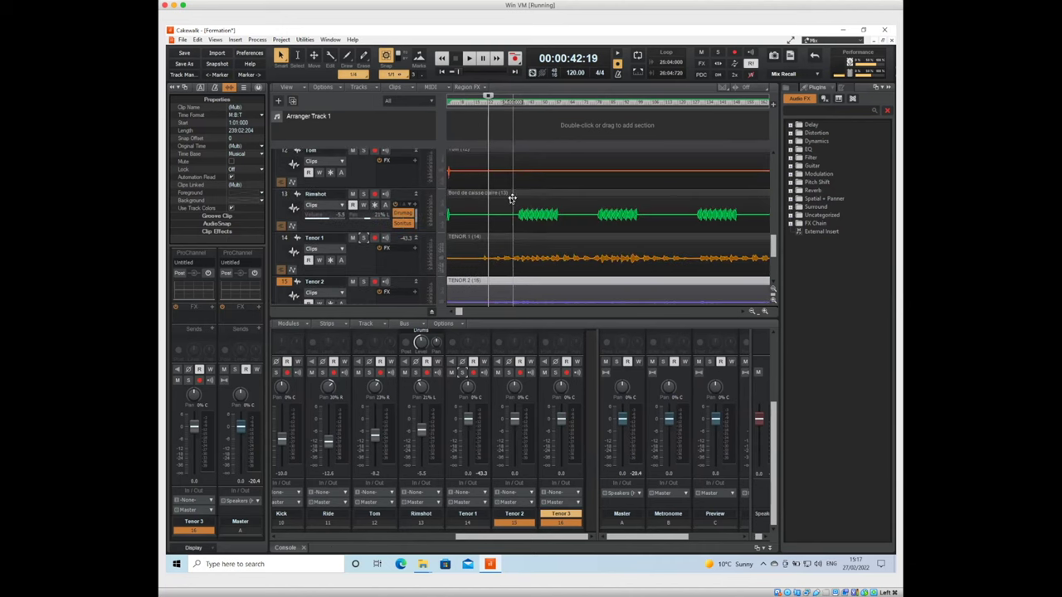
scroll(509, 200, "up", 2)
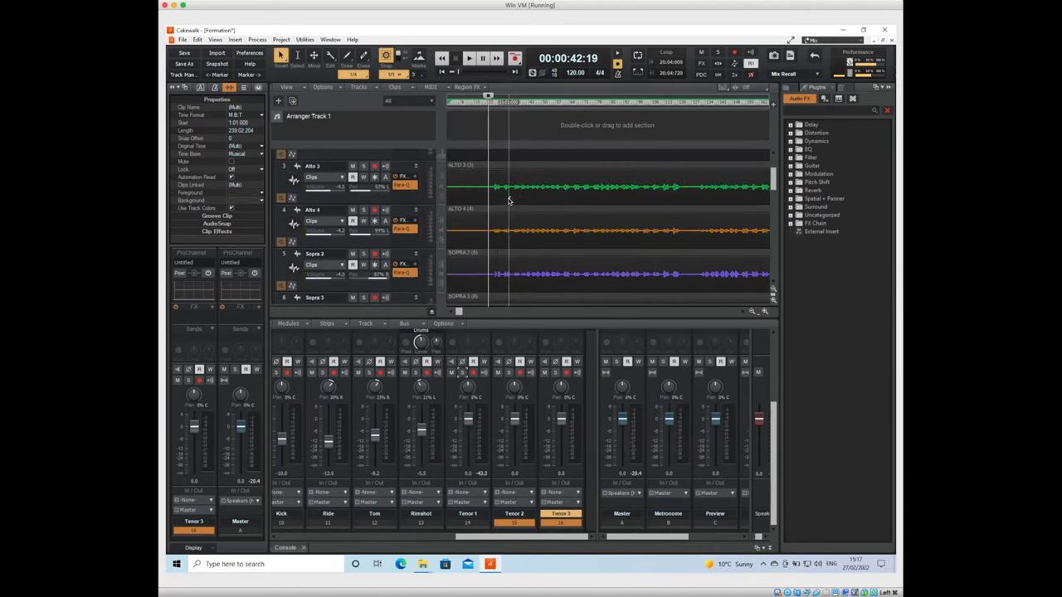
scroll(509, 200, "down", 8)
scroll(509, 200, "down", 6)
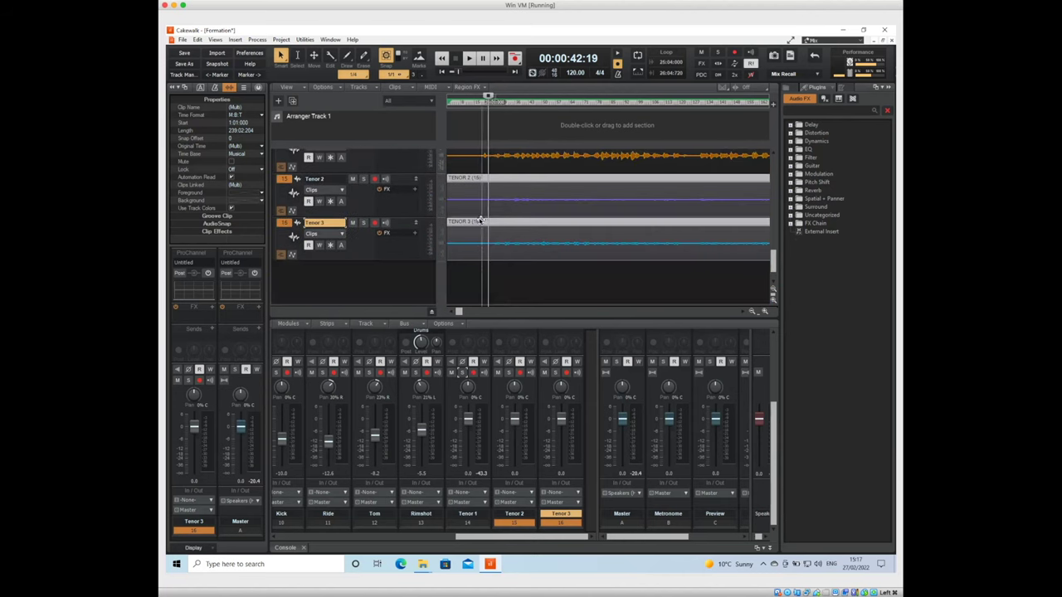
scroll(473, 179, "up", 1)
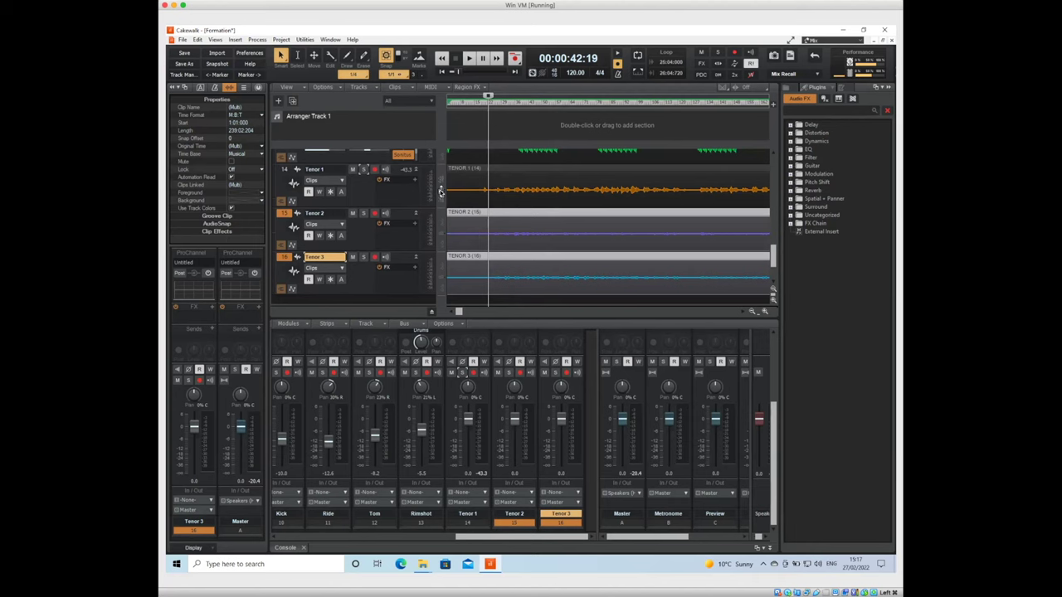
mouse_move(440, 186)
left_mouse_down()
mouse_move(441, 170)
mouse_move(440, 182)
left_mouse_up()
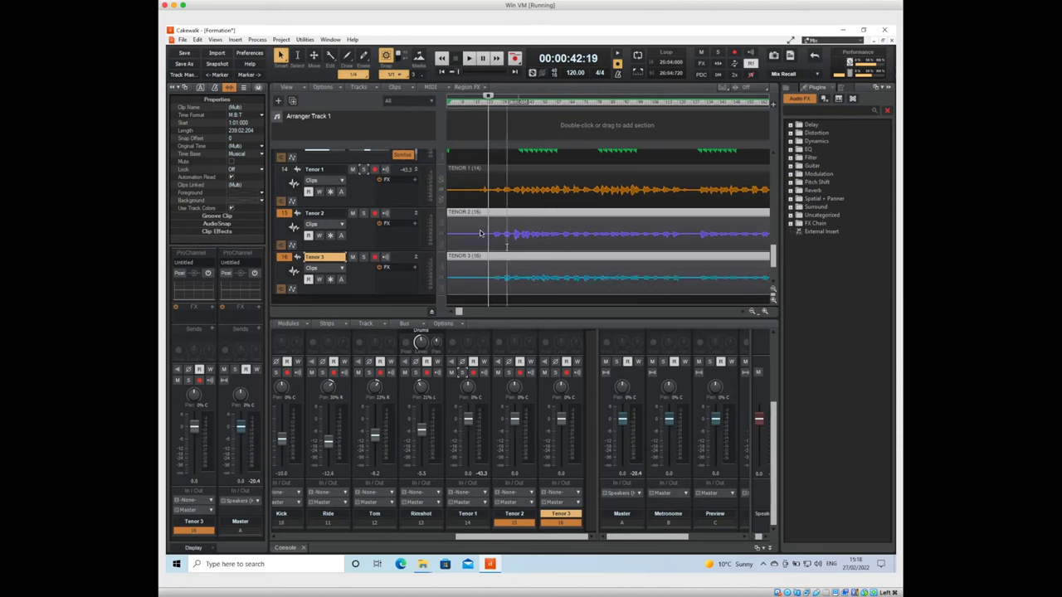
Solo the Tenor 1 track again and listen to it alone, then stop playback
left_click(362, 169)
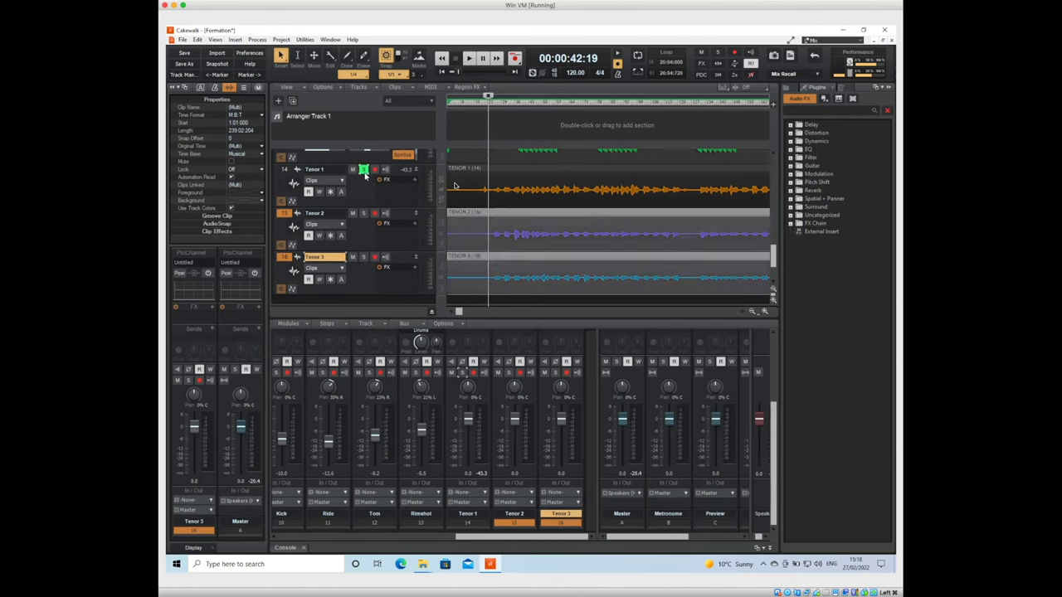
key("space")
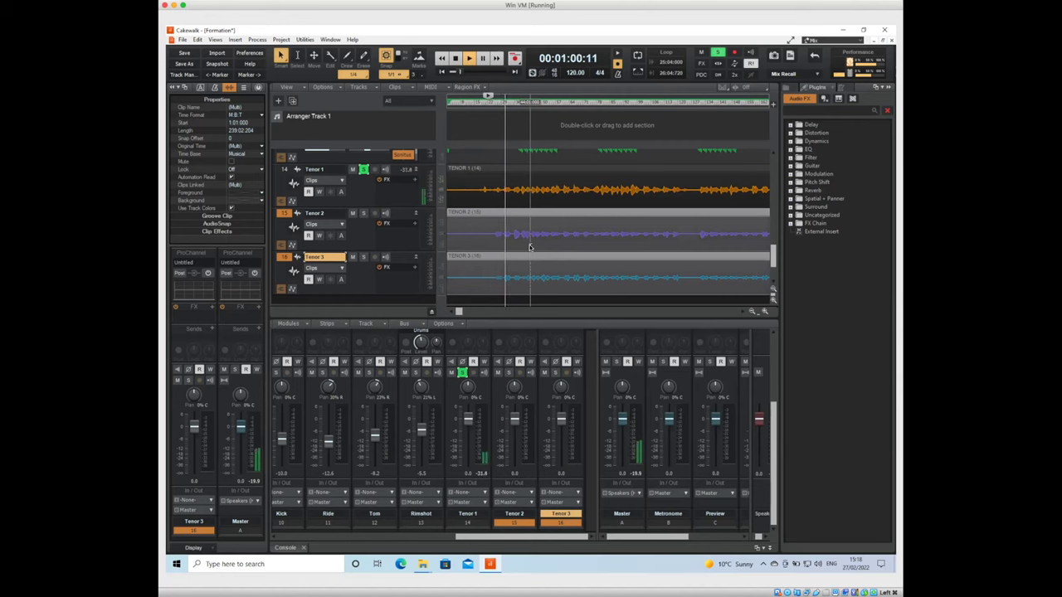
key("space")
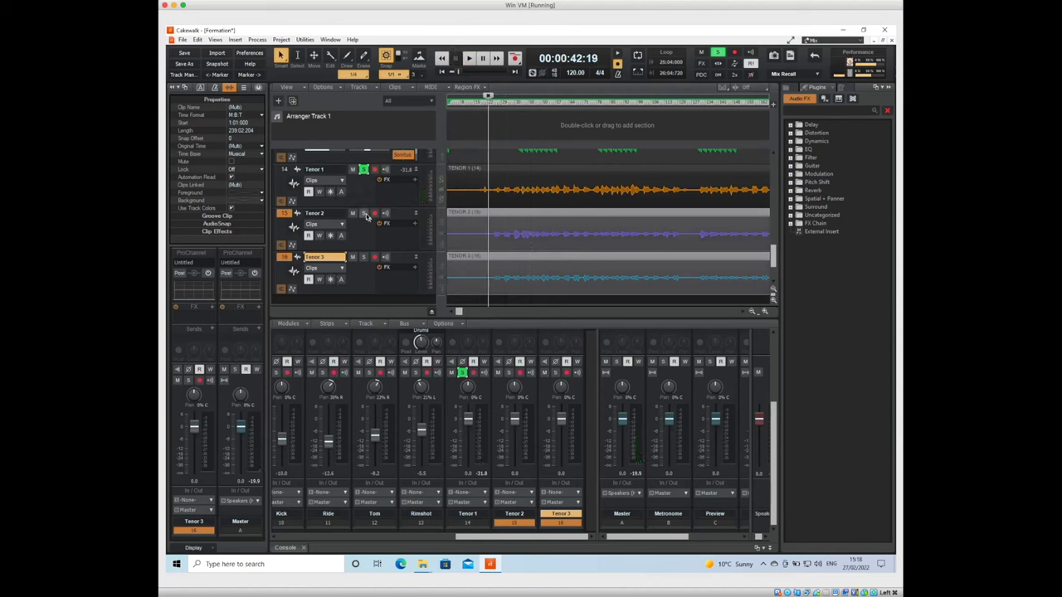
Solo Tenor 2 and Tenor 3 alongside Tenor 1 and listen to the three together, restarting playback from 00:00:52:00
left_click(364, 214)
left_click(363, 258)
key("space")
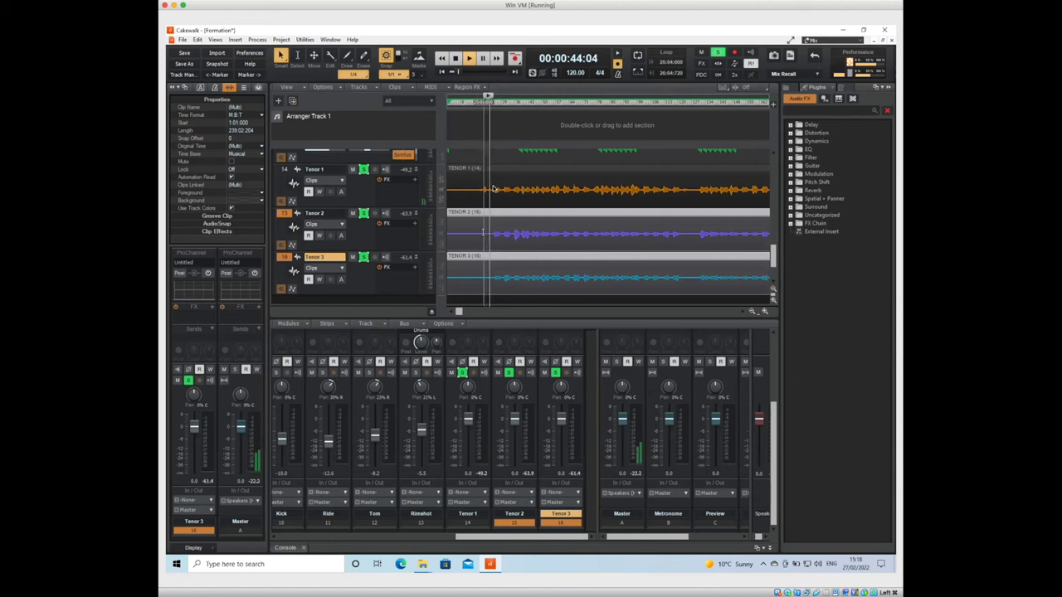
key("space")
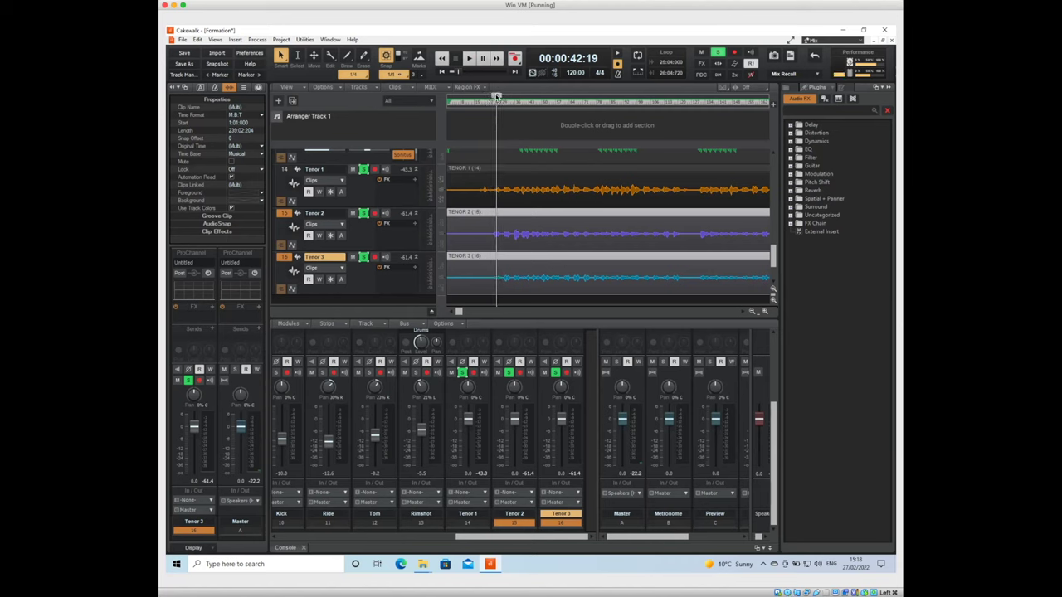
key("space")
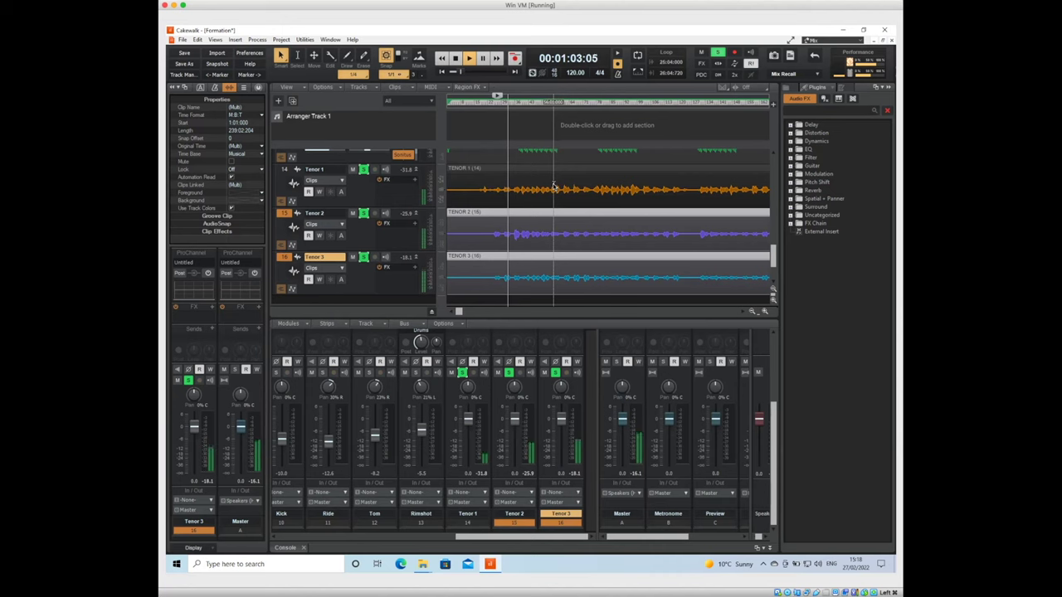
key("space")
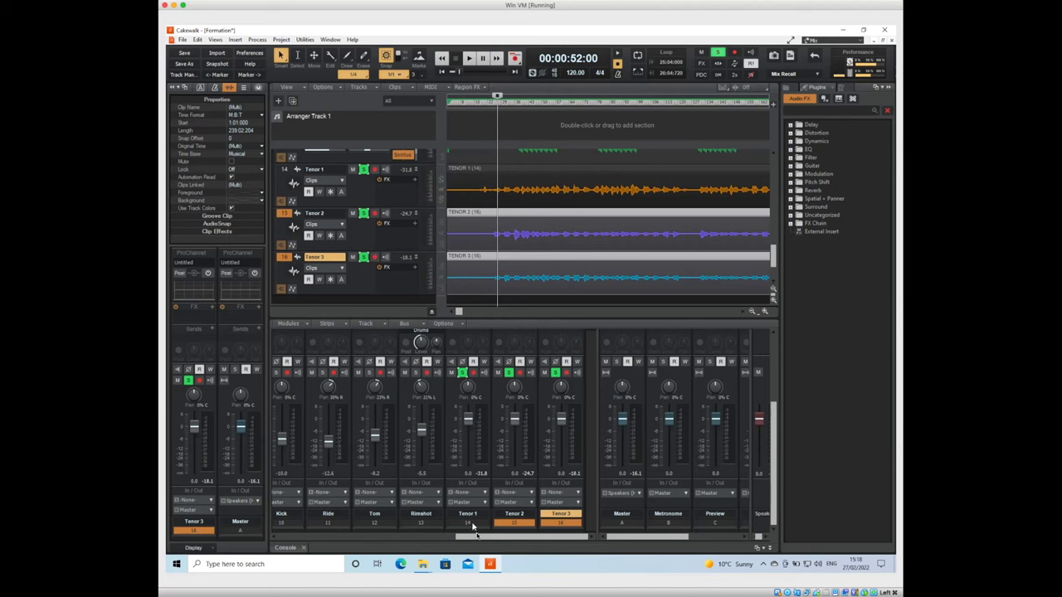
Turn off solo on the three tenor tracks and play a short passage of the full mix from 00:00:52:00
left_click_drag(477, 536, 296, 547)
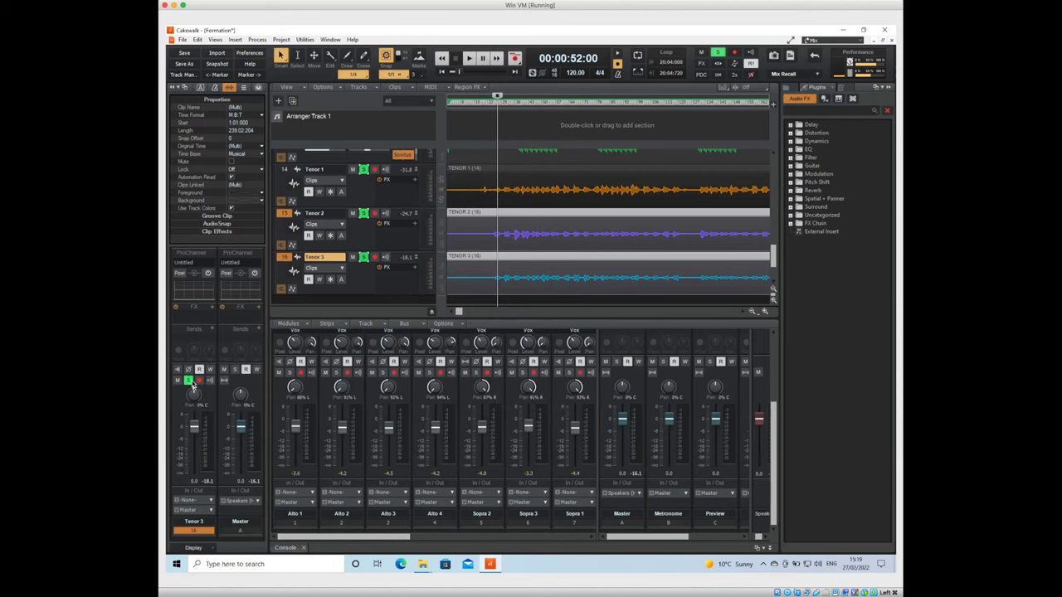
left_click_drag(409, 539, 588, 543)
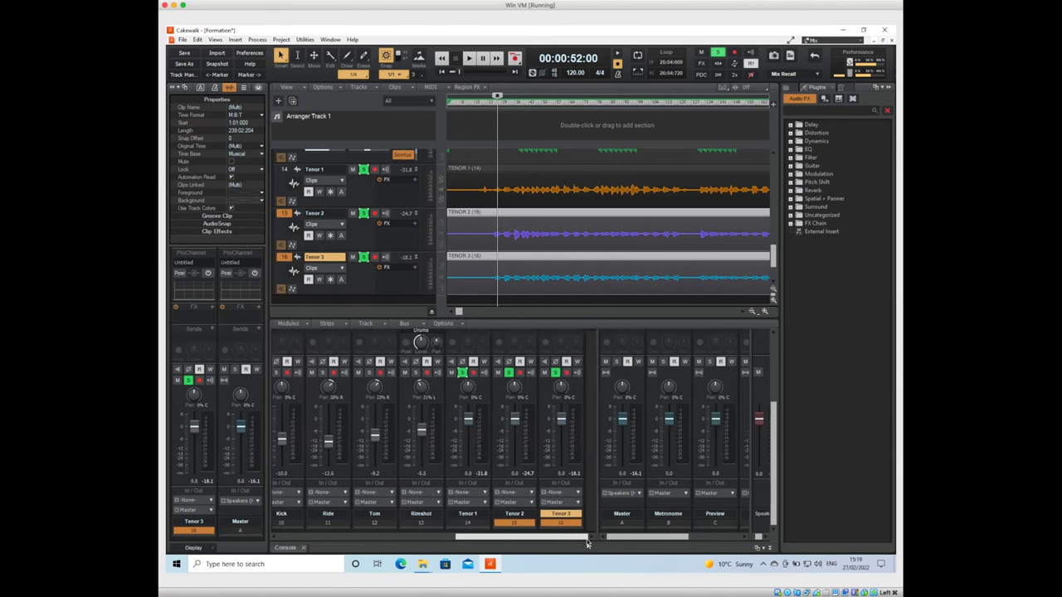
left_click(463, 373)
left_click(507, 372)
left_click_drag(518, 537, 475, 543)
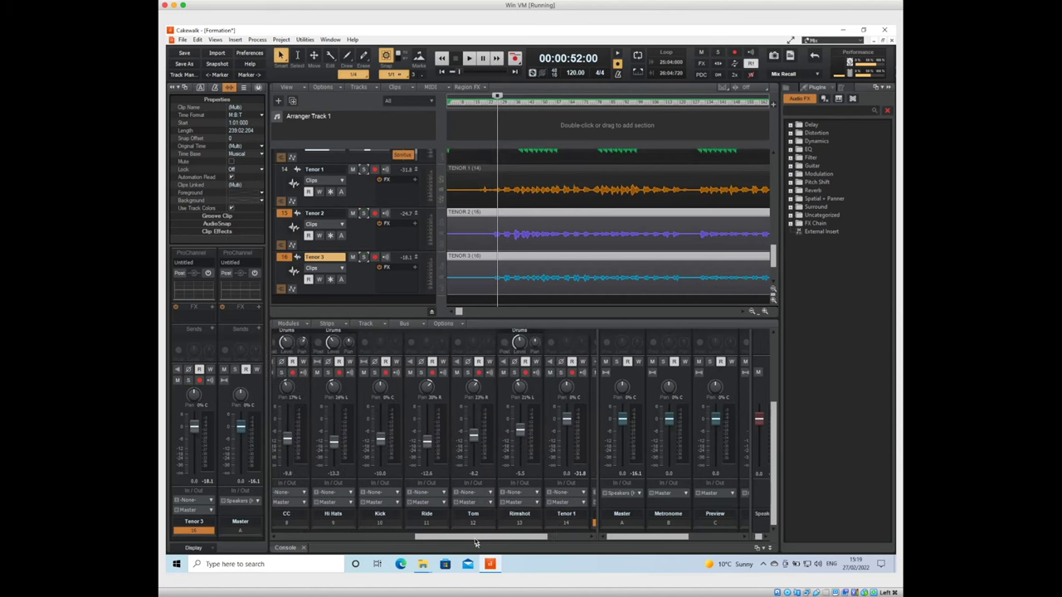
key("space")
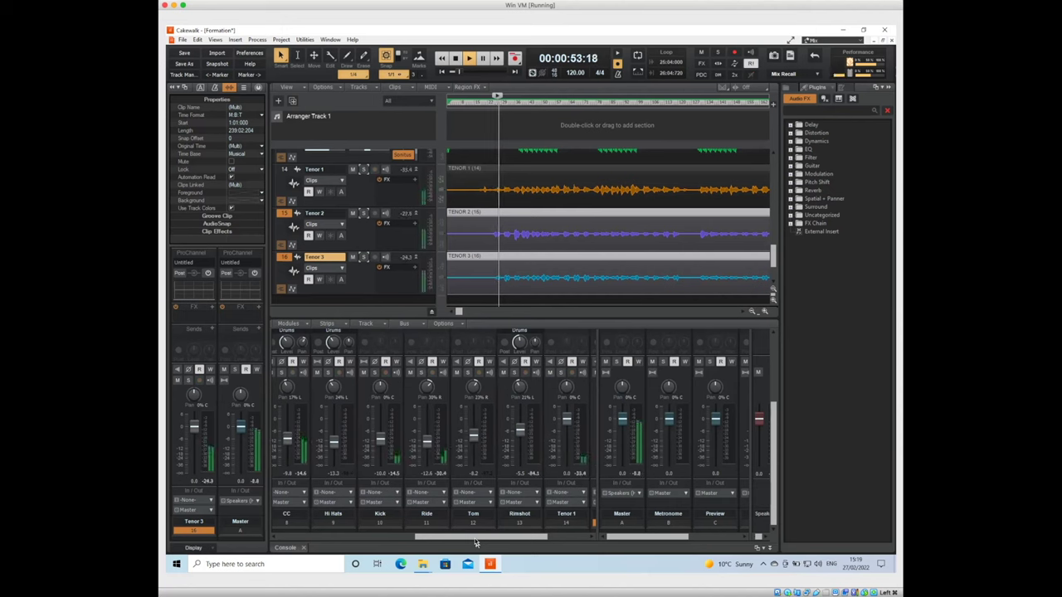
key("space")
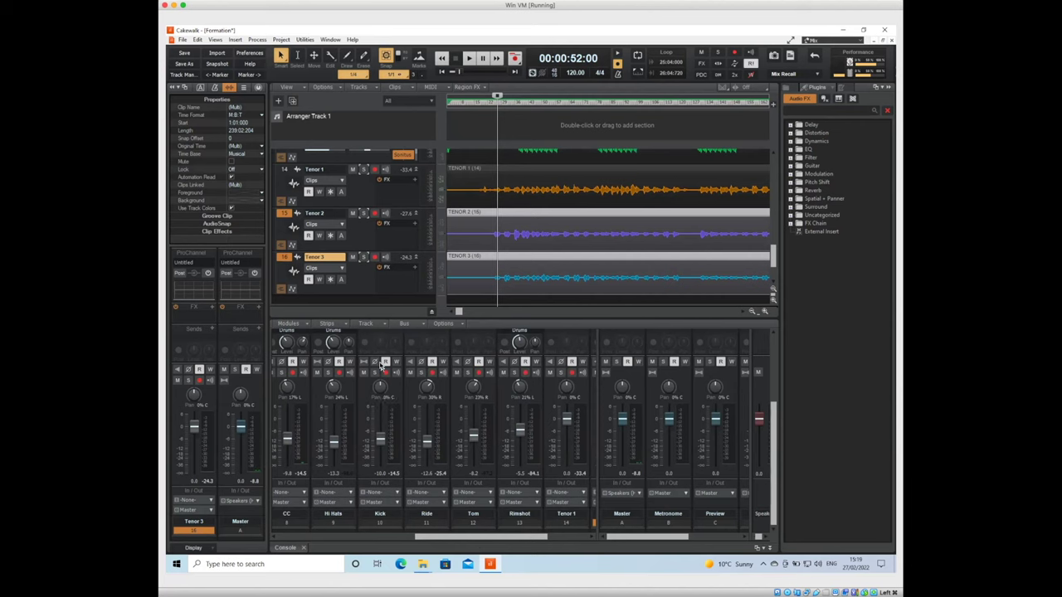
Set the Kick track's volume to -12.9 in the console and play the mix briefly to hear the new level
mouse_move(380, 446)
scroll(381, 448, "down", 5)
scroll(382, 444, "up", 10)
left_click_drag(380, 406, 379, 428)
double_click(381, 475)
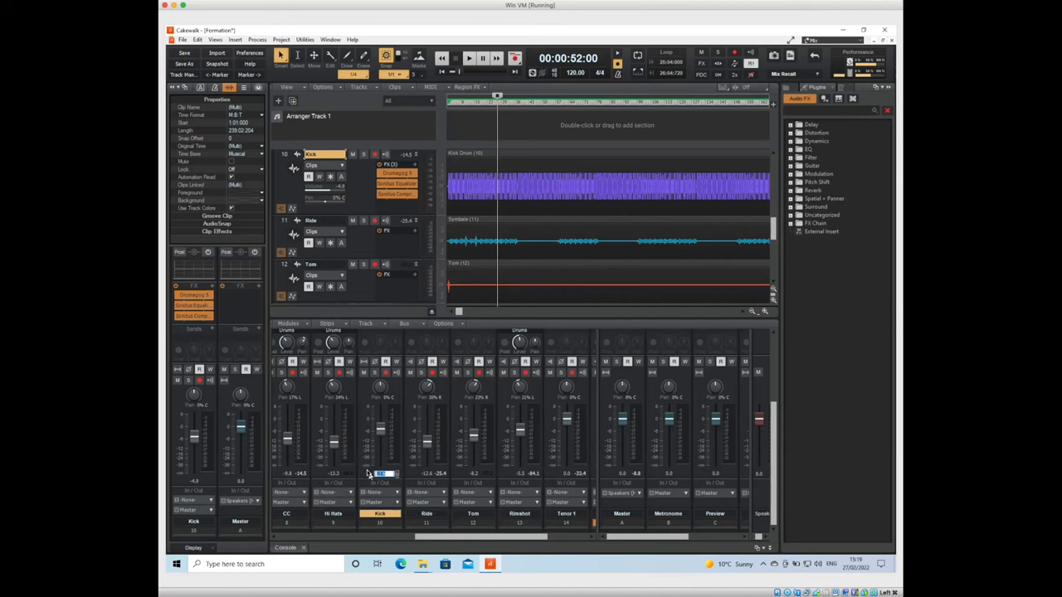
key("Return")
double_click(380, 475)
type("-12")
key("Return")
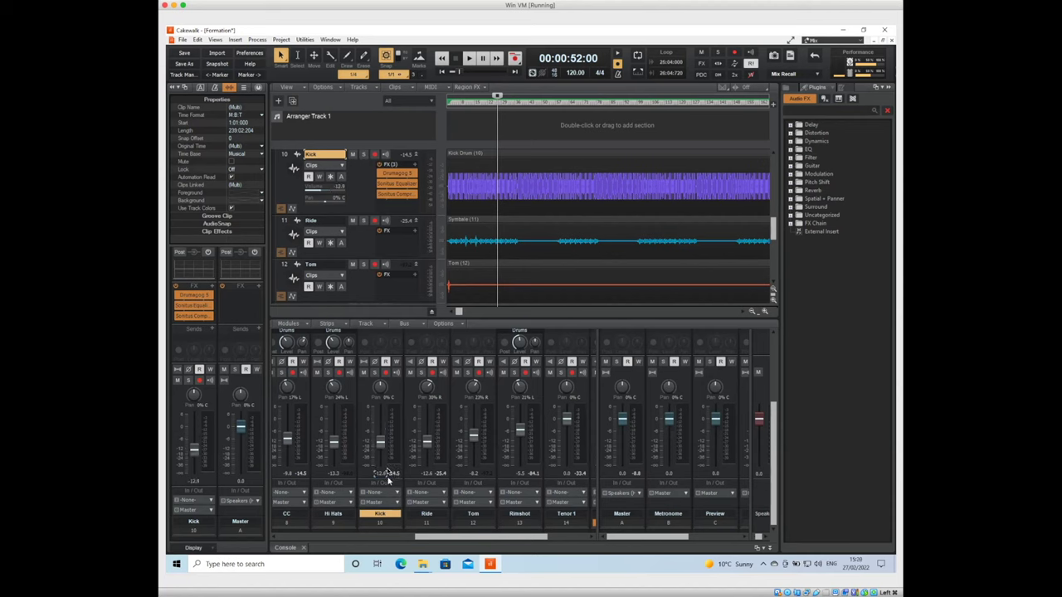
key("space")
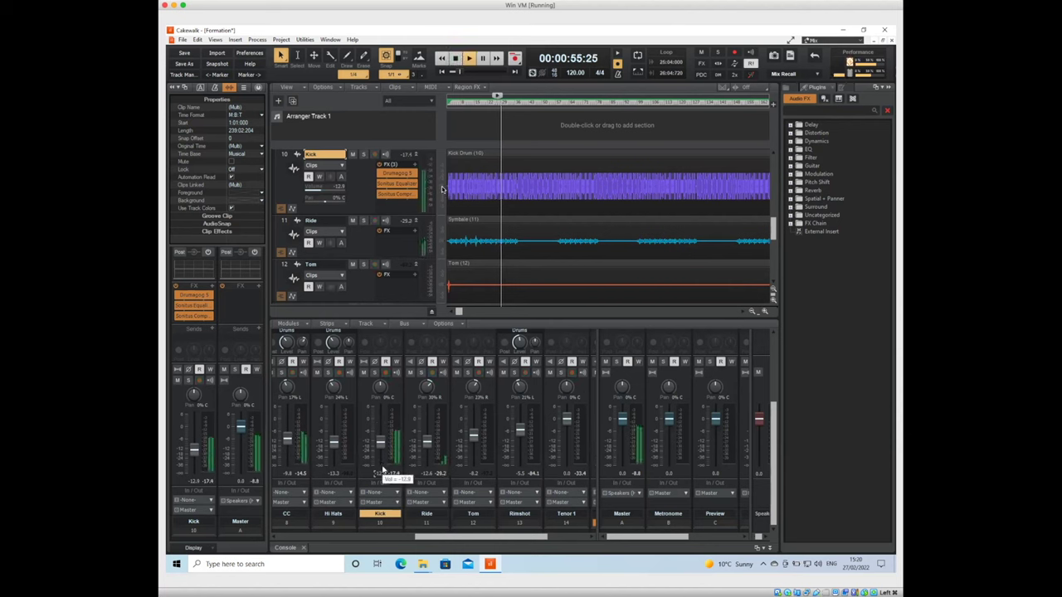
key("space")
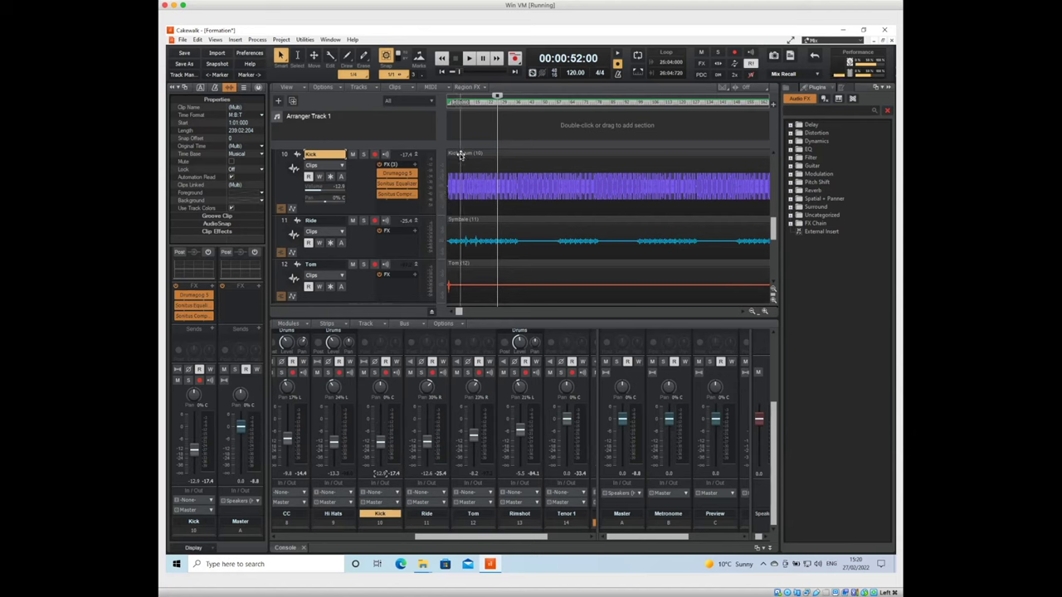
Select the Kick Drum clip and play the mix briefly from 00:00:52:00
left_click(449, 170)
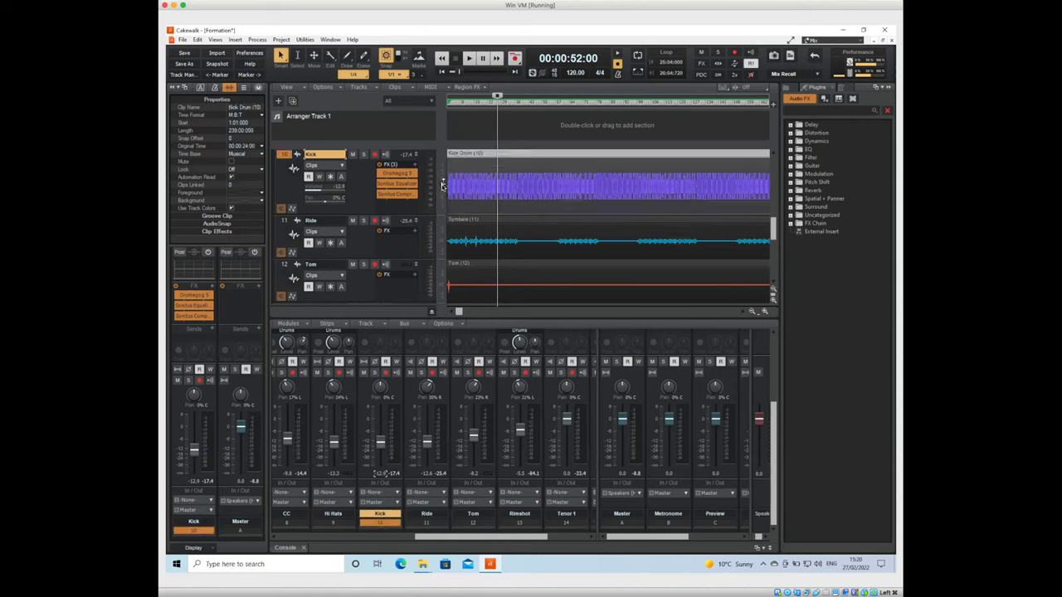
key("space")
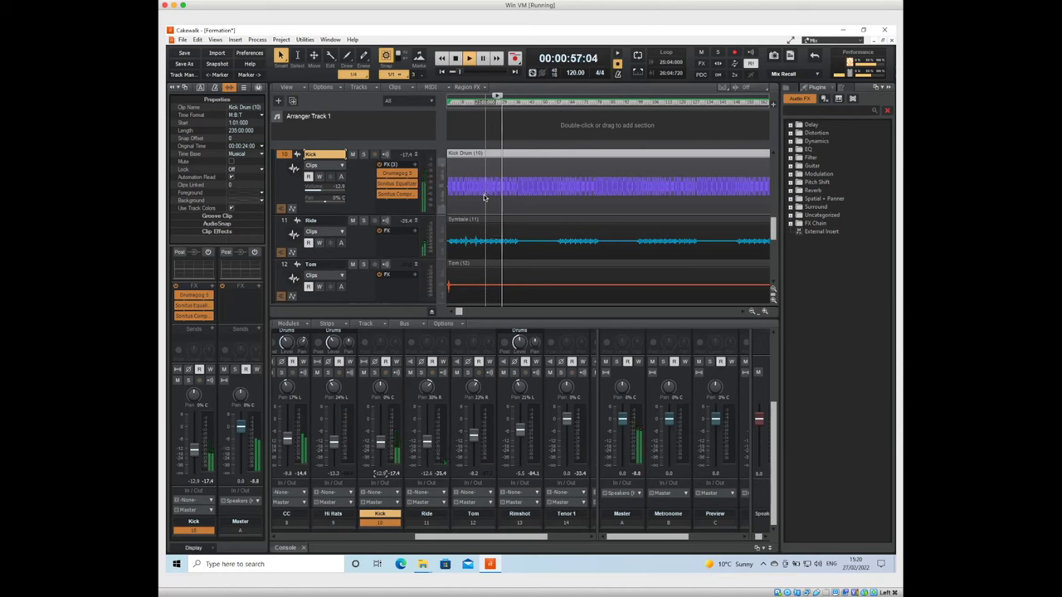
key("space")
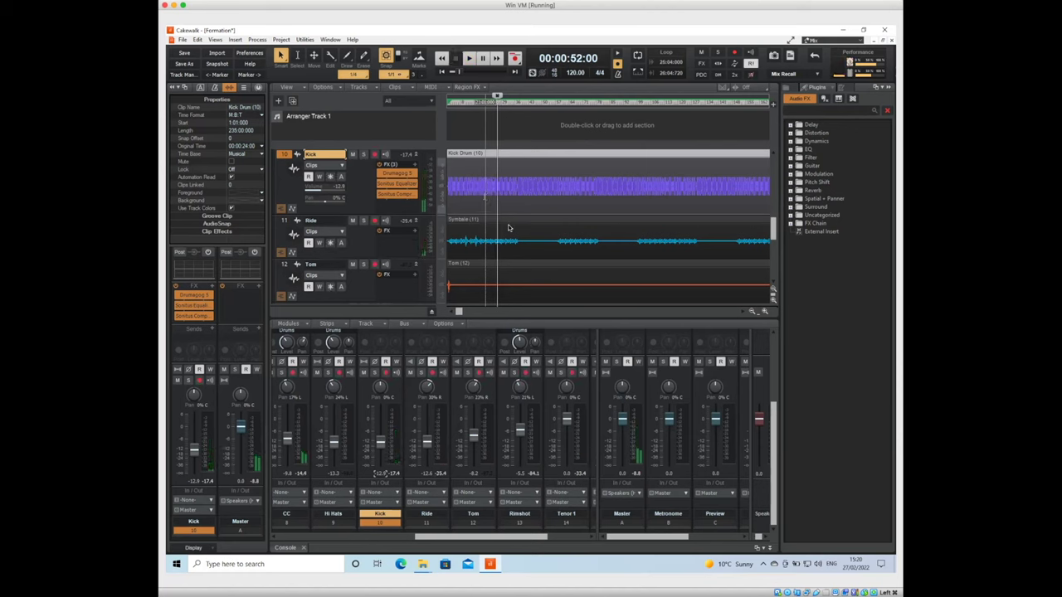
Lower the Tenor 1 track's volume to -5.4 in the console
scroll(389, 261, "down", 1)
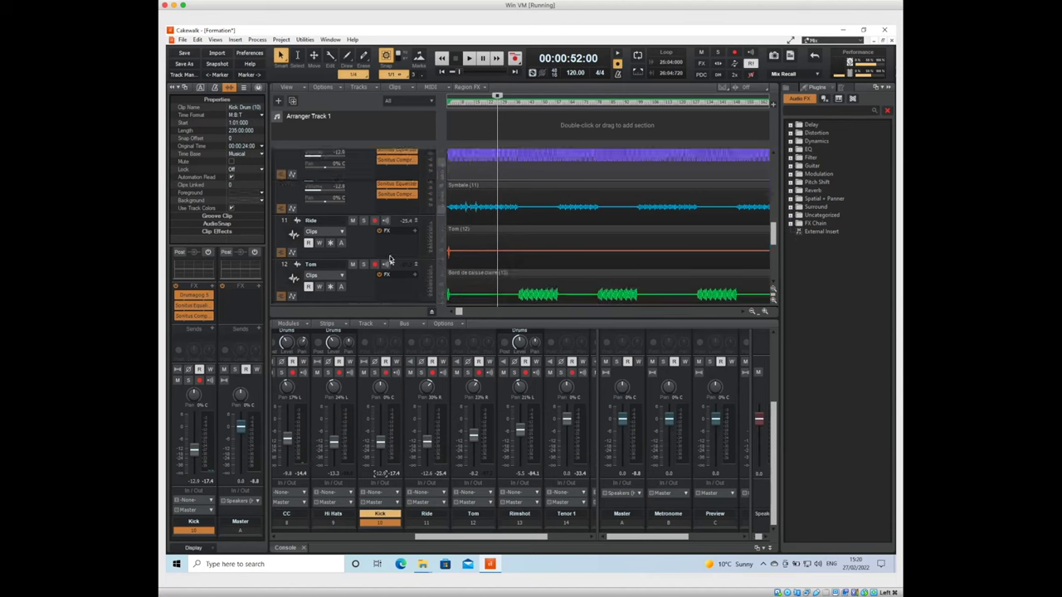
scroll(389, 261, "down", 4)
scroll(396, 259, "up", 2)
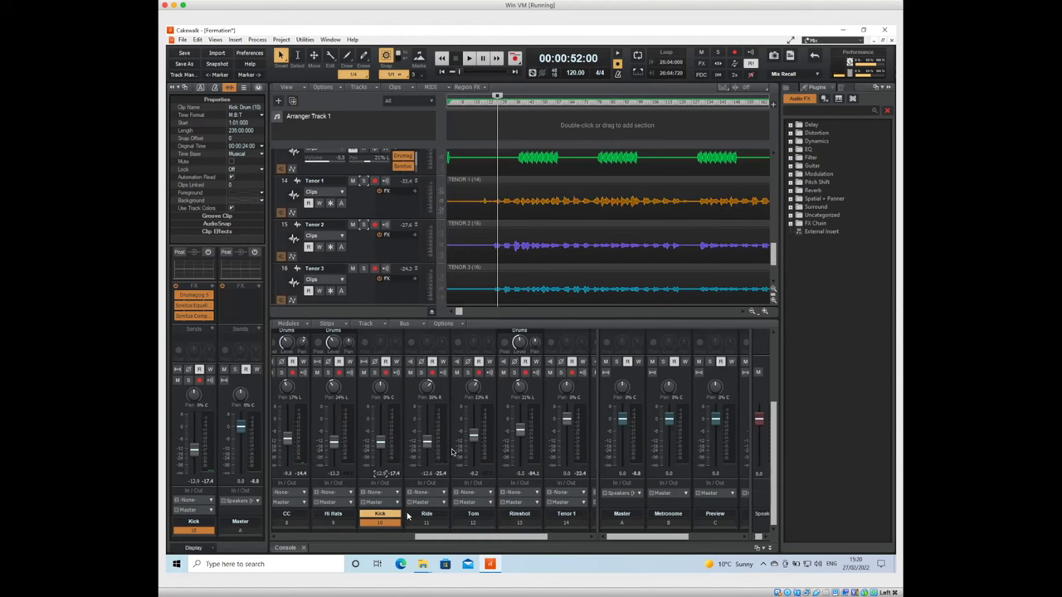
scroll(472, 535, "down", 2)
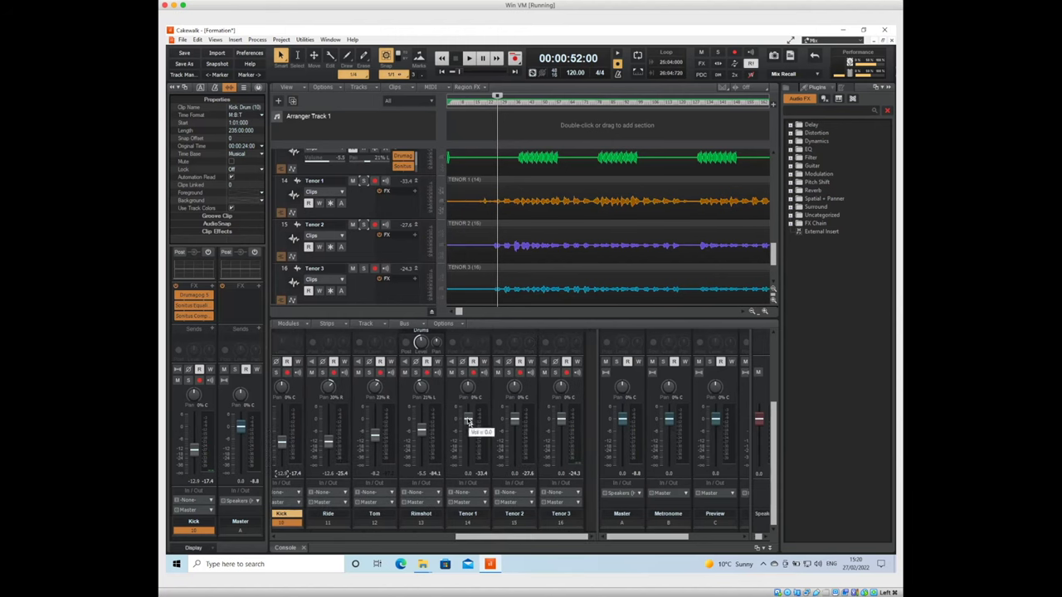
scroll(468, 425, "down", 3)
scroll(469, 428, "up", 3)
scroll(469, 436, "up", 2)
left_click_drag(469, 415, 465, 452)
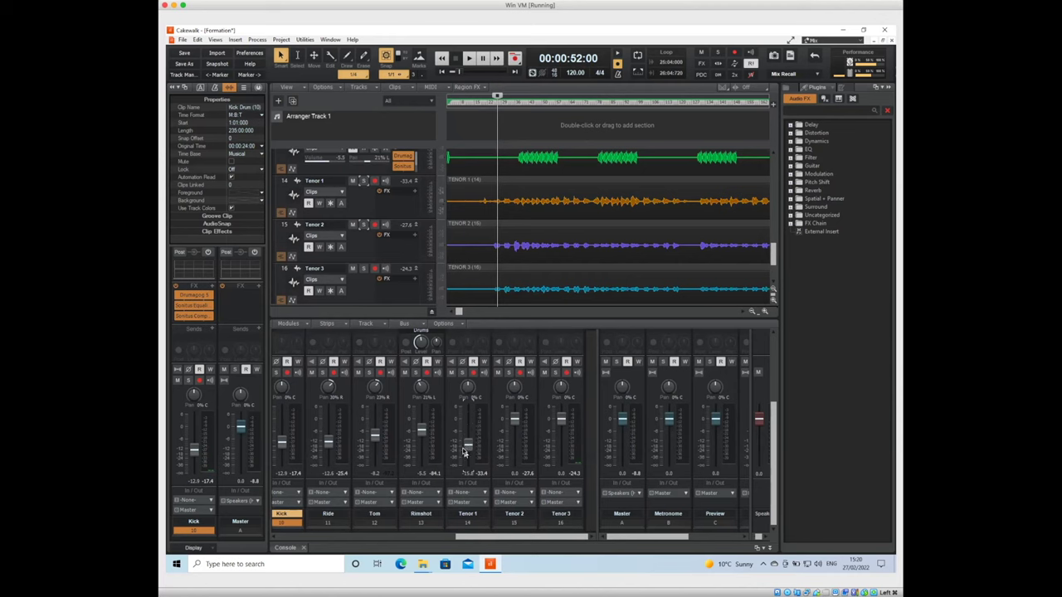
scroll(467, 444, "up", 2)
scroll(514, 424, "down", 1)
Lower the Tenor 3 volume to -5.8 and the Tenor 2 volume to -4.0
mouse_move(514, 424)
left_mouse_down()
mouse_move(514, 437)
mouse_move(514, 423)
mouse_move(515, 432)
mouse_move(562, 435)
mouse_move(562, 424)
mouse_move(518, 425)
left_mouse_up()
left_click(560, 427)
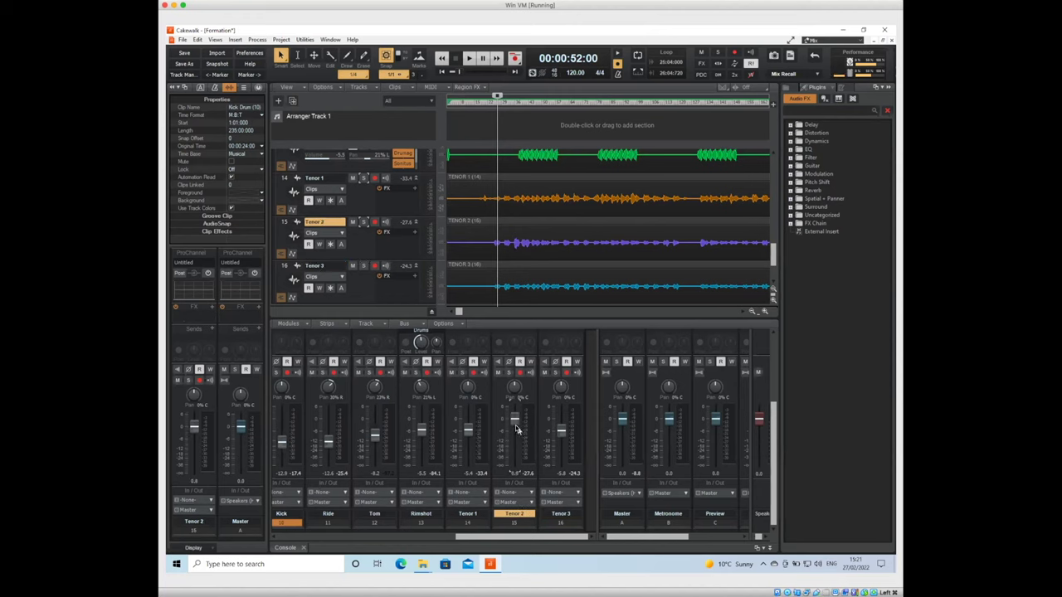
left_click_drag(514, 424, 516, 428)
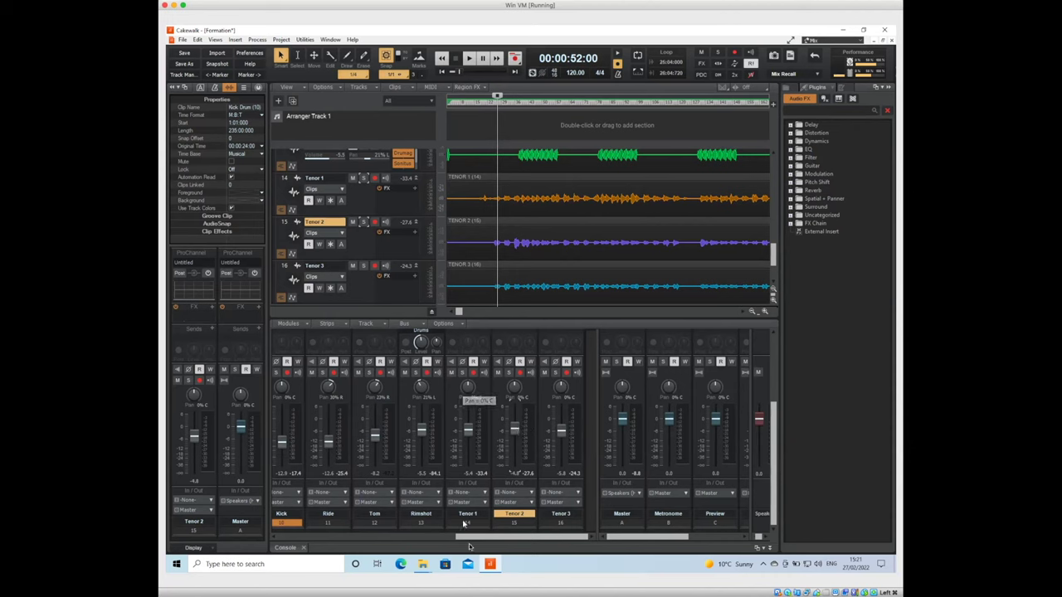
Check the soprano tracks' panning, and pan Tenor 1 to 94% R and Tenor 2 to 97% R
left_click_drag(472, 544, 369, 540)
mouse_move(392, 391)
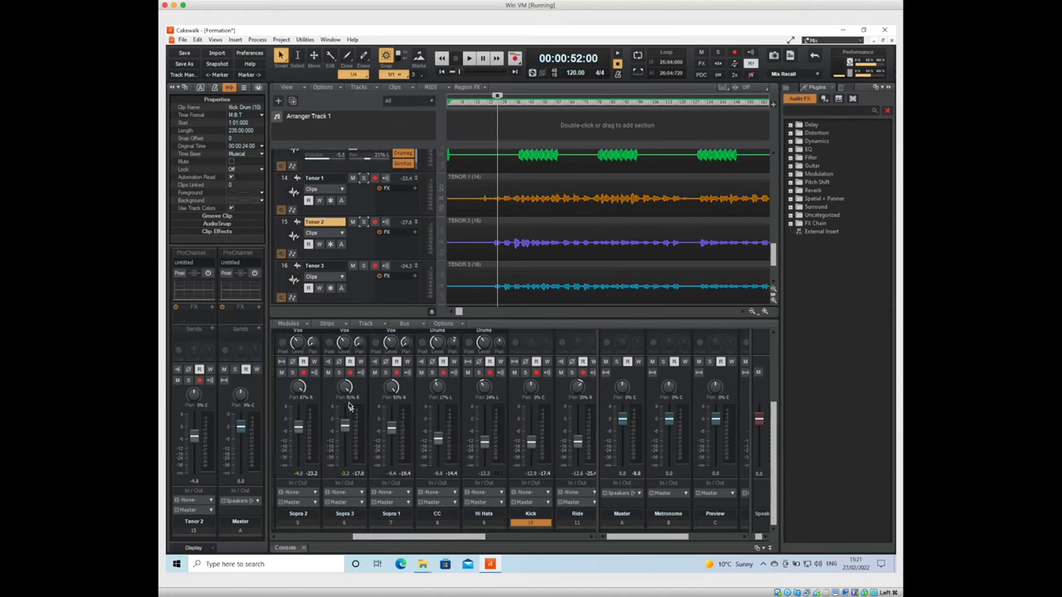
left_click_drag(407, 544, 515, 544)
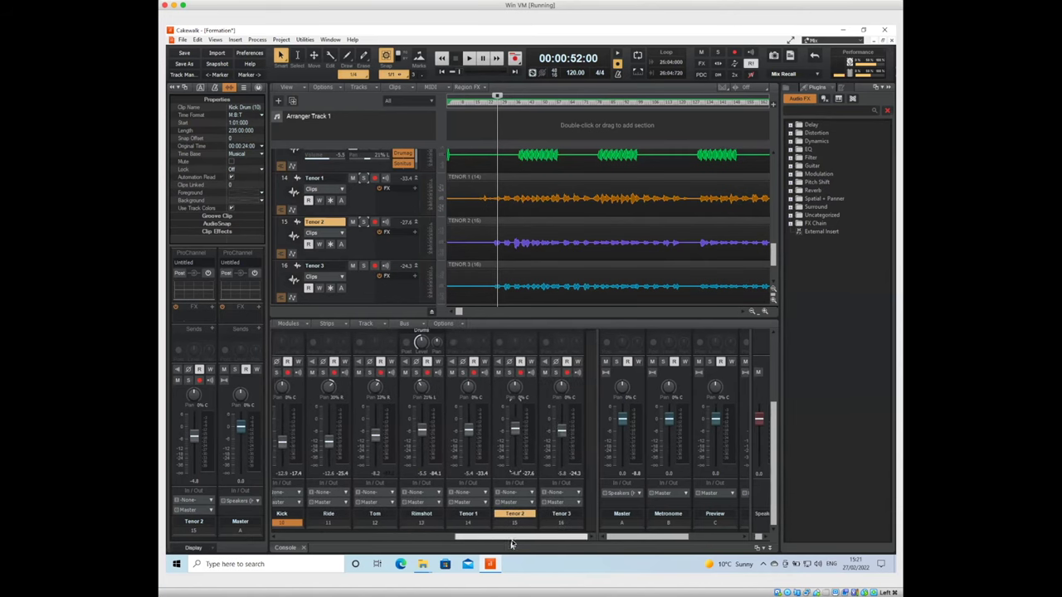
left_click(471, 400)
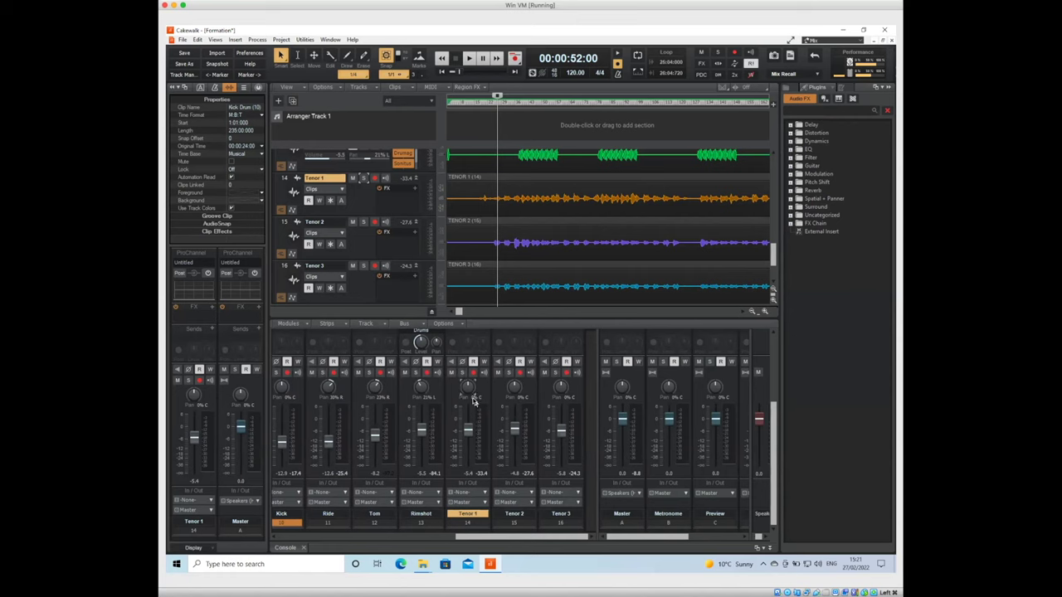
left_click_drag(466, 385, 469, 386)
left_click(514, 388)
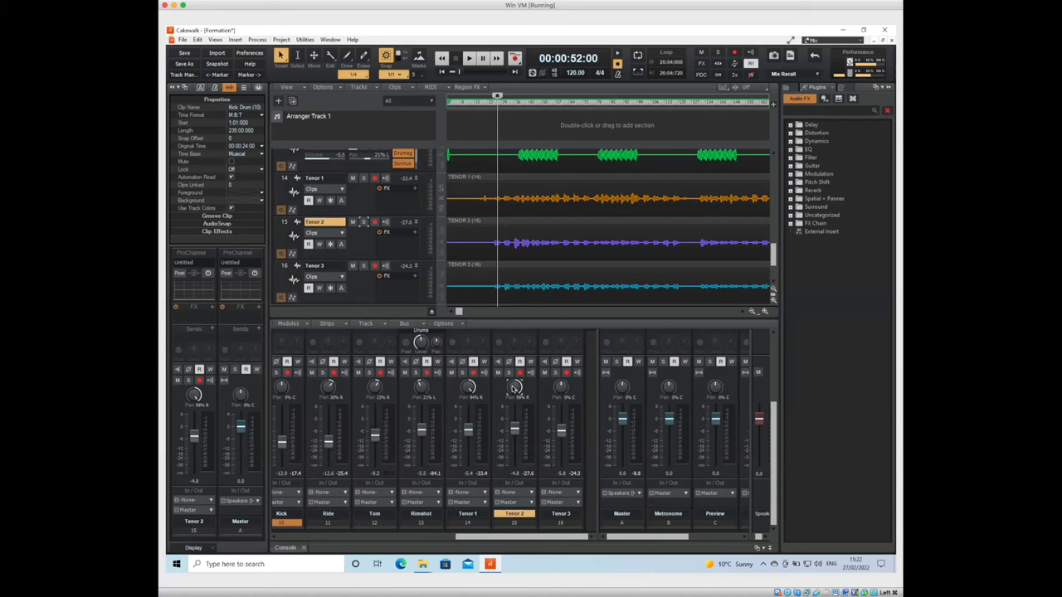
Pan the Tenor 3 track to 99% R, leaving its solo off
left_click_drag(559, 388, 556, 390)
left_click(560, 389)
left_click(555, 372)
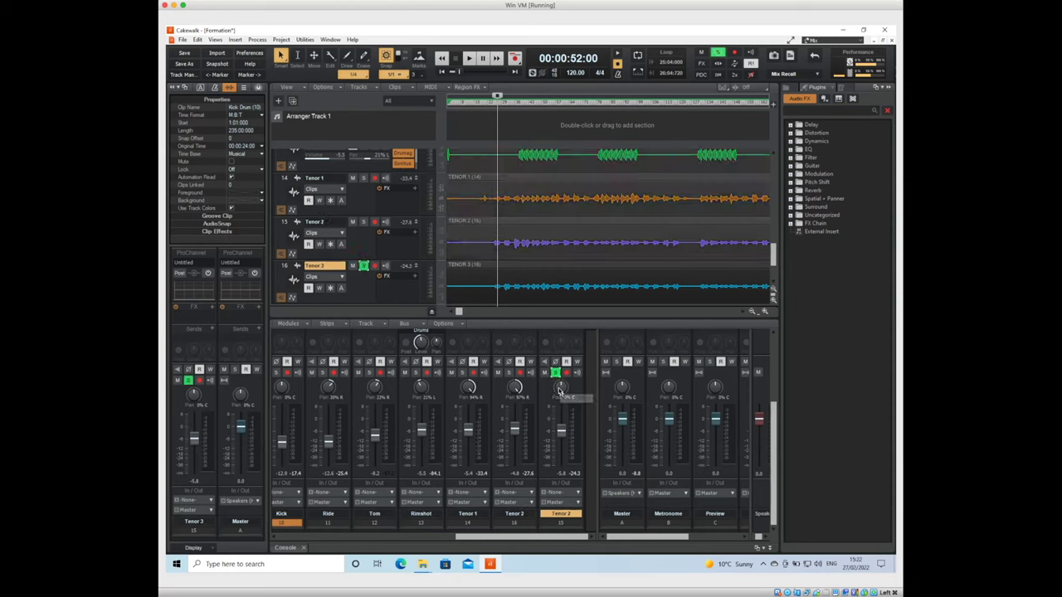
left_click(555, 373)
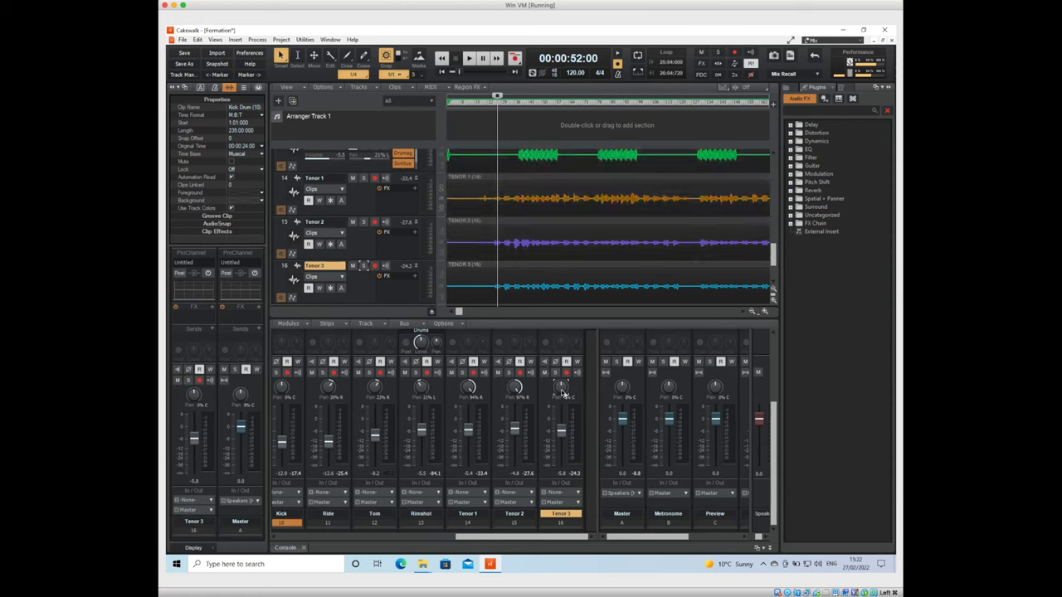
left_click_drag(563, 391, 557, 379)
Solo all four alto tracks and all three soprano tracks in the console
left_click_drag(509, 538, 332, 545)
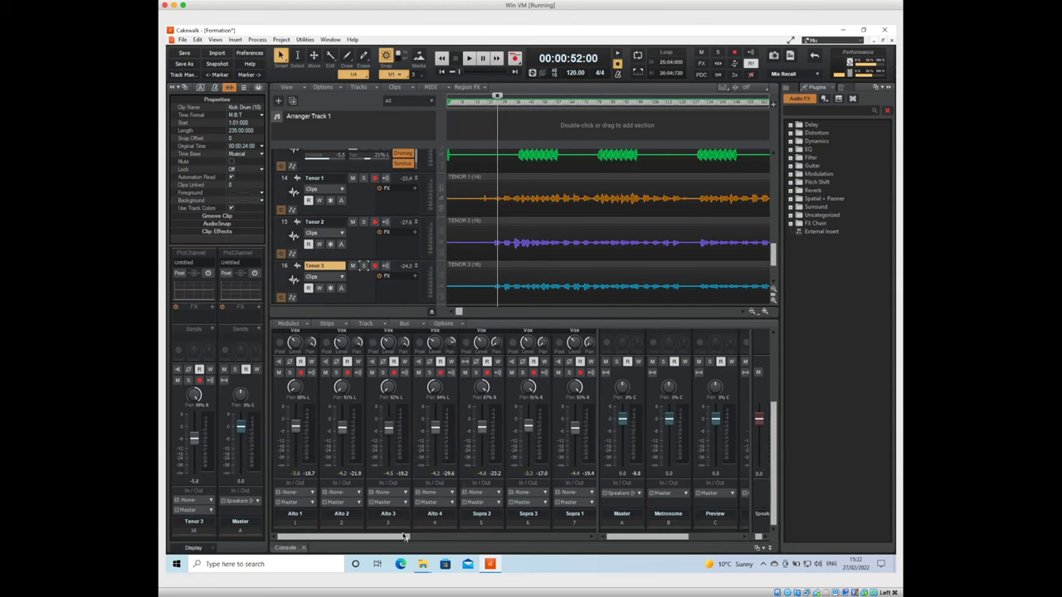
left_click_drag(407, 538, 358, 544)
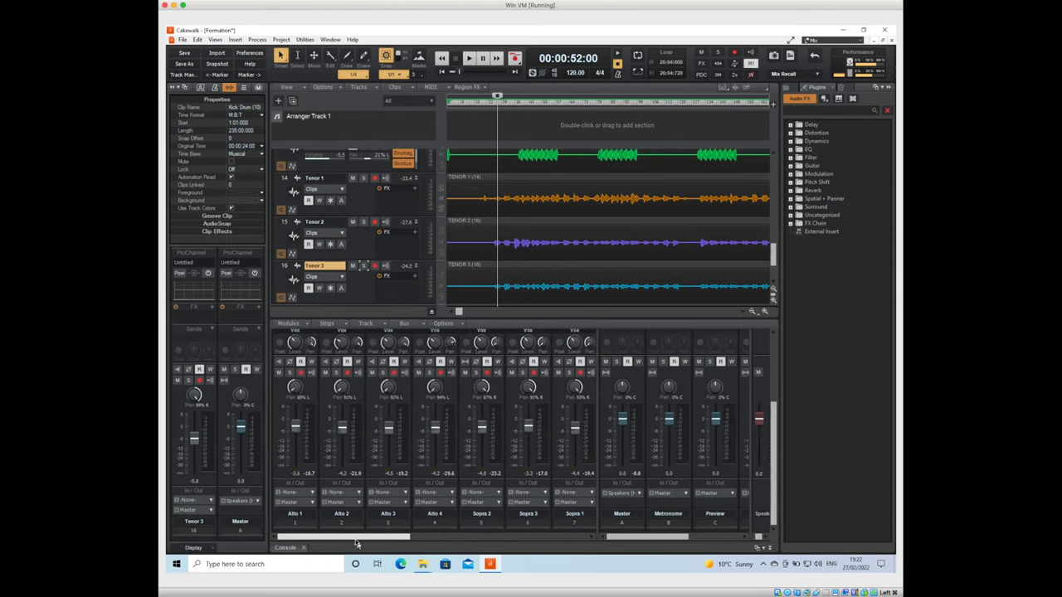
left_click(289, 373)
left_click(337, 372)
left_click(383, 372)
left_click(430, 373)
left_click(477, 373)
left_click(523, 372)
left_click(570, 372)
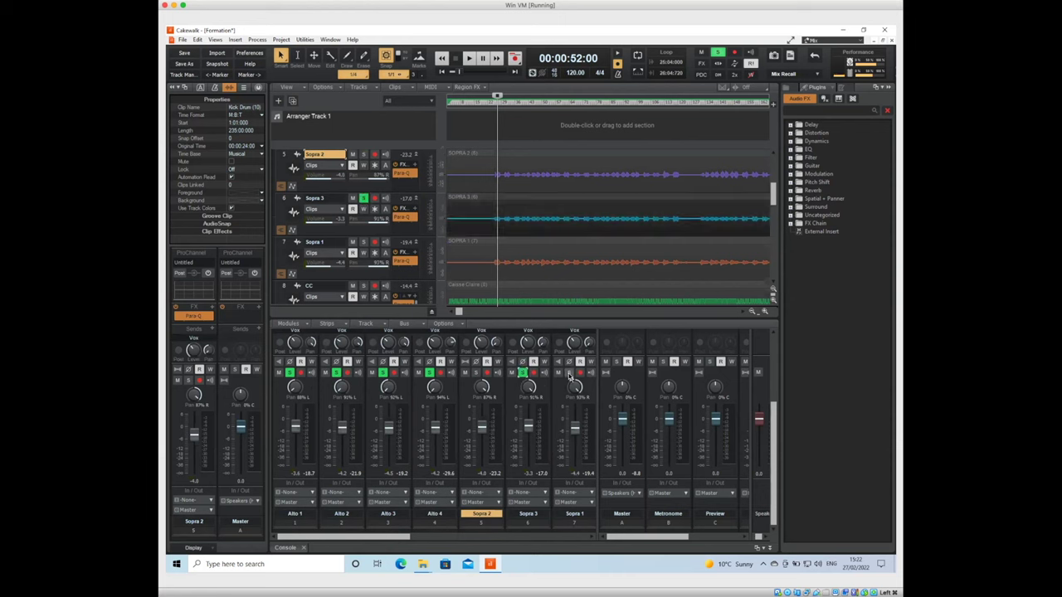
left_click(477, 372)
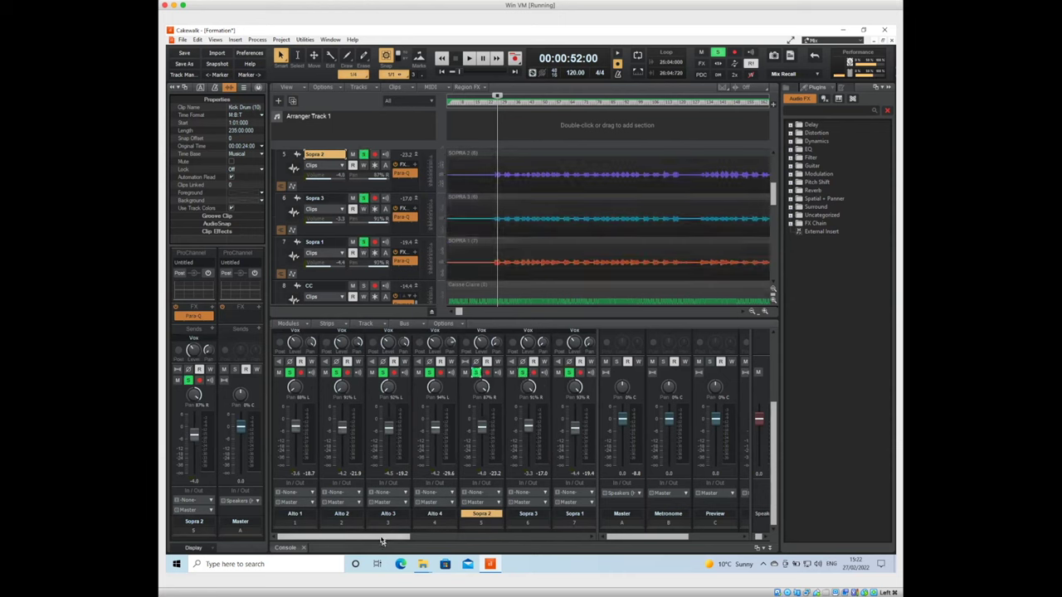
Add Tenor 1, Tenor 2 and Tenor 3 to the soloed vocal tracks
left_click_drag(395, 538, 569, 535)
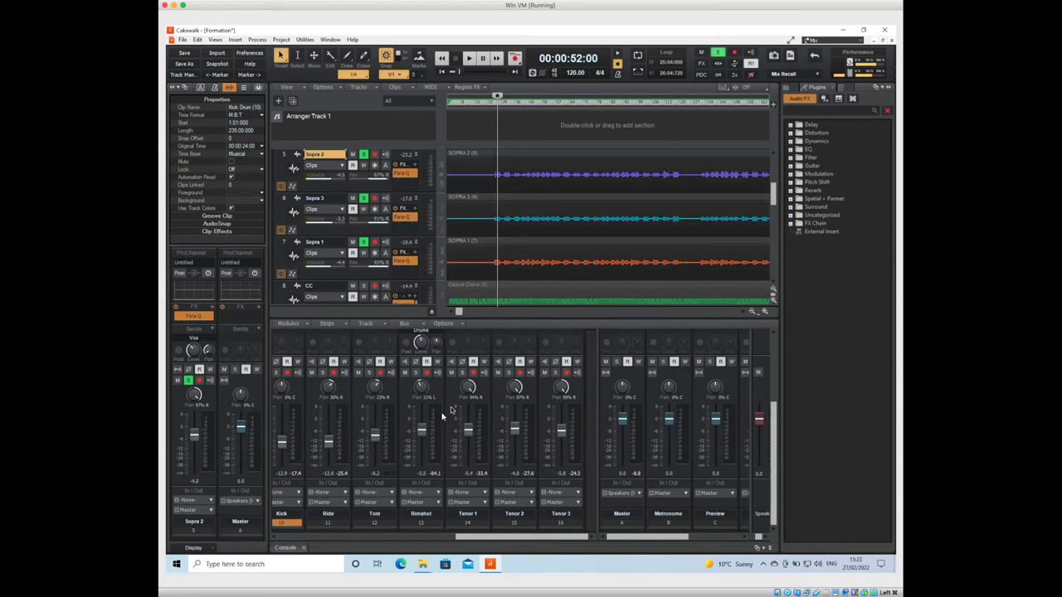
left_click(462, 372)
left_click(508, 373)
left_click(555, 372)
Play all the vocals together from 00:00:52:00, lowering the Tenor 2 volume slightly while listening, and stop playback
key("space")
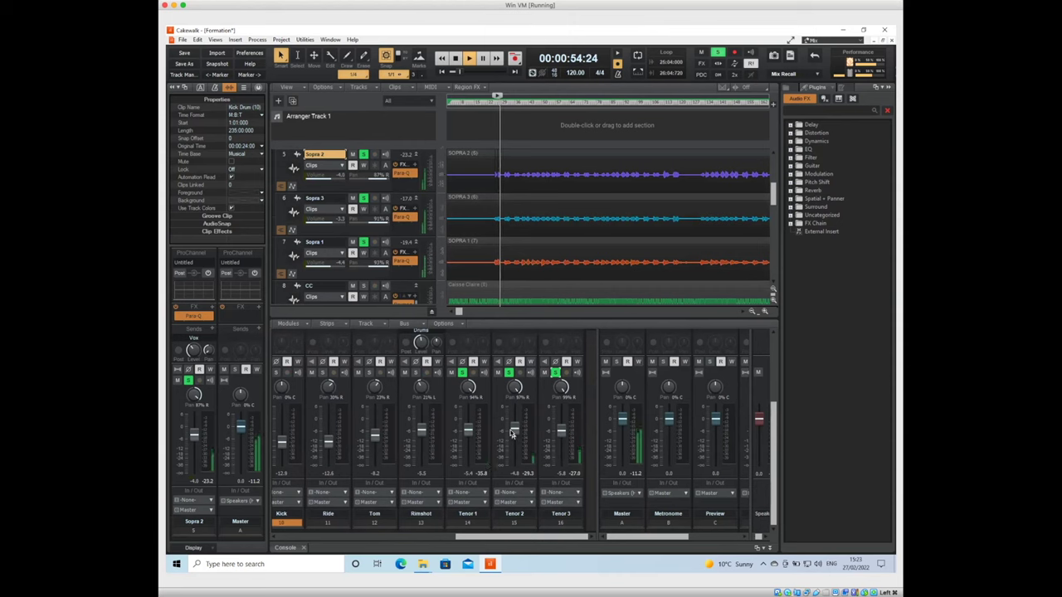
mouse_move(513, 432)
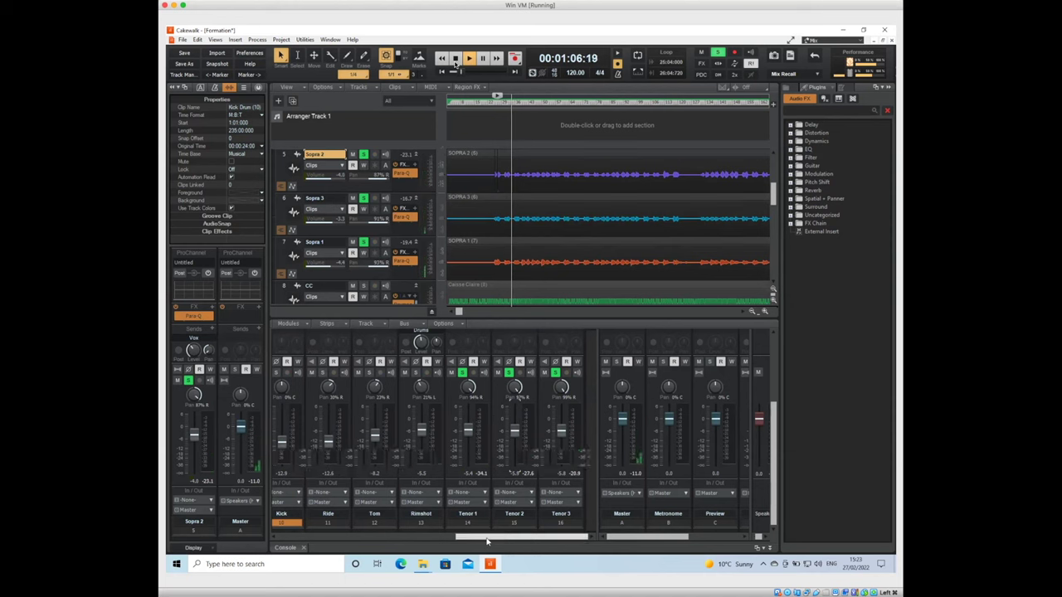
left_click_drag(521, 540, 487, 542)
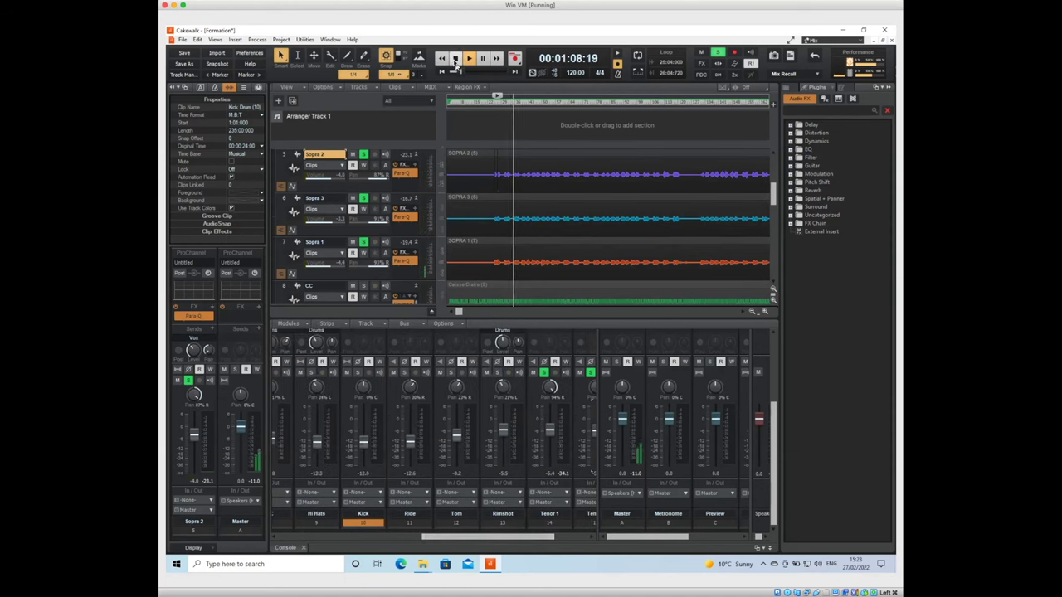
left_click(454, 59)
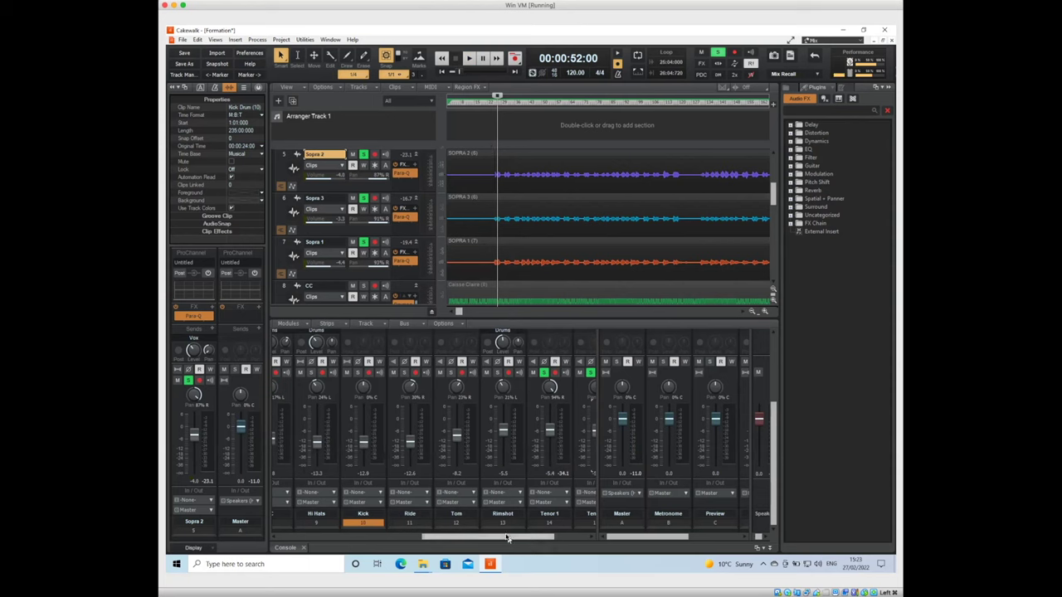
Open the Para-Q equalizer on the Sopra 2 track to examine its settings
left_click_drag(505, 540, 355, 540)
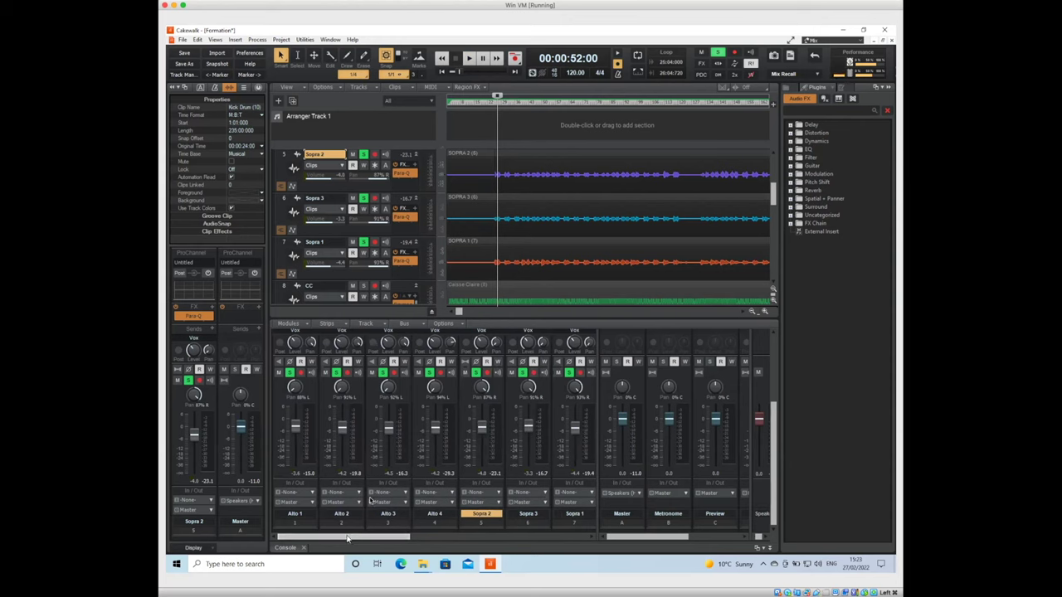
left_click(408, 263)
left_click(408, 263)
scroll(406, 241, "up", 1)
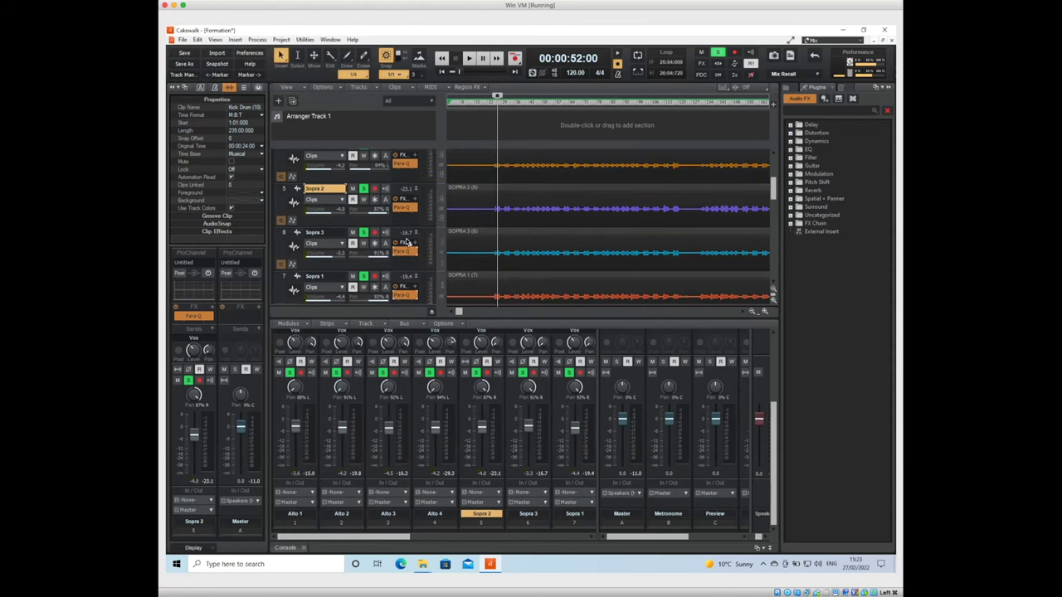
left_click(405, 207)
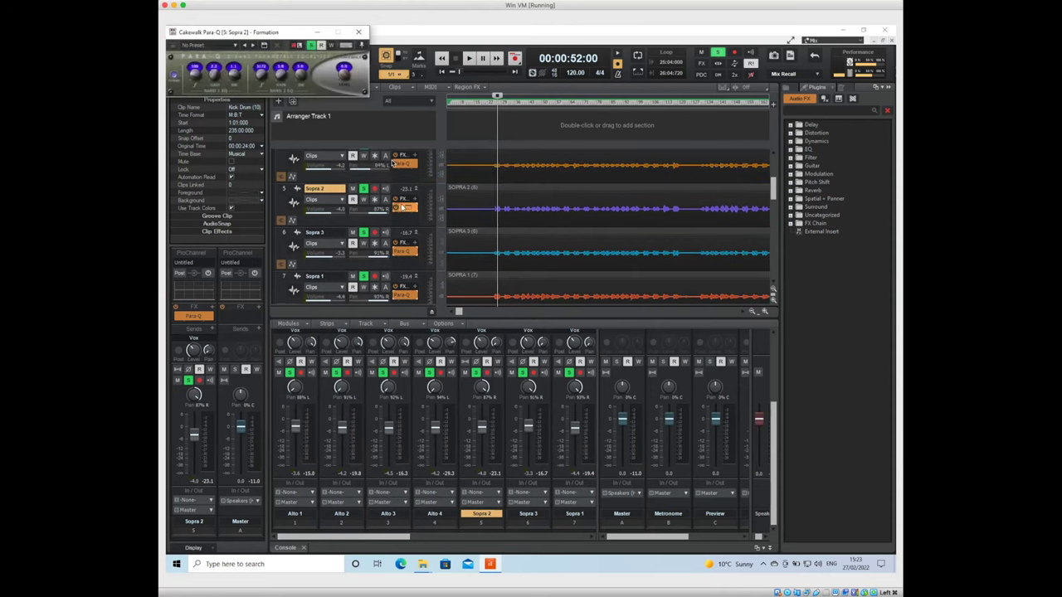
left_click(403, 210)
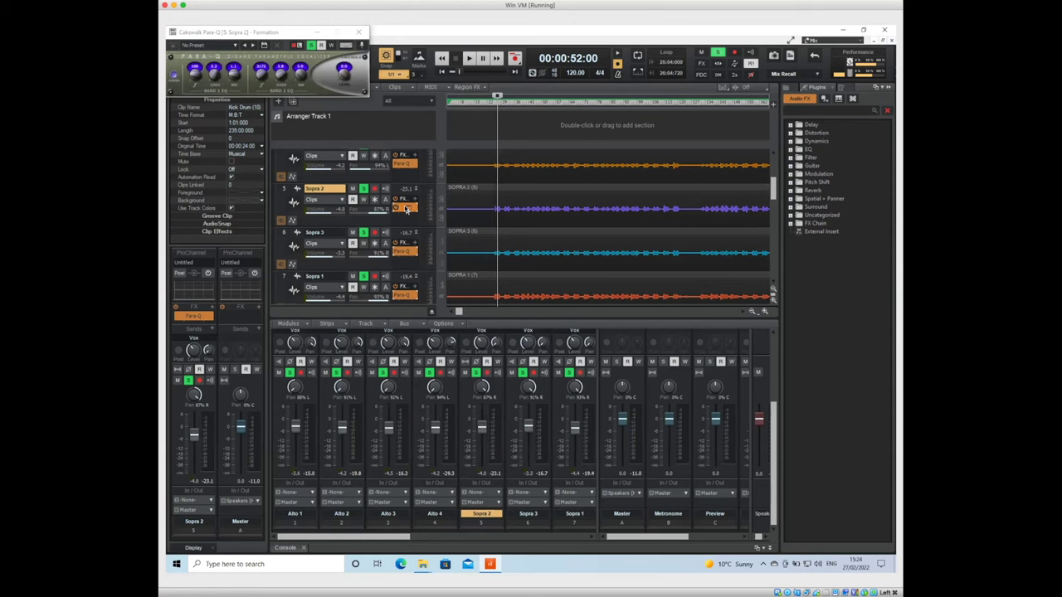
Open the Para-Q equalizer on Sopra 3, look through its preset list without choosing one, and close it
left_click(406, 253)
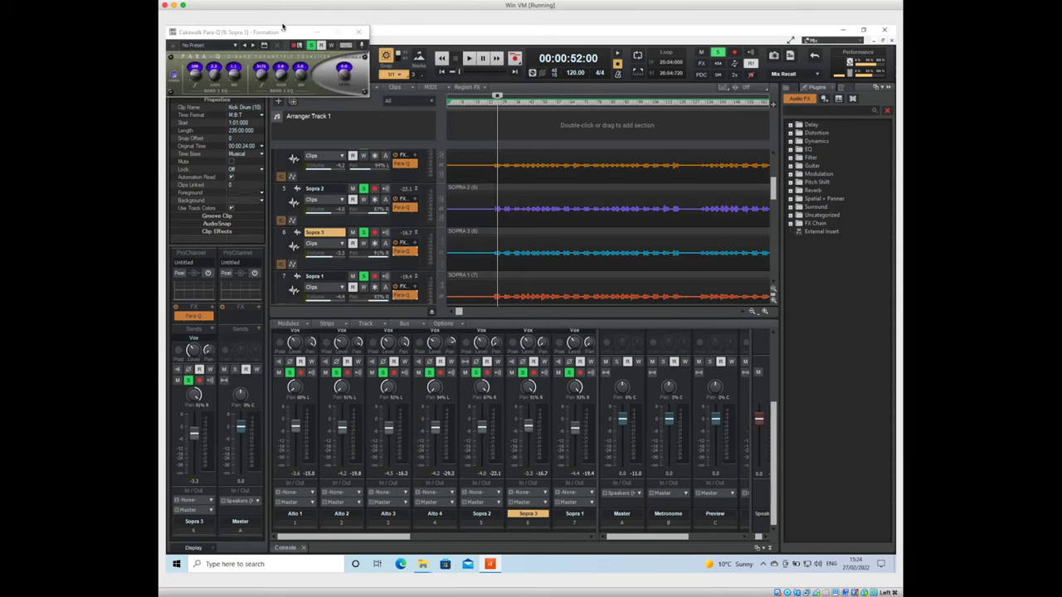
left_click_drag(280, 34, 352, 80)
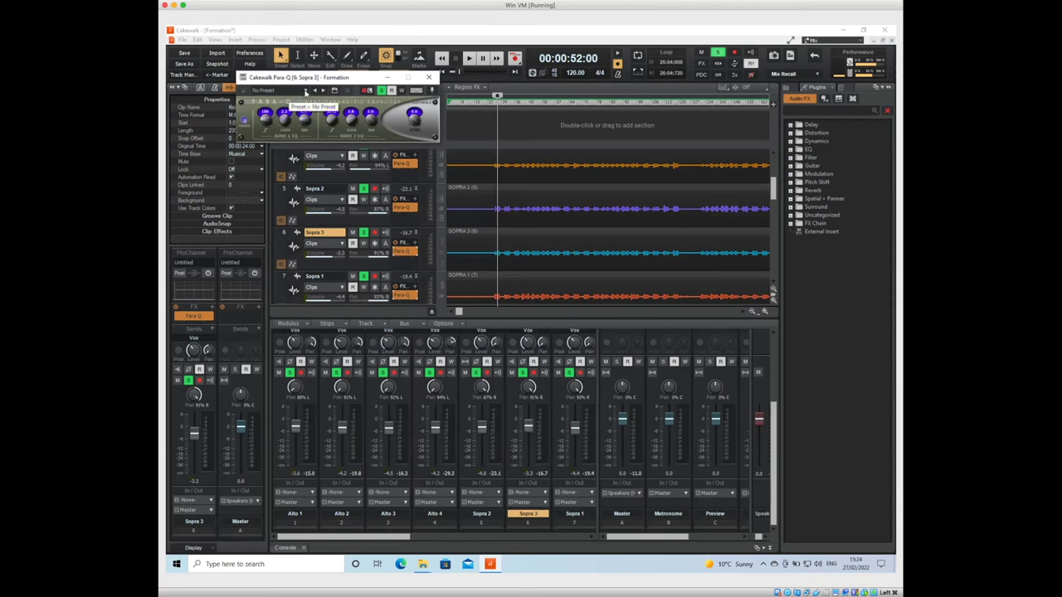
left_click(306, 92)
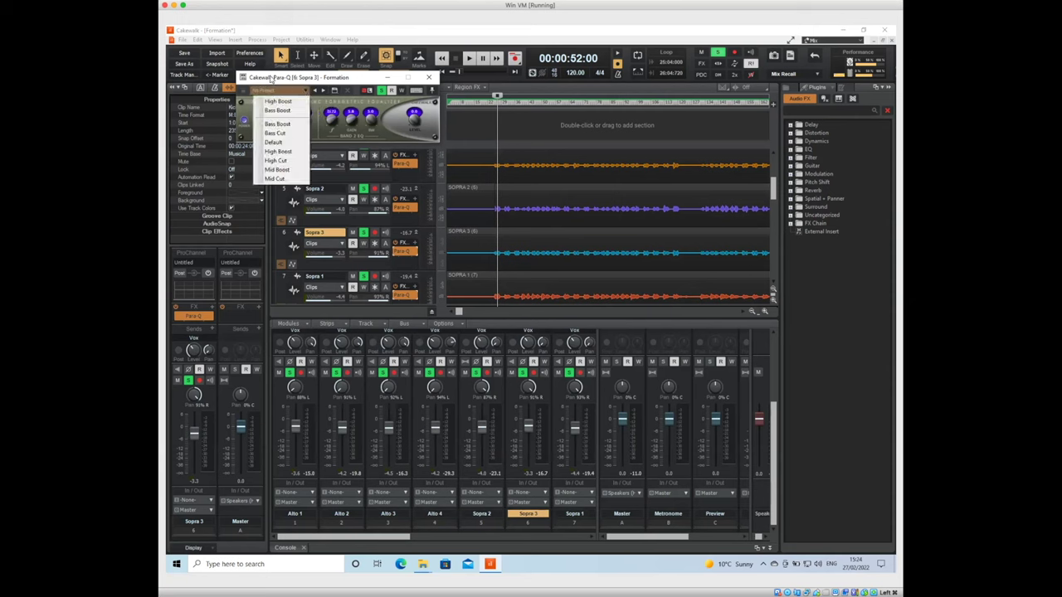
left_click(428, 78)
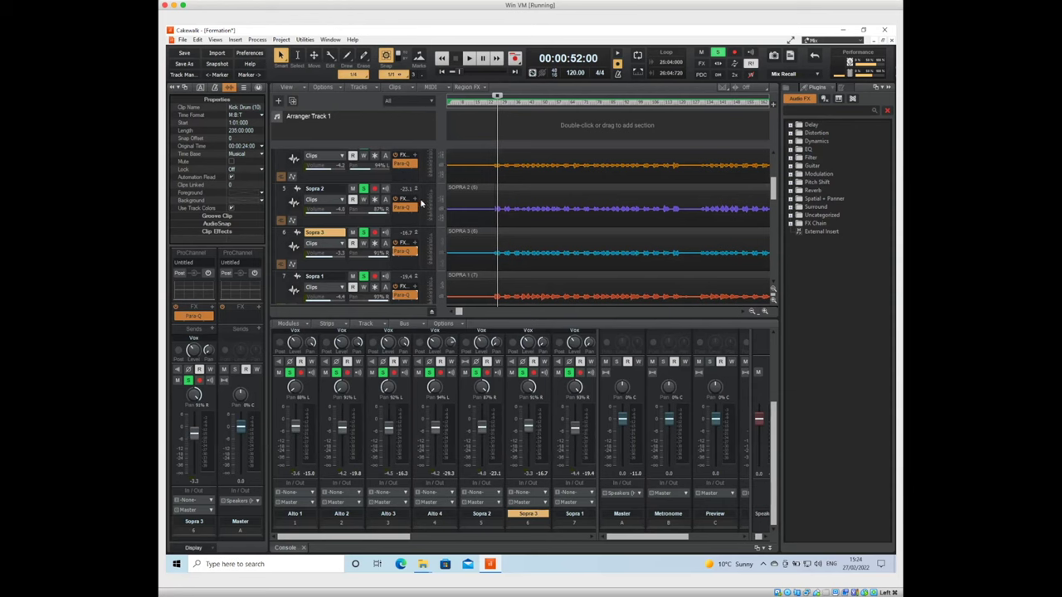
Check which effects the tenor tracks have, and open the Para-Q equalizer on Alto 1 to view its preset
scroll(410, 227, "down", 6)
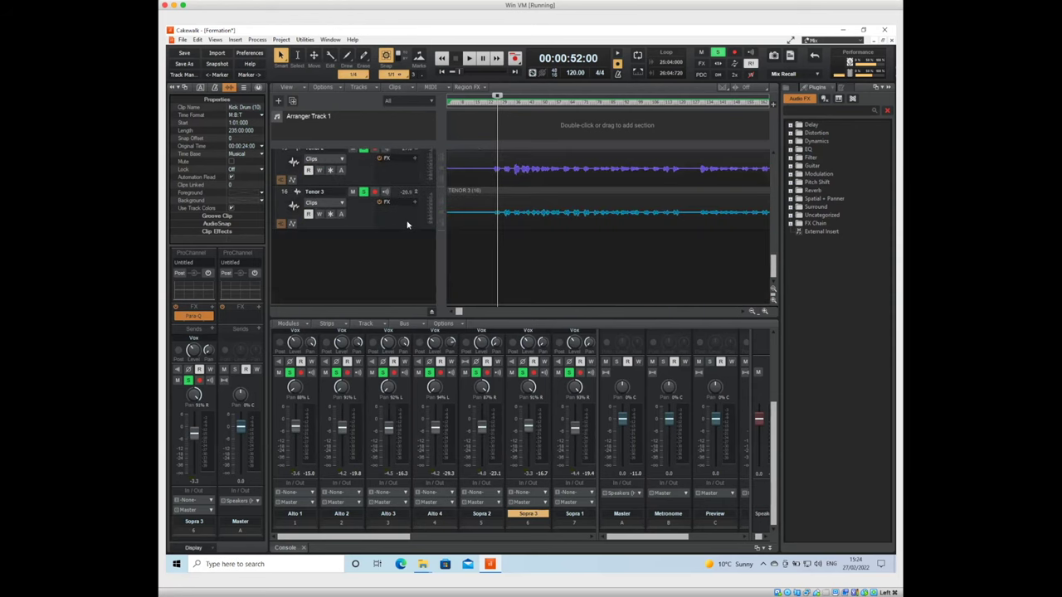
scroll(407, 226, "up", 10)
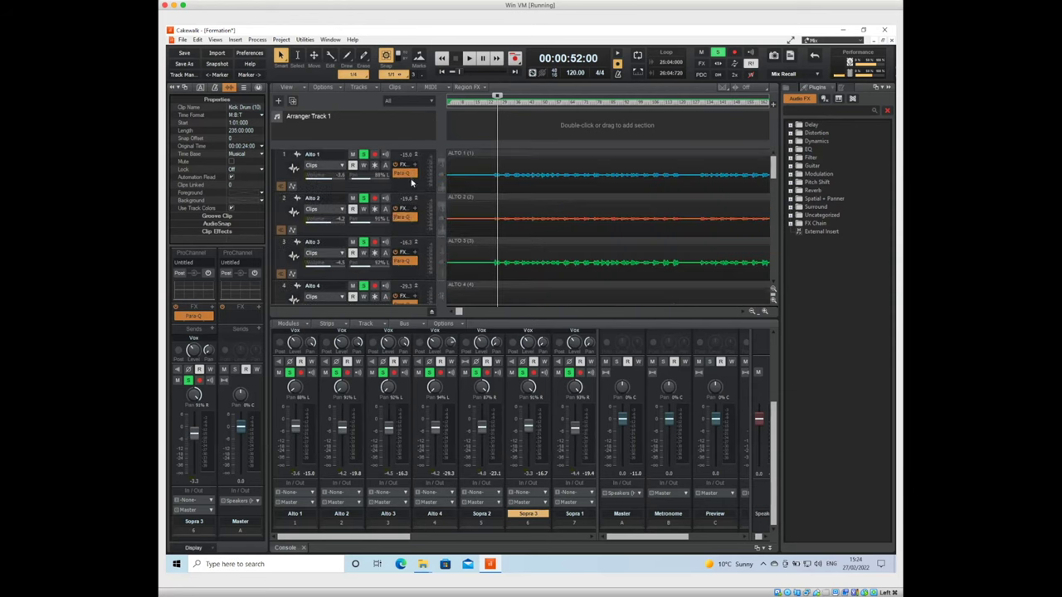
double_click(407, 174)
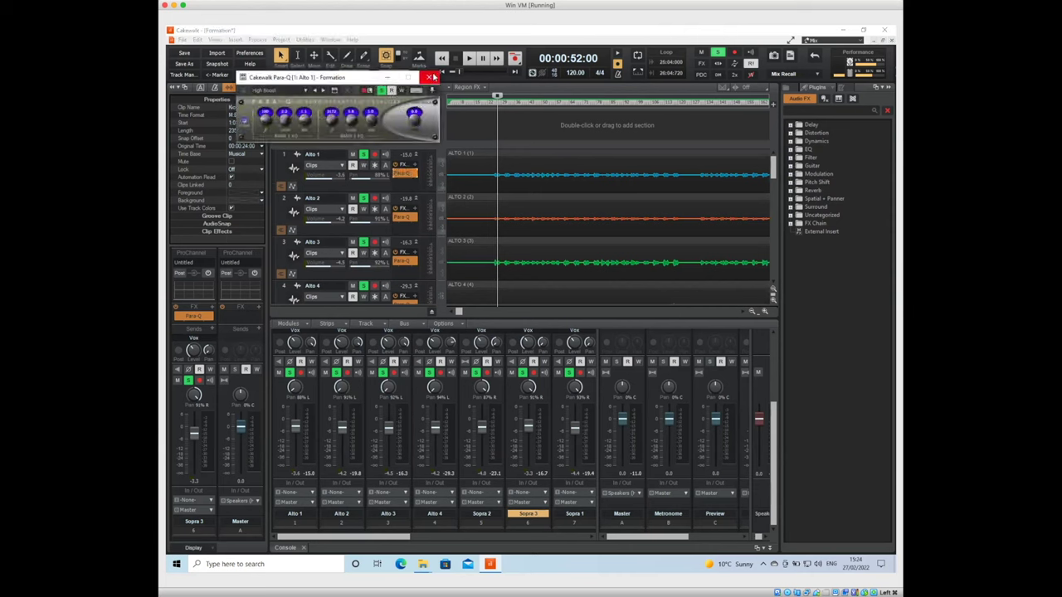
Close Alto 1's equalizer and apply the High Boost preset to the Para-Q on the Alto 2 track
left_click(428, 77)
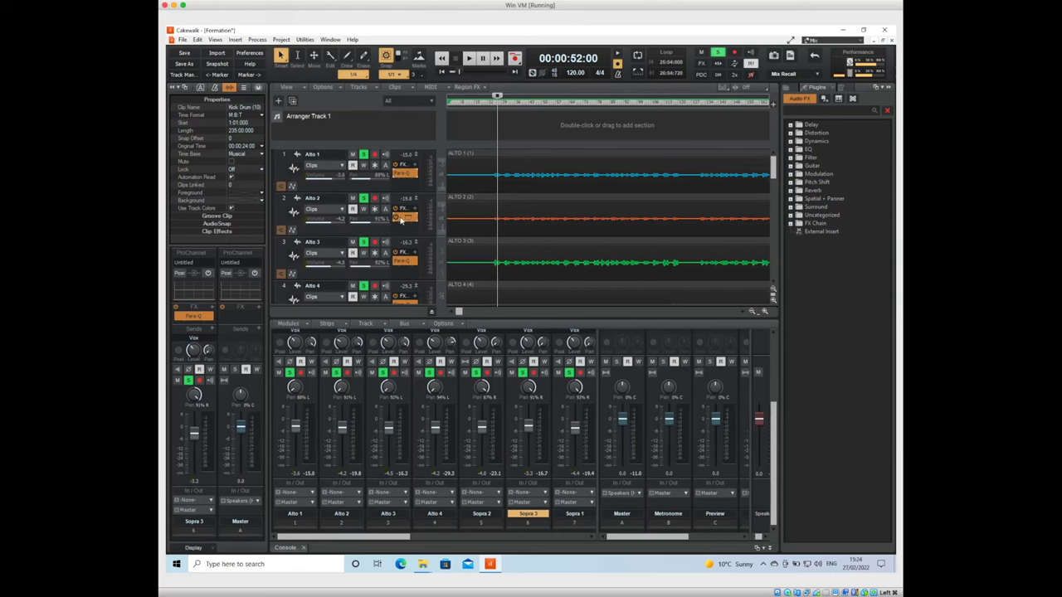
double_click(401, 217)
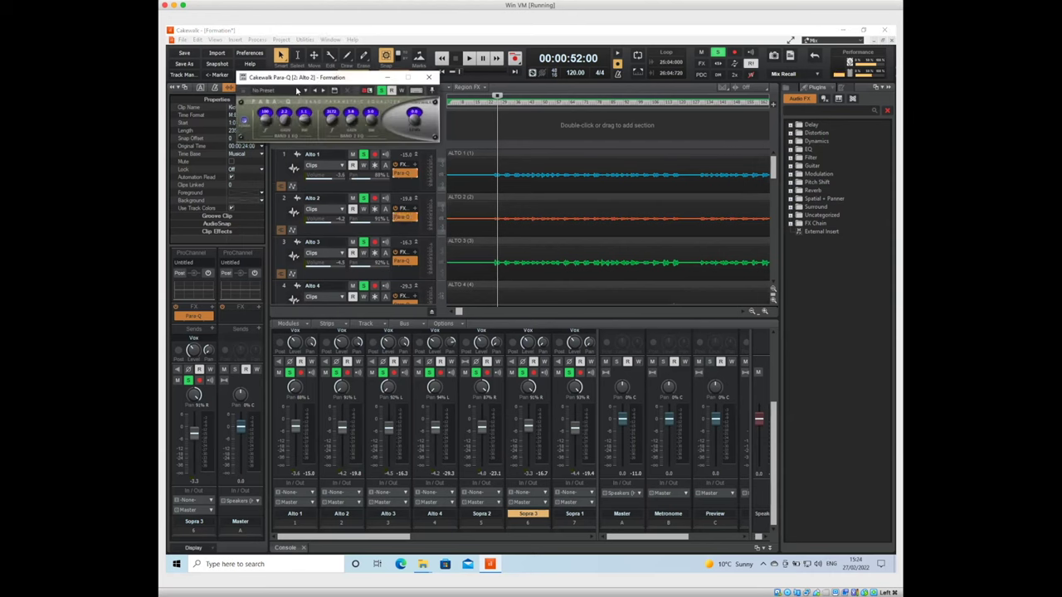
left_click(298, 90)
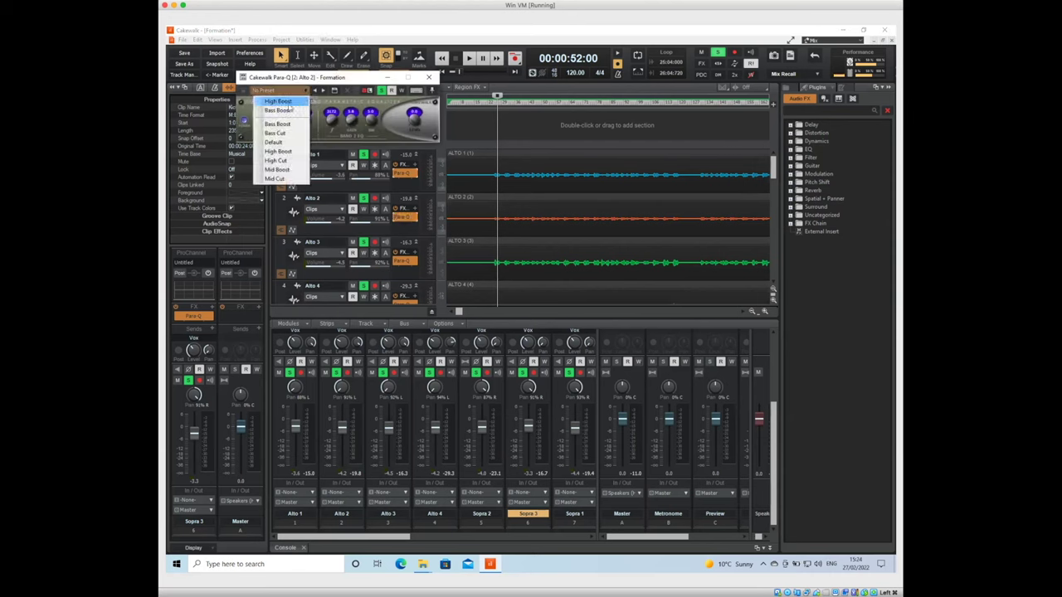
left_click(288, 102)
left_click(398, 217)
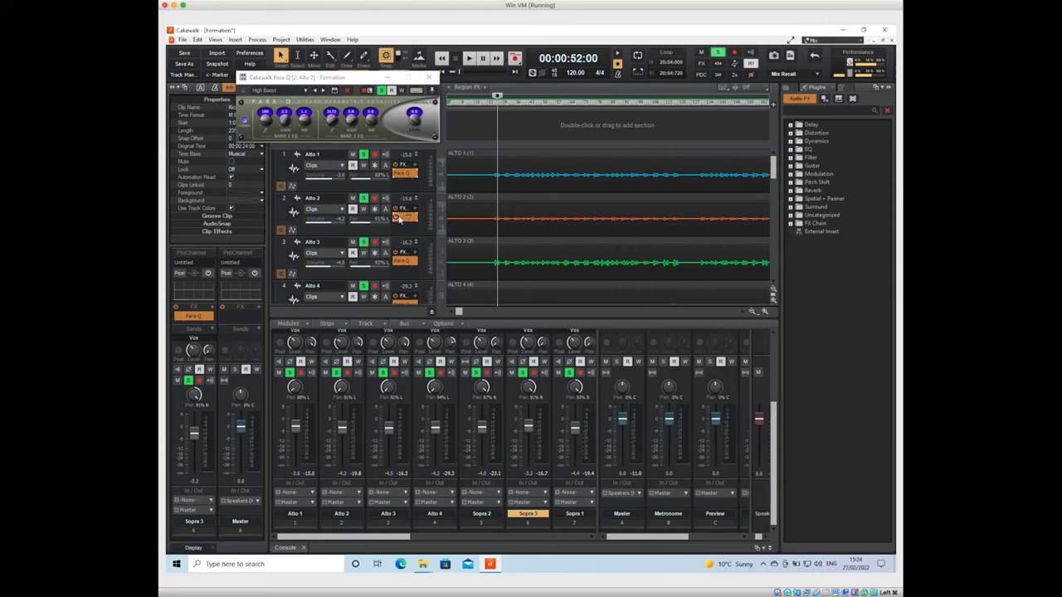
Apply the High Boost preset to the Para-Q on Alto 3 and close the equalizer
left_click(404, 262)
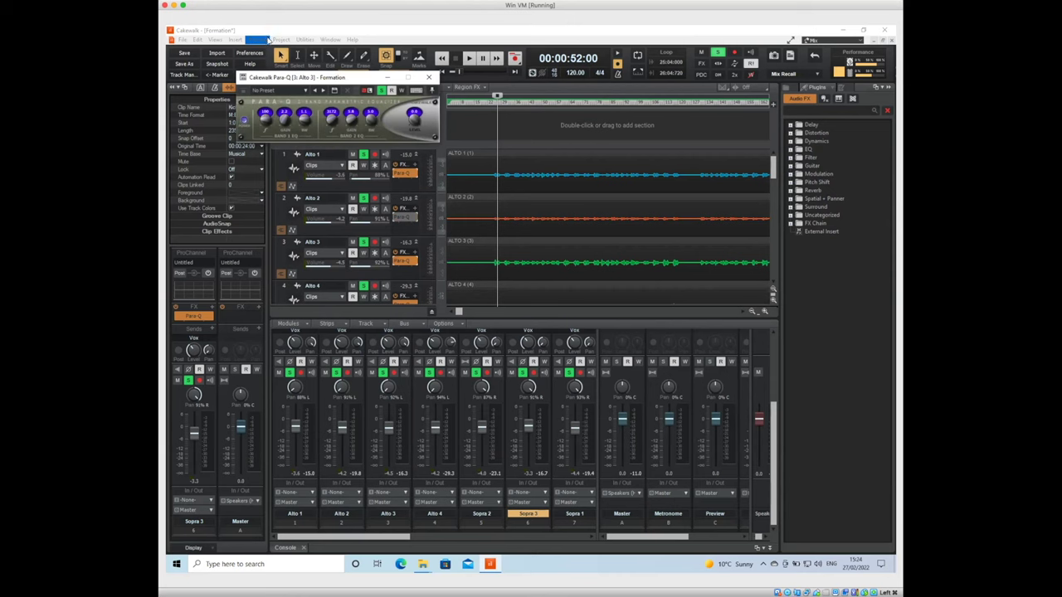
left_click(305, 91)
left_click(270, 106)
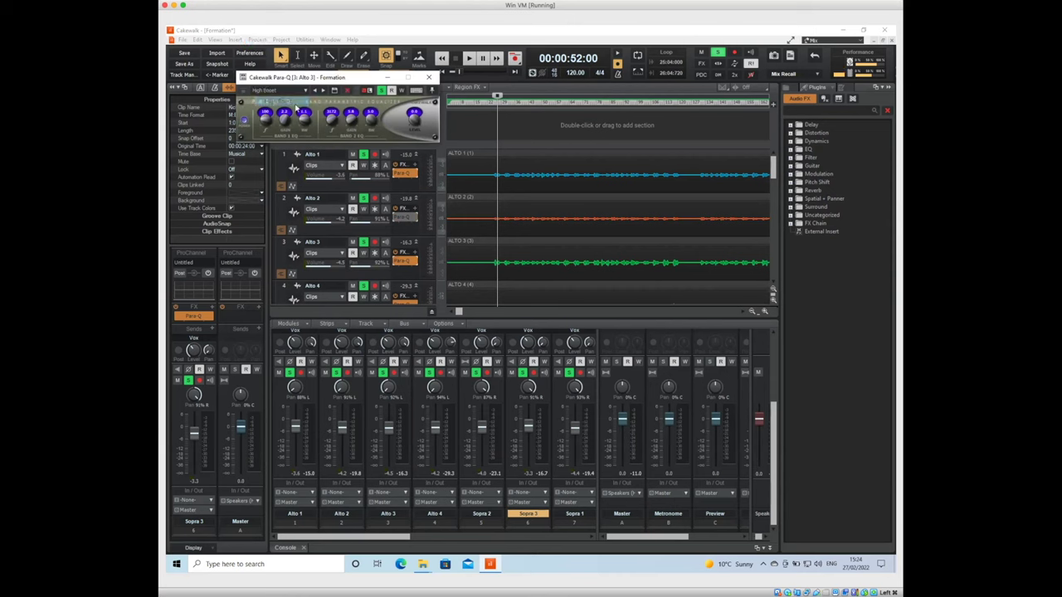
left_click(430, 77)
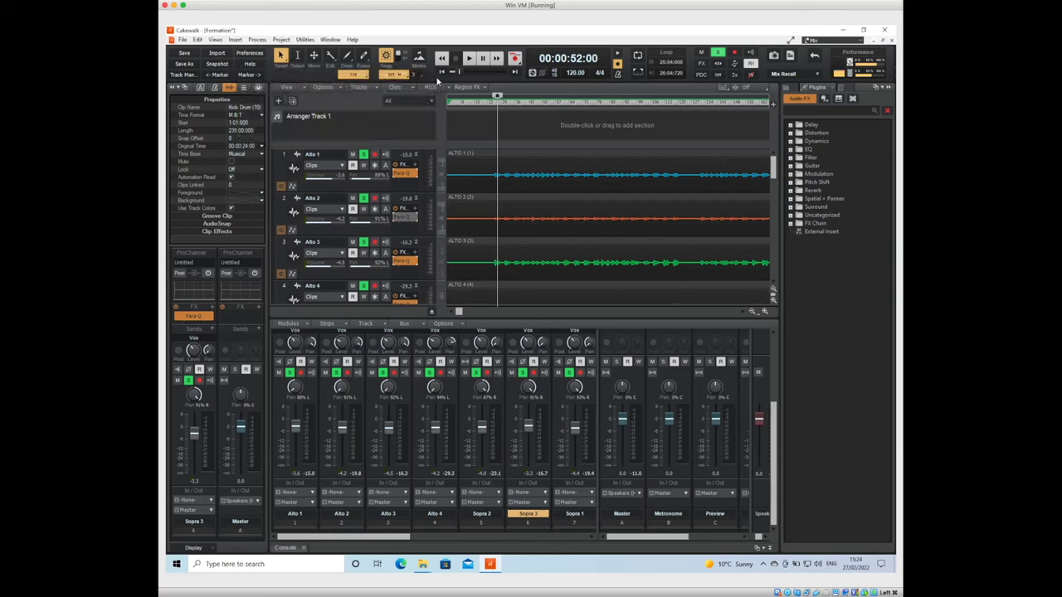
Re-enable the bypassed Para-Q on Alto 2 and check the preset of Alto 3's Para-Q
double_click(406, 263)
left_click(402, 220)
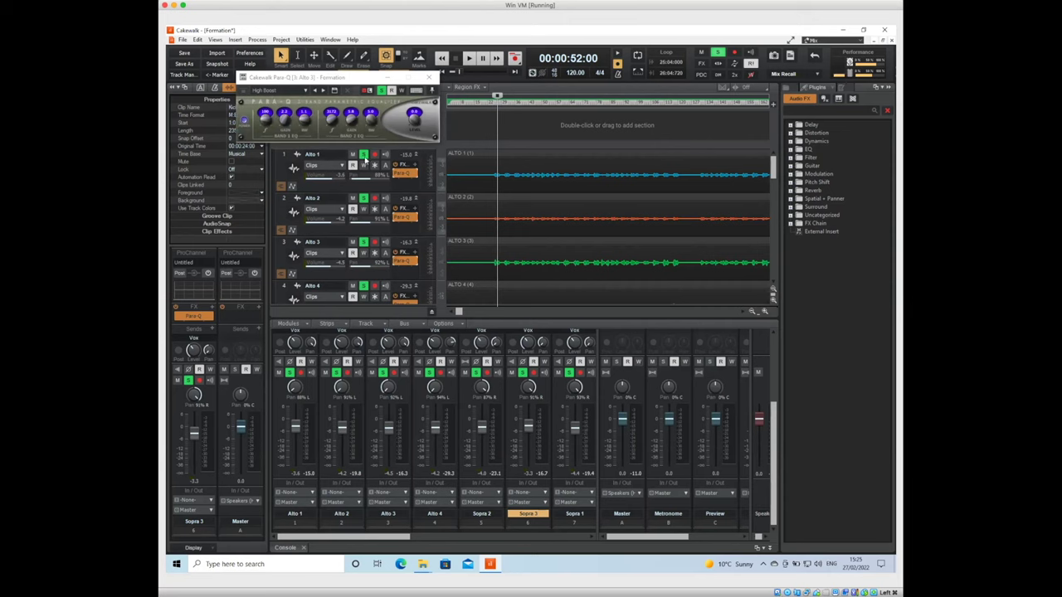
left_click(431, 77)
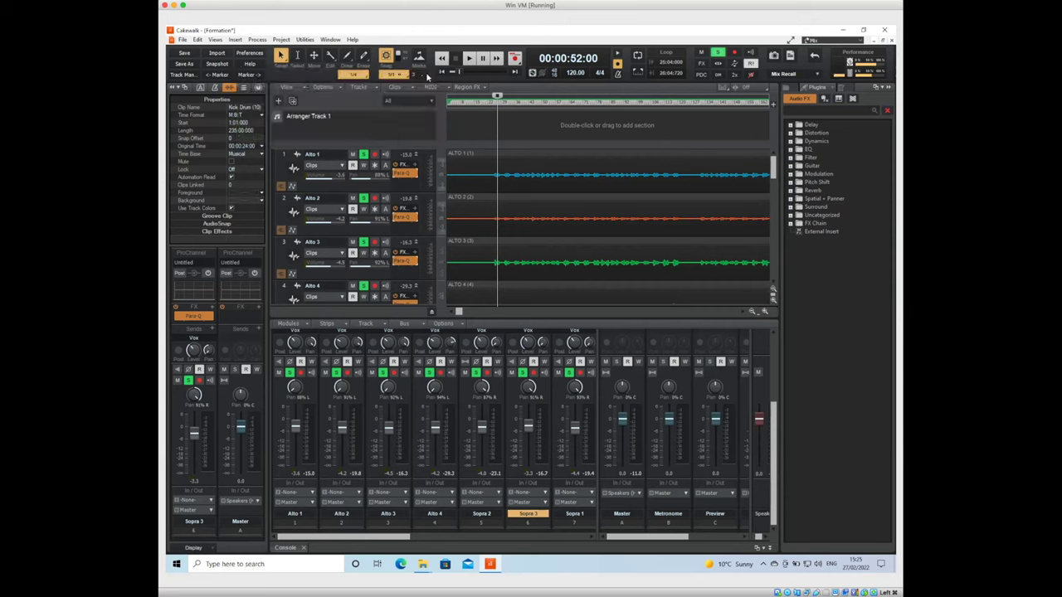
double_click(407, 263)
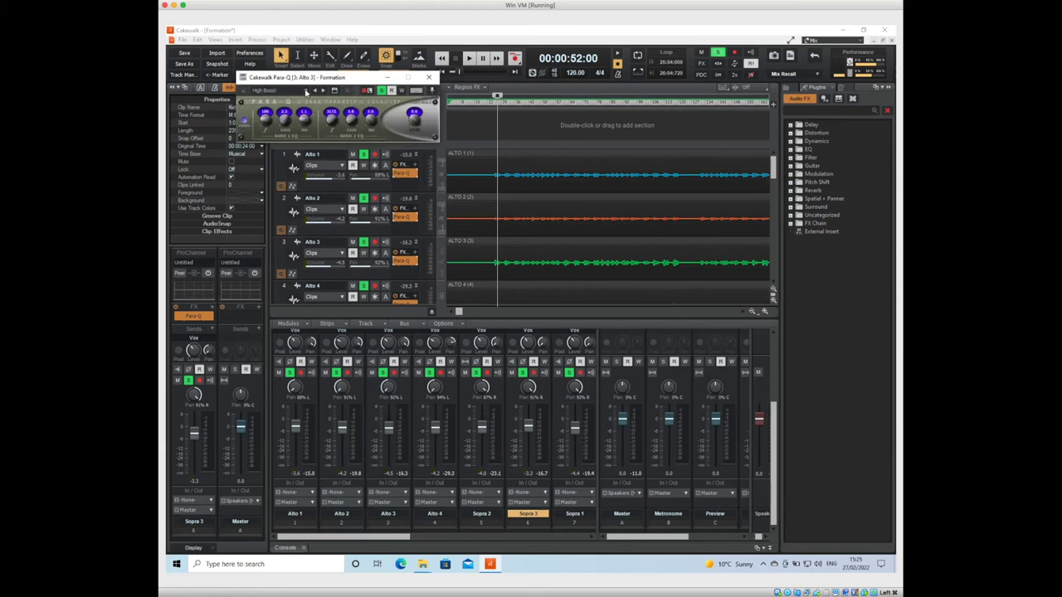
left_click(429, 77)
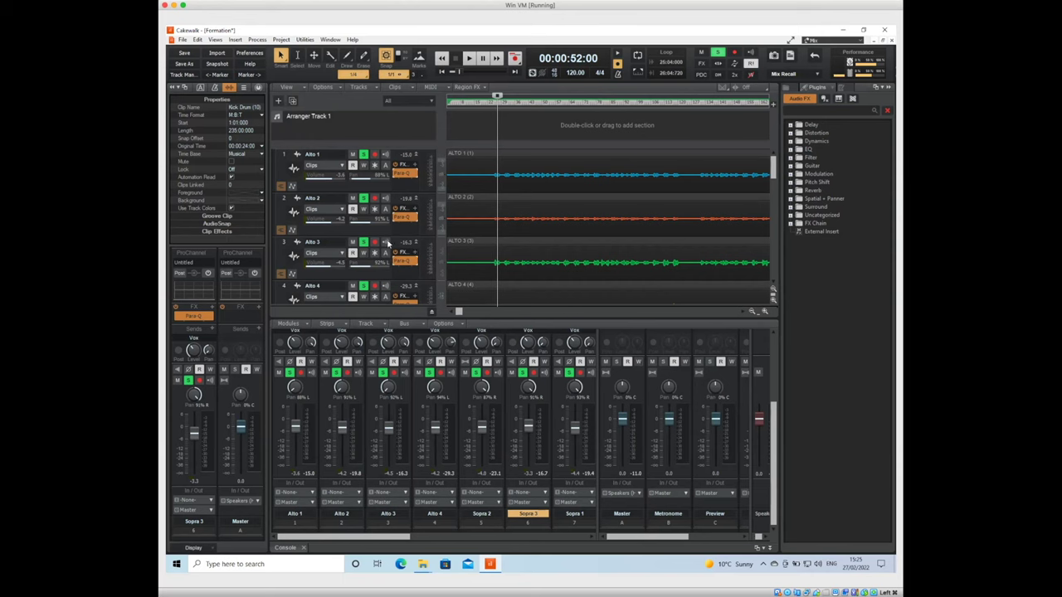
left_click(296, 245)
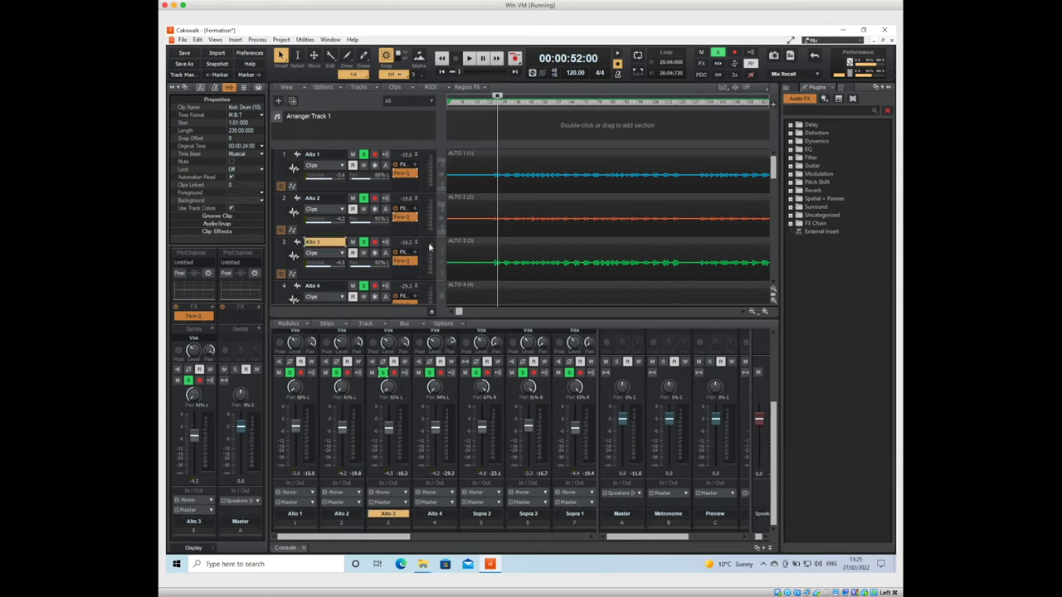
Apply the High Boost preset to the Para-Q on Alto 4 and close the equalizer
scroll(411, 242, "down", 1)
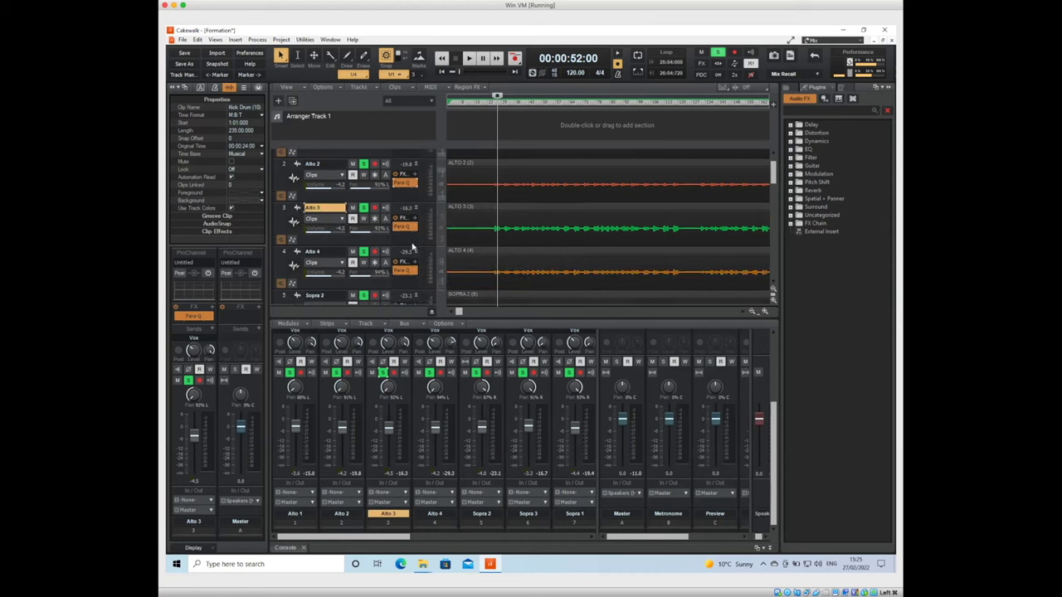
double_click(405, 272)
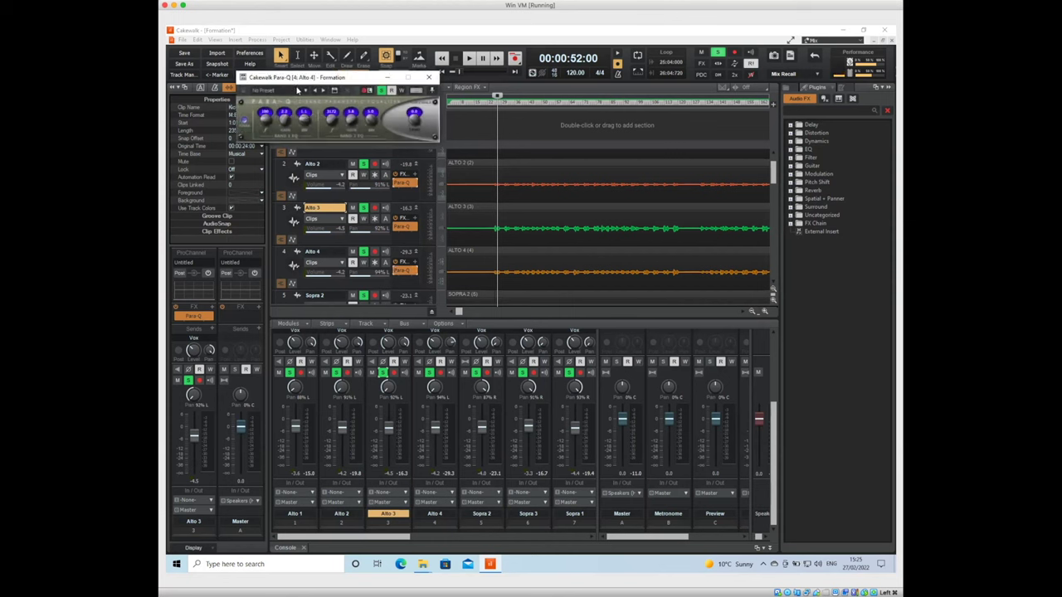
left_click(305, 92)
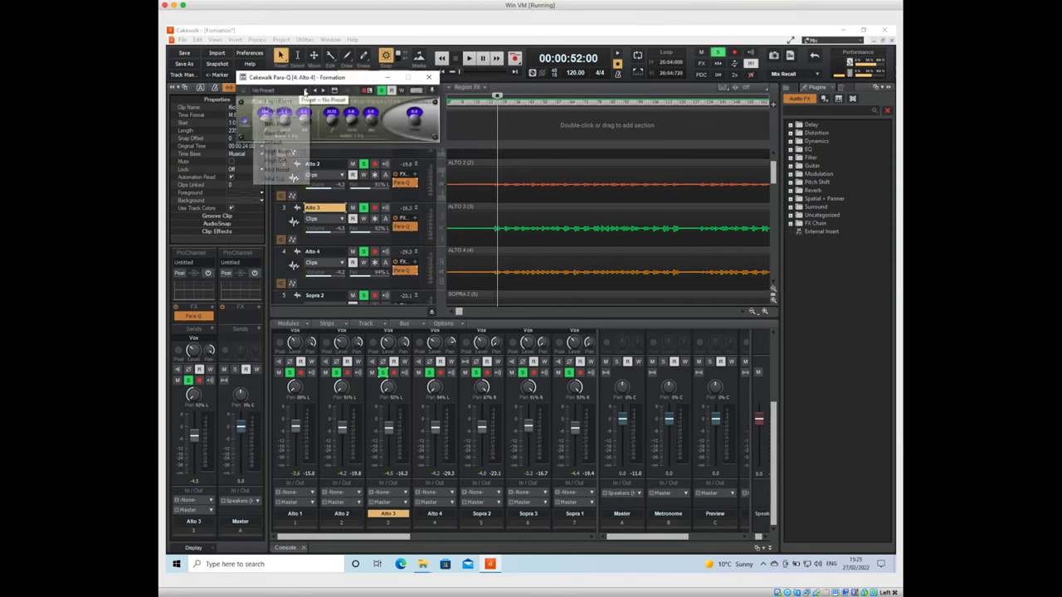
left_click(285, 99)
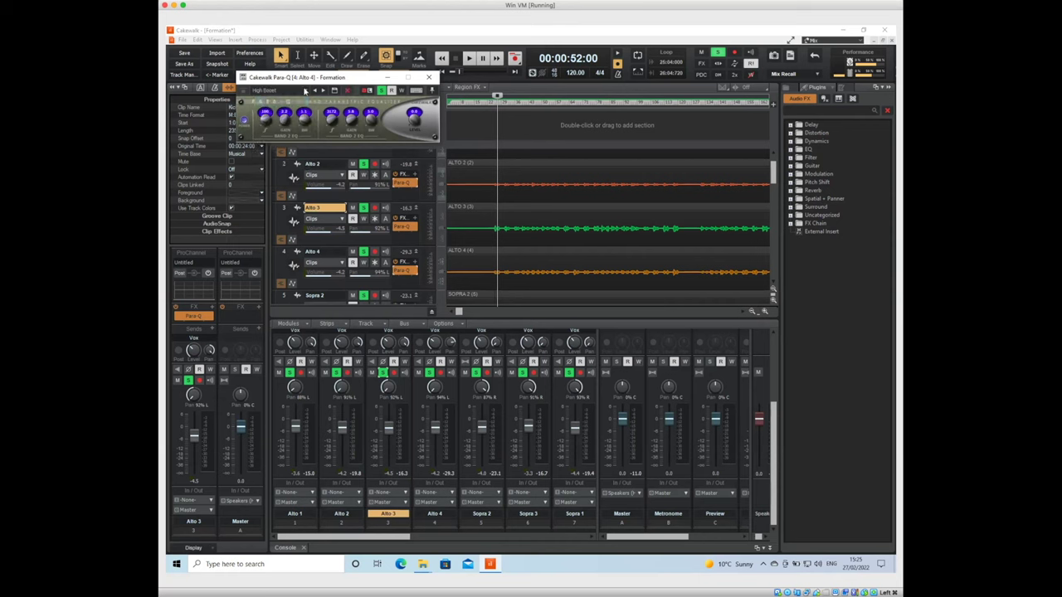
left_click(428, 77)
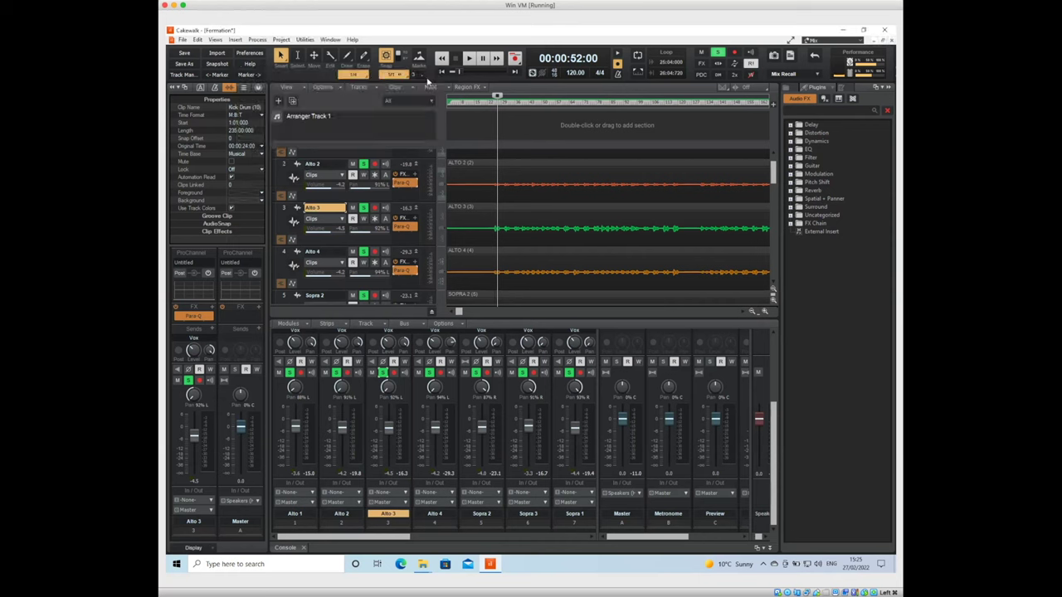
Reopen the Para-Q equalizers on Alto 3 and Alto 4 to verify their presets, closing each one
left_click(408, 227)
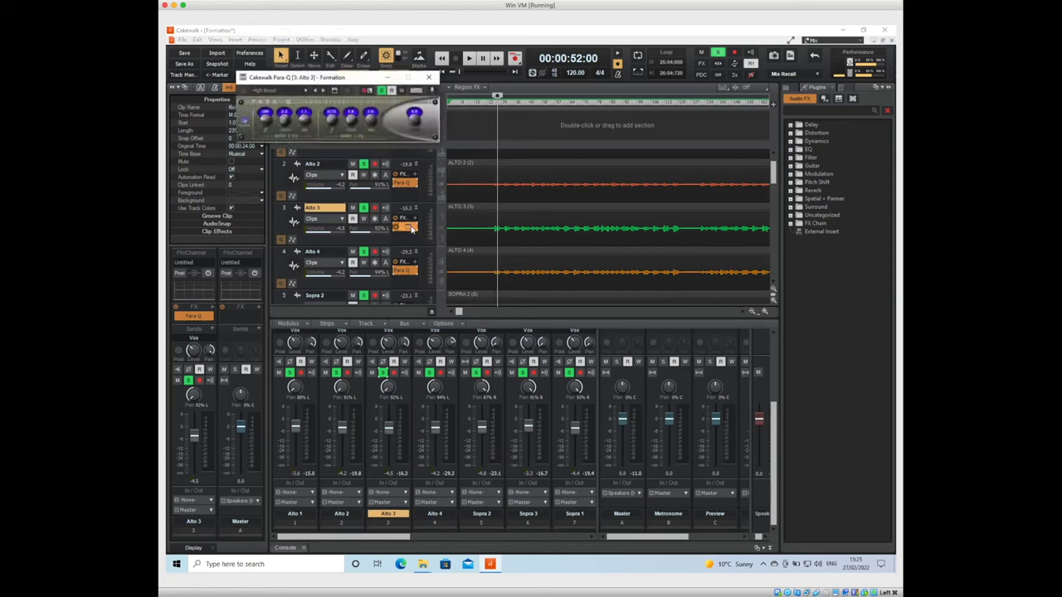
left_click(429, 77)
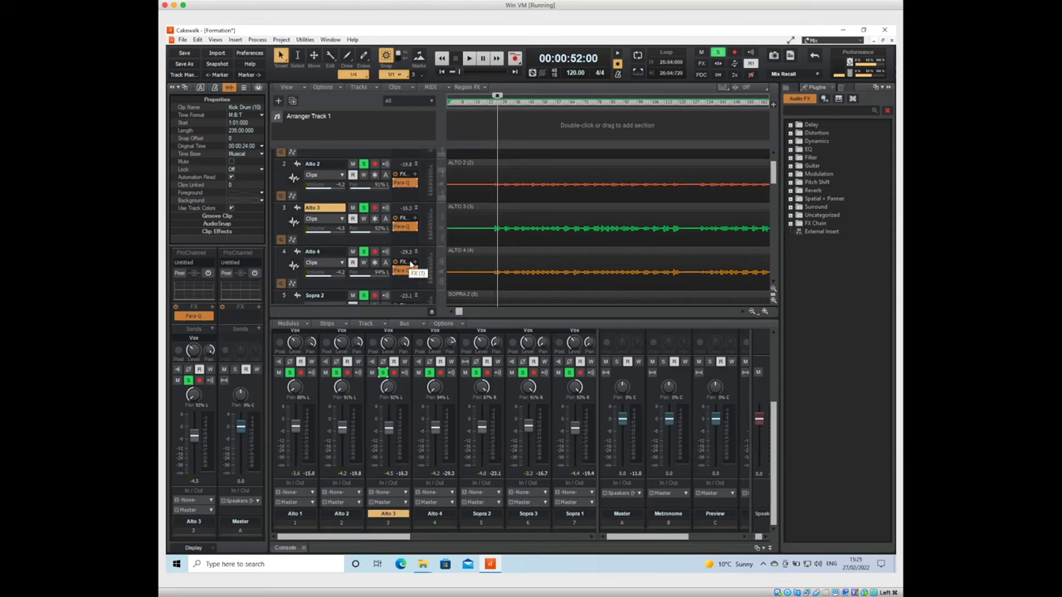
left_click(407, 258)
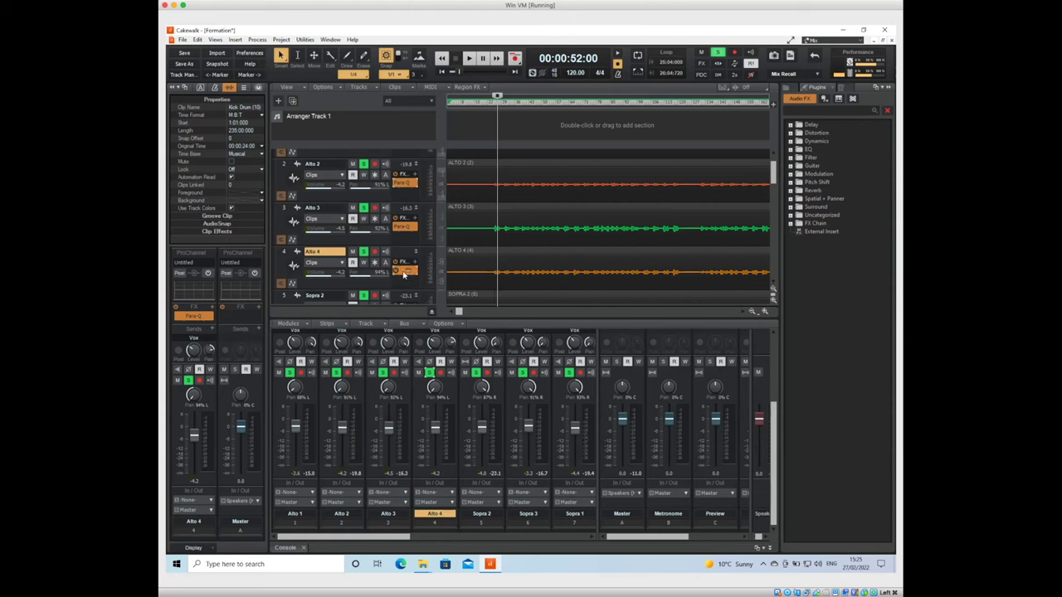
left_click(404, 272)
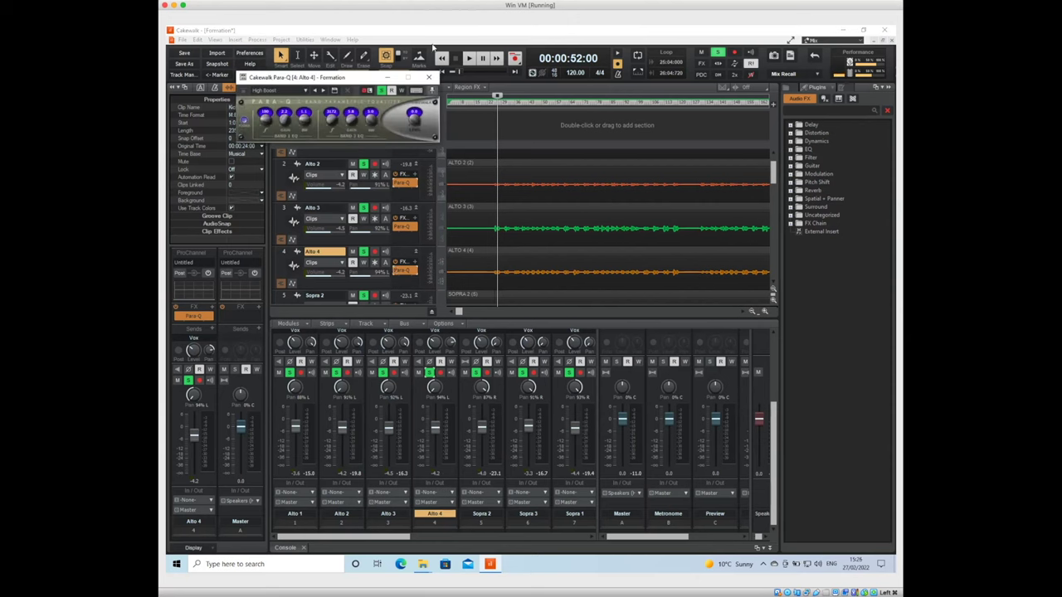
left_click(428, 77)
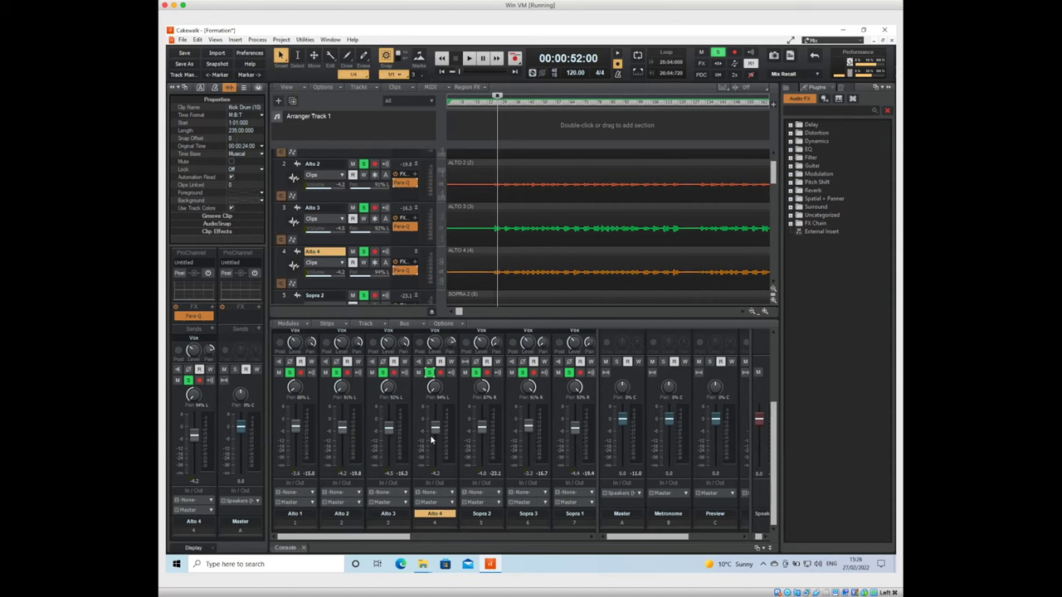
Select the Sopra 2 track and apply the High Boost preset to its Para-Q equalizer
left_click_drag(395, 537, 427, 537)
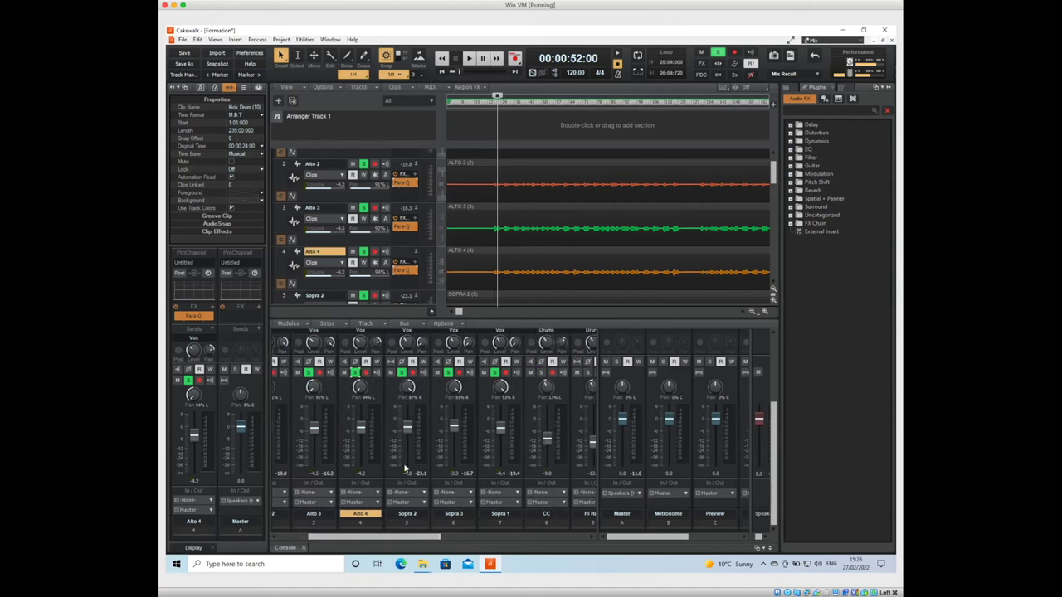
left_click(407, 514)
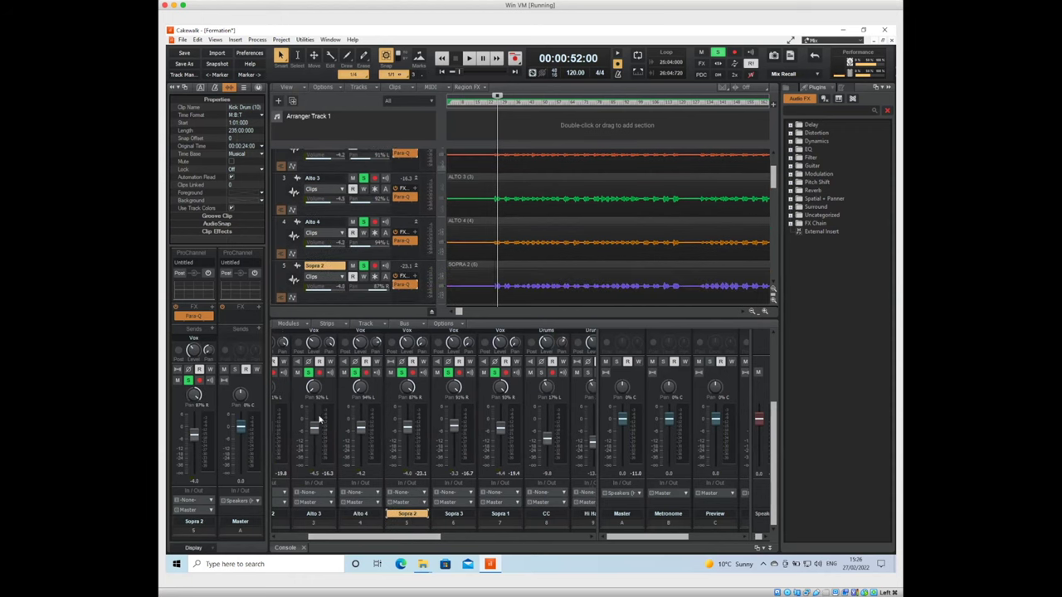
double_click(176, 317)
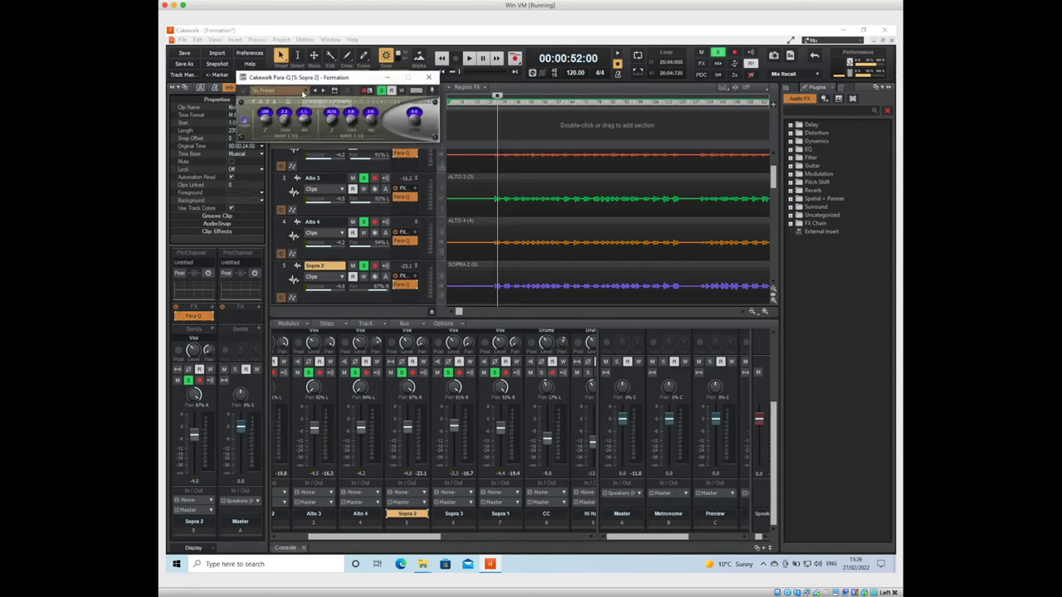
left_click(307, 91)
left_click(274, 118)
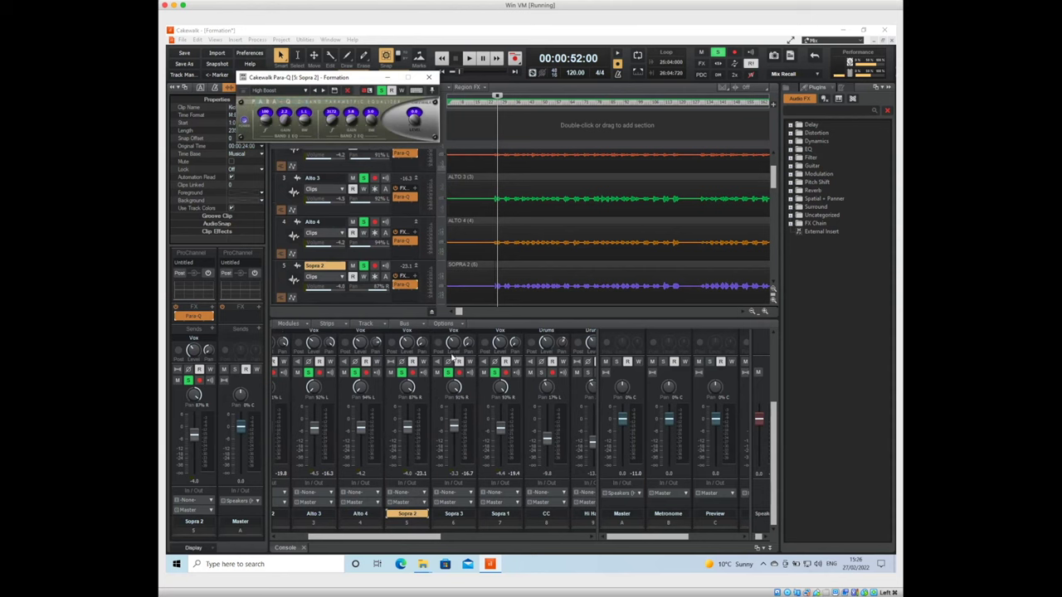
Select the Sopra 3 track, set its Para-Q equalizer to the High Boost preset, and close it
left_click(453, 514)
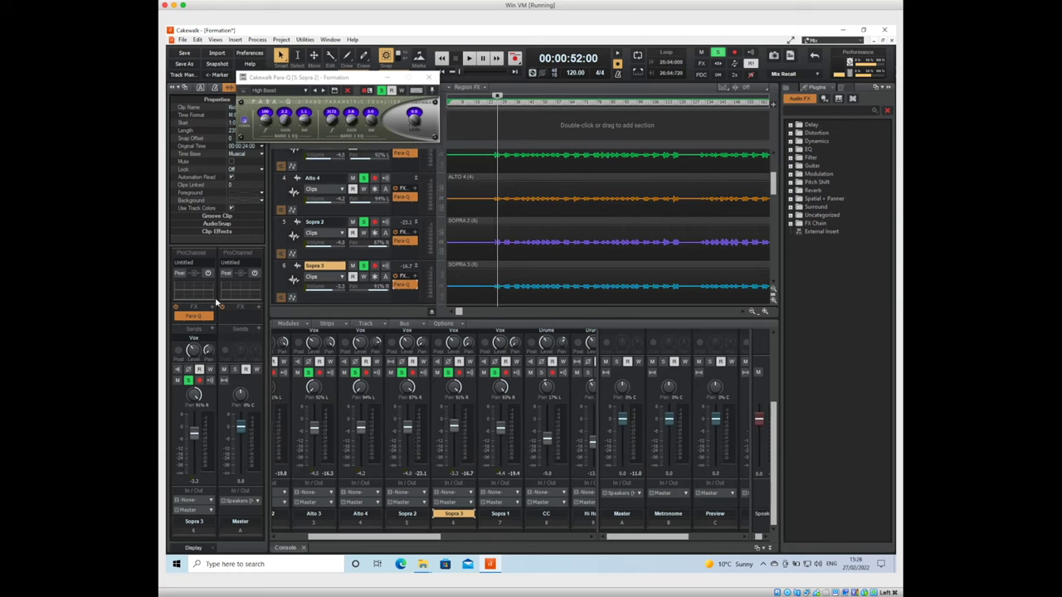
double_click(194, 314)
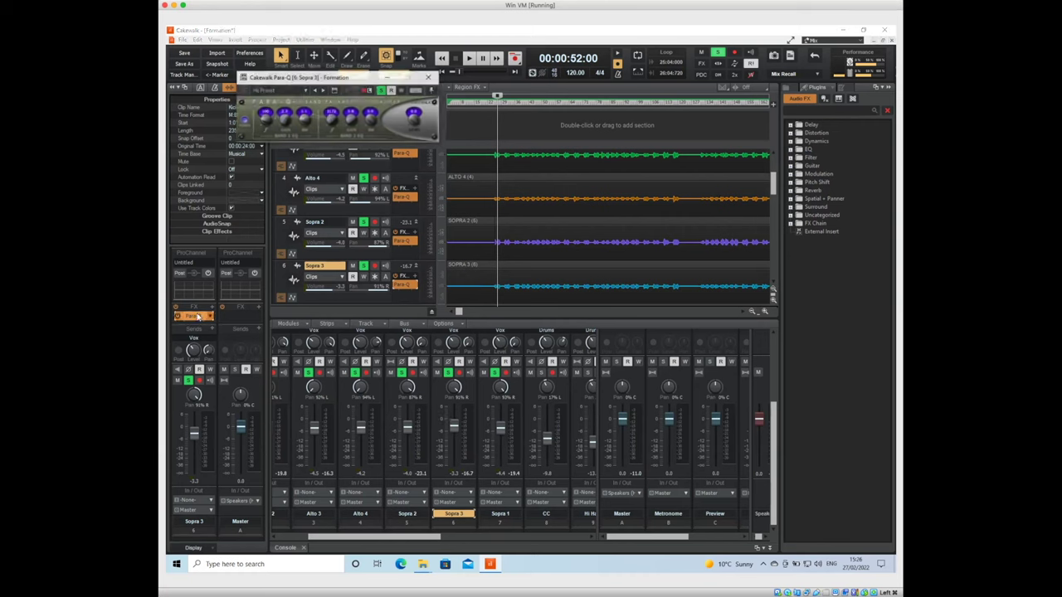
left_click(305, 90)
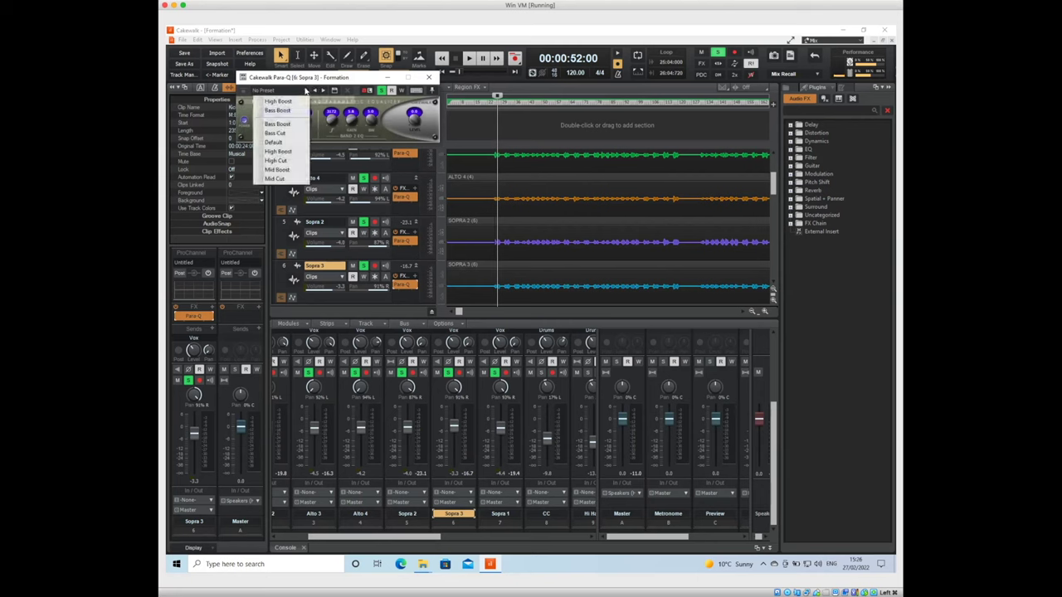
left_click(276, 100)
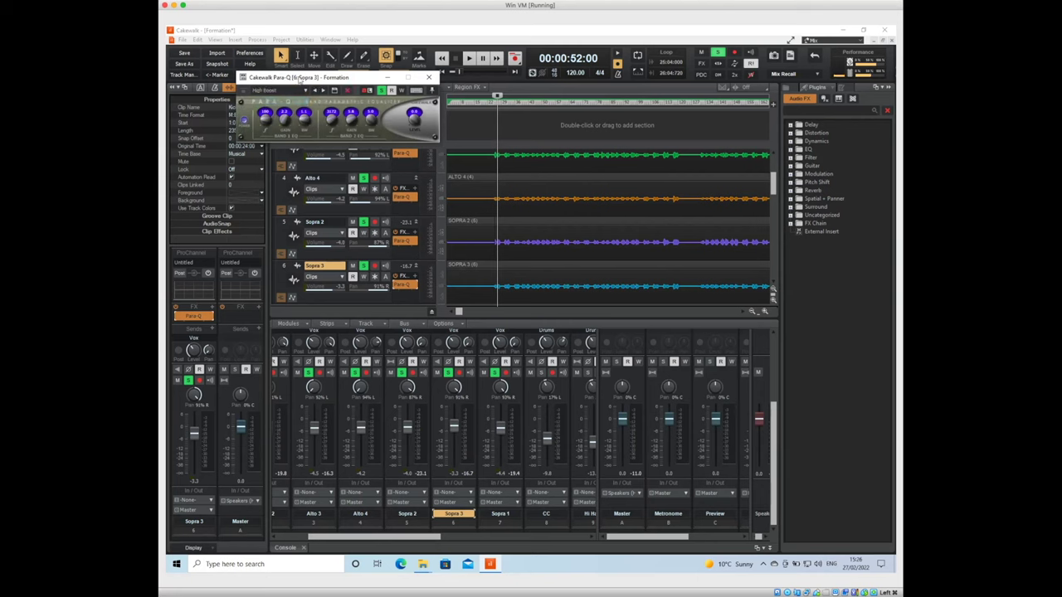
left_click(429, 77)
Select the Sopra 1 track, set its Para-Q equalizer to High Boost, and close it
left_click(501, 512)
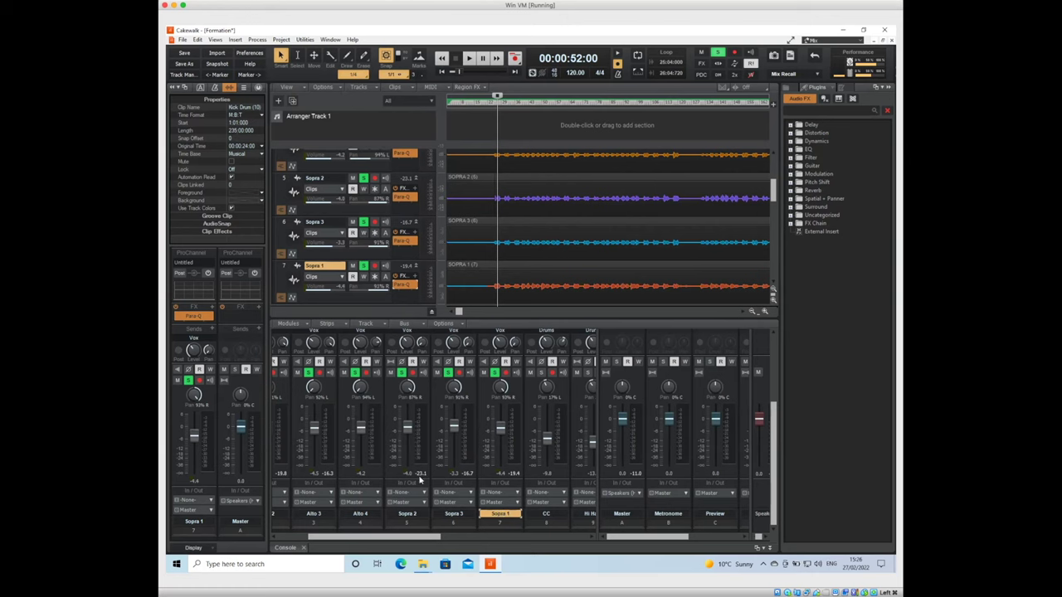
double_click(191, 317)
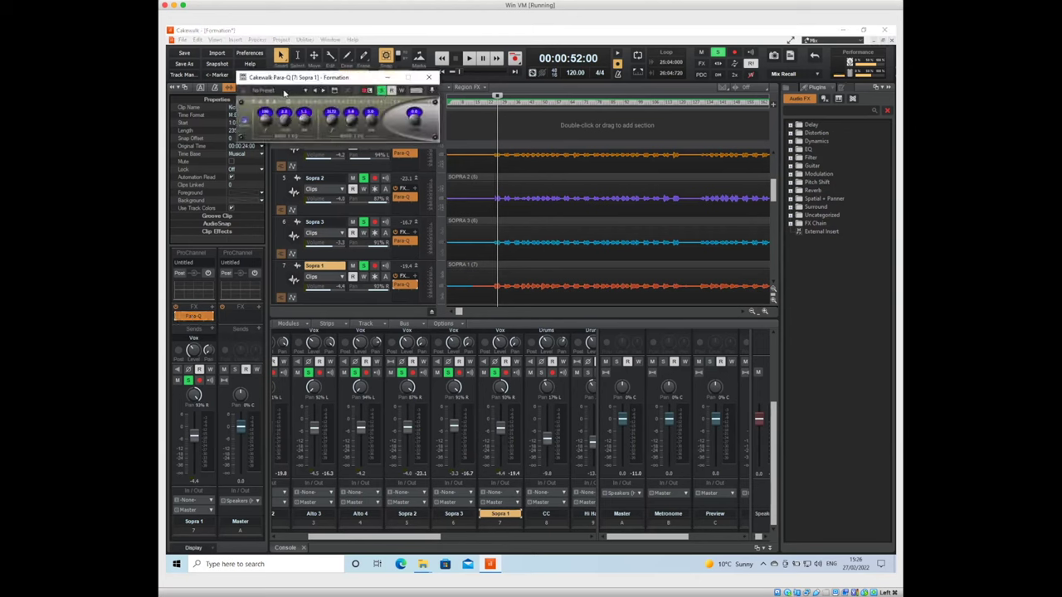
left_click(286, 90)
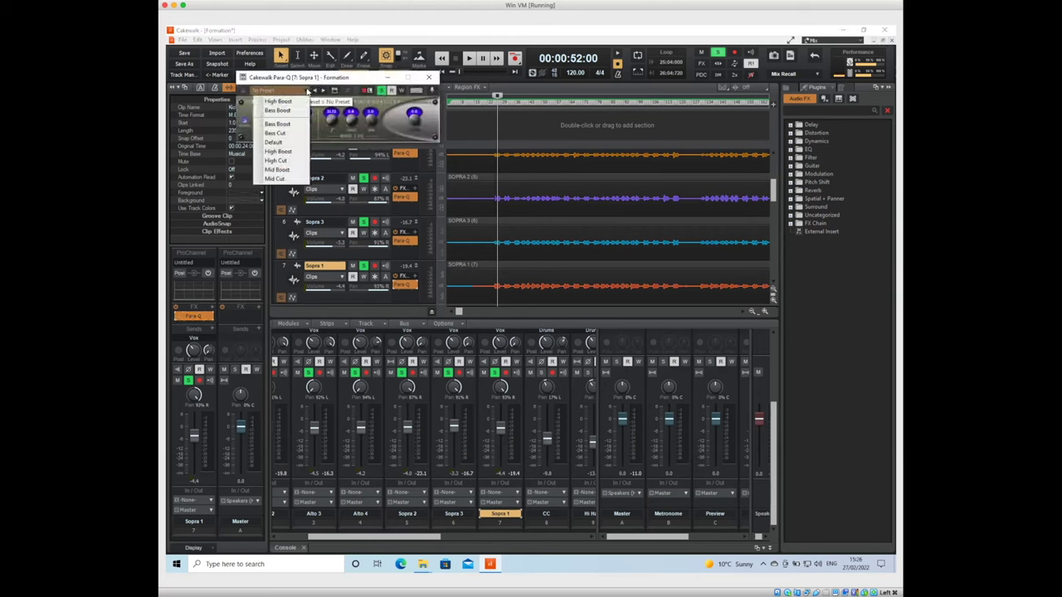
left_click(291, 101)
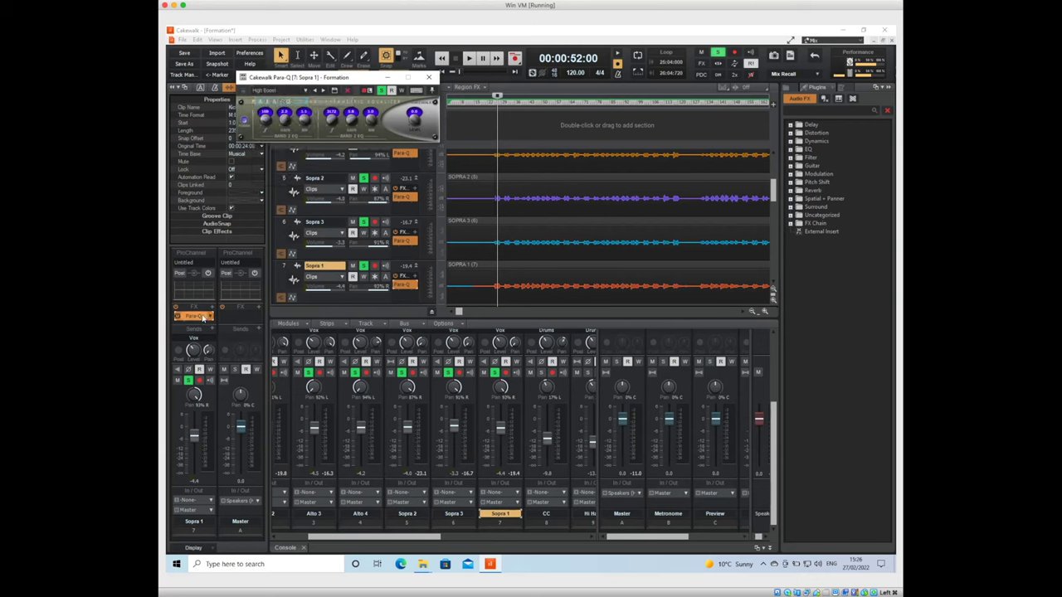
left_click(429, 78)
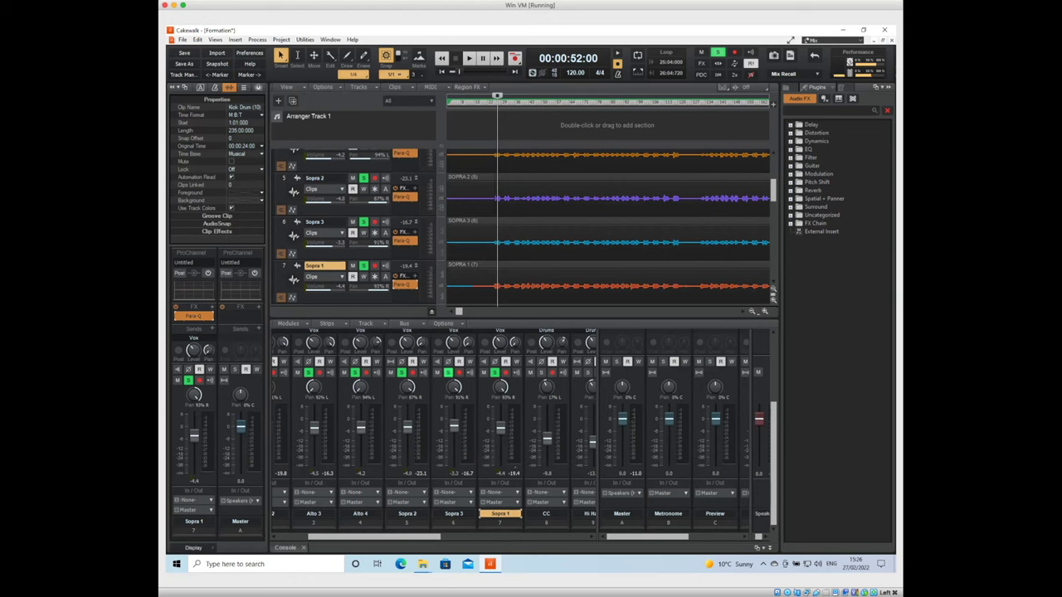
Insert a Para-Q equalizer on the Tenor 1 track, apply its High Boost preset, and close it
left_click_drag(430, 539, 602, 545)
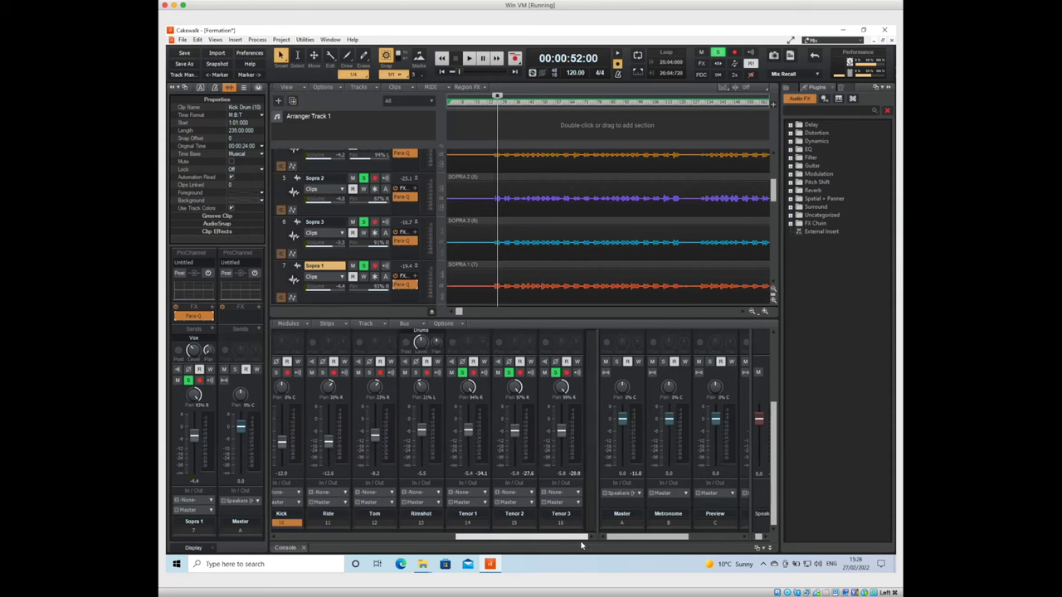
left_click(467, 514)
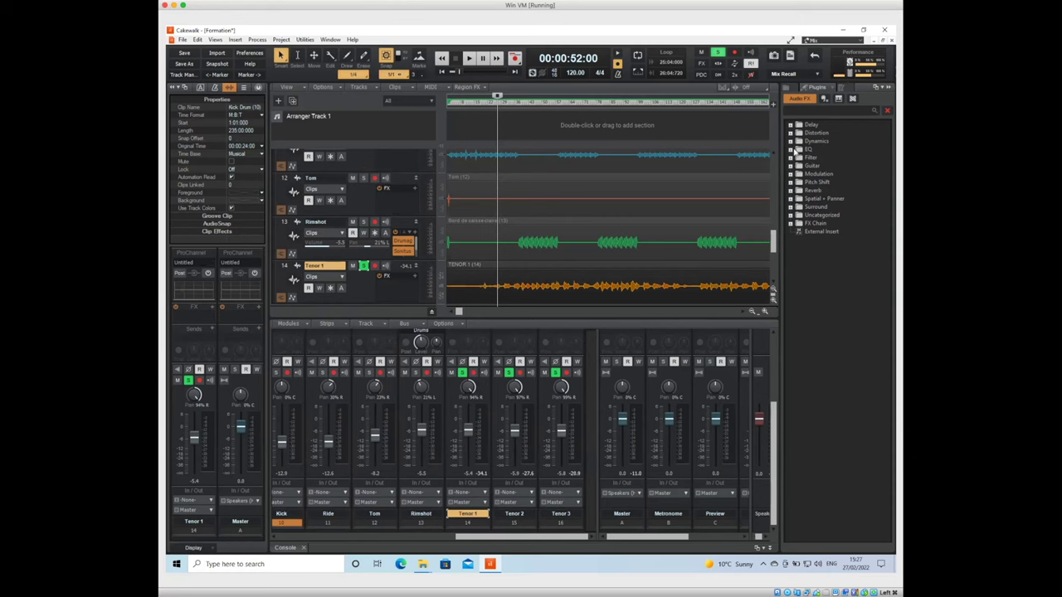
left_click(791, 150)
left_click(822, 158)
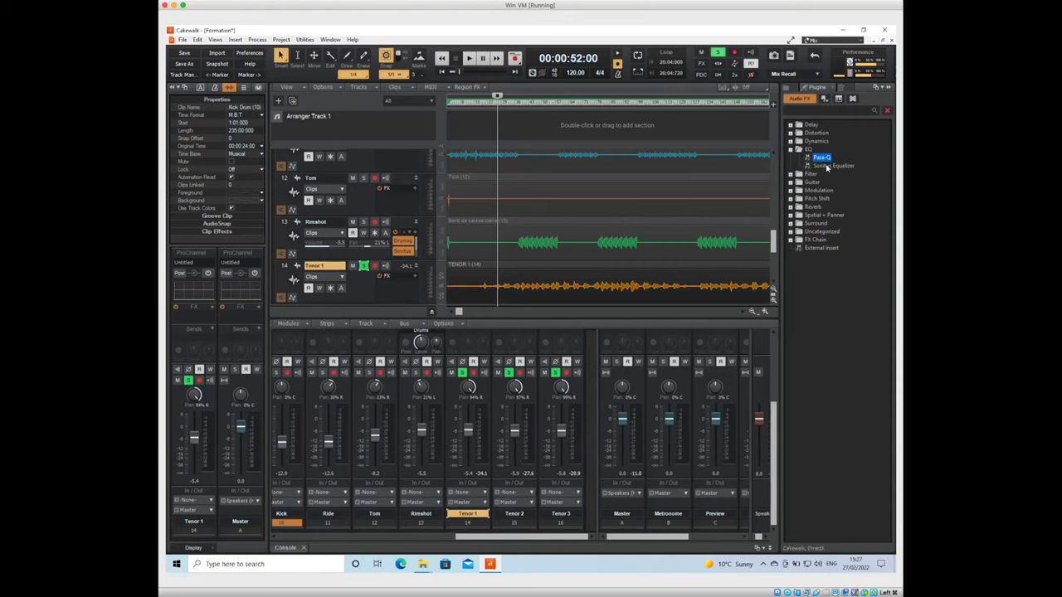
left_click_drag(826, 159, 196, 313)
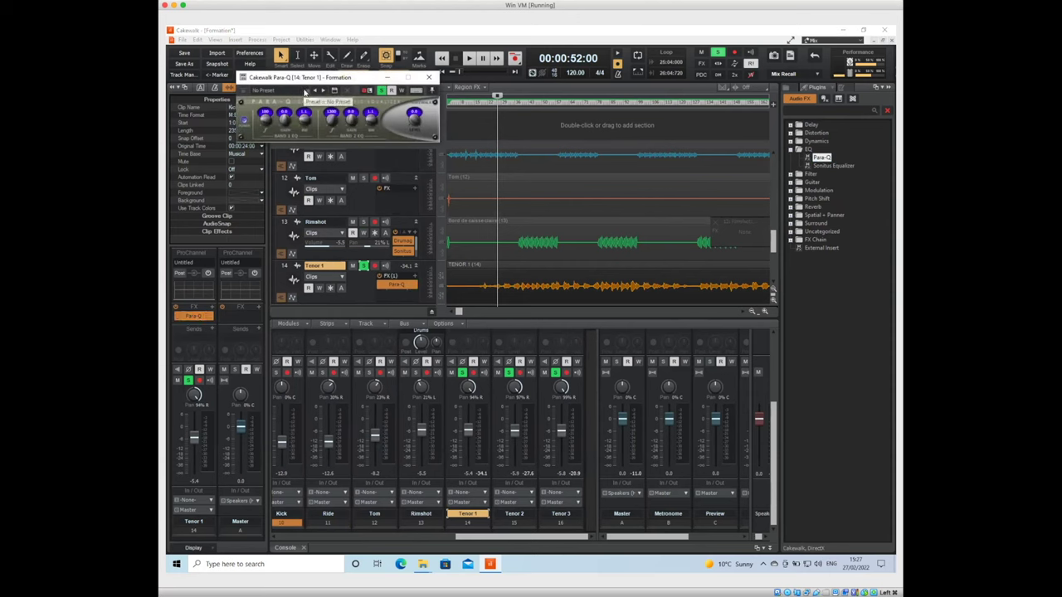
left_click(304, 90)
left_click(290, 102)
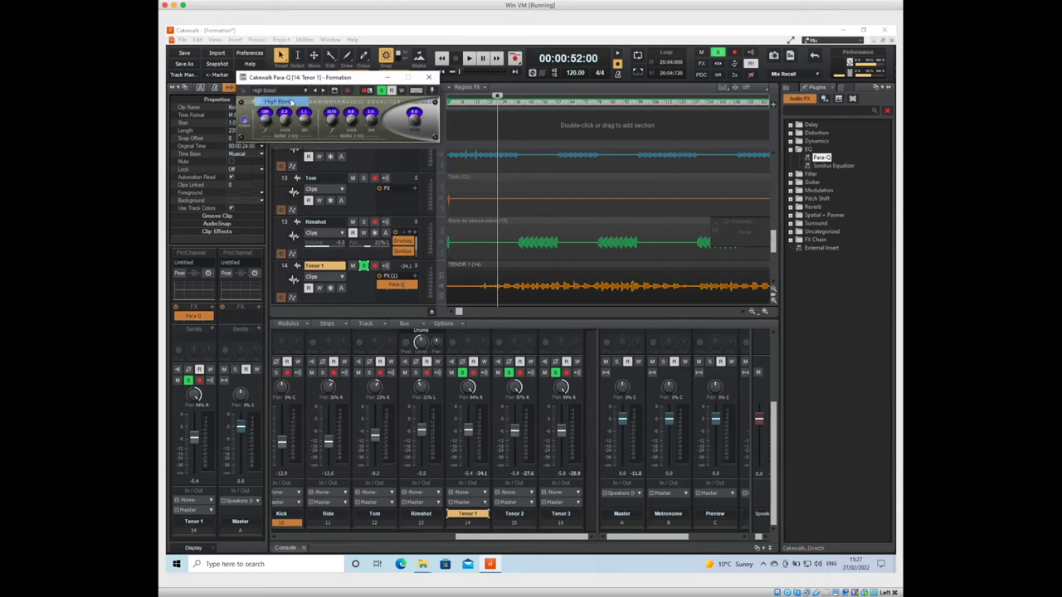
left_click(429, 78)
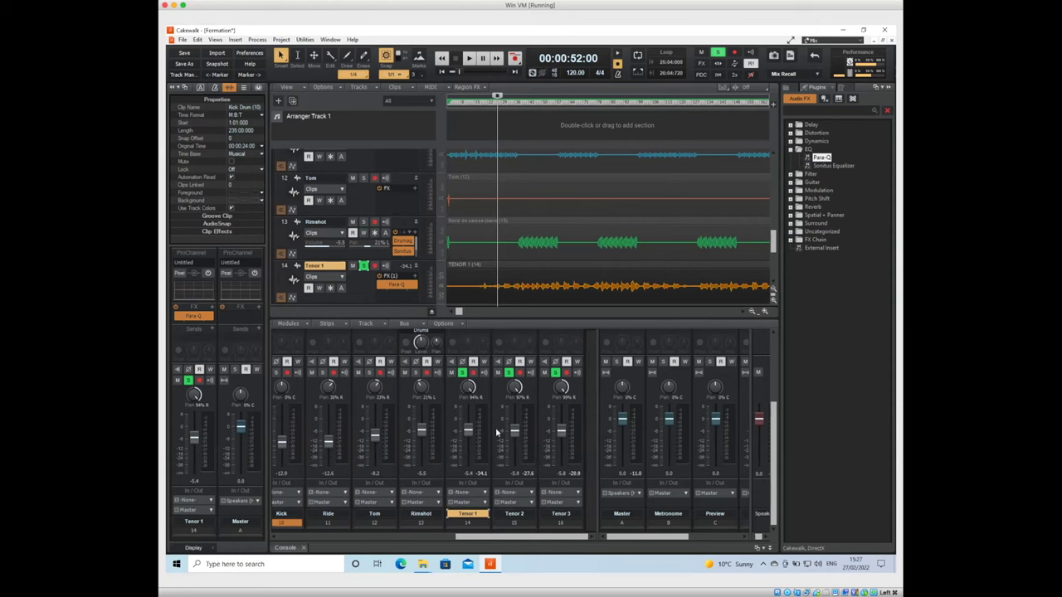
Insert a Para-Q equalizer on the Tenor 2 track, set it to High Boost, and close its window
left_click(515, 513)
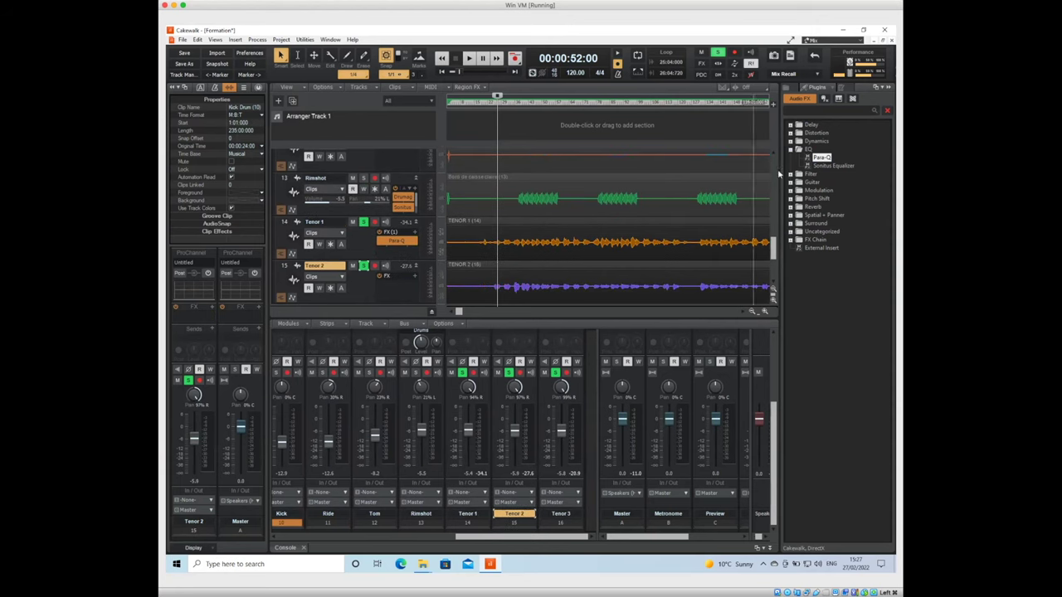
left_click_drag(819, 157, 195, 319)
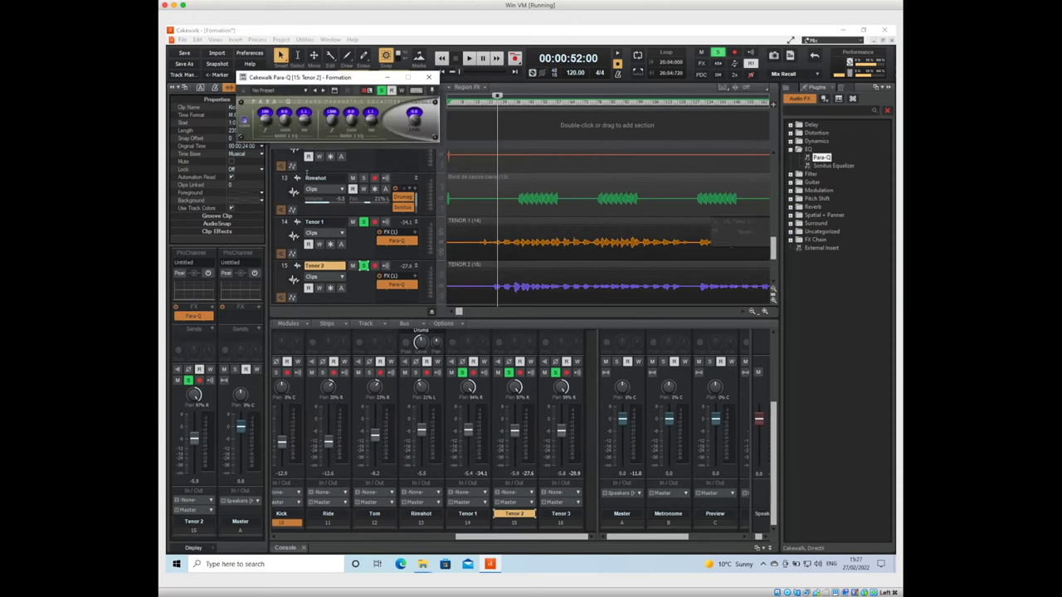
left_click(306, 90)
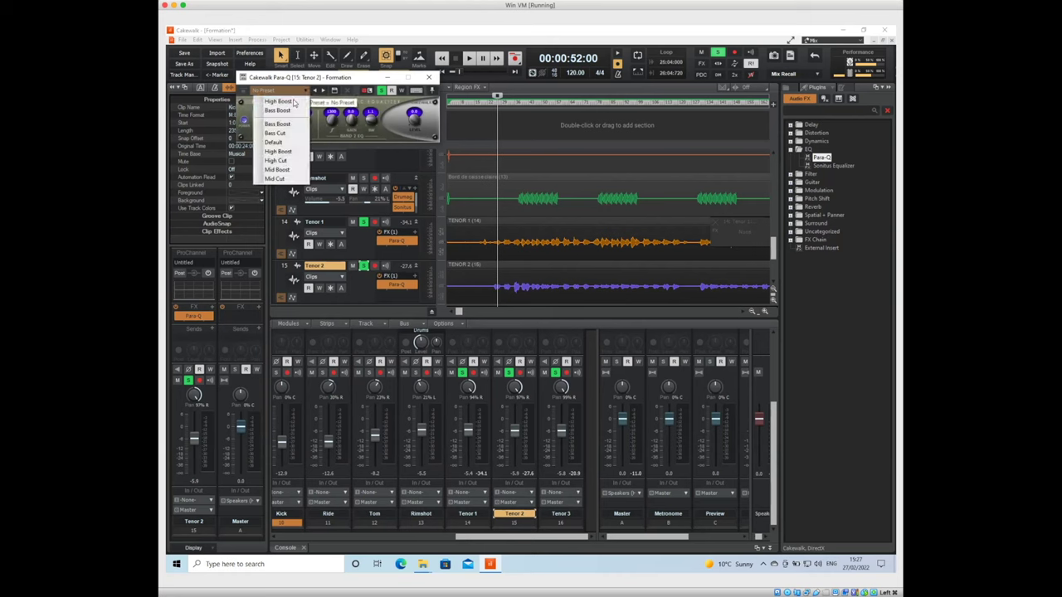
left_click(289, 102)
left_click(428, 77)
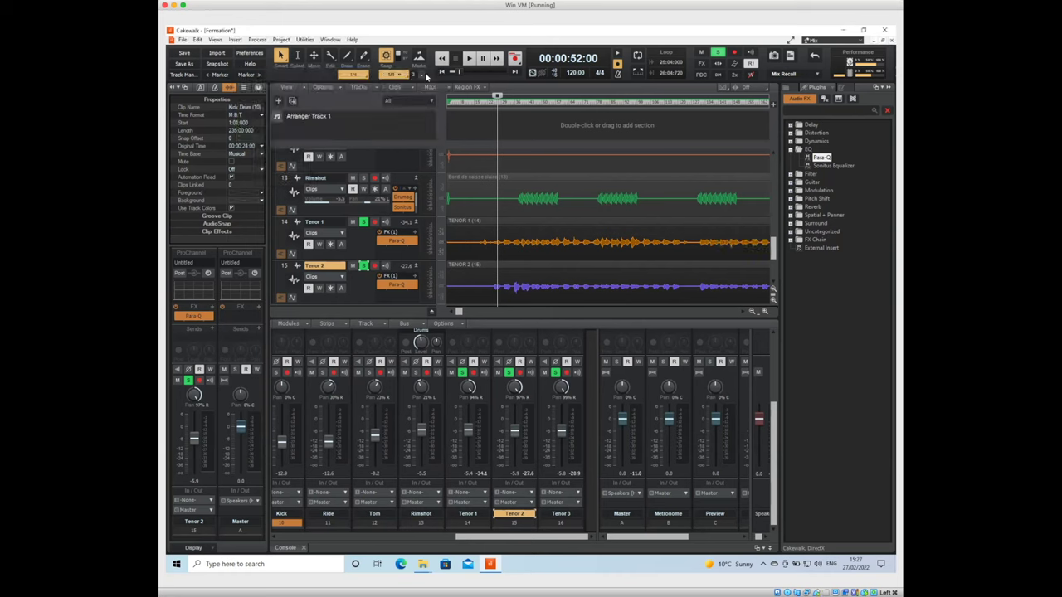
Insert a Para-Q with the High Boost preset on Tenor 3, and play back the soloed vocals briefly
left_click(562, 514)
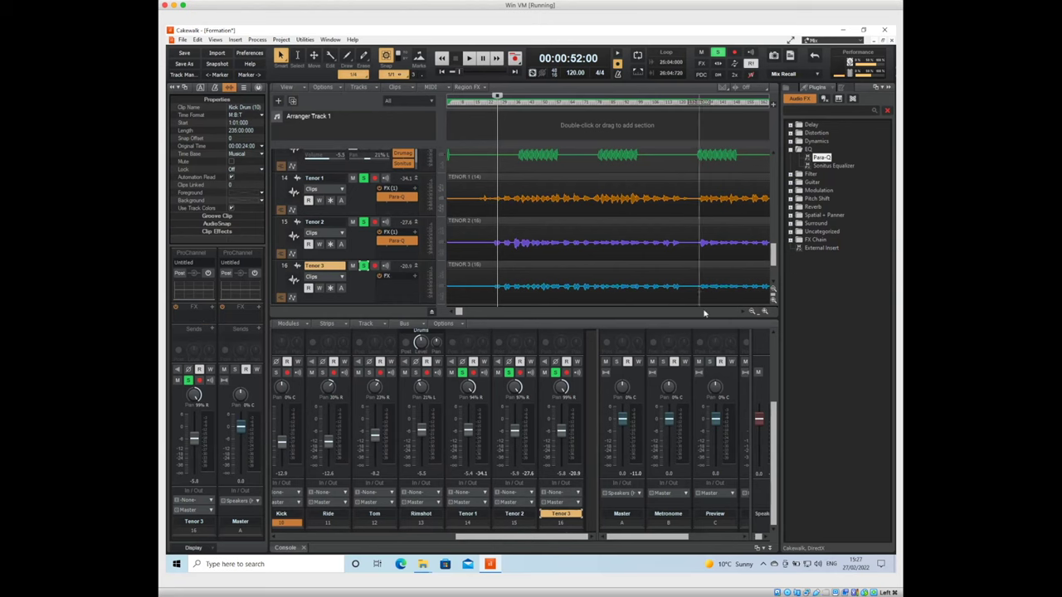
left_click(822, 158)
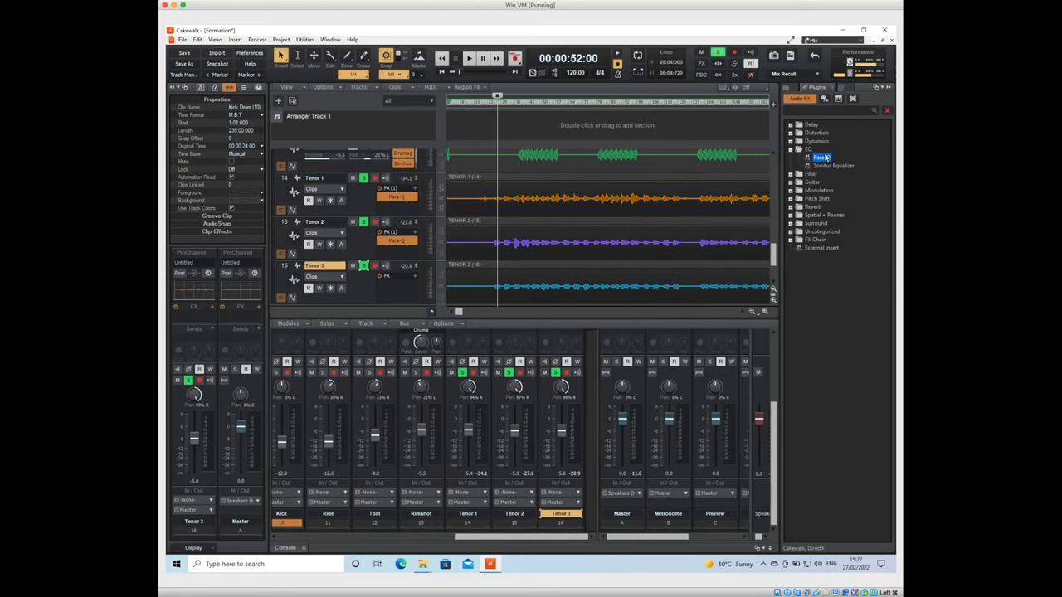
left_click(809, 149)
left_click(823, 158)
left_click_drag(821, 160, 197, 316)
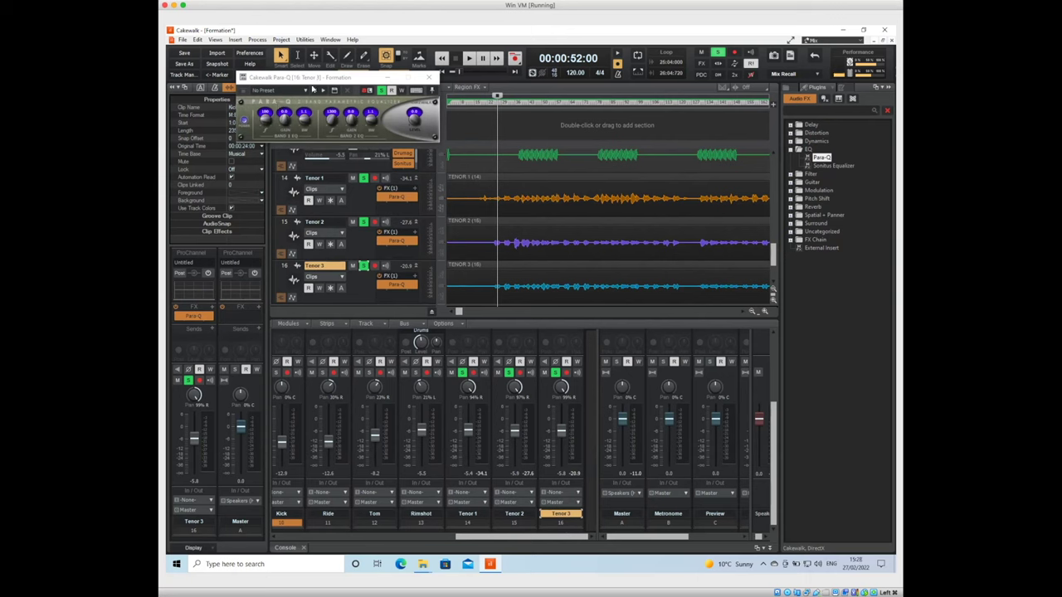
left_click(307, 90)
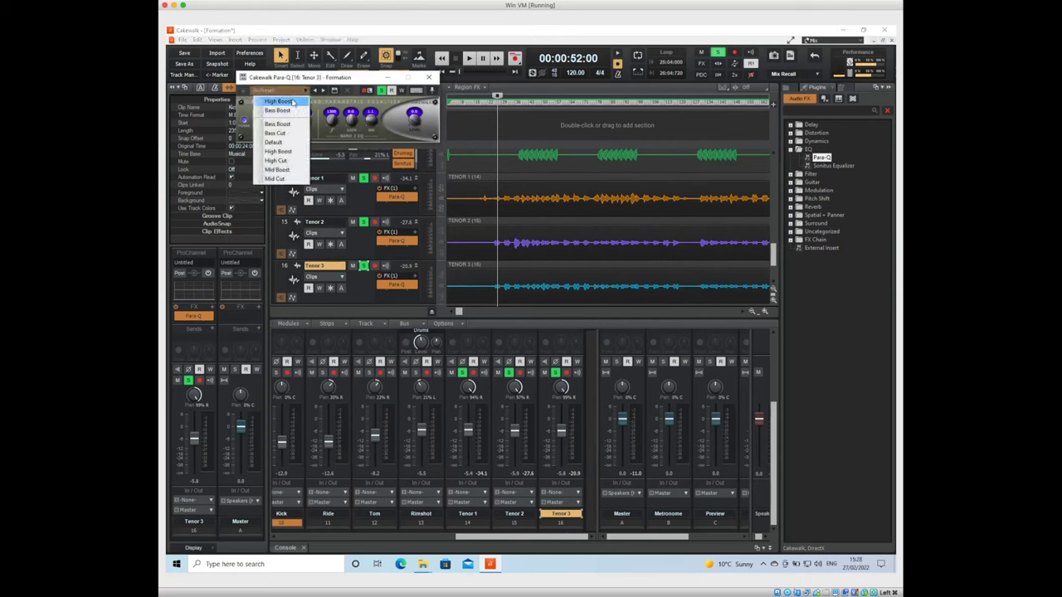
left_click(282, 102)
left_click(428, 77)
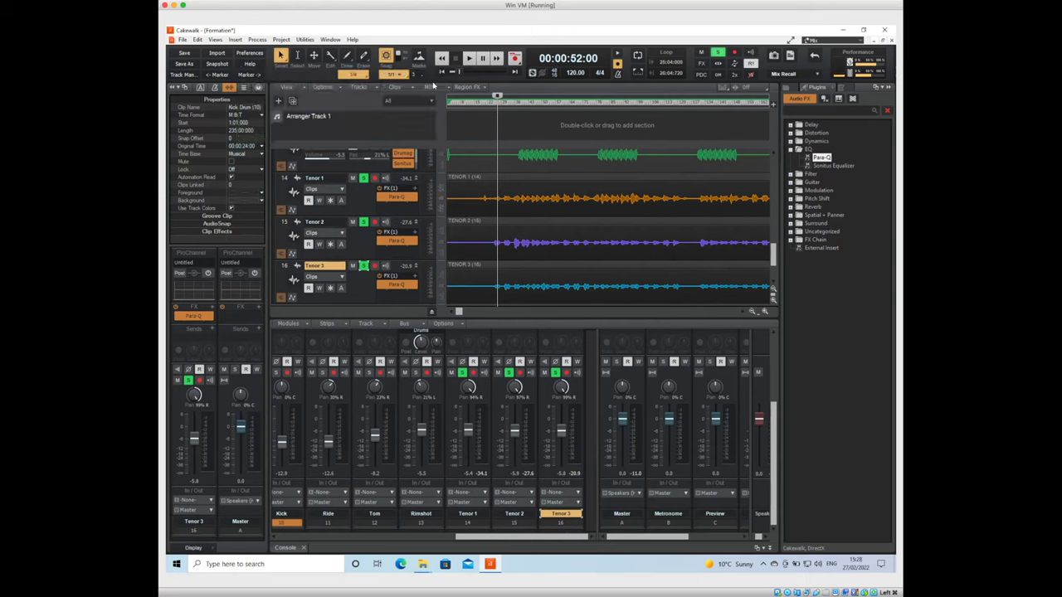
key("space")
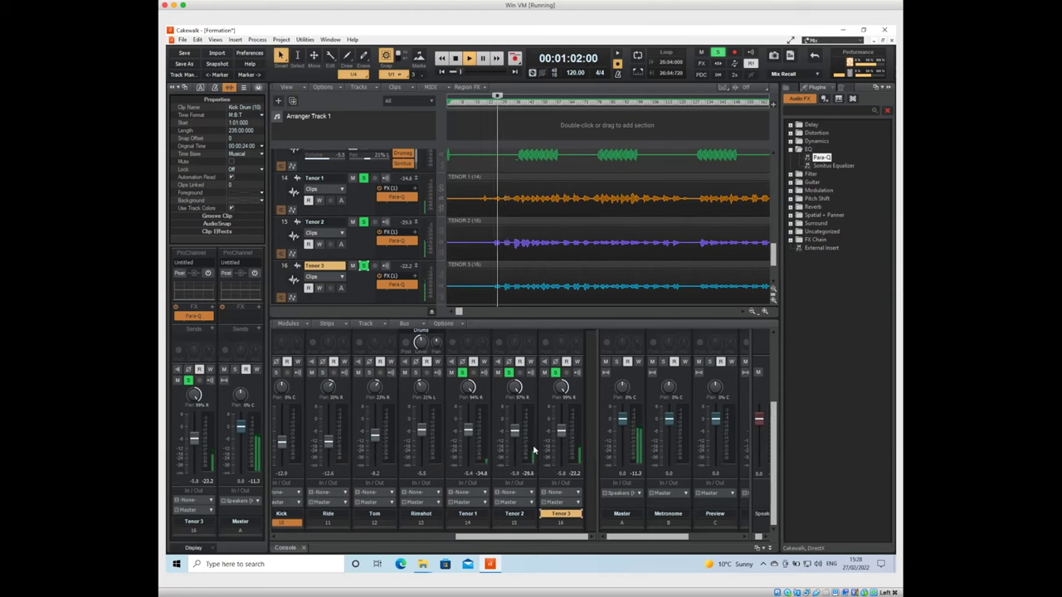
key("space")
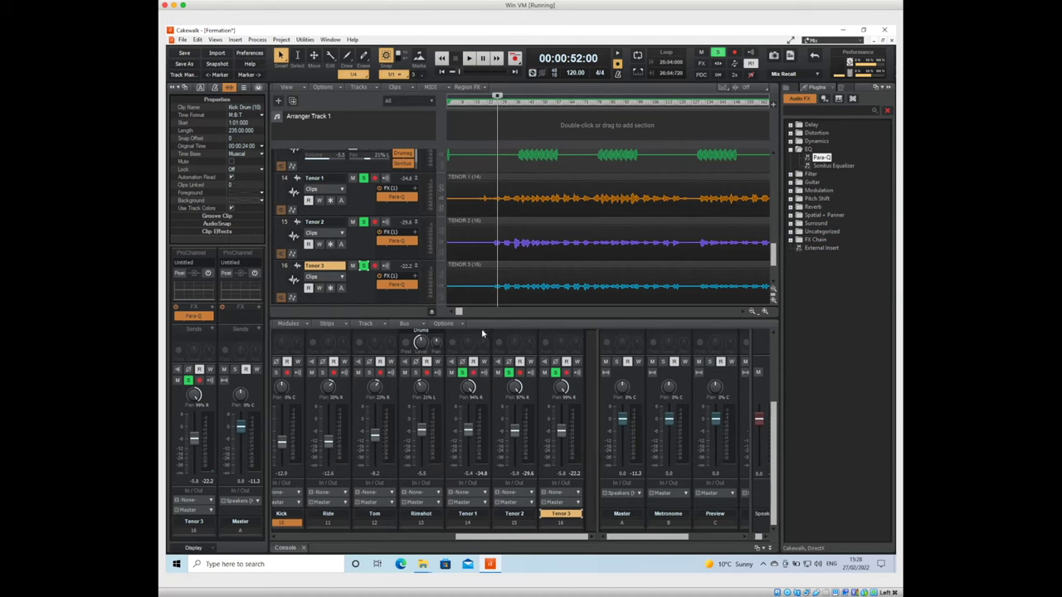
Add a send from the Tenor 1 track to the Vox bus and turn off its Post option
key("Up")
key("Up")
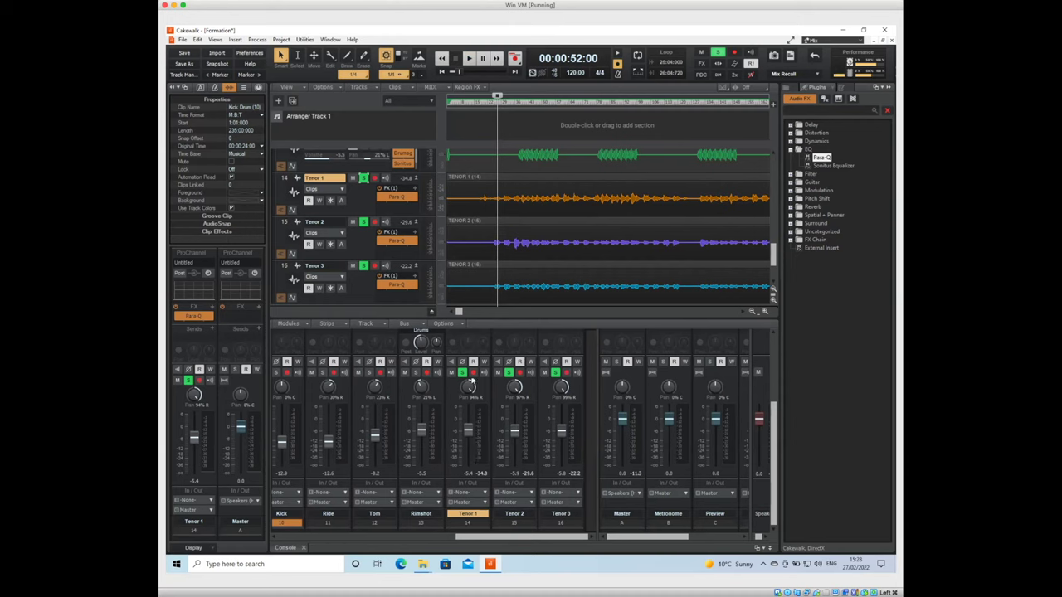
right_click(470, 333)
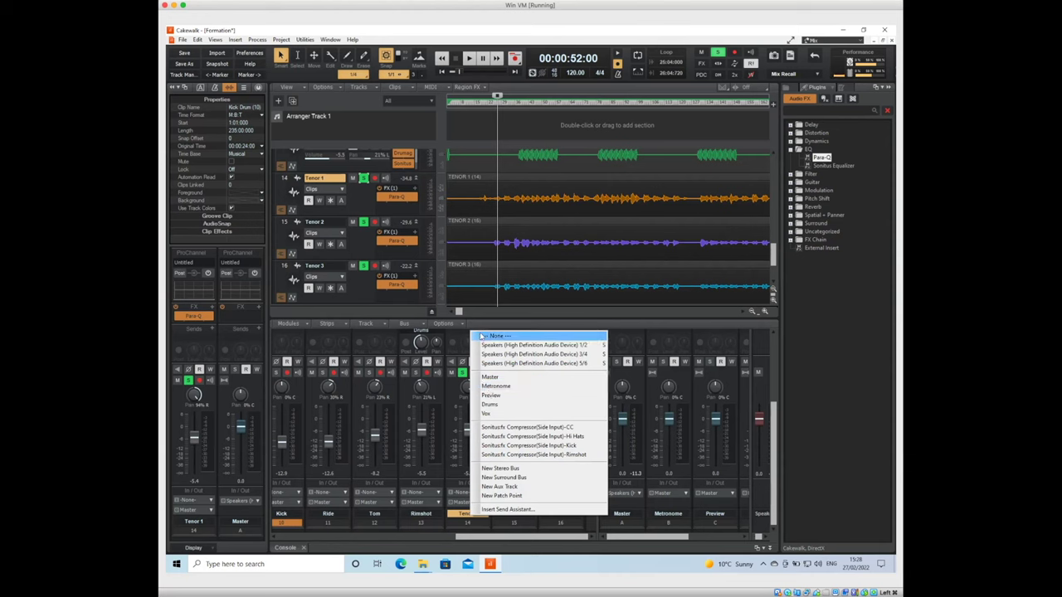
left_click(437, 535)
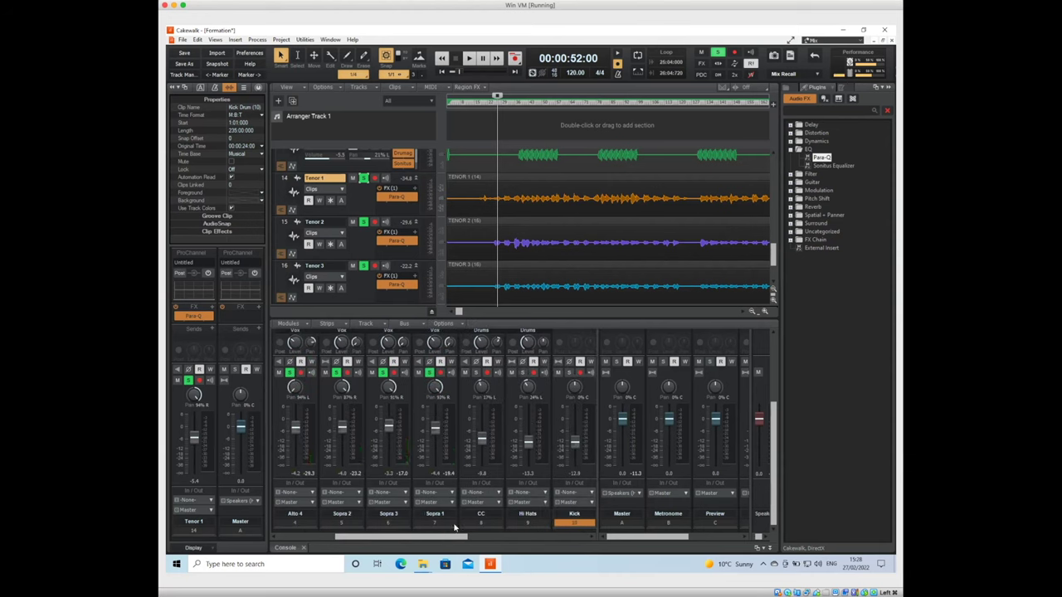
left_click_drag(455, 537, 577, 537)
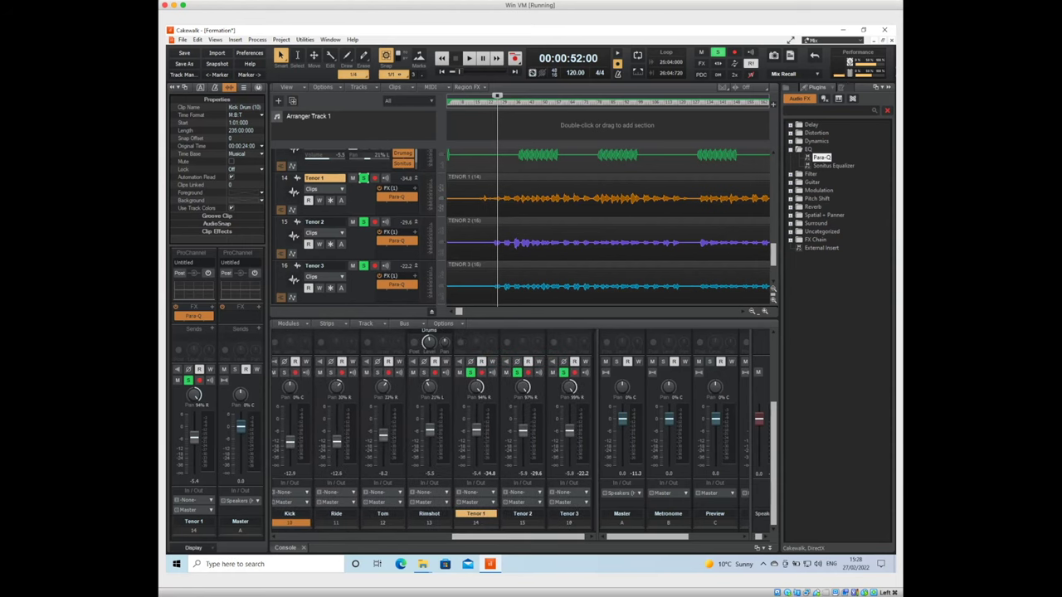
left_click(475, 333)
left_click(473, 335)
left_click(474, 334)
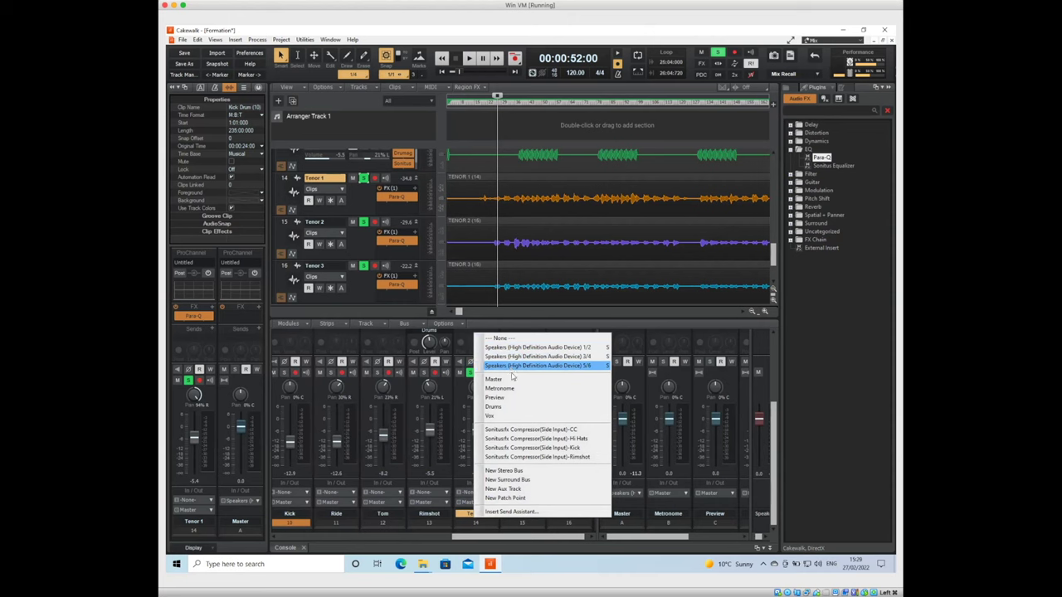
left_click(524, 418)
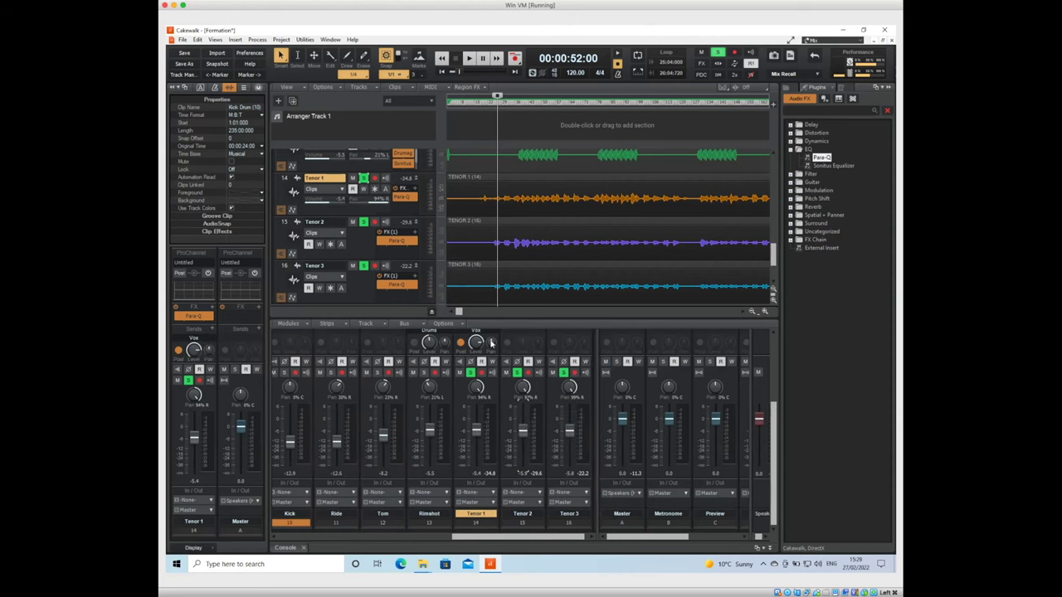
left_click(461, 343)
Try to enter a new level for Tenor 1's Vox send
mouse_move(477, 342)
double_click(475, 341)
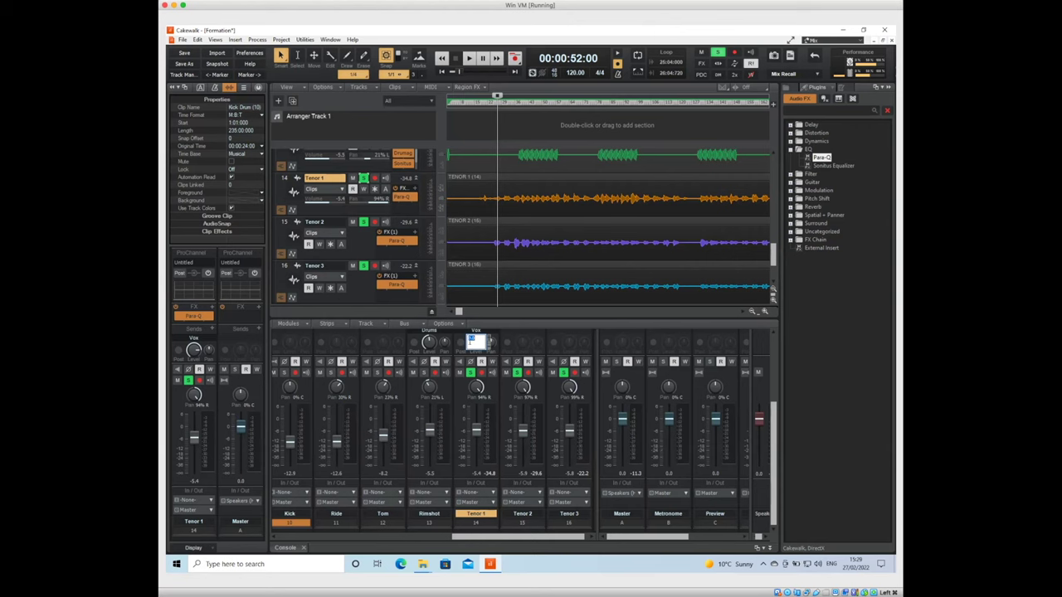
key("Escape")
scroll(474, 343, "up", 2)
mouse_move(475, 343)
left_click(504, 341)
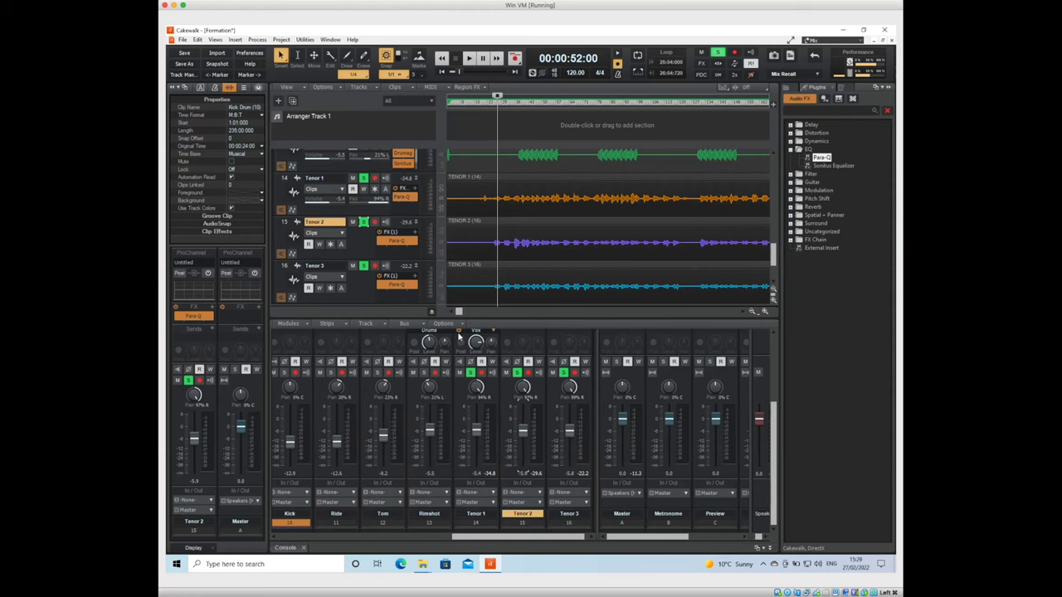
left_click(475, 342)
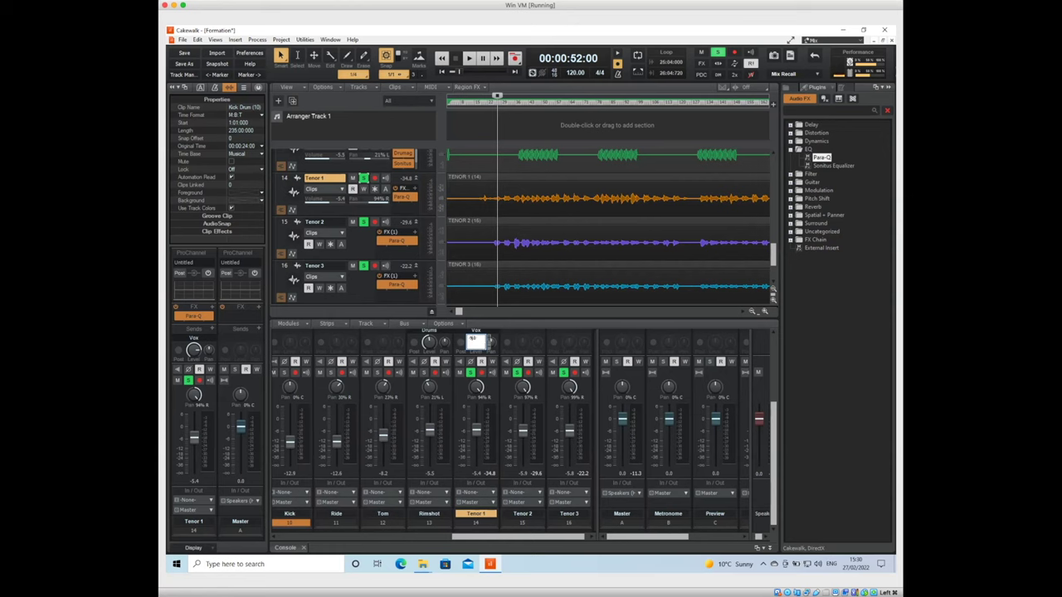
left_click(516, 332)
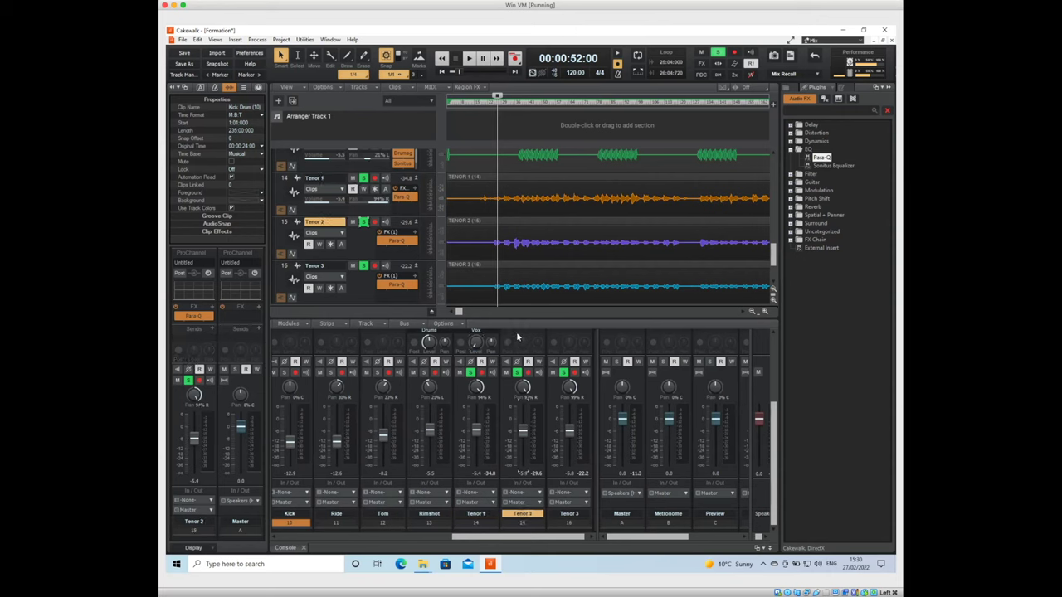
Compare the Rimshot track's Drums send level, and re-enter the level of Tenor 1's Vox send
mouse_move(476, 343)
mouse_move(429, 342)
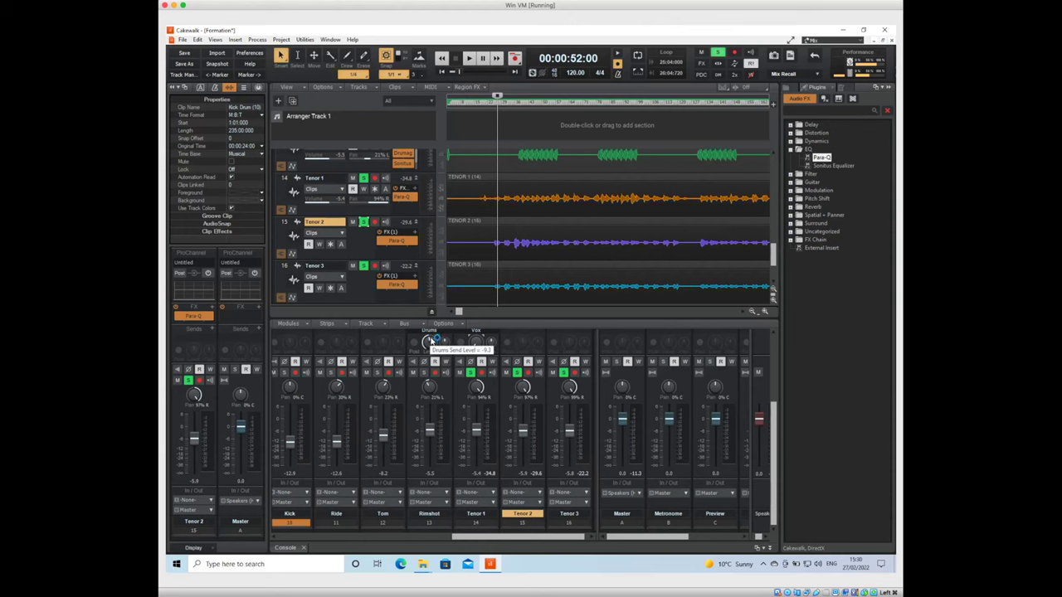
scroll(474, 342, "up", 3)
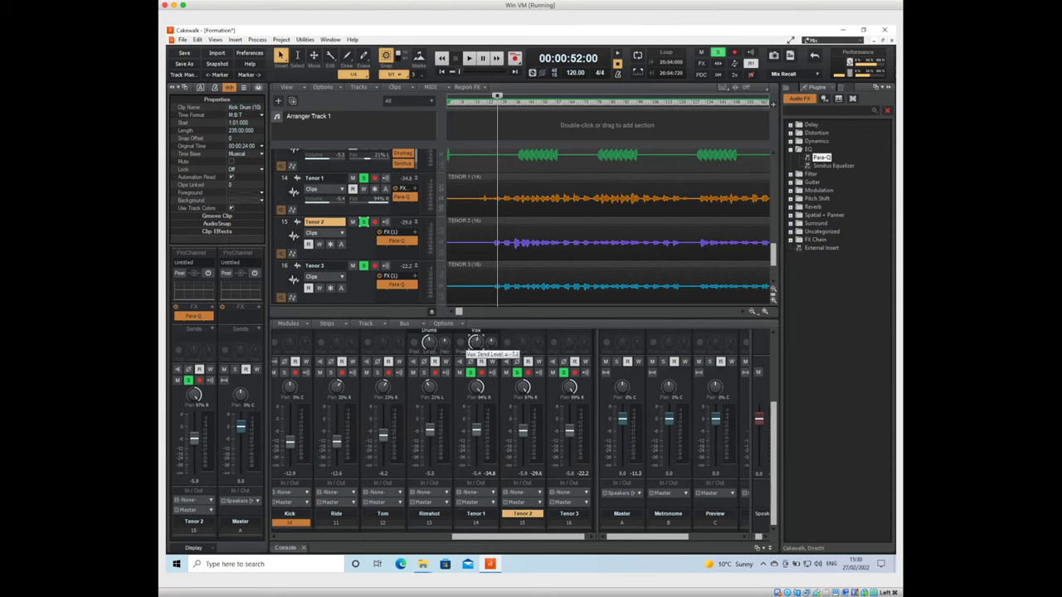
left_click(475, 343)
double_click(474, 342)
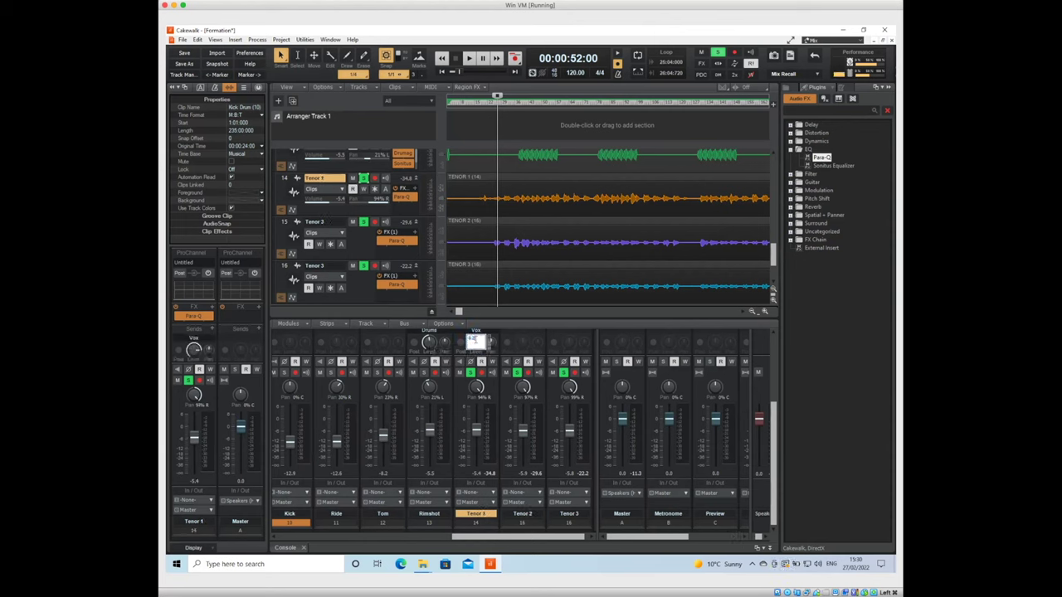
left_click(474, 341)
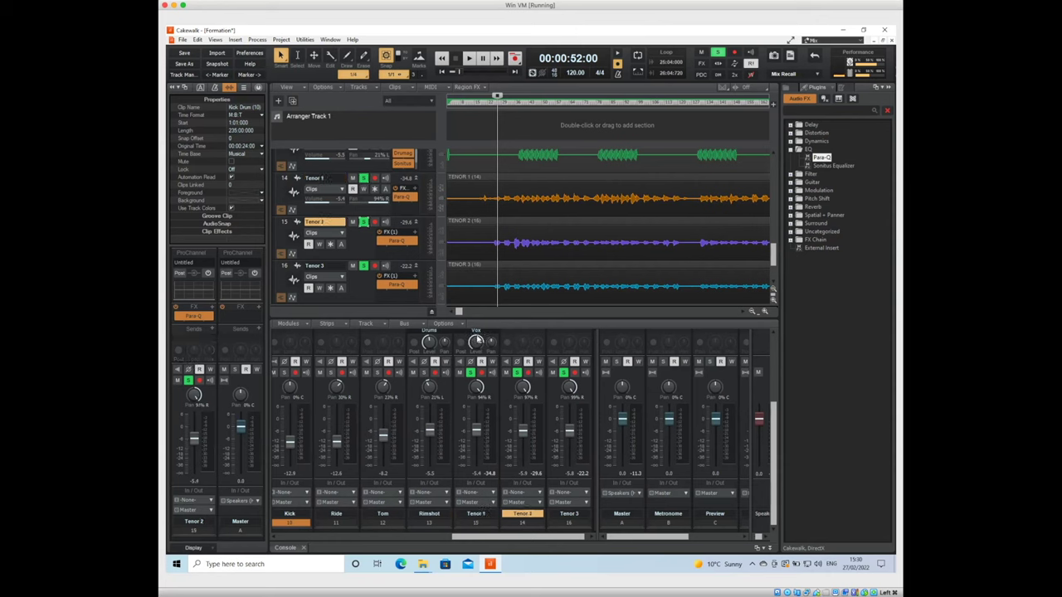
double_click(472, 341)
left_click(521, 344)
Pan Tenor 1's Vox send to the left
scroll(475, 342, "down", 5)
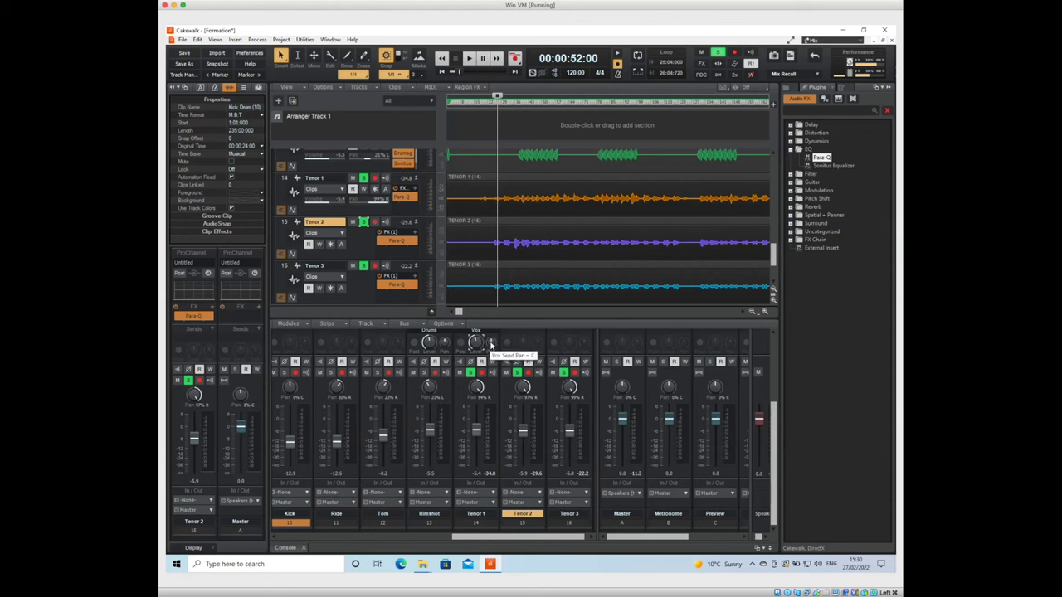
scroll(491, 342, "down", 5)
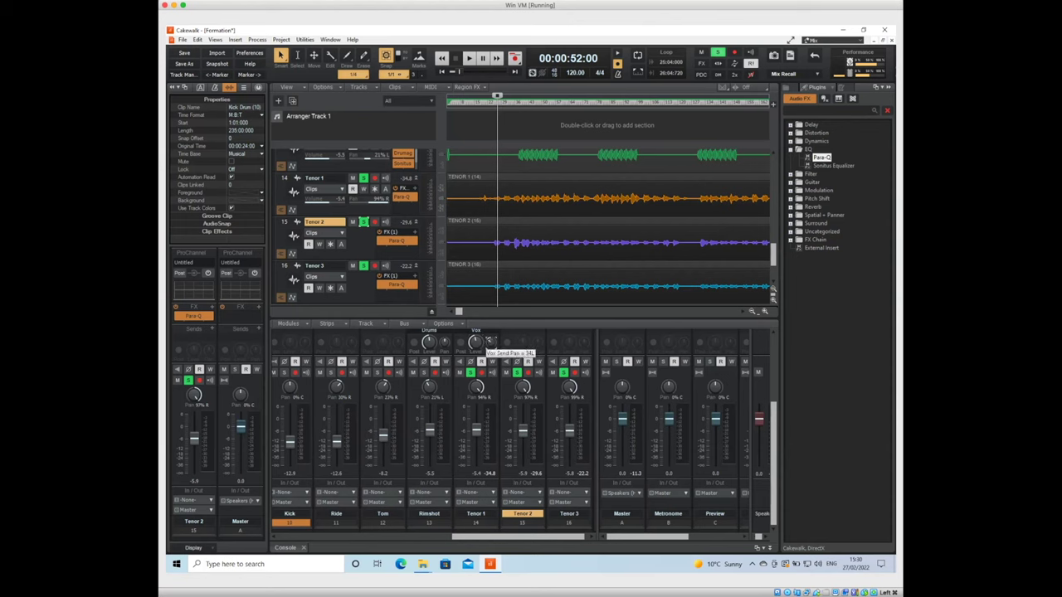
scroll(491, 342, "down", 5)
scroll(491, 342, "up", 1)
Add a send from the Tenor 2 track to the Vox bus
left_click(521, 333)
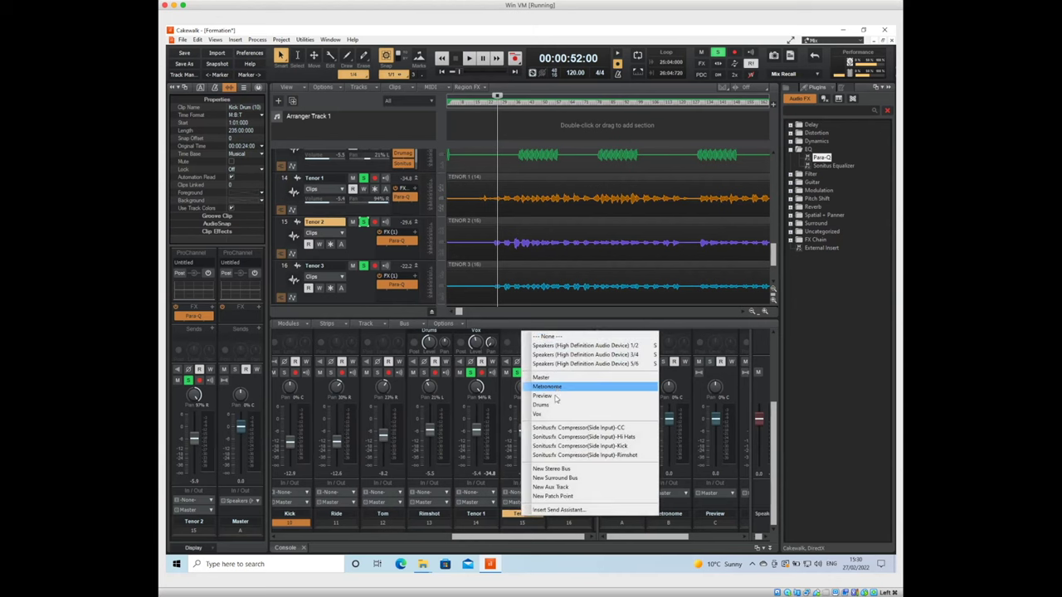
left_click(551, 413)
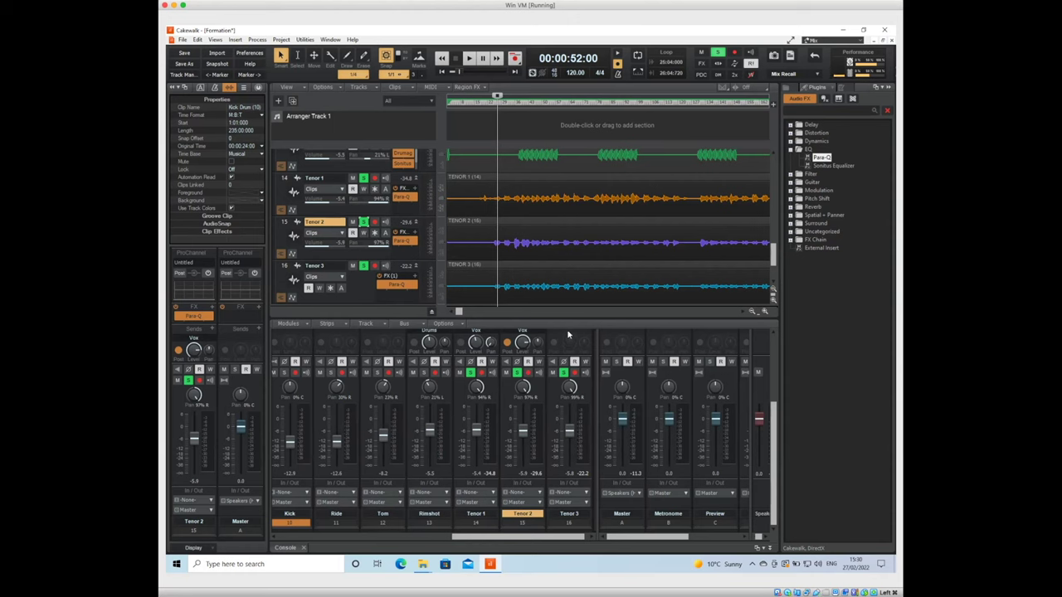
Add a send from the Tenor 3 track to the Vox bus, and turn off Post on the Tenor 2 and Tenor 3 Vox sends
left_click(568, 335)
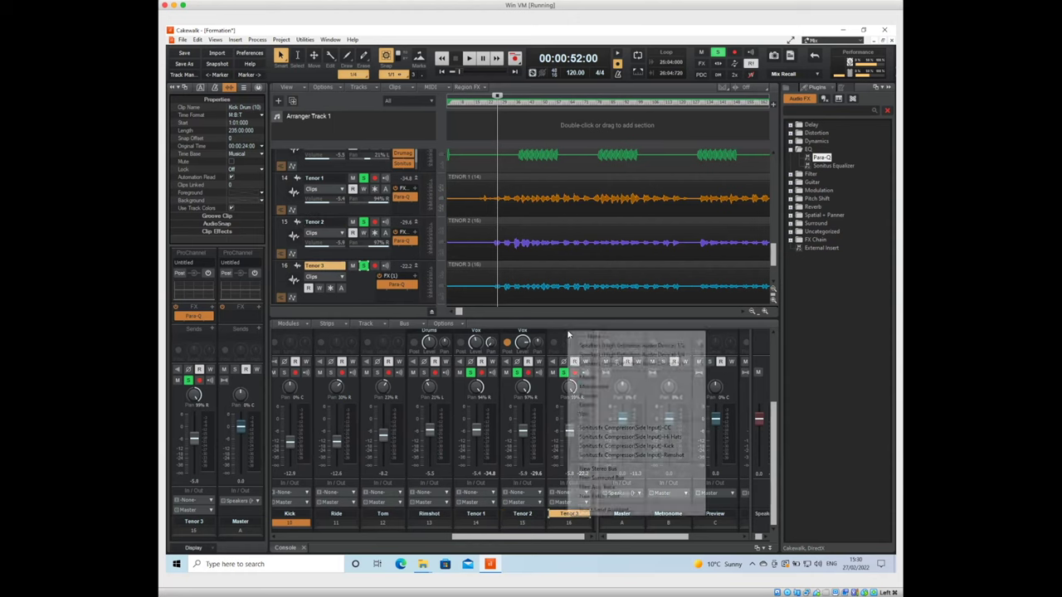
left_click(596, 415)
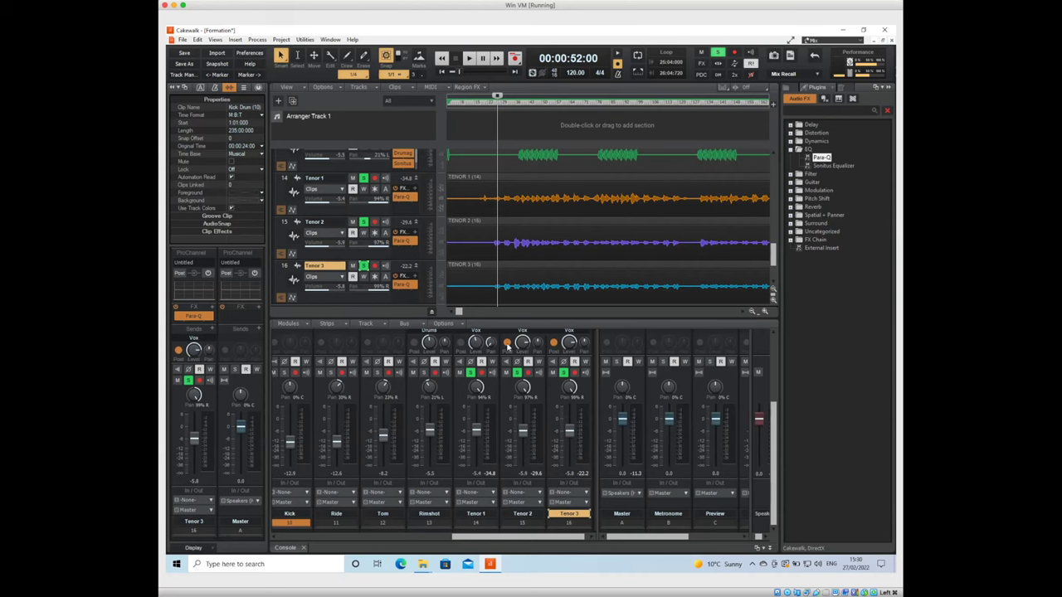
left_click(508, 347)
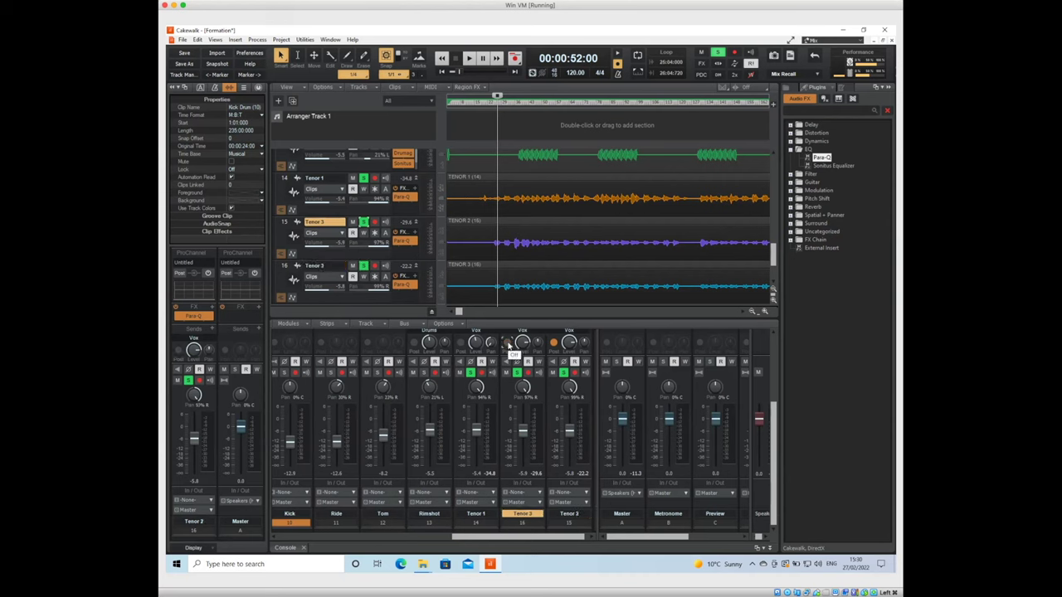
left_click(508, 342)
left_click(508, 342)
left_click(557, 343)
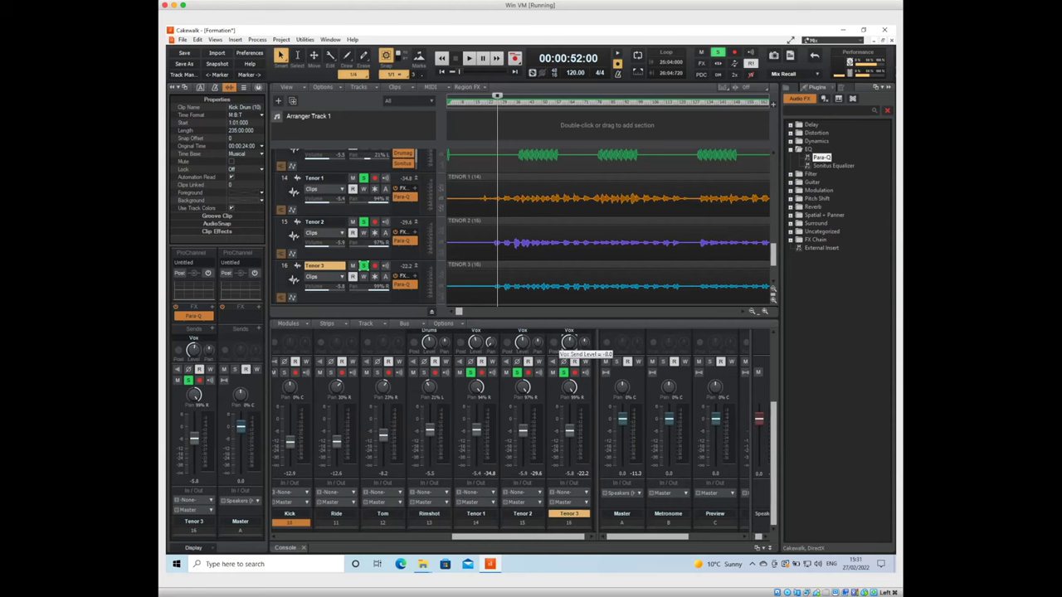
Pan the Vox sends of Tenor 2 and Tenor 3 to the left
key("Return")
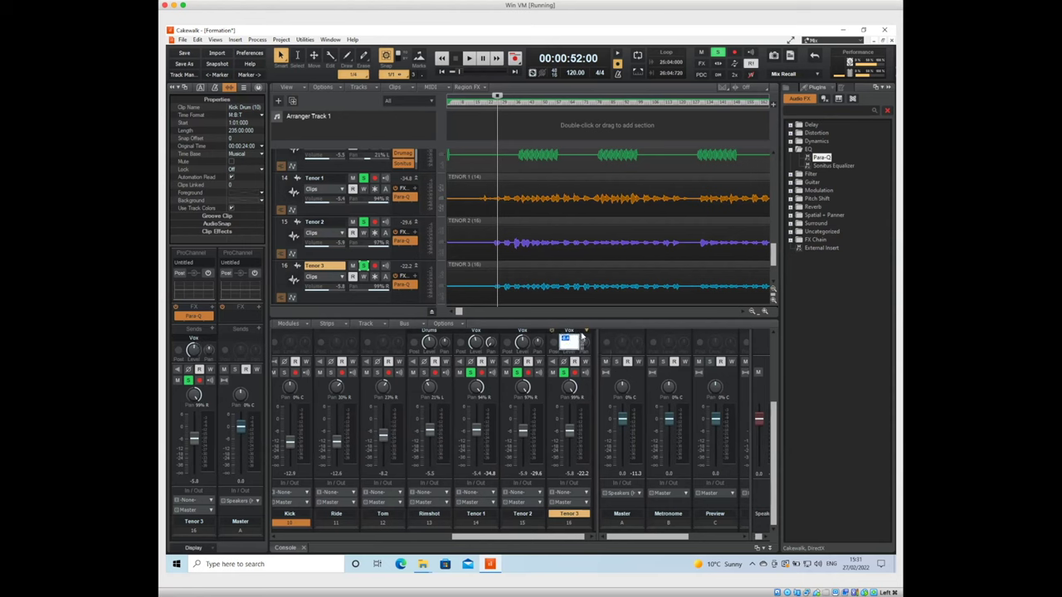
key("Escape")
mouse_move(537, 342)
double_click(535, 342)
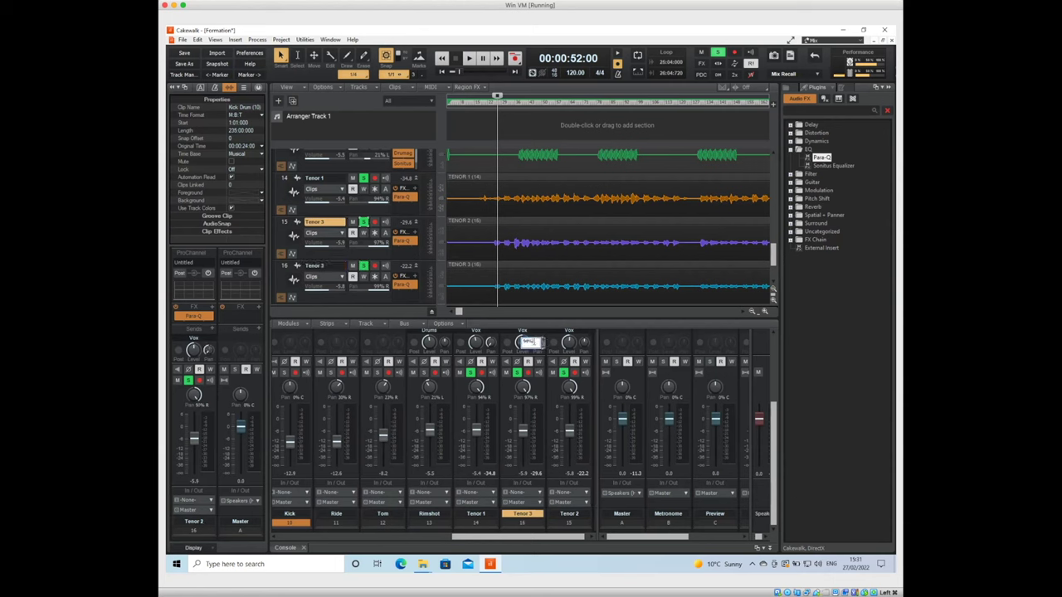
left_click(578, 347)
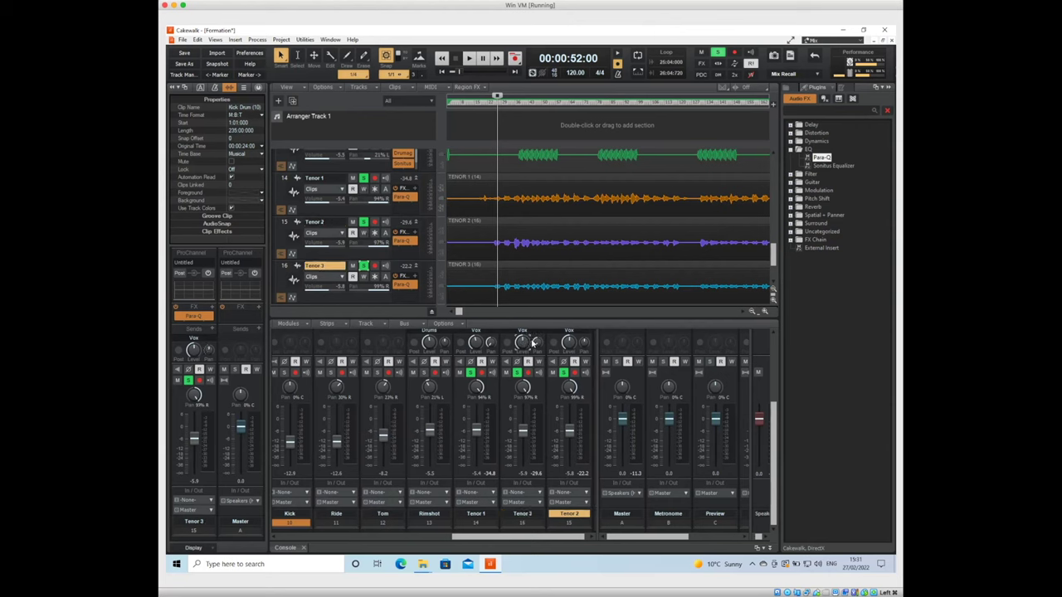
mouse_move(537, 341)
mouse_move(583, 341)
scroll(583, 341, "down", 5)
Turn off solo on the Tenor 1, Tenor 2 and Tenor 3 tracks
left_click(564, 372)
left_click(517, 372)
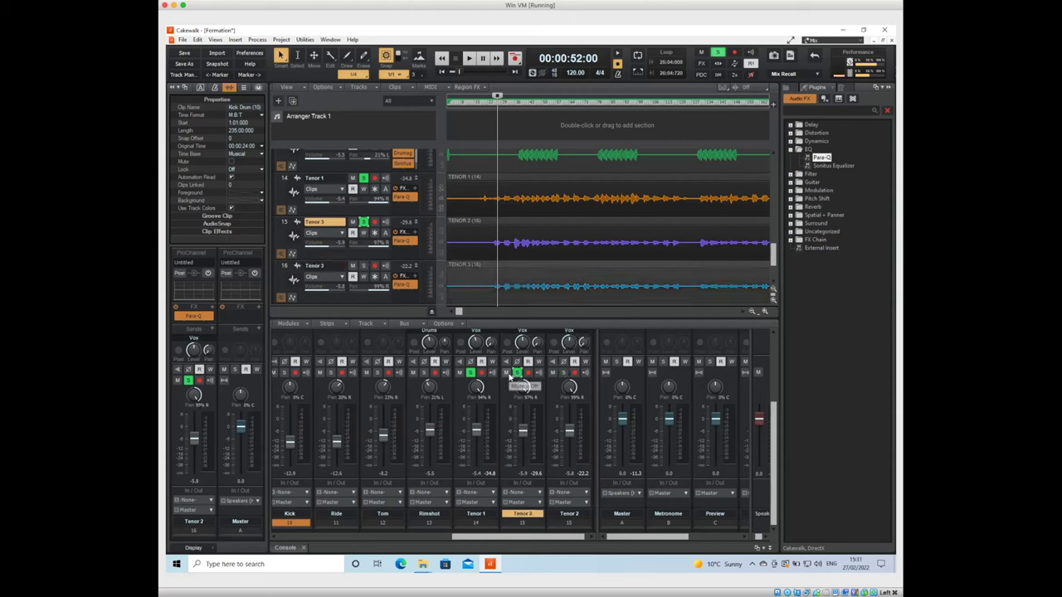
left_click(471, 373)
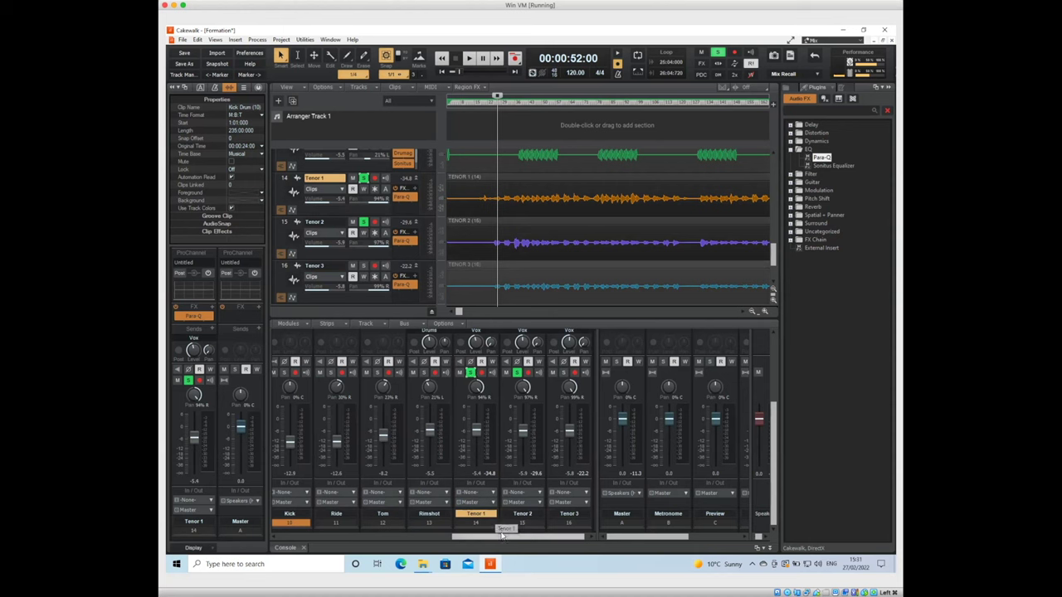
left_click_drag(499, 538, 495, 537)
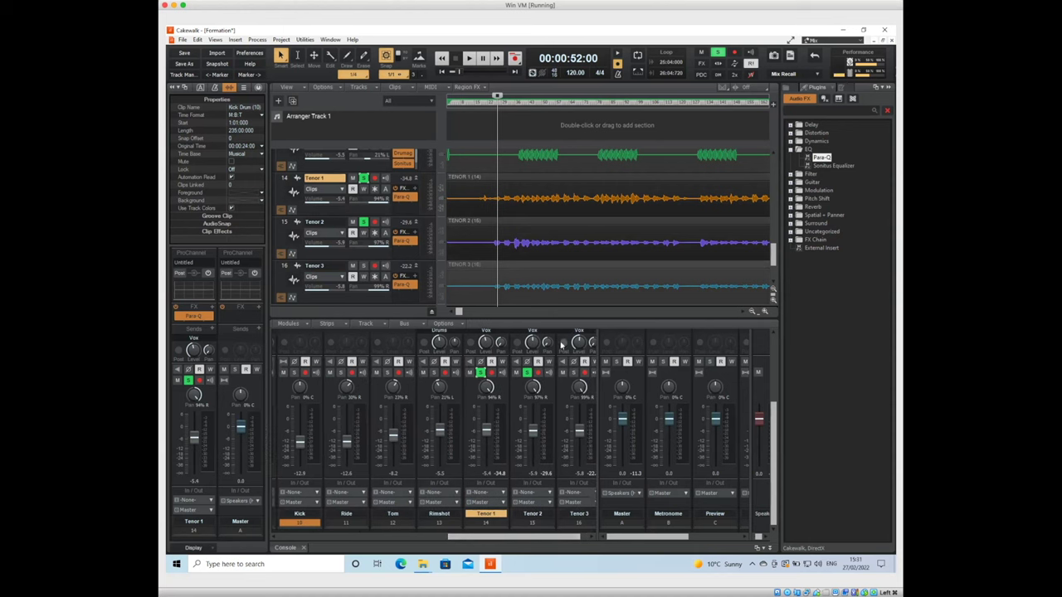
left_click(528, 372)
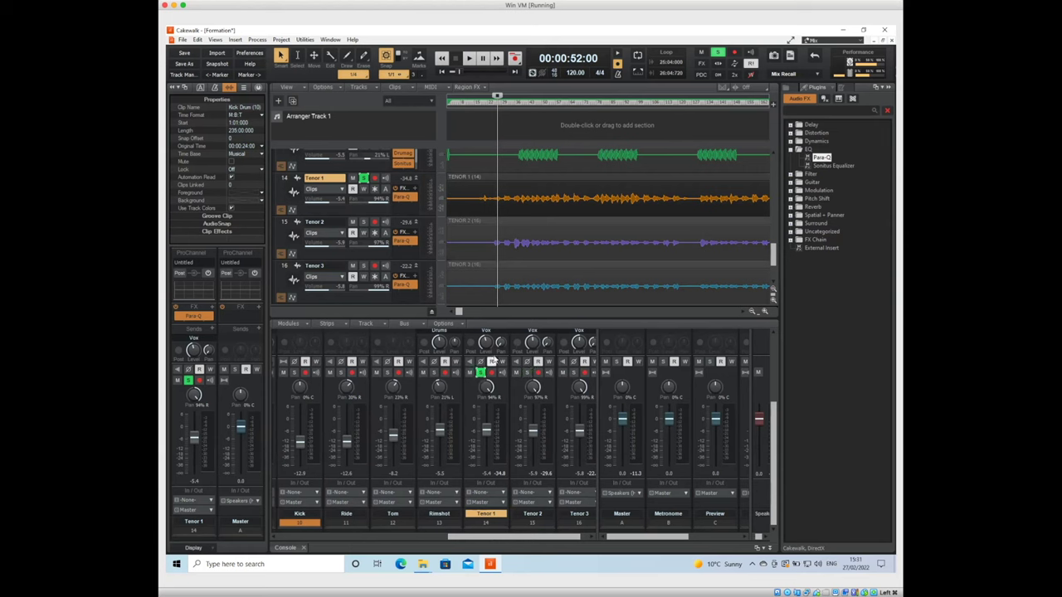
left_click(481, 373)
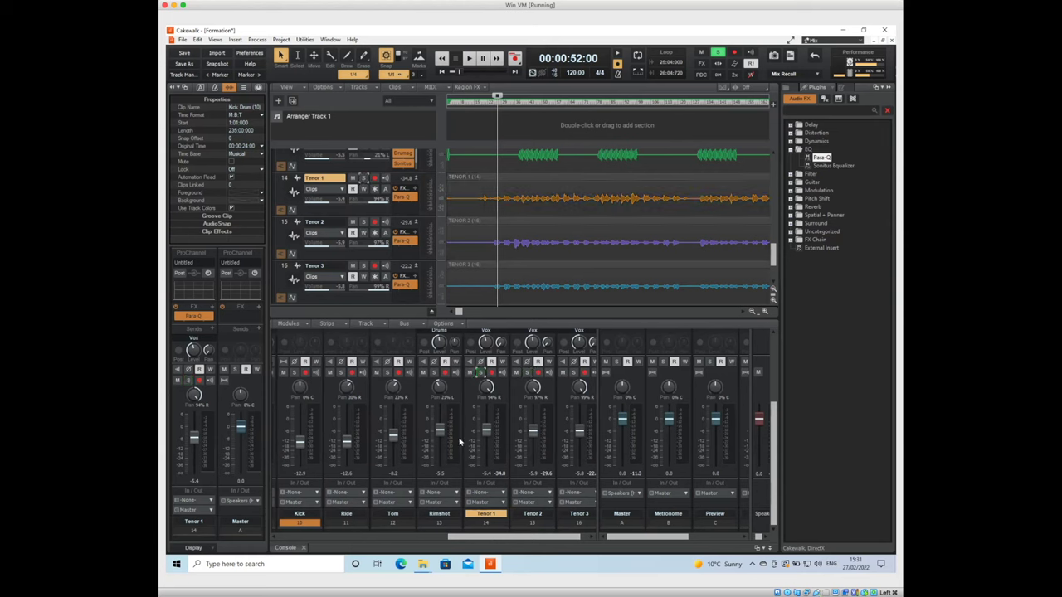
Turn off solo on the Alto 1, Alto 2, Alto 3 and Alto 4 tracks
left_click_drag(476, 538, 294, 538)
left_click(288, 372)
left_click(335, 372)
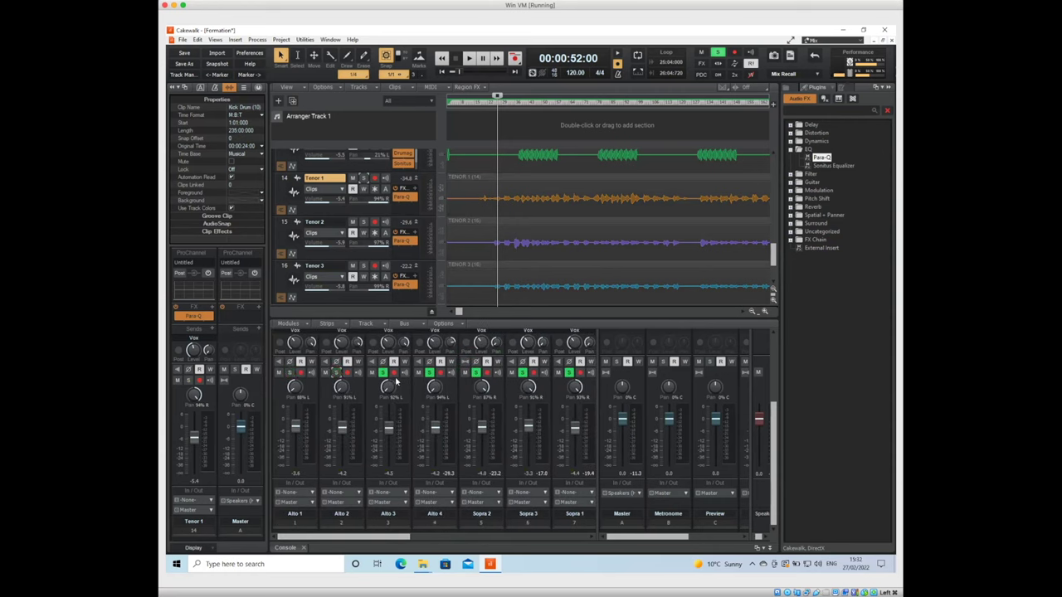
left_click(383, 375)
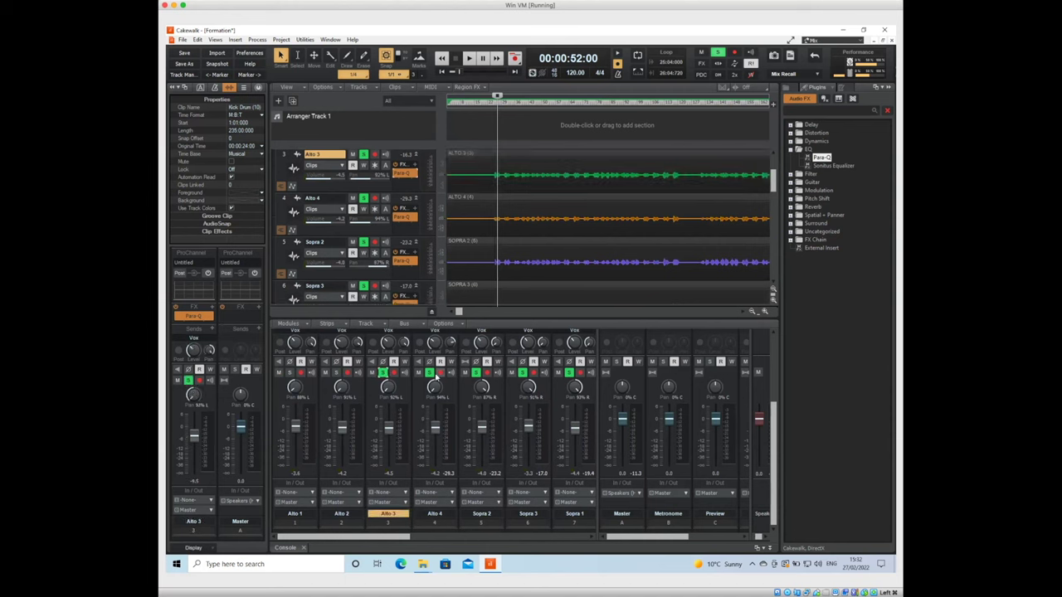
left_click(428, 373)
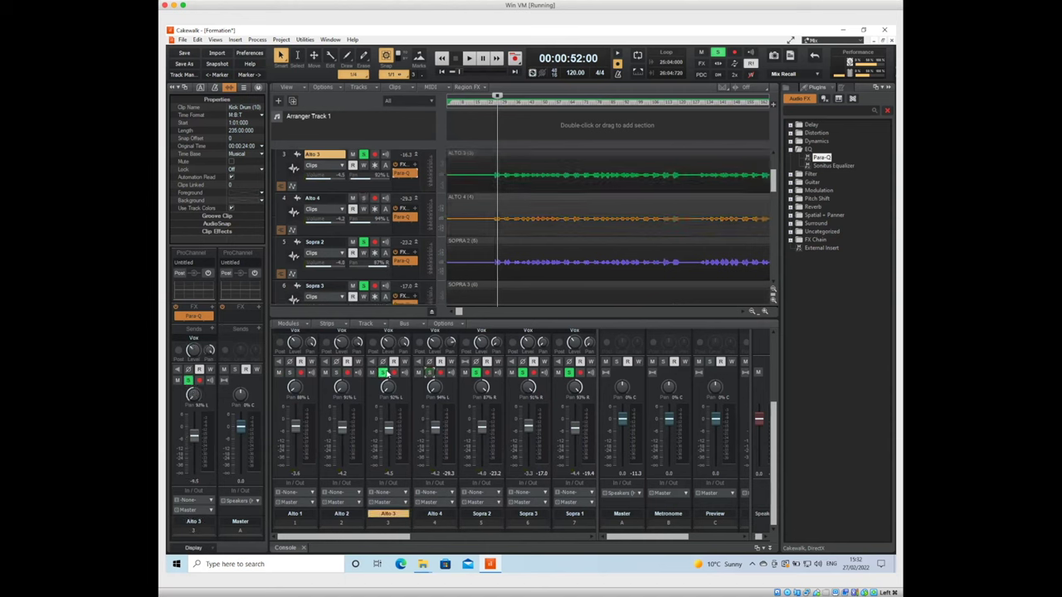
left_click(384, 373)
Turn off solo on the Sopra 2, Sopra 3 and Sopra 1 tracks
left_click(477, 373)
left_click(477, 374)
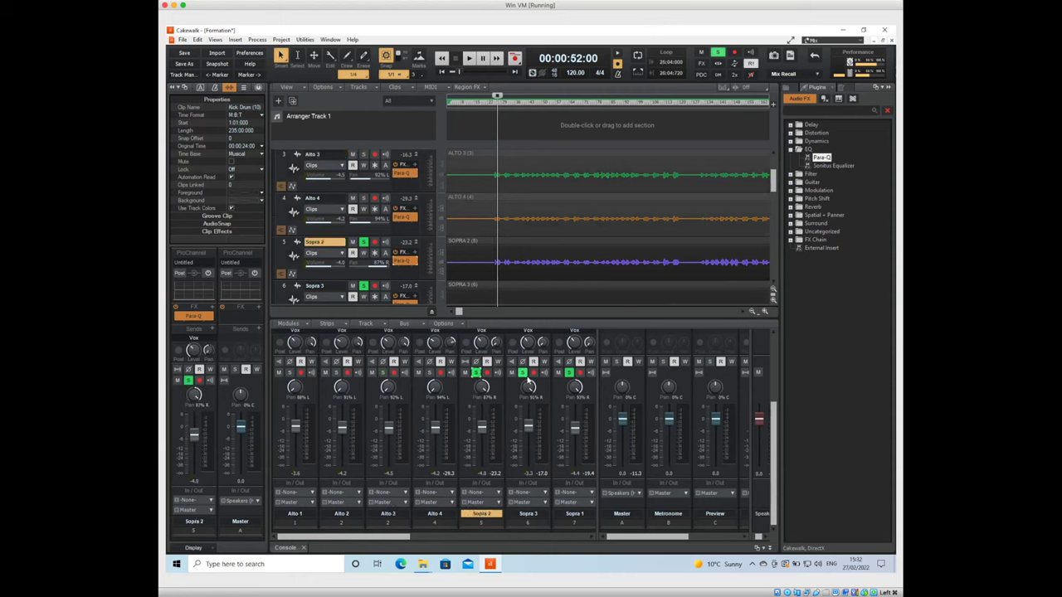
left_click(527, 382)
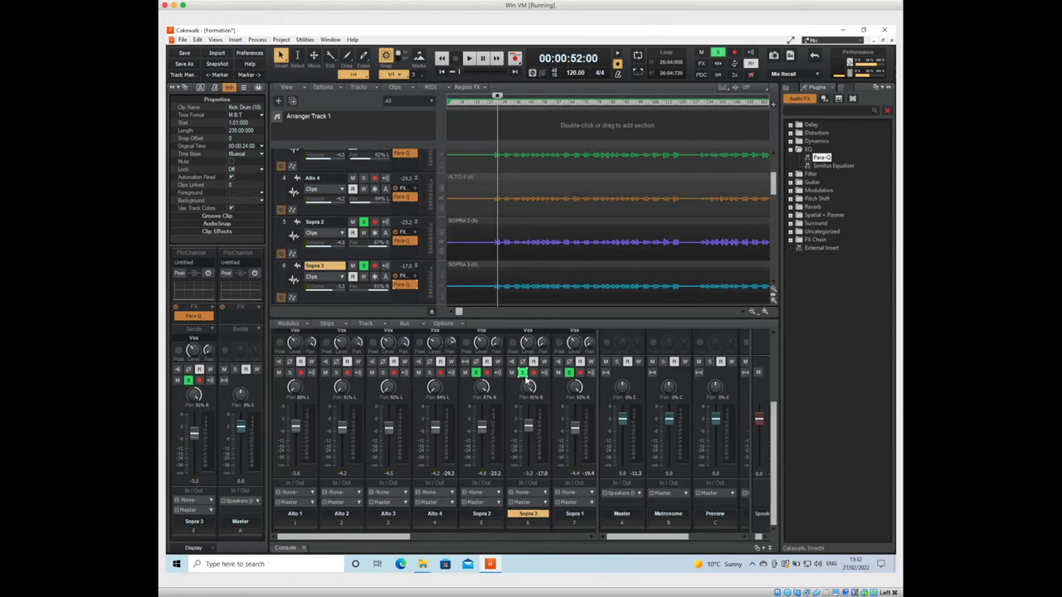
left_click(478, 376)
left_click(477, 375)
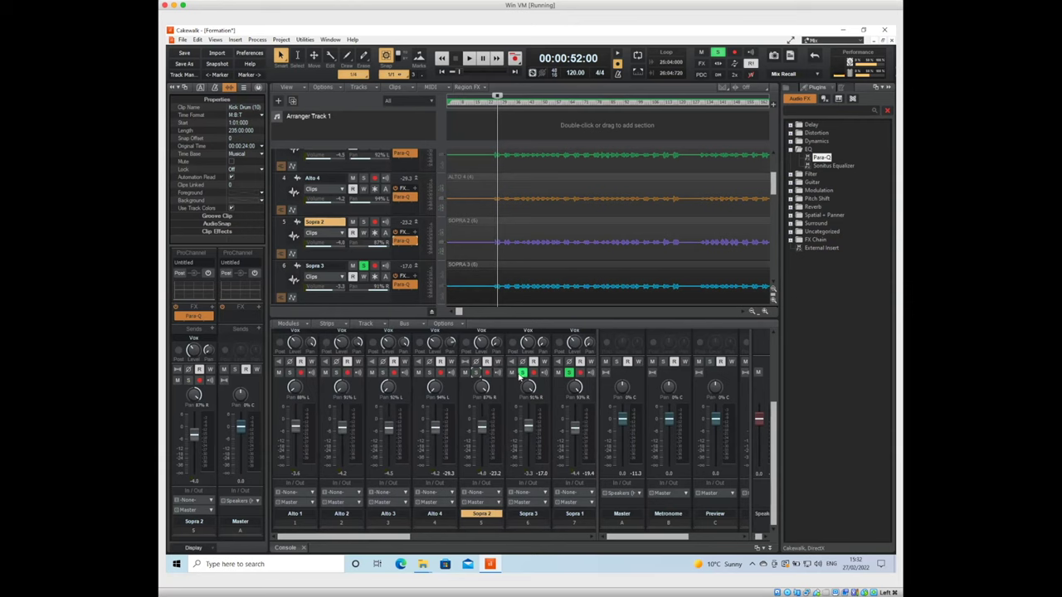
left_click(522, 374)
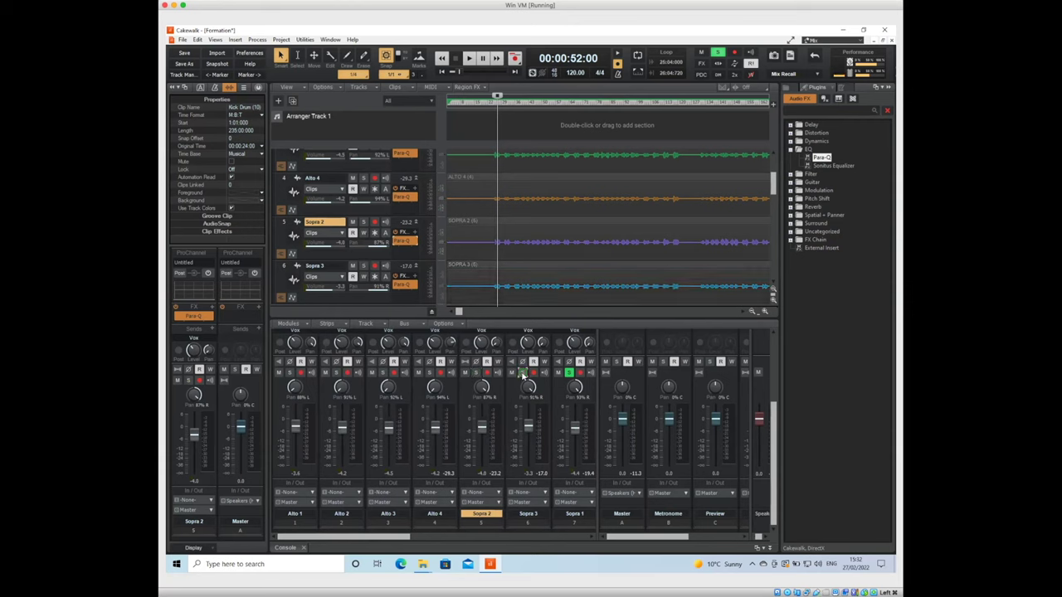
left_click(569, 373)
Play the project with the Vox bus soloed, unsolo it to hear the full mix, and stop playback
left_click_drag(402, 535, 734, 538)
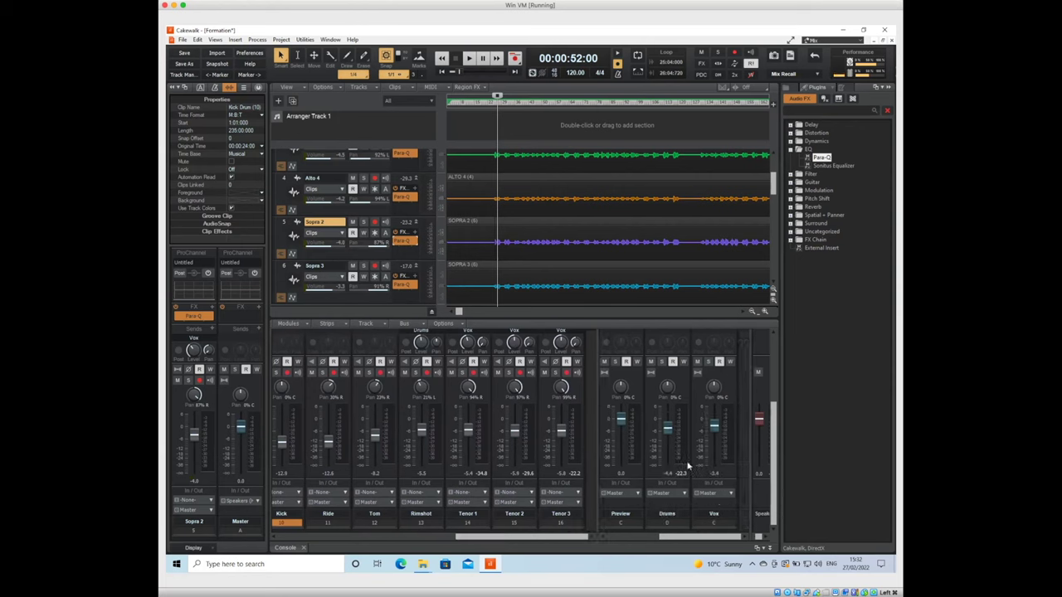
left_click(708, 362)
key("space")
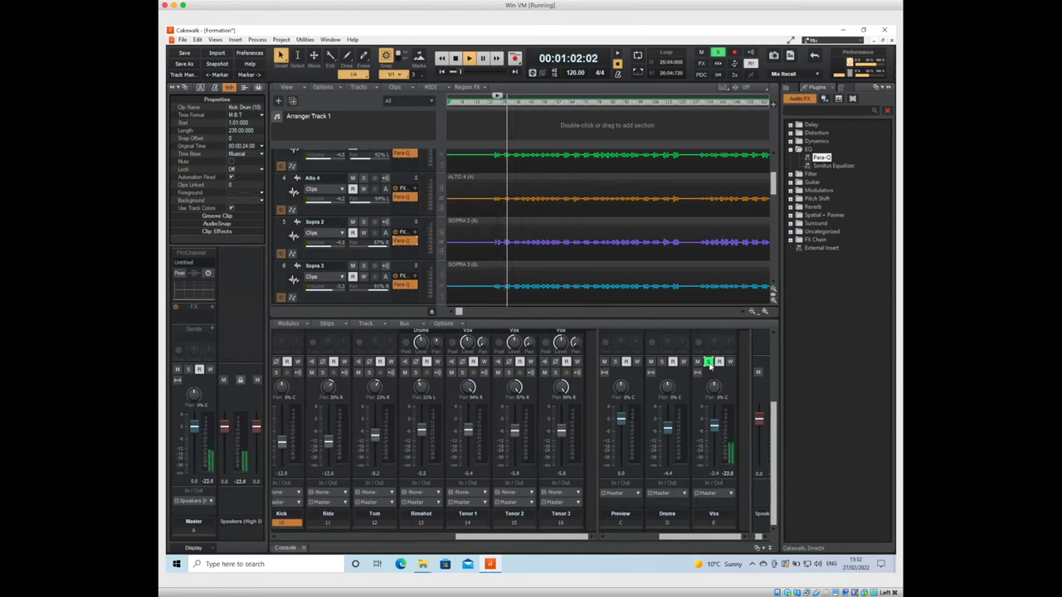
left_click(707, 362)
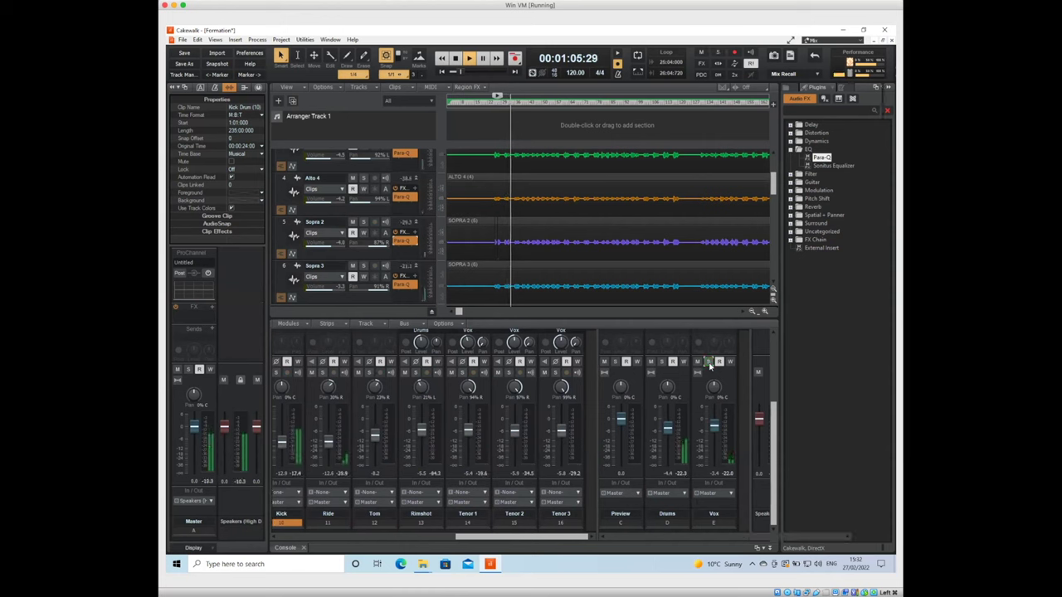
key("space")
Hide the plug-in browser, and play the project with the Drums bus soloed
key("b")
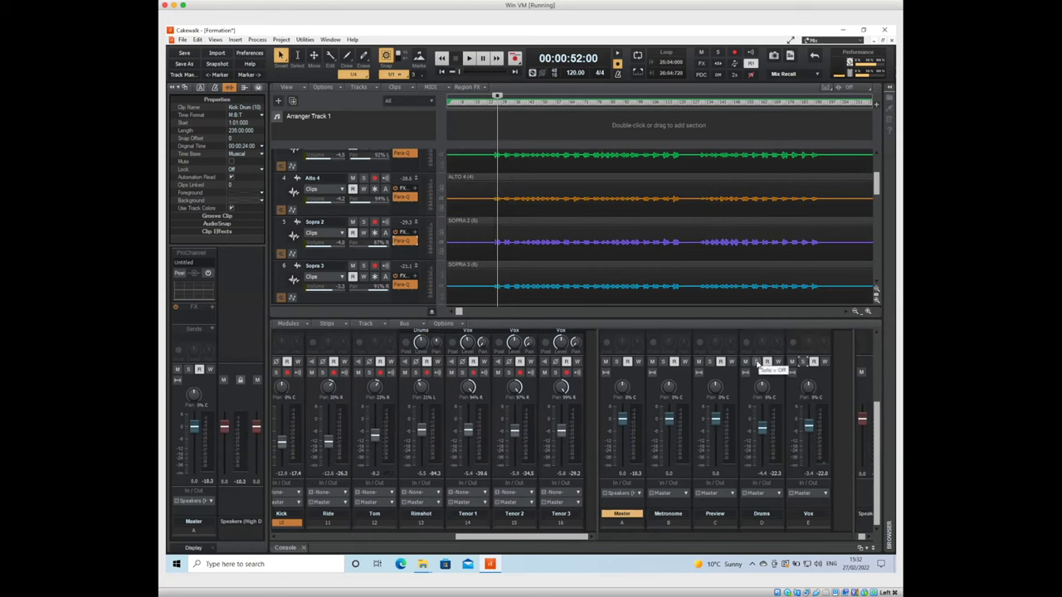
left_click(757, 363)
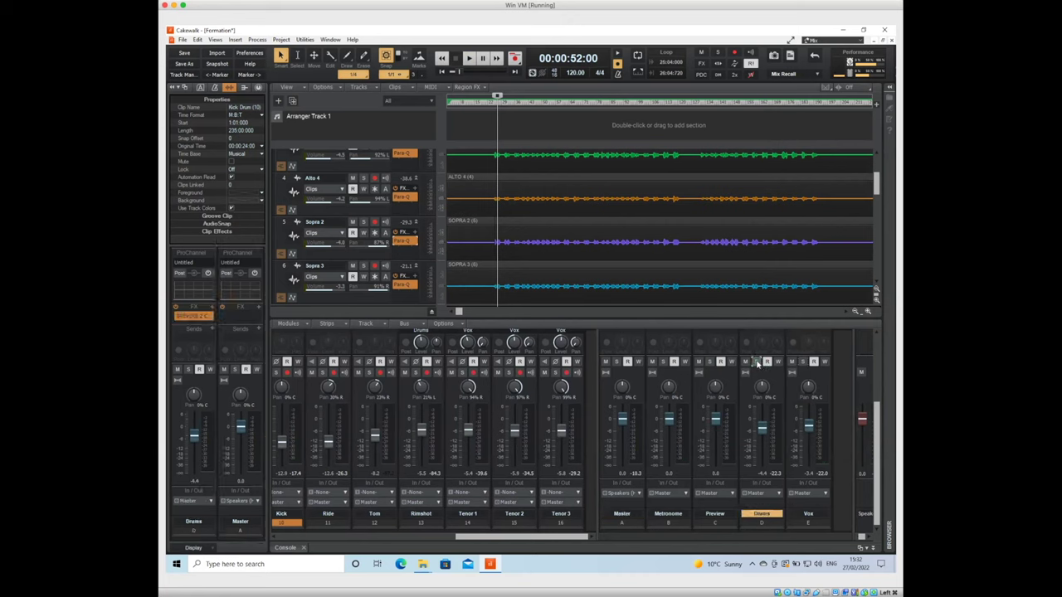
key("space")
left_click(756, 362)
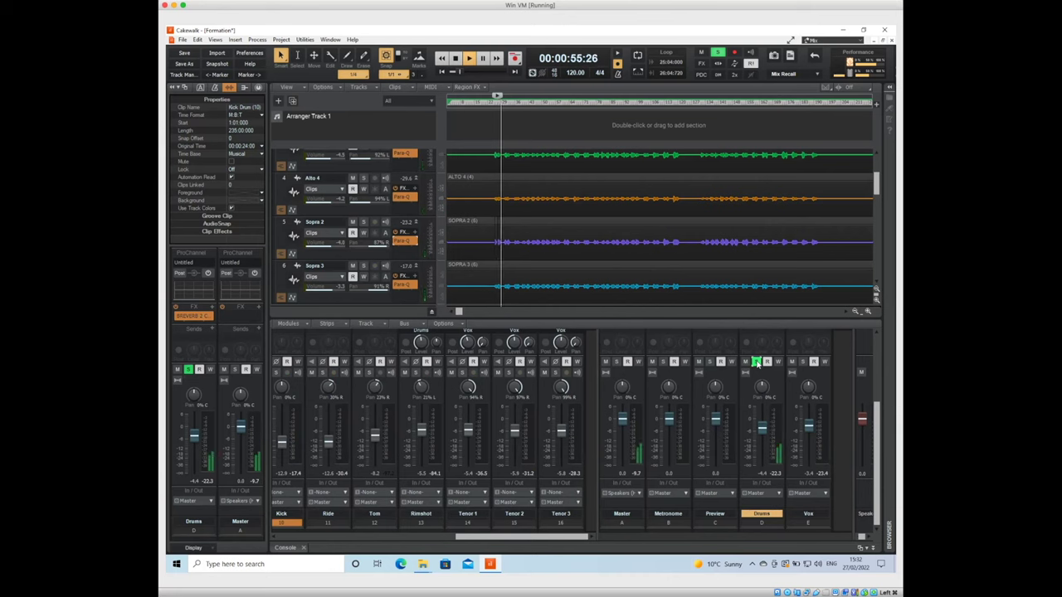
mouse_move(760, 414)
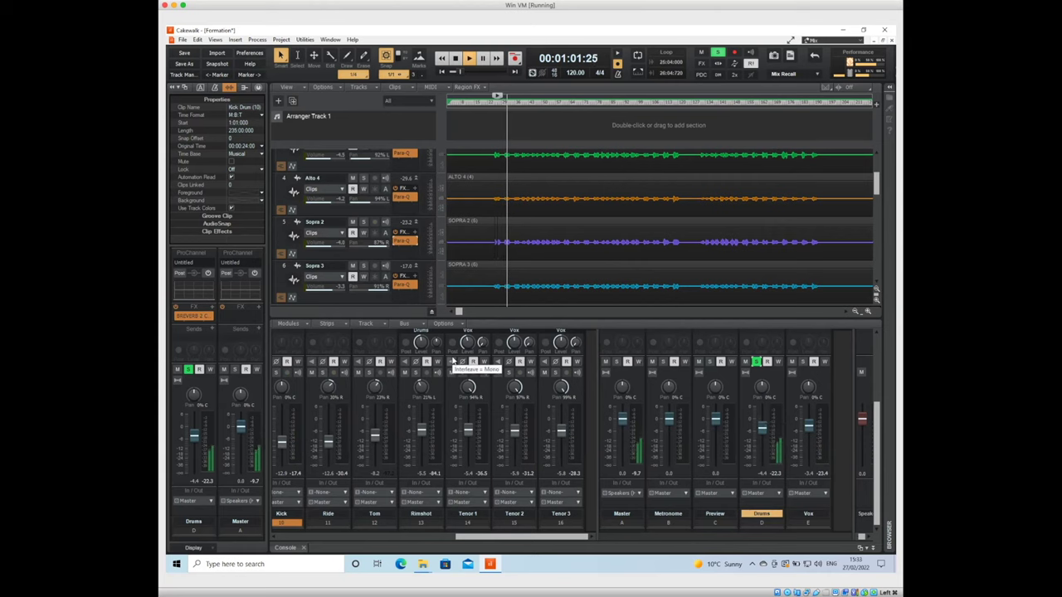
Open the Drums bus's BREVERB 2 reverb, load the Ball Room preset from the Hall bank, and stop playback
double_click(193, 317)
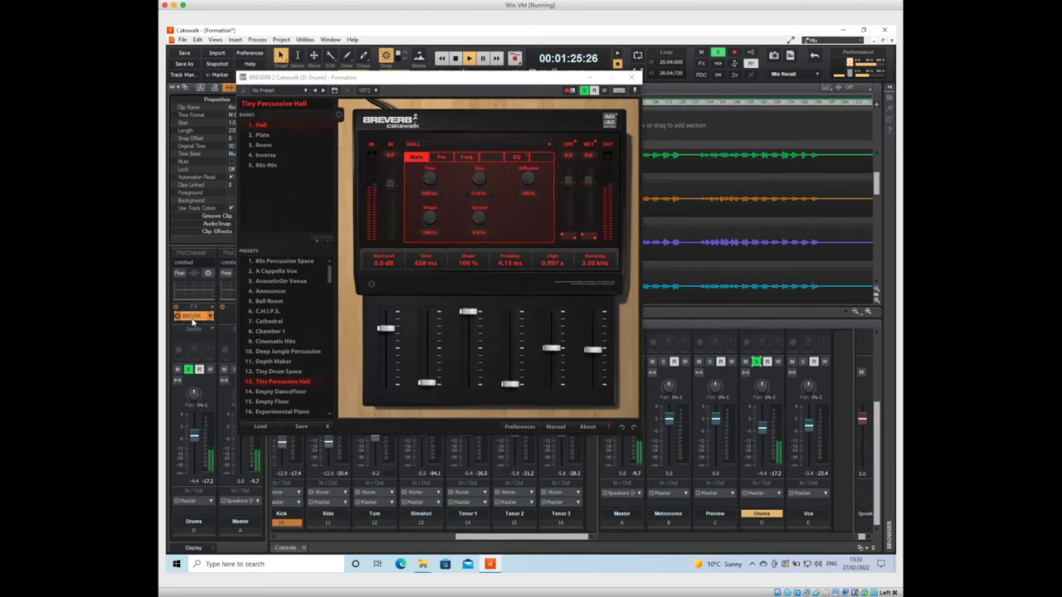
left_click(274, 301)
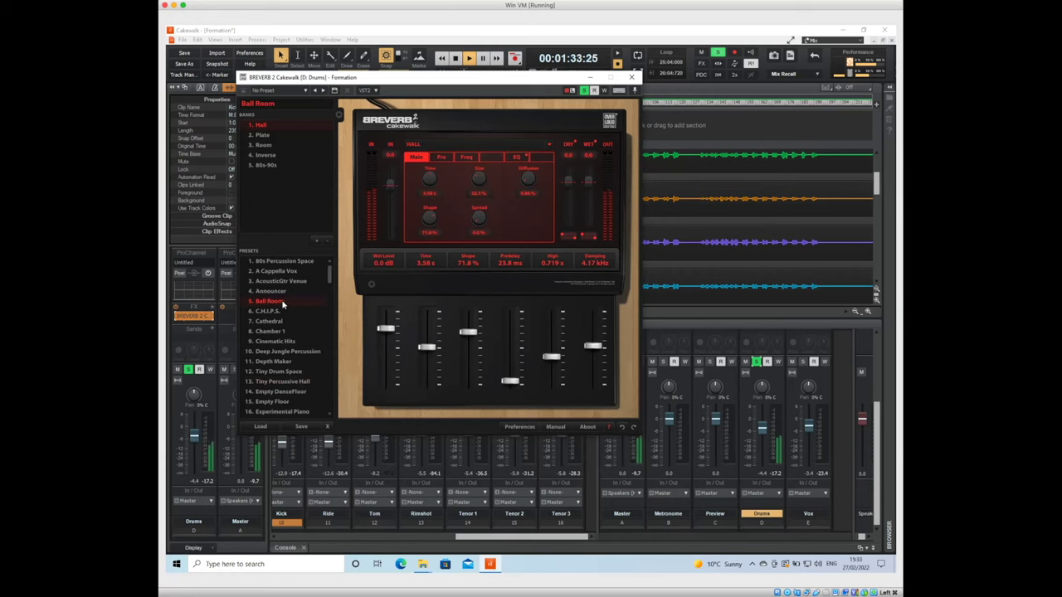
key("space")
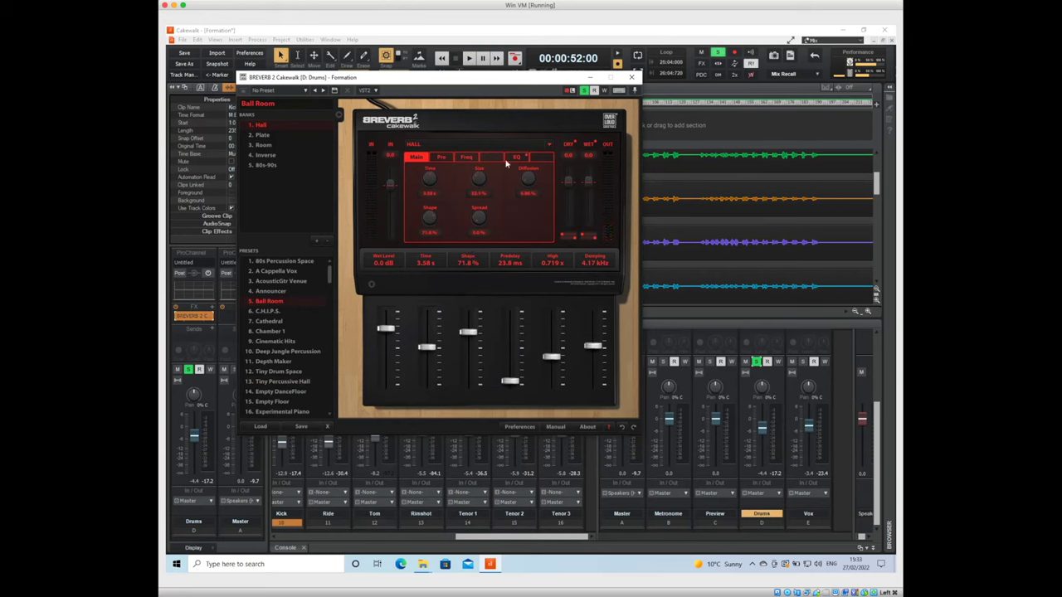
Browse the Plate bank of the Drums bus's BREVERB 2 during playback, stop playback, and close the reverb
left_click(261, 136)
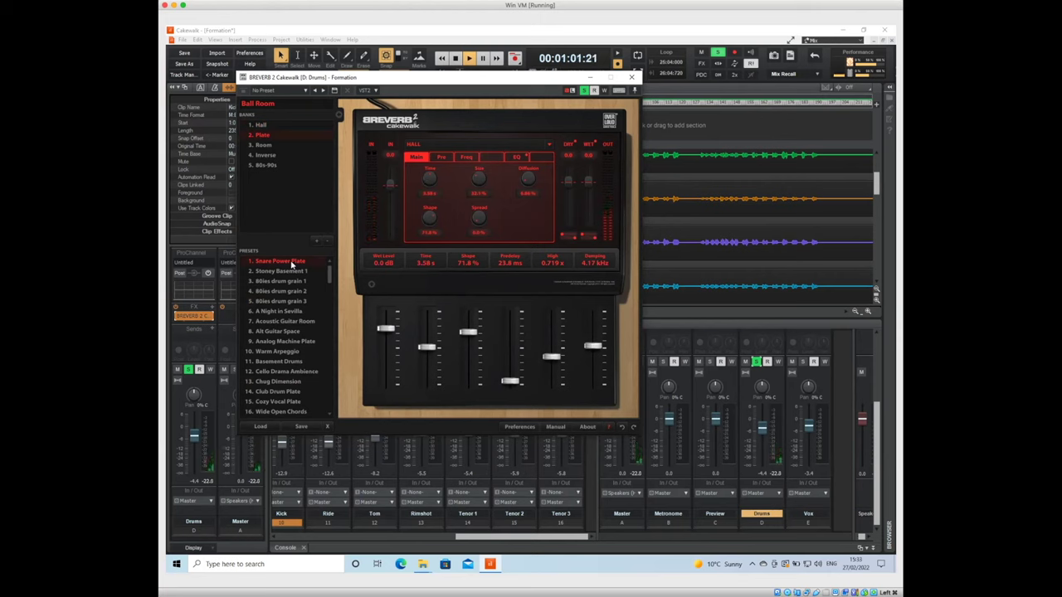
key("space")
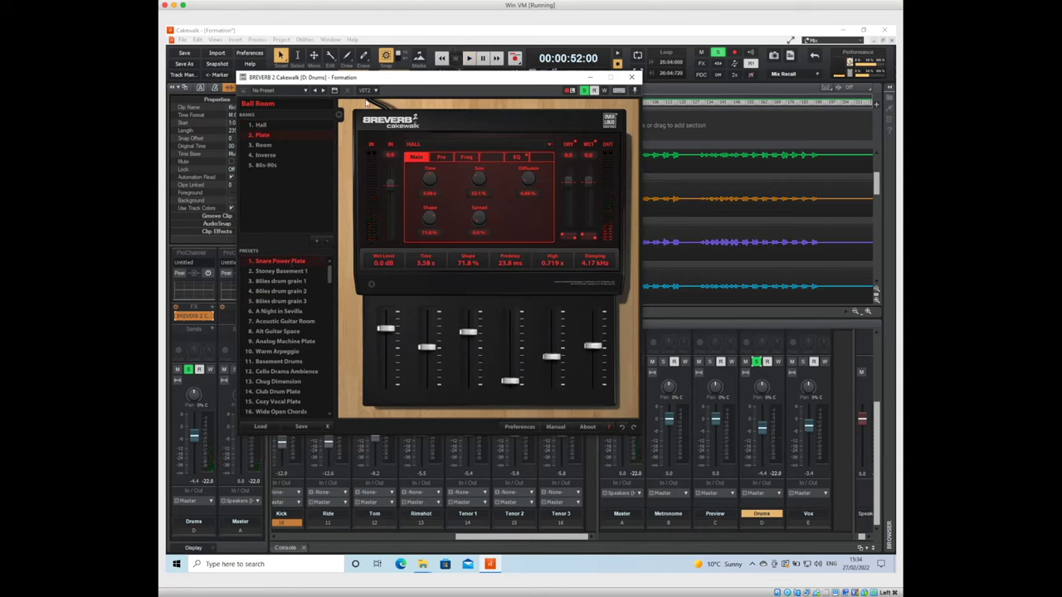
left_click(632, 78)
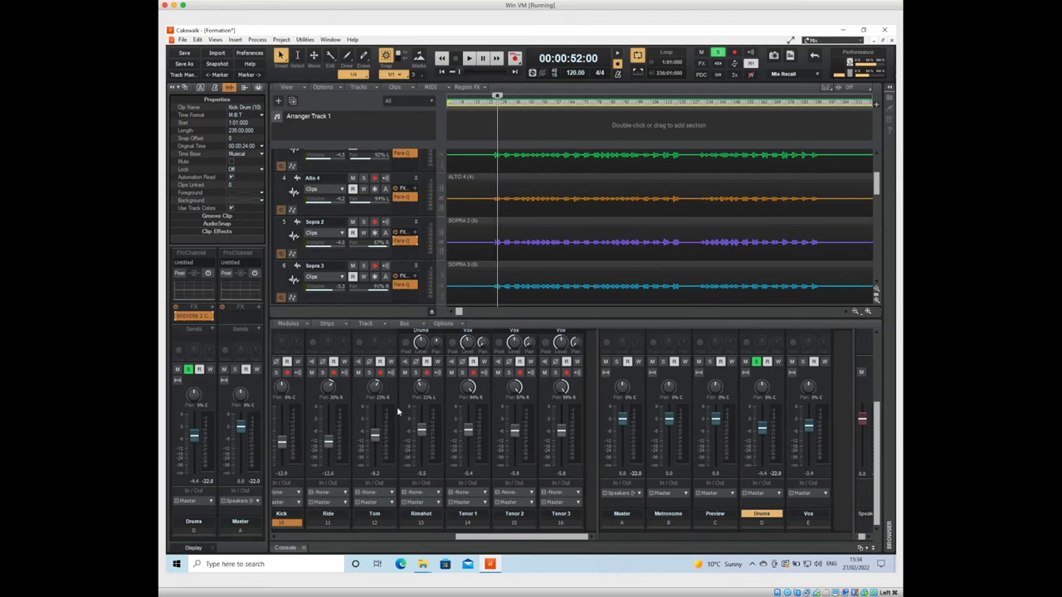
Load the Snare Power Plate preset from the Plate bank in the Drums bus's BREVERB 2, auditioning the drums beforehand, and close the reverb
double_click(193, 318)
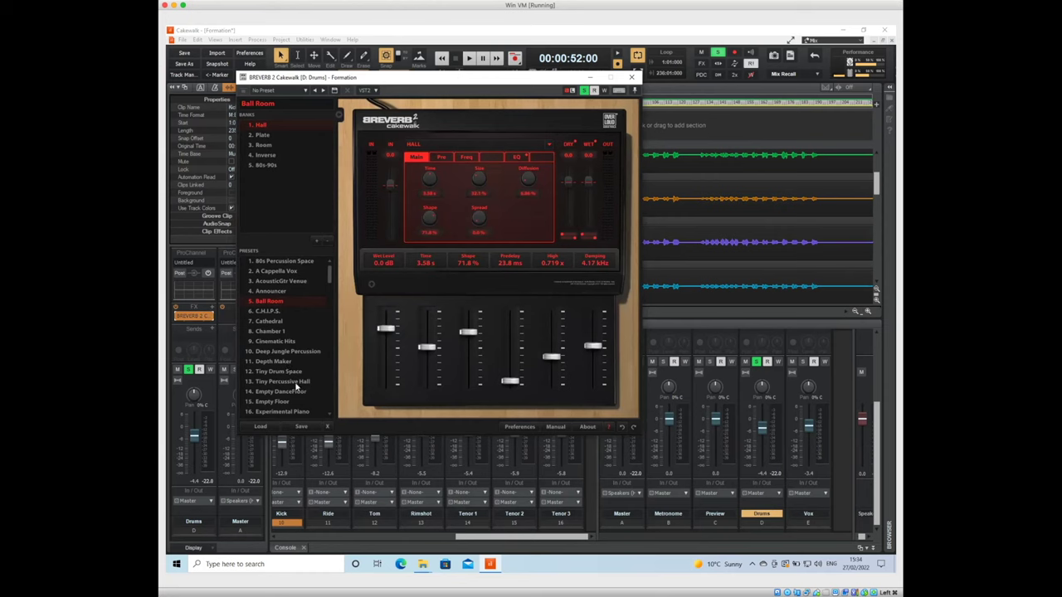
key("space")
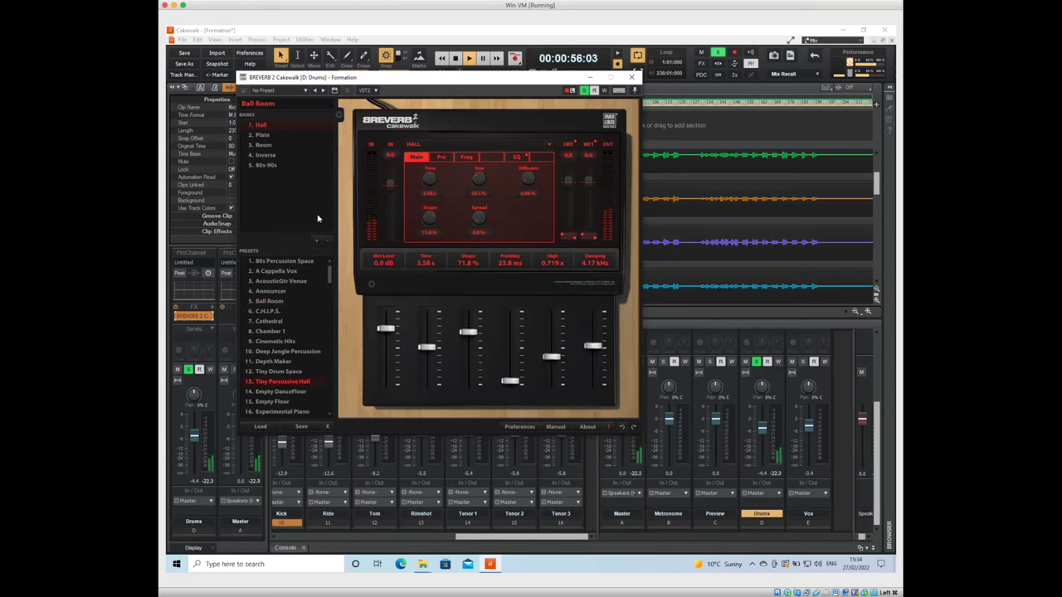
key("space")
left_click(274, 136)
key("space")
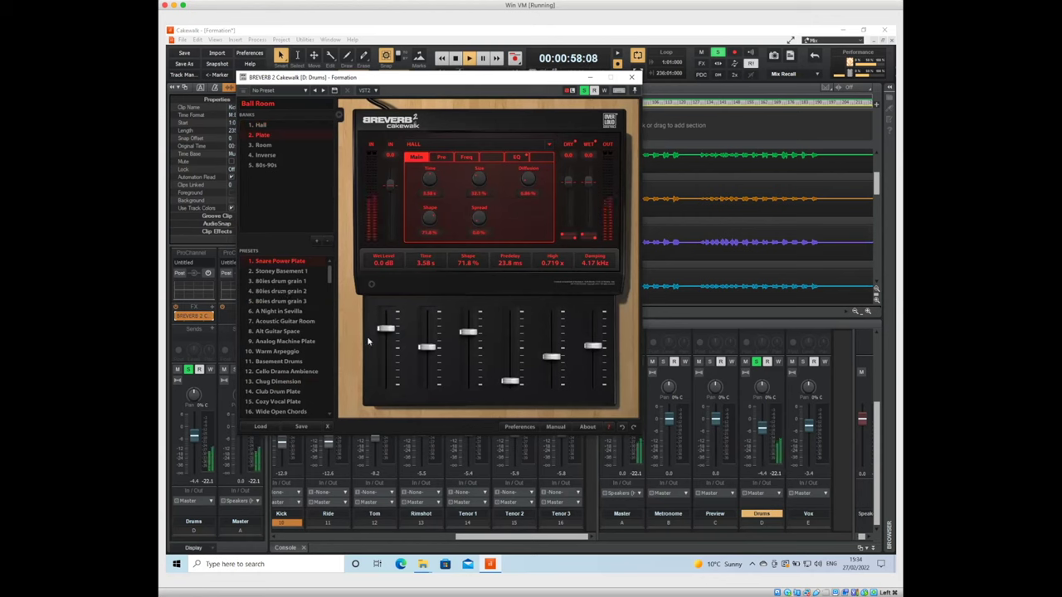
key("space")
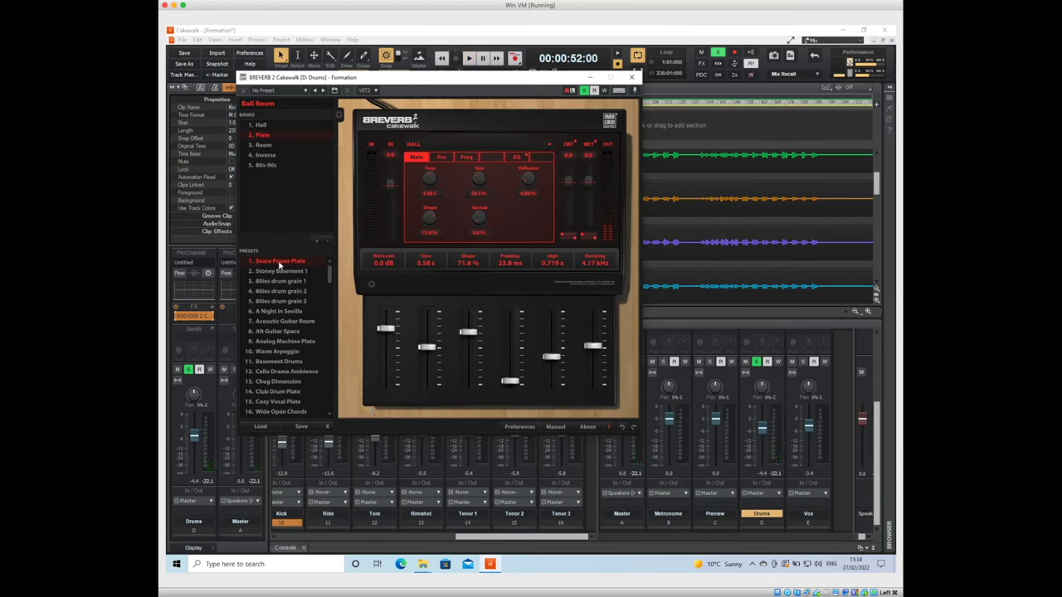
left_click(279, 262)
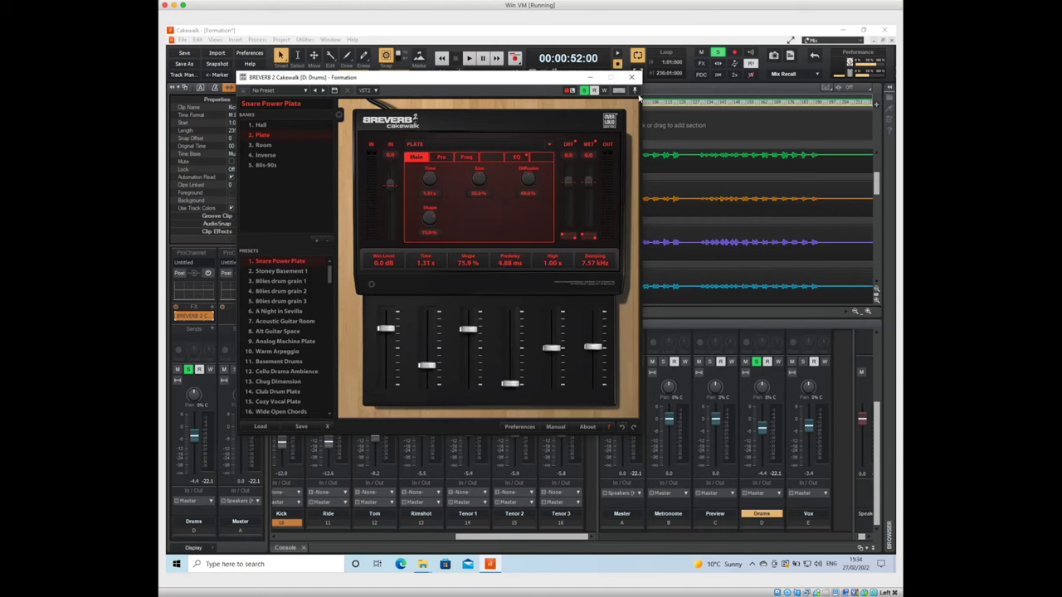
left_click(632, 77)
Play the soloed Drums bus with its plate reverb, stop playback, and briefly reopen BREVERB 2 to check its settings
key("space")
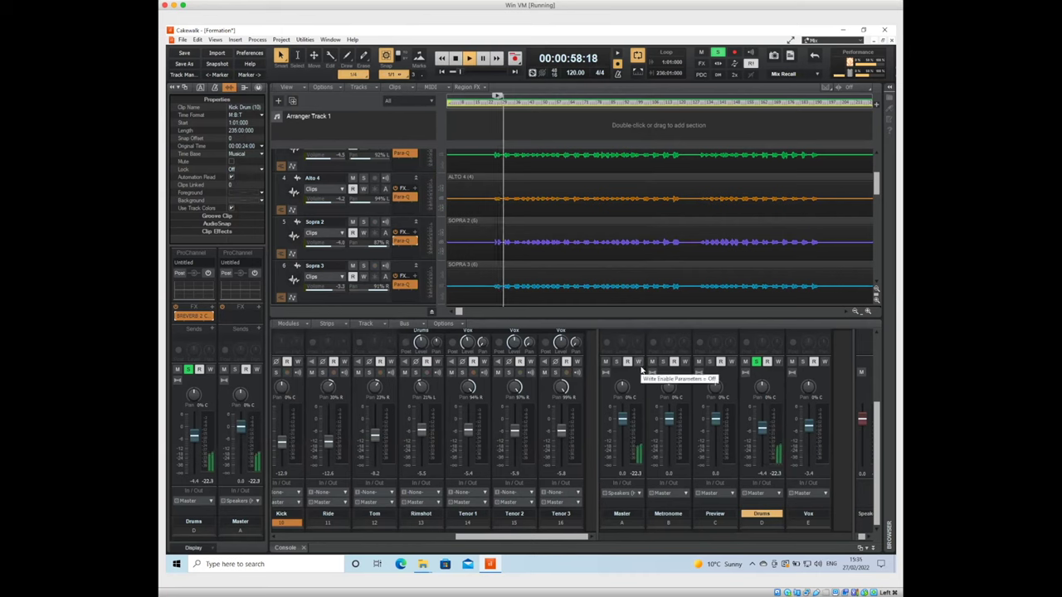
key("space")
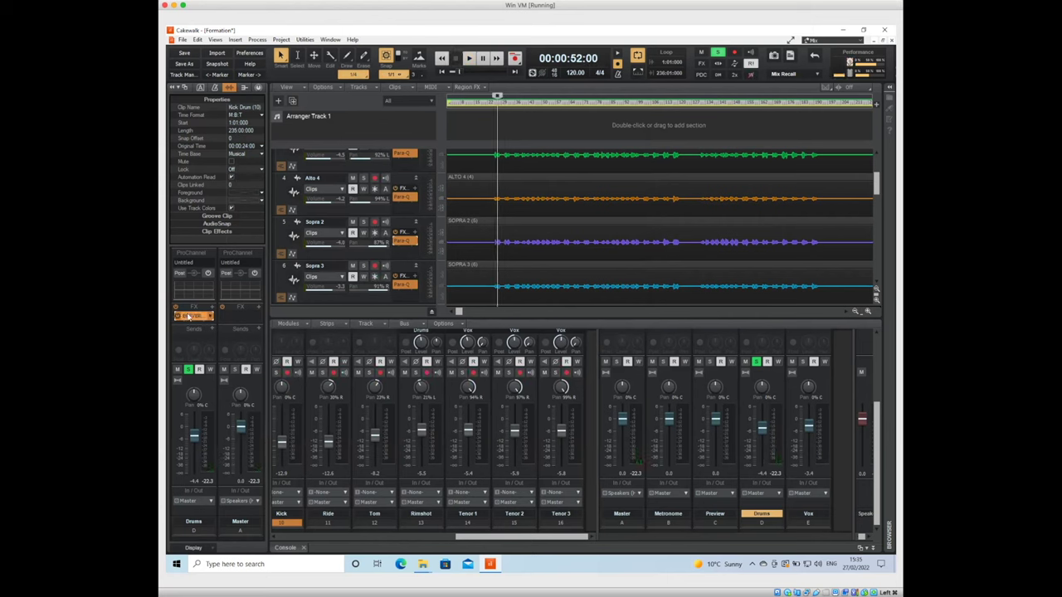
double_click(177, 314)
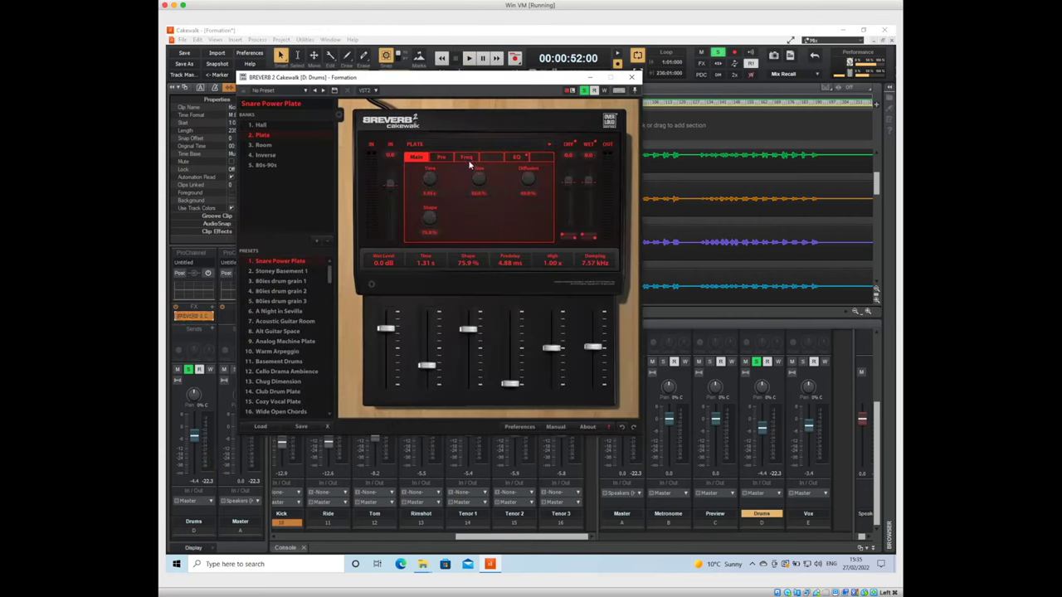
left_click(631, 77)
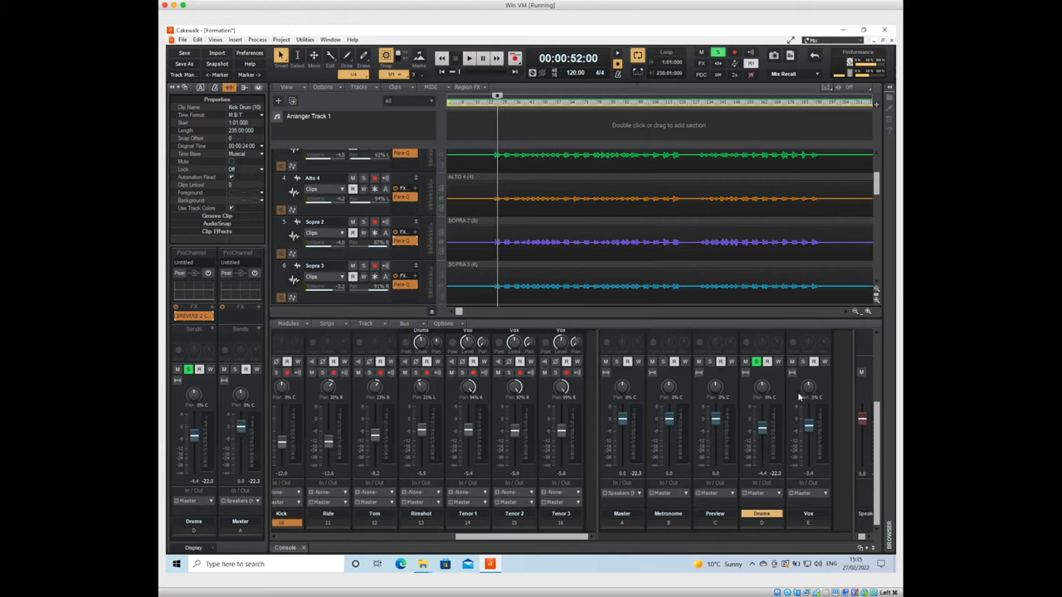
Audition the Vox bus soloed together with the Drums bus, unsolo both buses, and play the full mix before stopping playback
left_click(803, 363)
key("space")
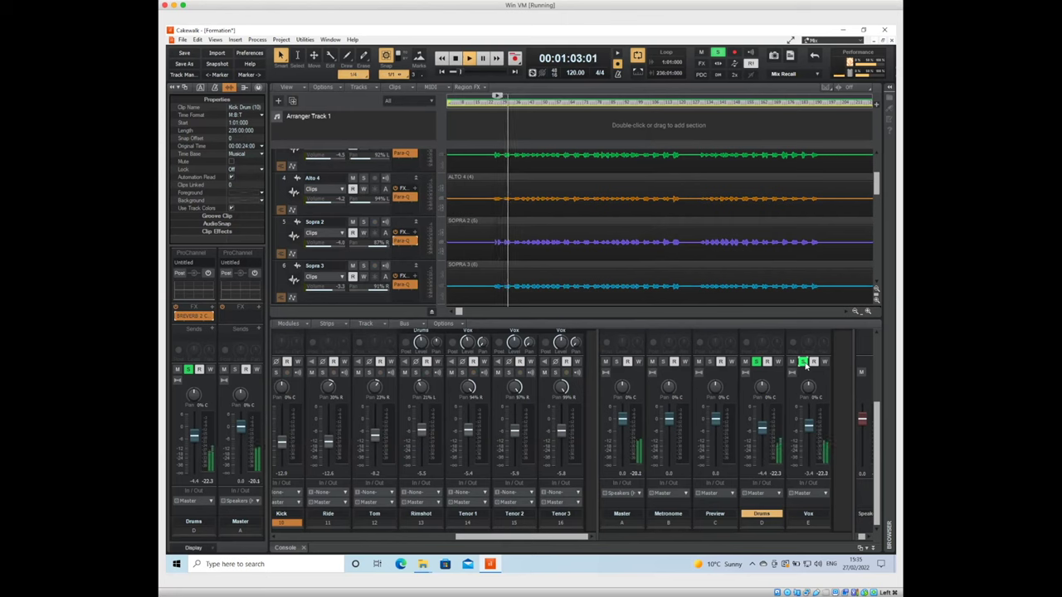
key("space")
left_click(803, 363)
left_click(757, 362)
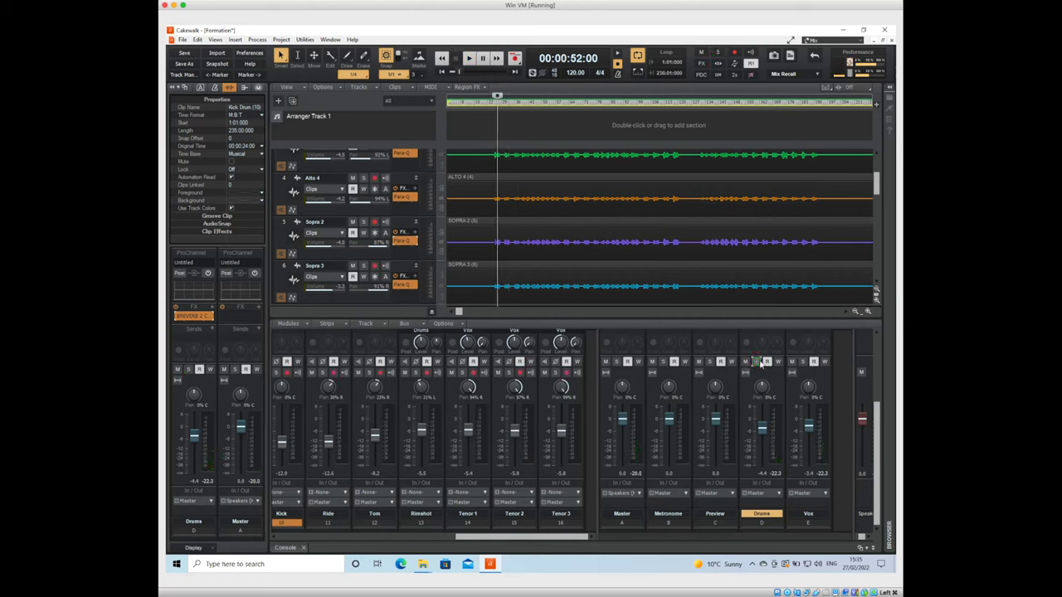
key("space")
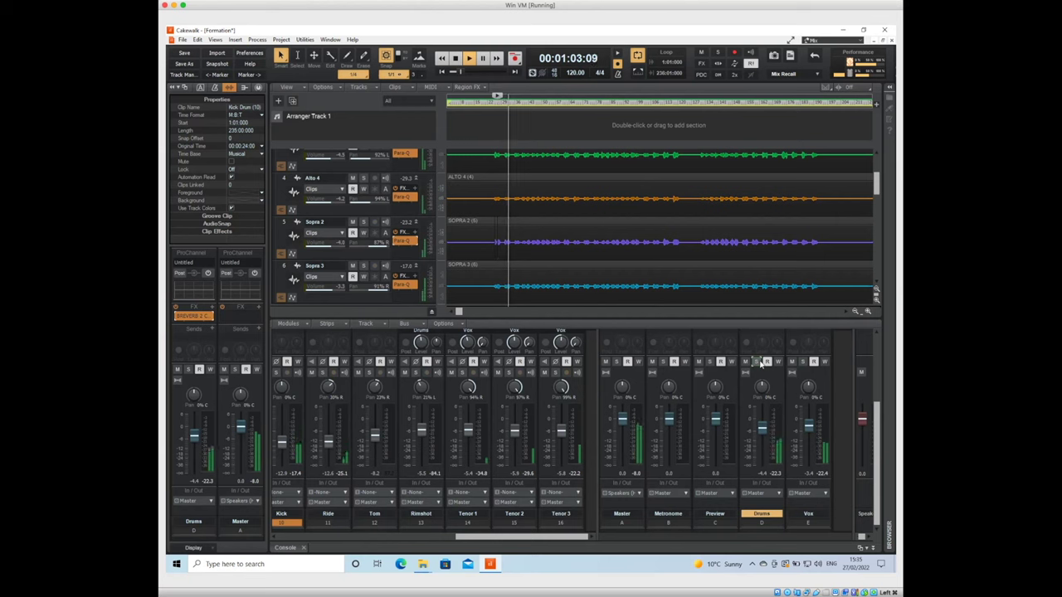
key("space")
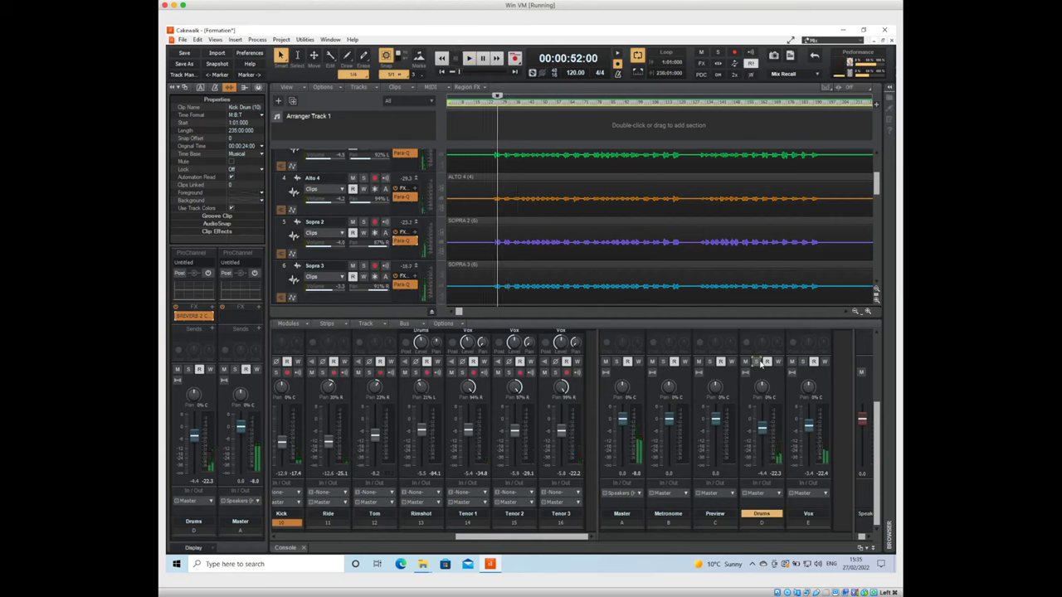
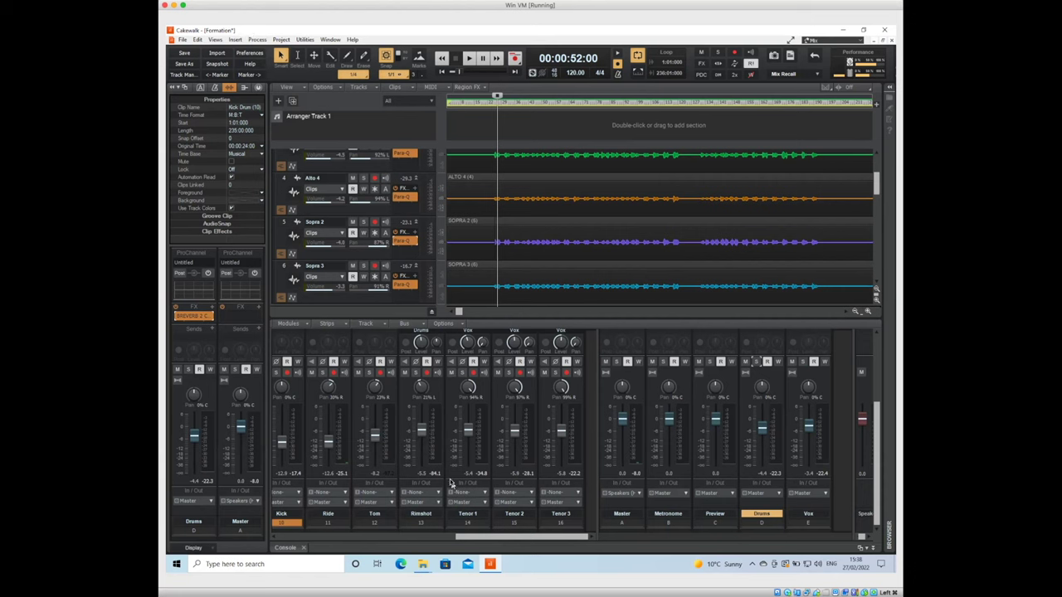
Solo the Kick track in the console, select it, and open its Sonitus Equalizer
left_click_drag(482, 538, 432, 540)
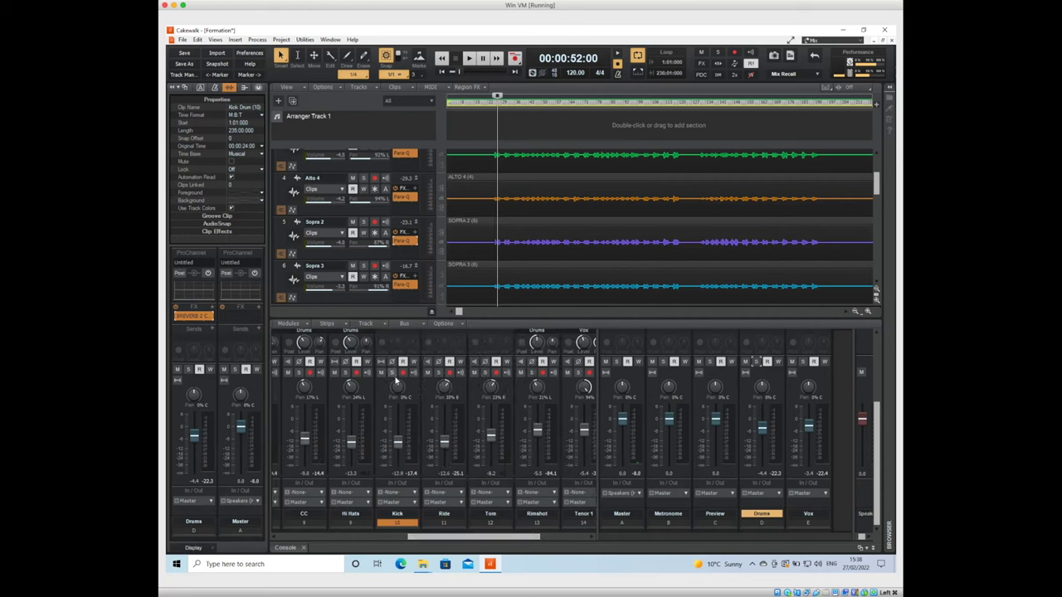
left_click(391, 373)
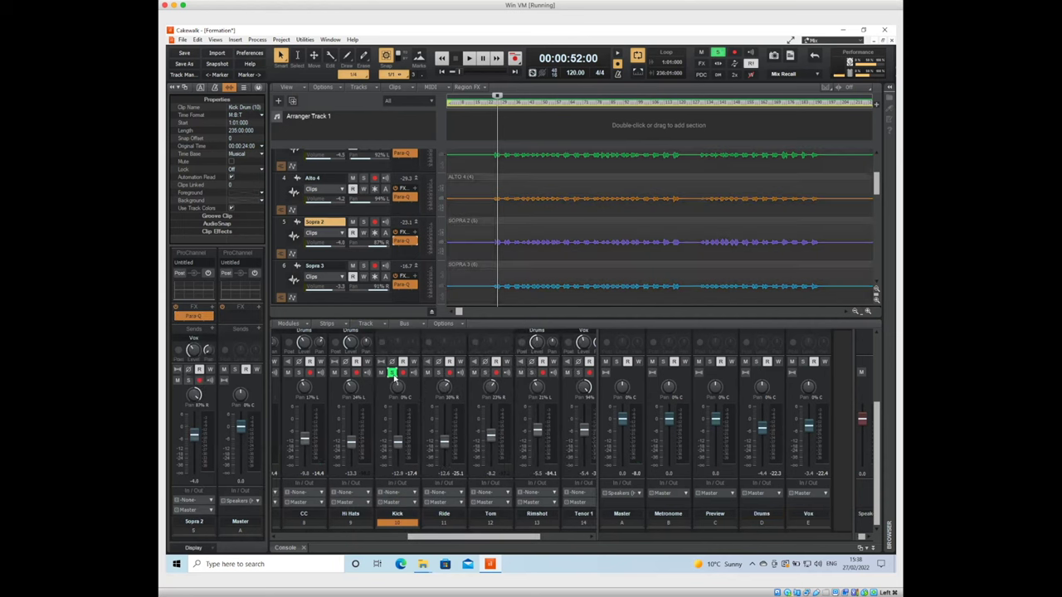
double_click(199, 316)
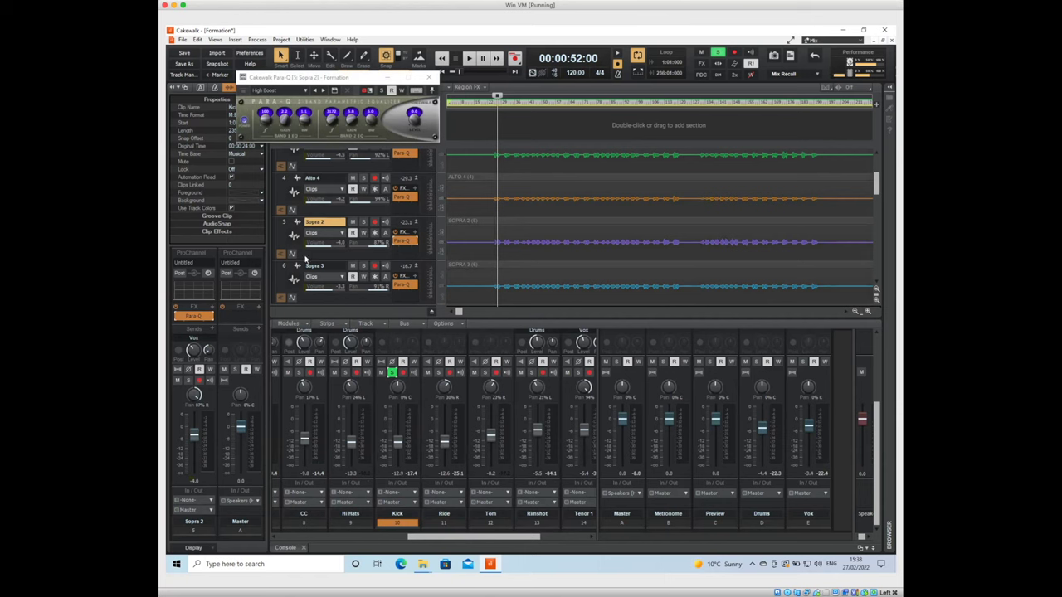
left_click(429, 77)
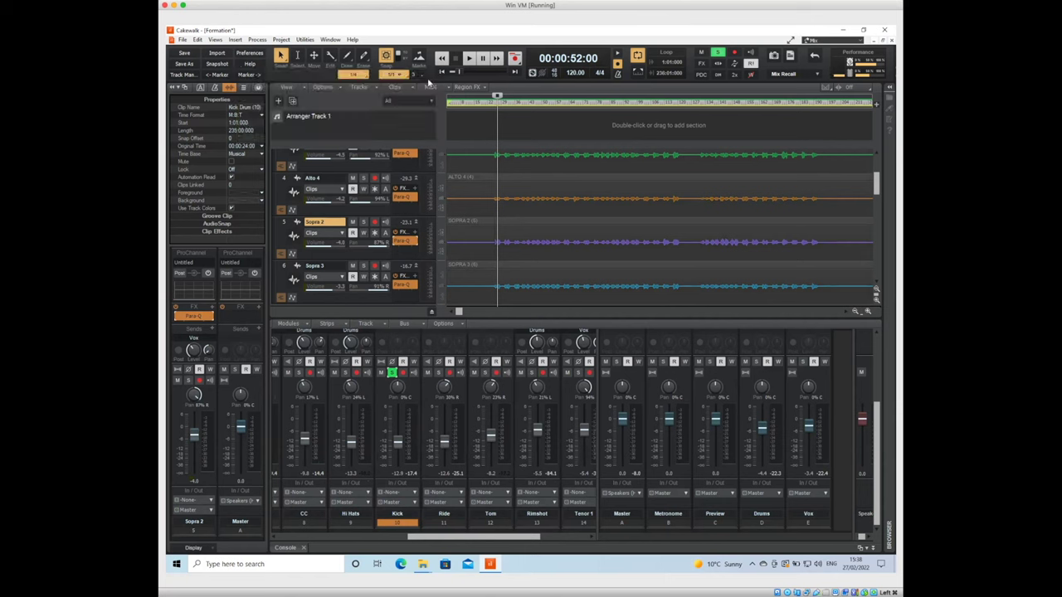
left_click(398, 515)
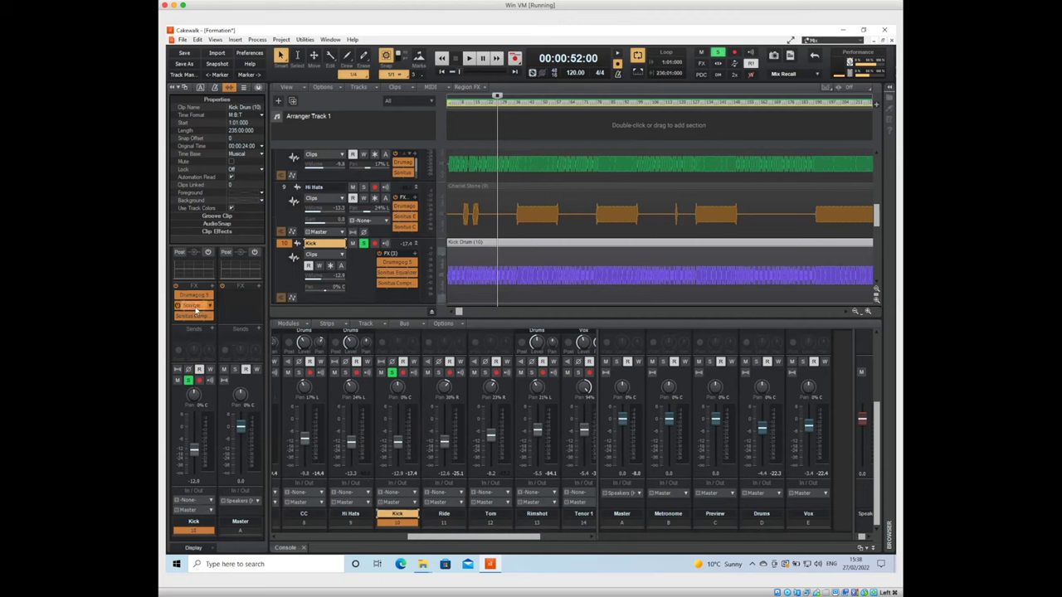
double_click(195, 307)
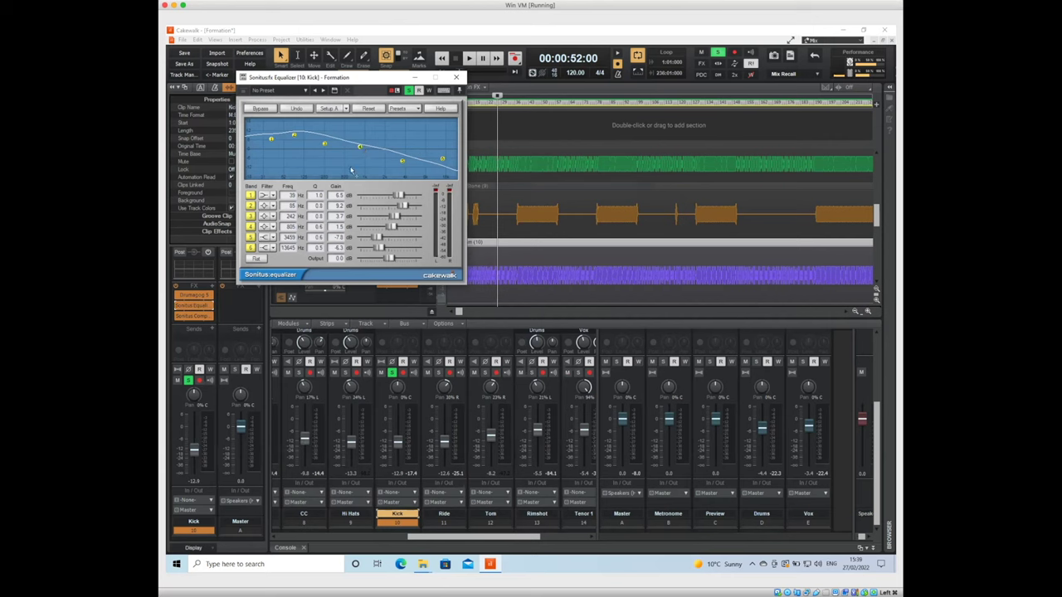
Play the soloed Kick twice through its current equalizer settings, stopping playback each time
key("space")
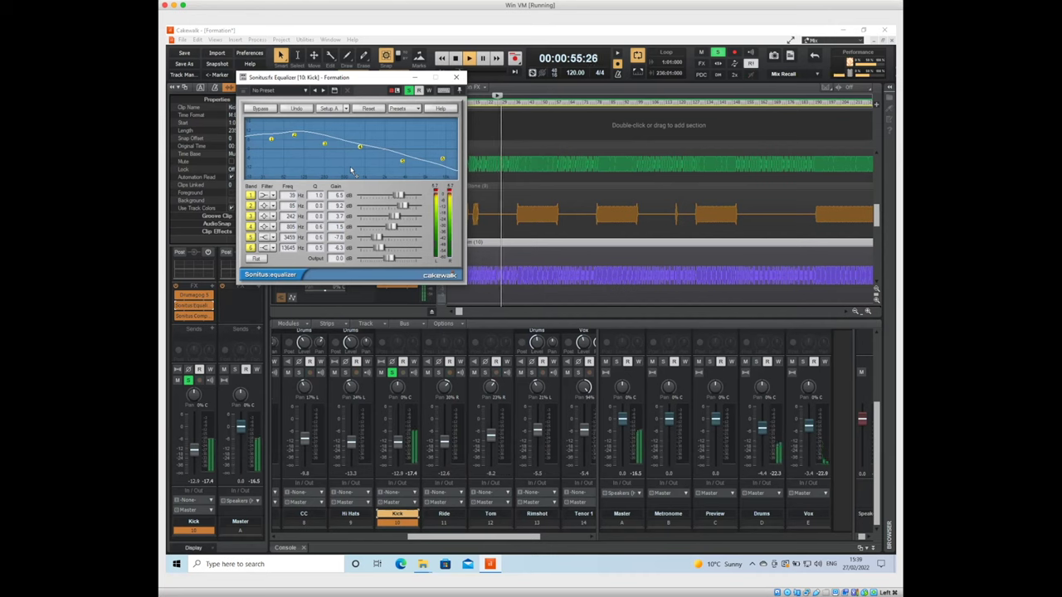
key("space")
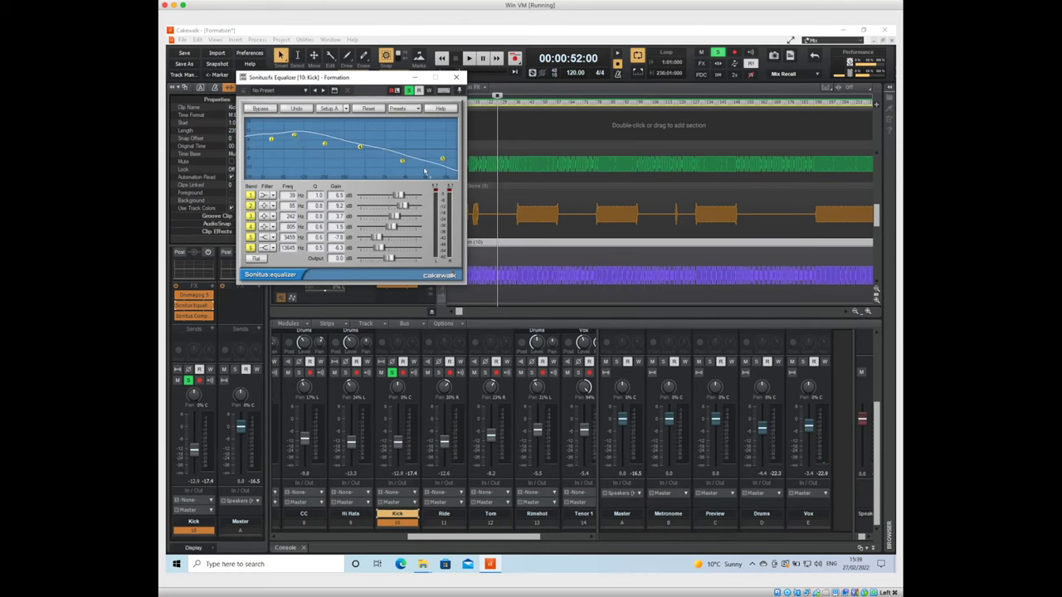
key("space")
key("space")
Switch bands 1 and 2 of the Kick's equalizer off and back on to compare their effect on the curve
double_click(271, 141)
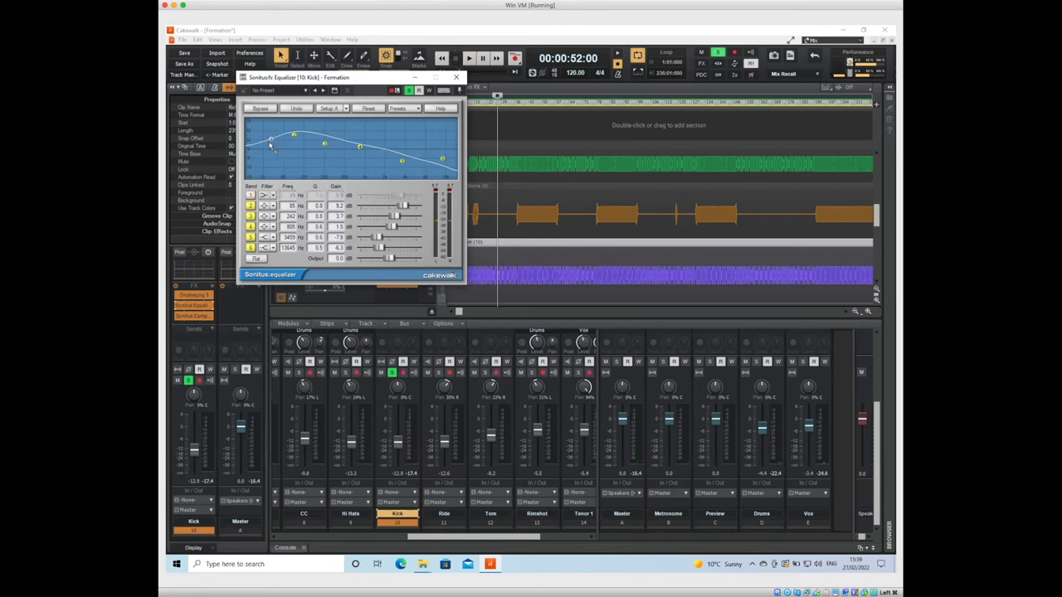
double_click(271, 141)
double_click(271, 141)
double_click(294, 136)
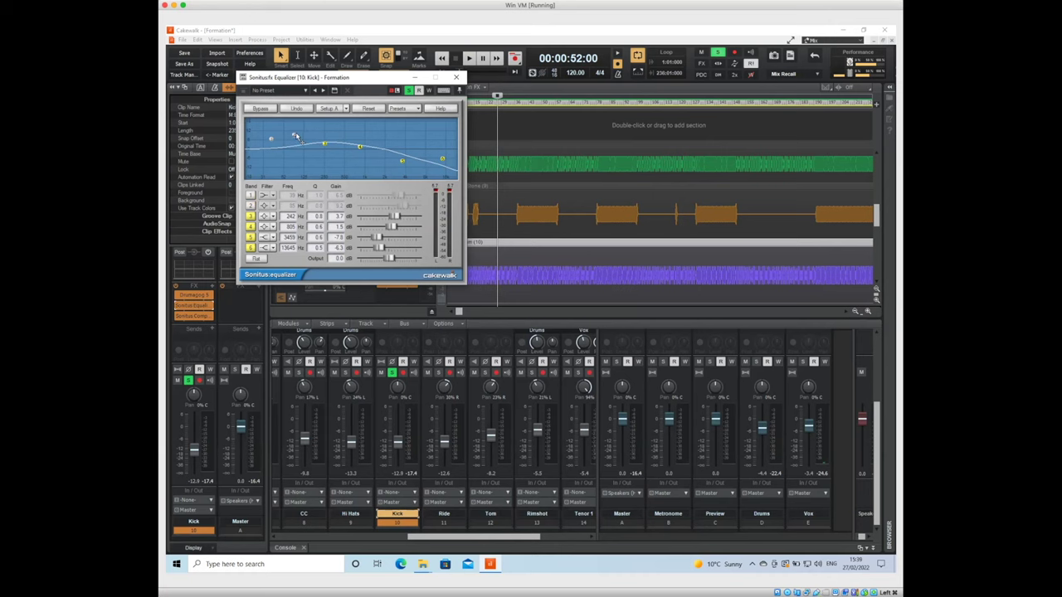
double_click(294, 136)
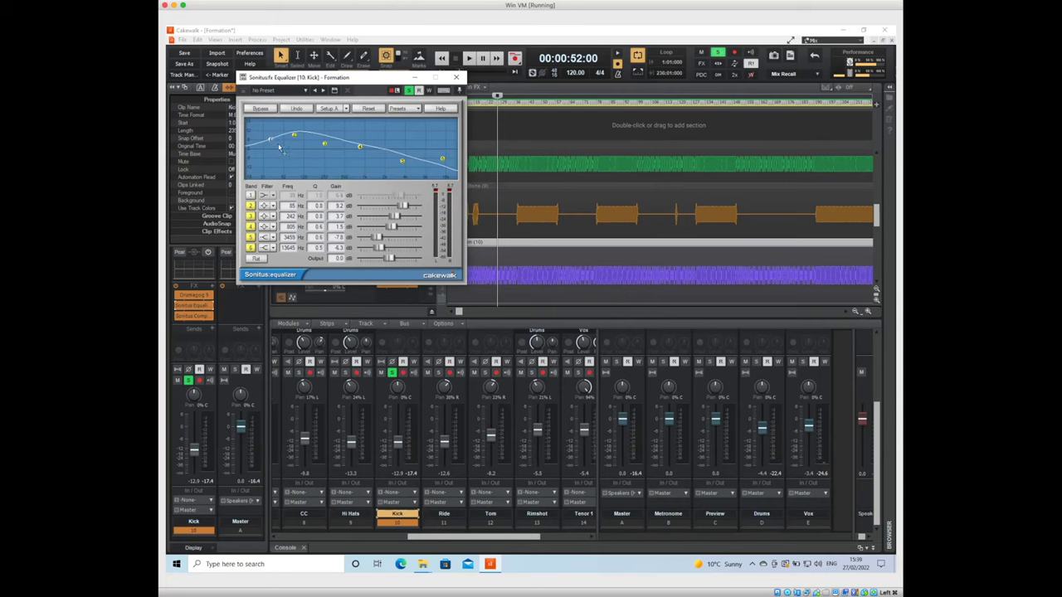
left_click(271, 142)
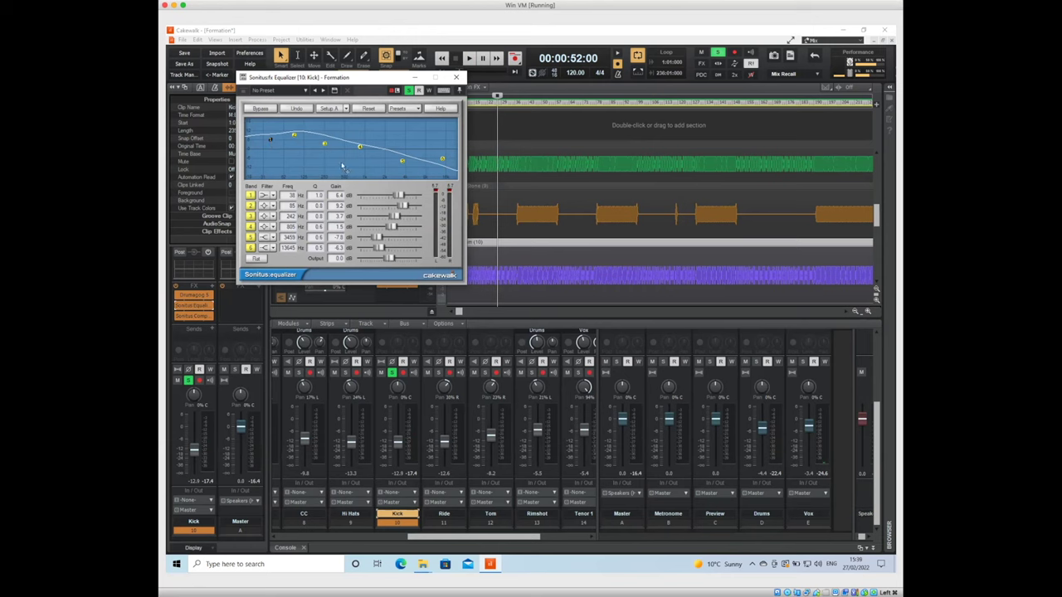
Try Kick equalizer gains of -1.4 dB on band 1, 6.2 on band 2, 0.0 on band 5 and -1.1 on band 6, auditioning the result
left_click_drag(400, 196, 389, 196)
left_click_drag(386, 195, 387, 247)
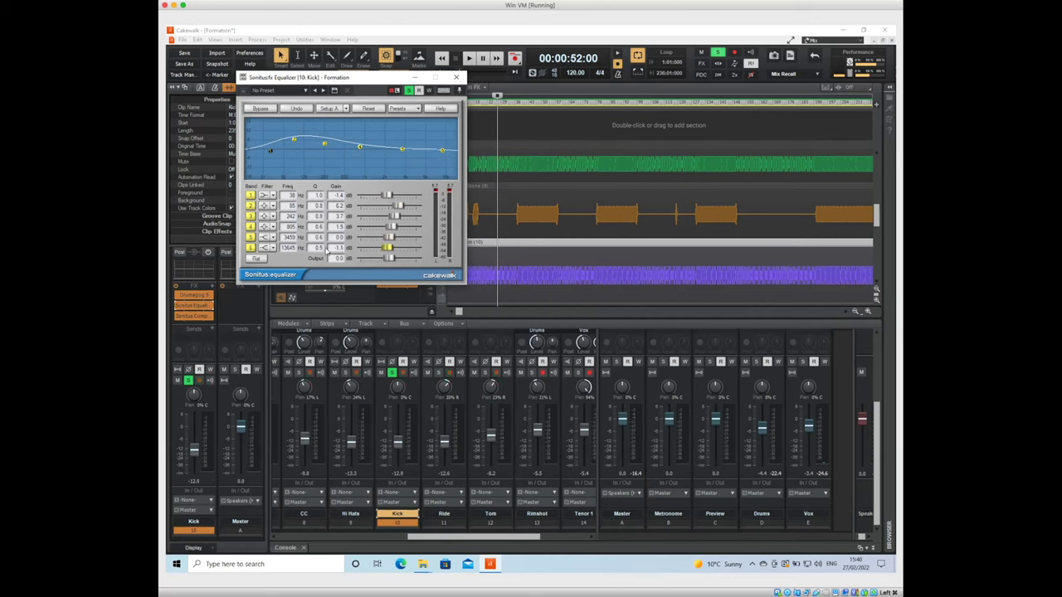
key("space")
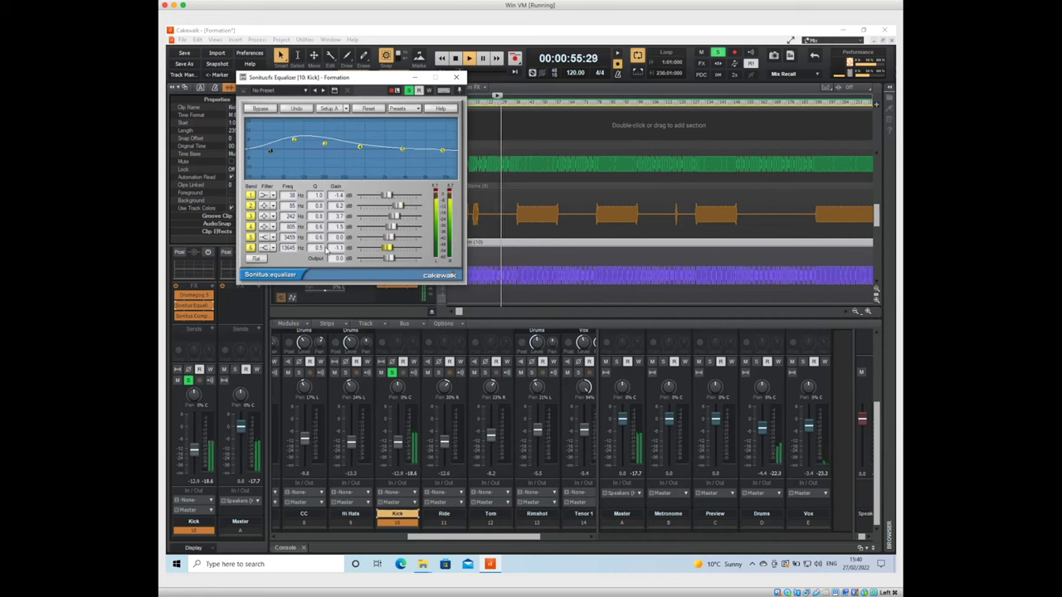
key("space")
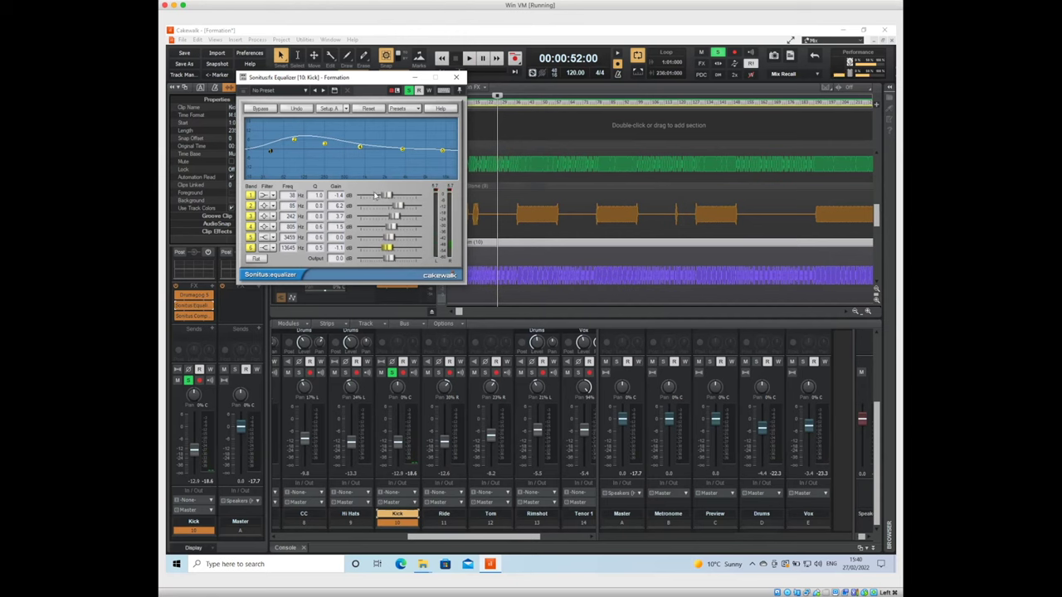
Set the Kick equalizer's six band gains to 3.5, 7.1, 4.2, 1.9, -1.9 and -1.4 dB and output to -1.1 dB, audition it, and close it
left_click_drag(385, 195, 389, 258)
left_click(393, 226)
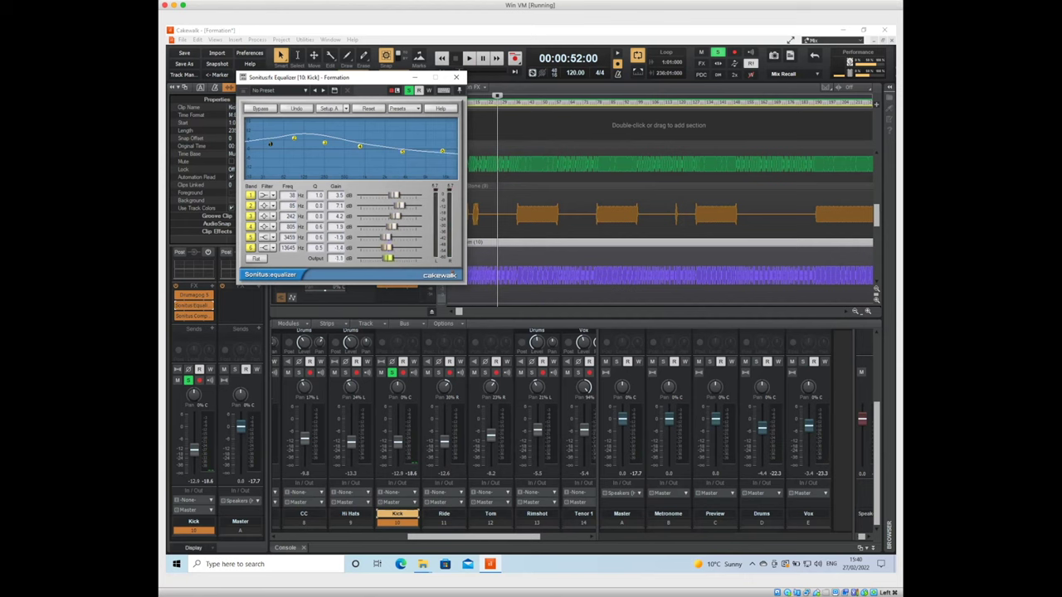
key("space")
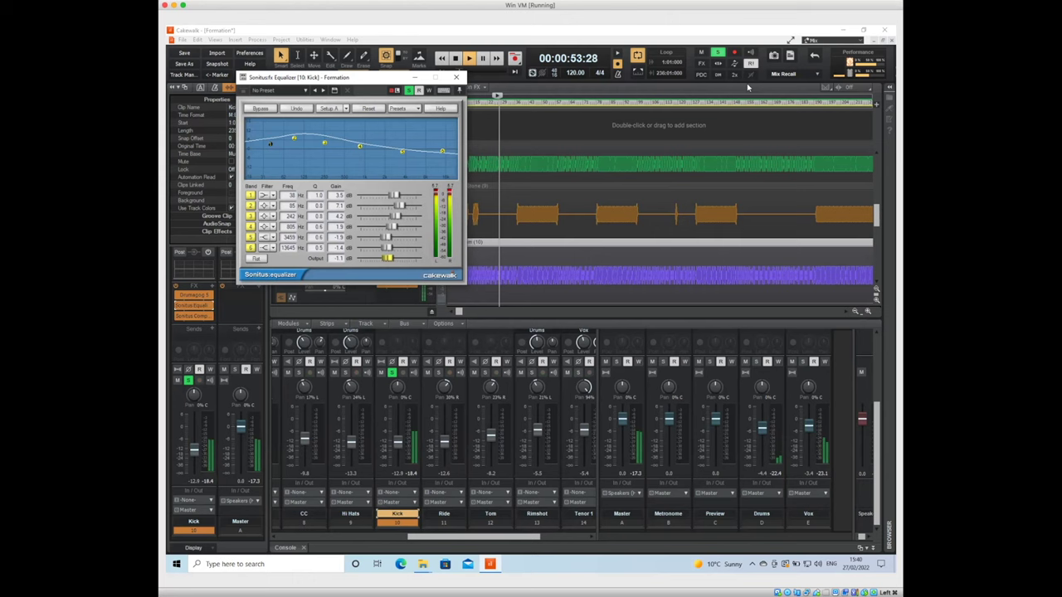
key("space")
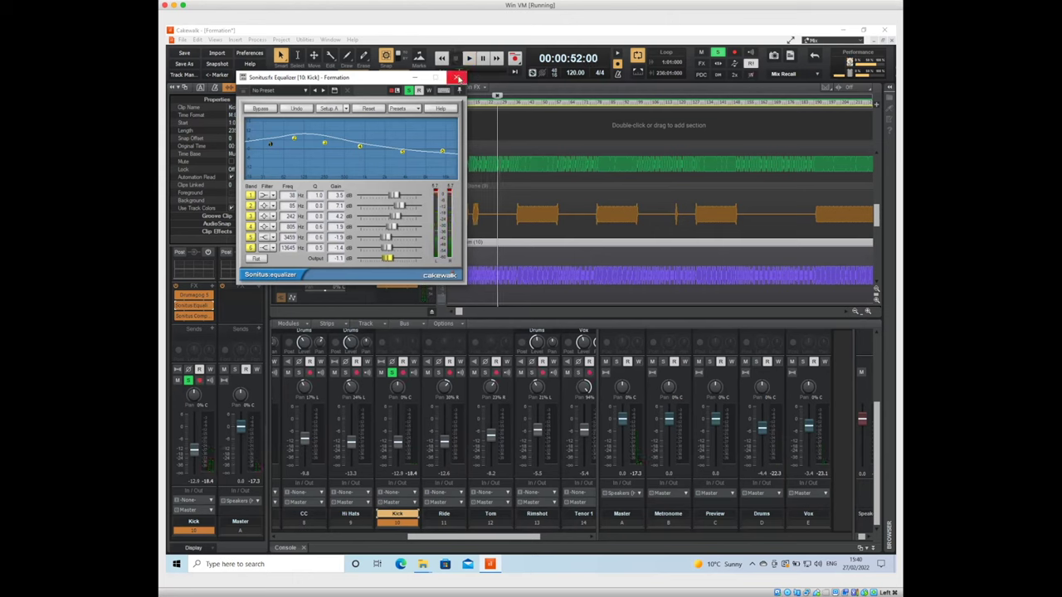
left_click(455, 79)
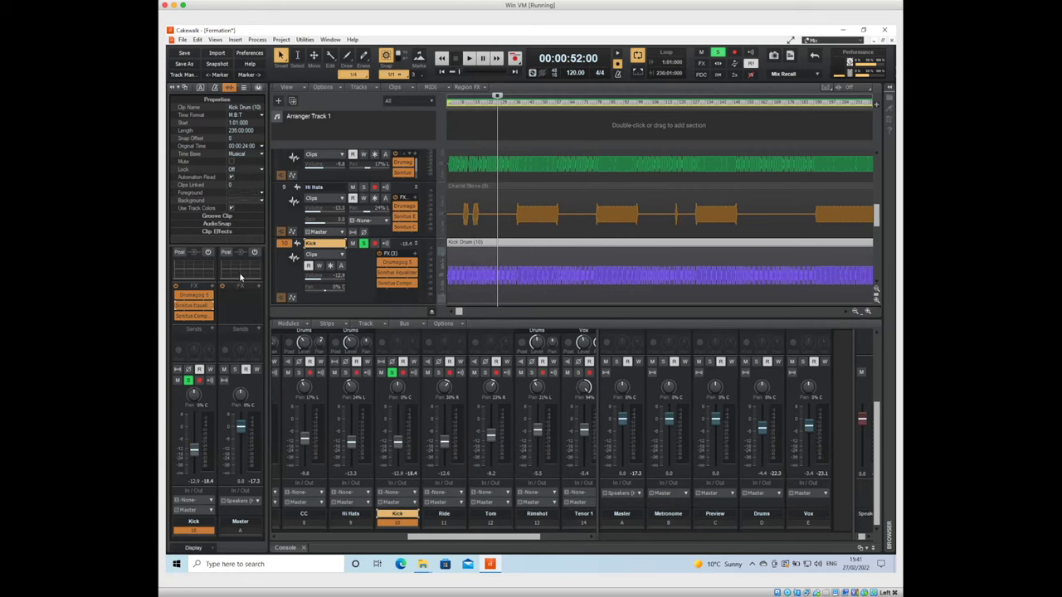
Open the Kick track's Sonitus compressor and load its Music preset Kick Drum (GR 5-12dB)
double_click(195, 317)
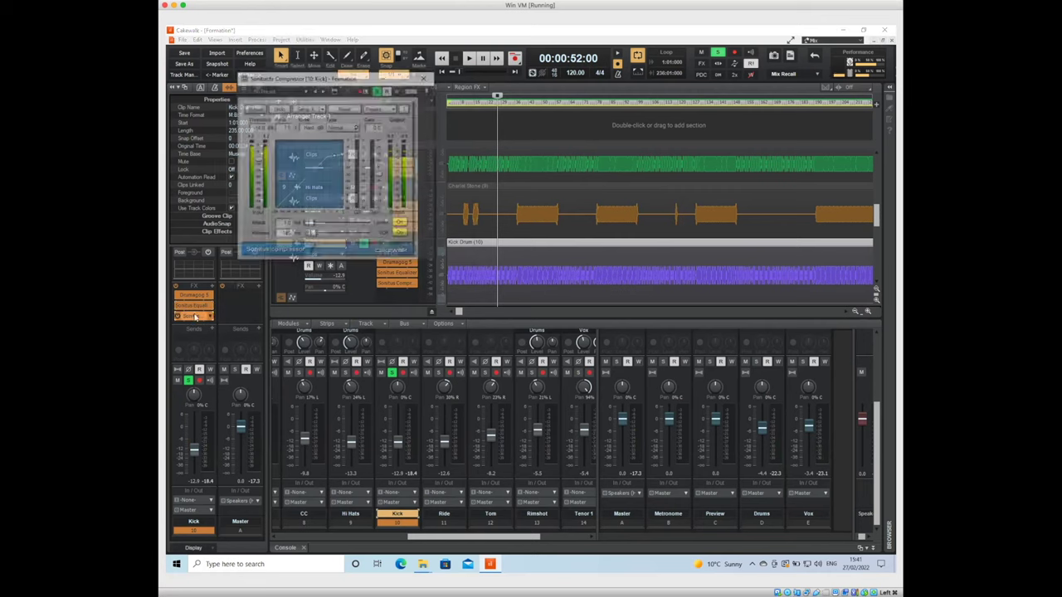
left_click_drag(342, 78, 365, 89)
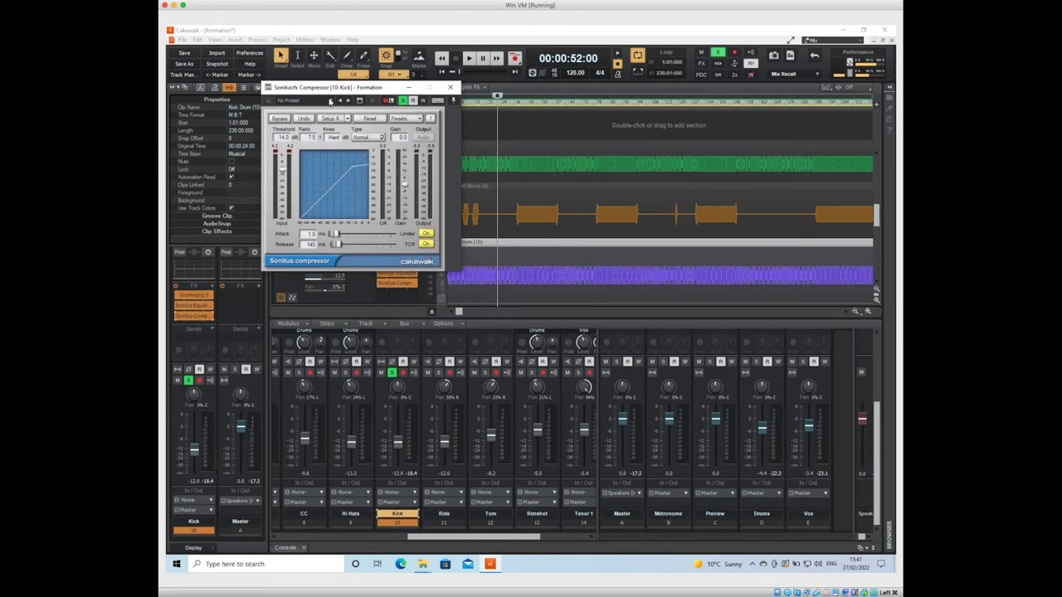
left_click(331, 100)
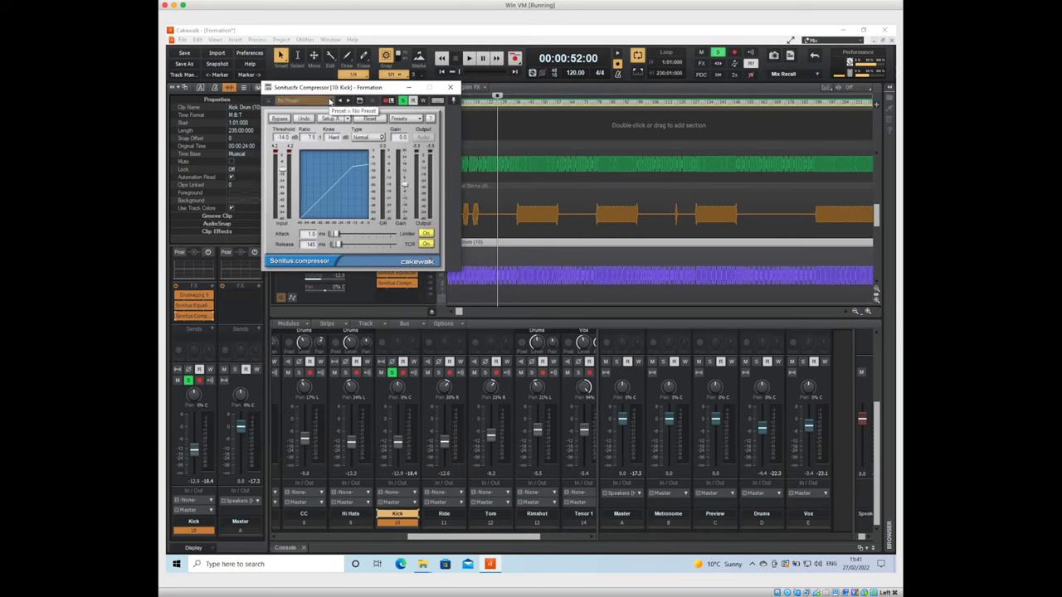
left_click(410, 121)
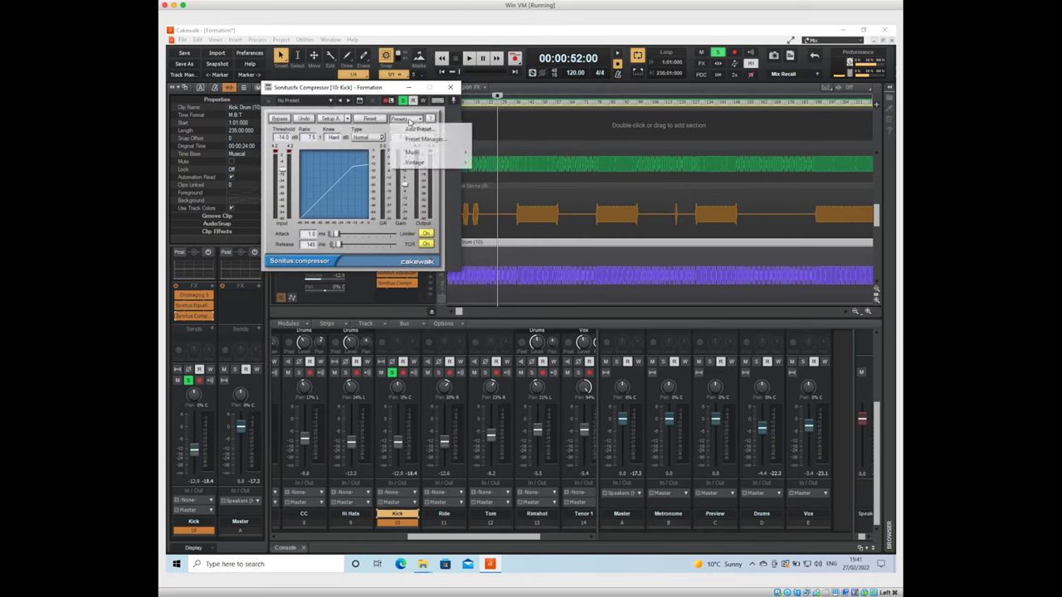
mouse_move(424, 154)
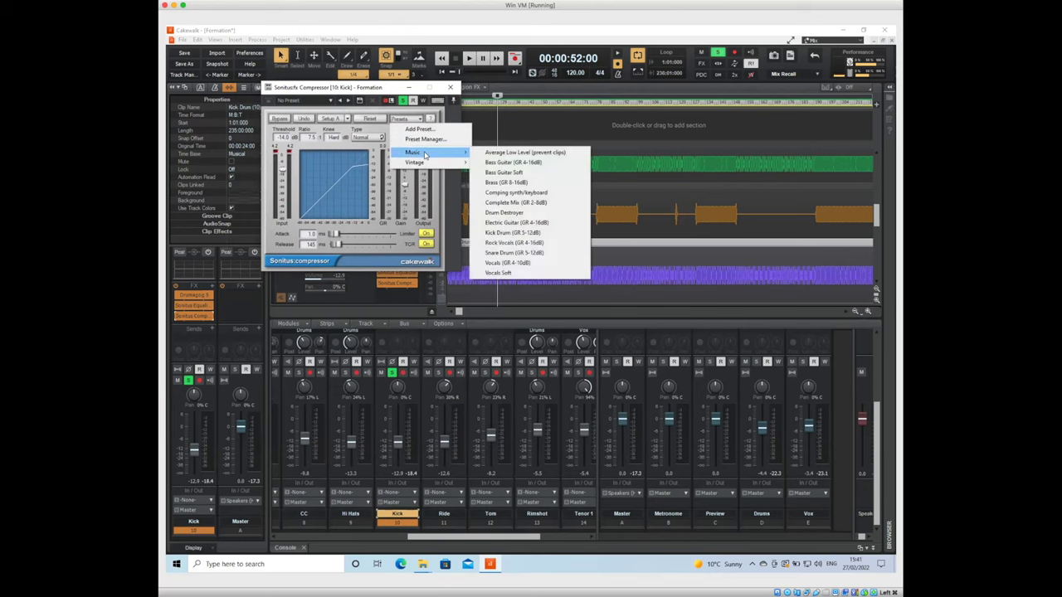
left_click(515, 232)
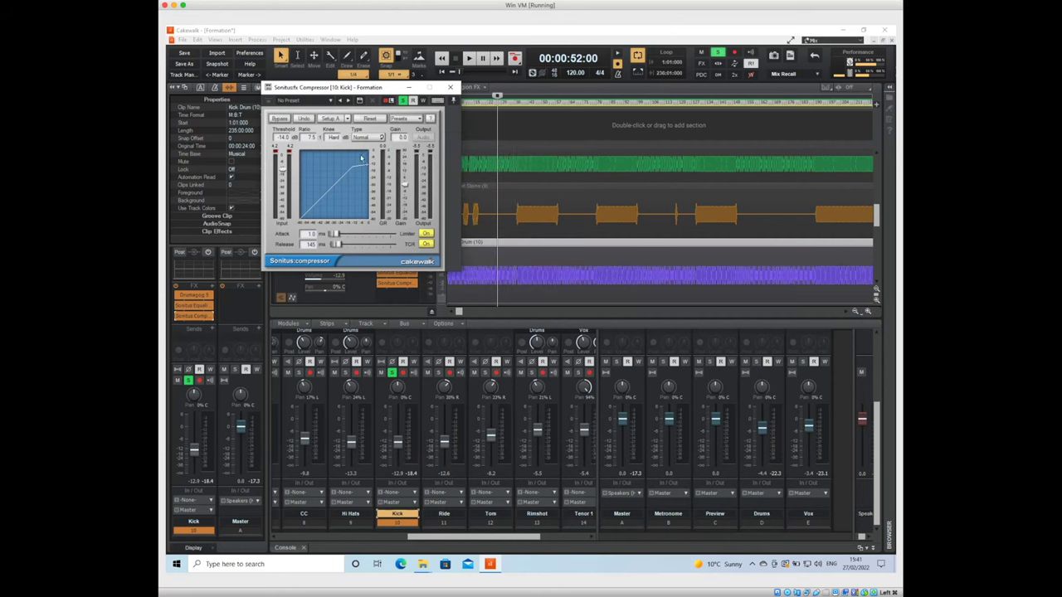
Check which Music preset is selected in the Kick's compressor
left_click(415, 121)
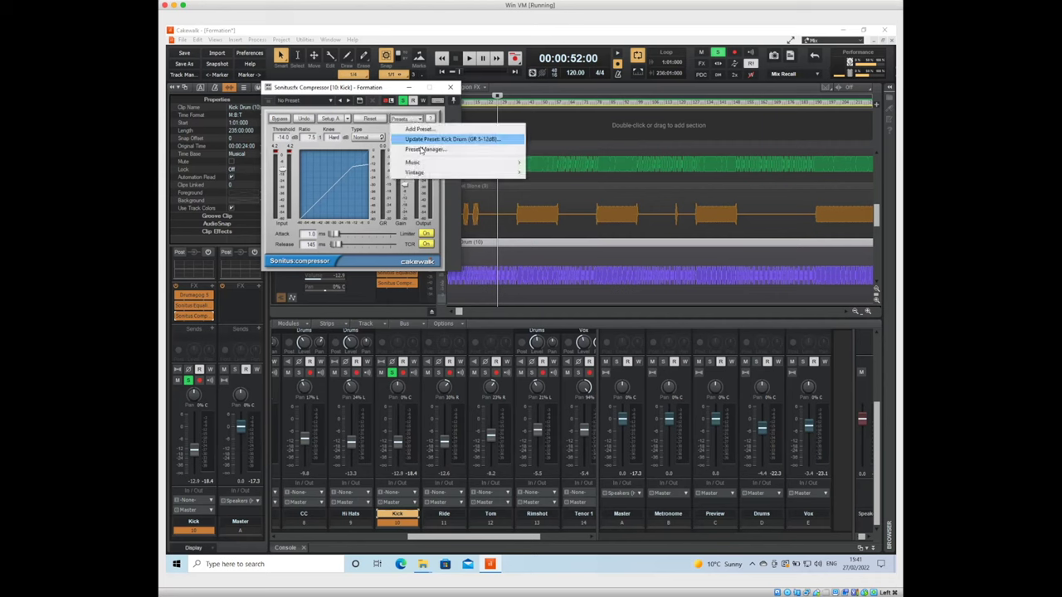
mouse_move(431, 173)
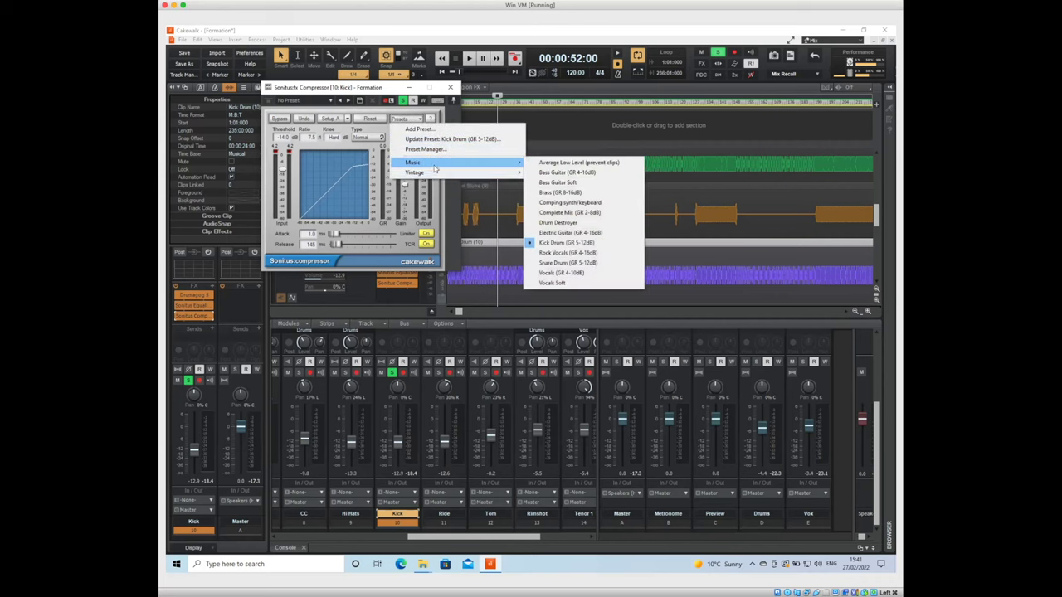
Apply the Kick Drum (GR 5-12dB) preset to the kick's compressor and open the Sonitus Equalizer on the same channel
left_click(558, 242)
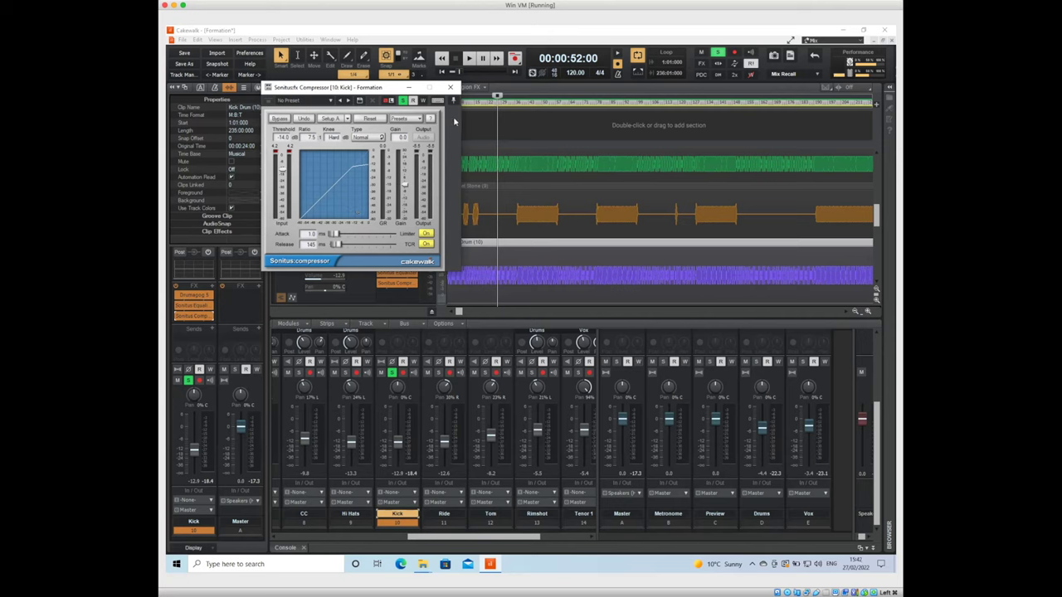
left_click(449, 87)
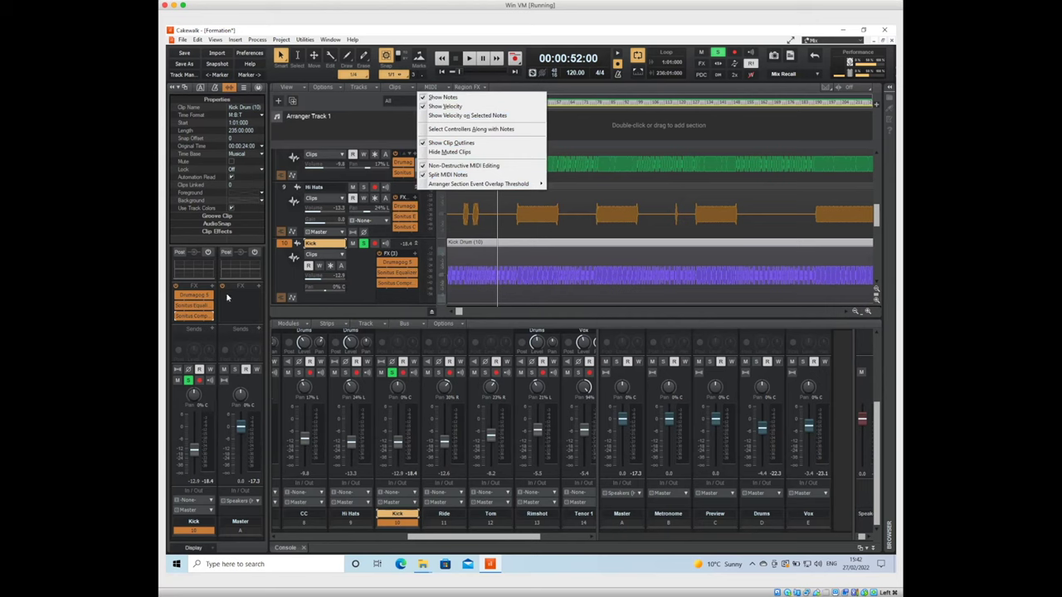
left_click(201, 322)
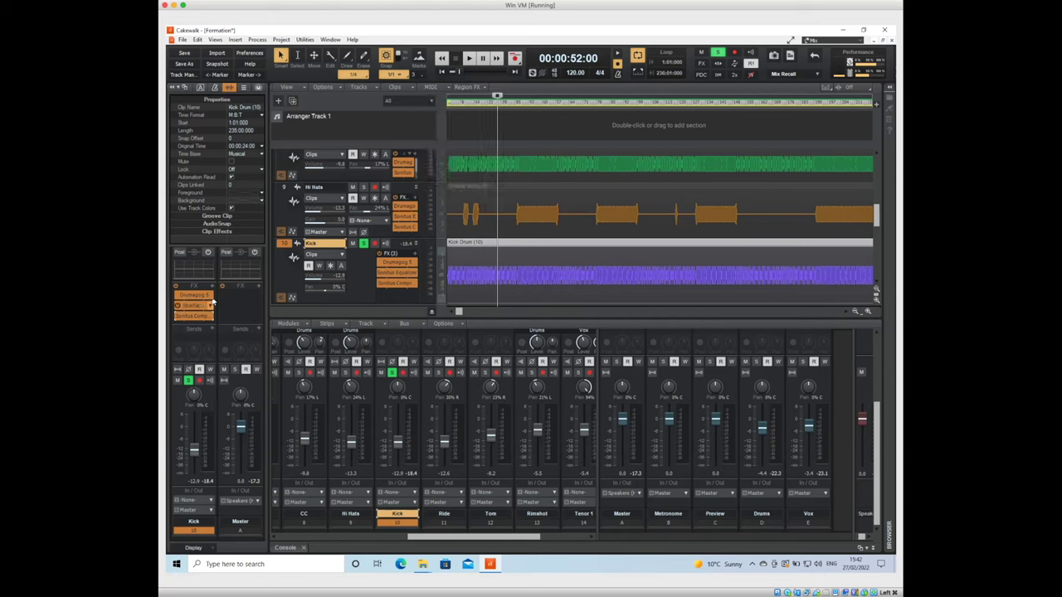
double_click(196, 307)
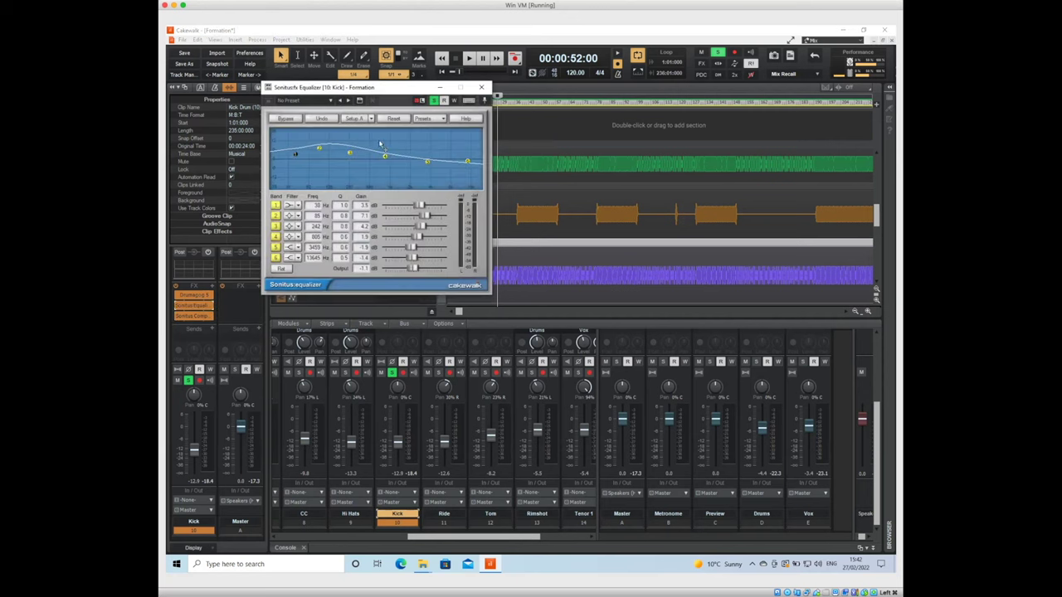
Load the Vintage EQ preset in the kick's equalizer and audition it with a short playback
left_click(445, 118)
left_click(445, 119)
left_click(445, 119)
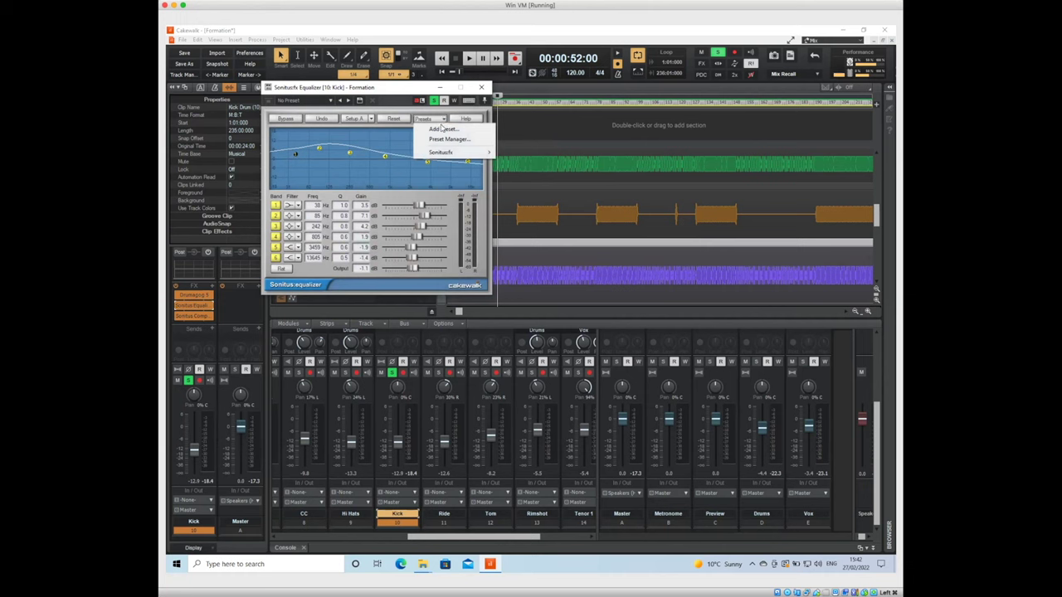
mouse_move(449, 154)
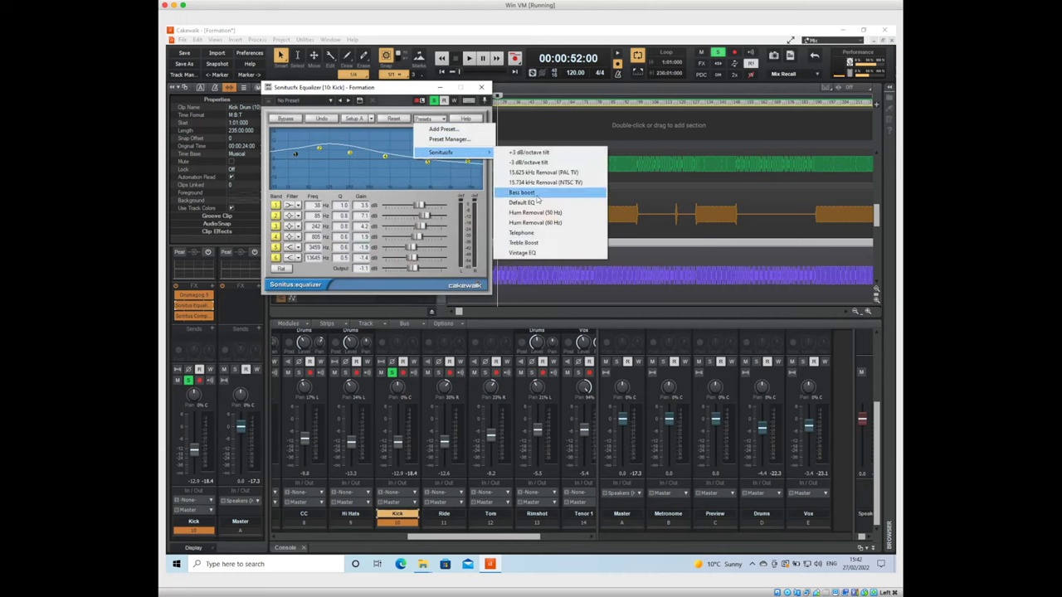
left_click(530, 253)
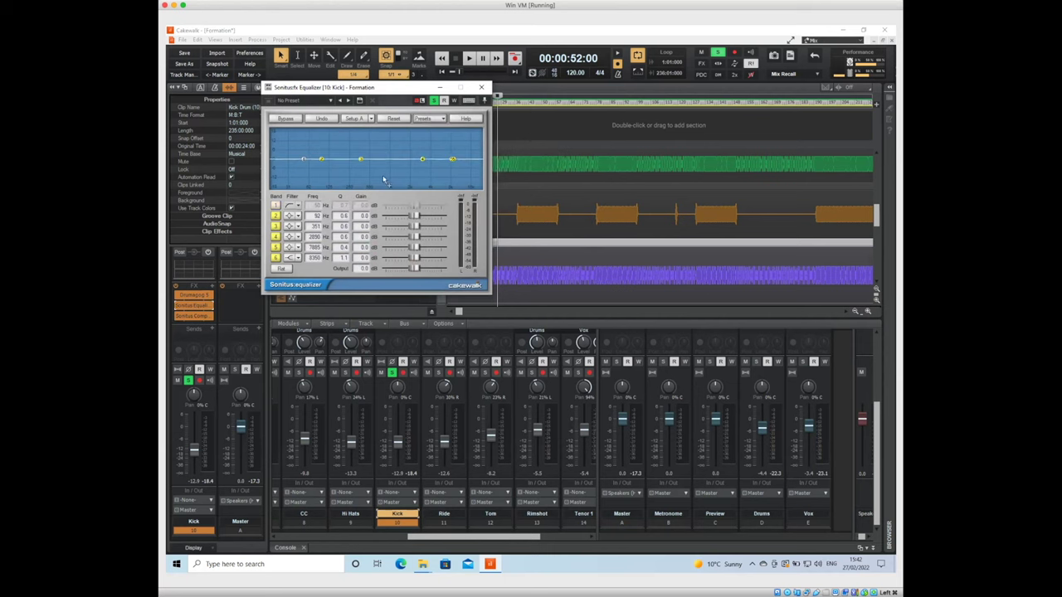
key("space")
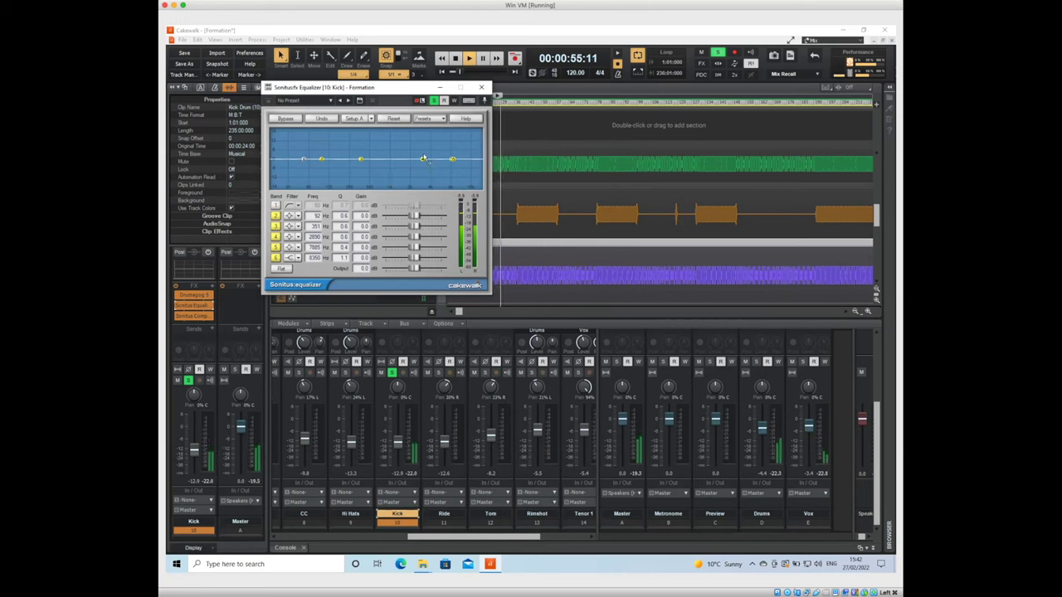
key("space")
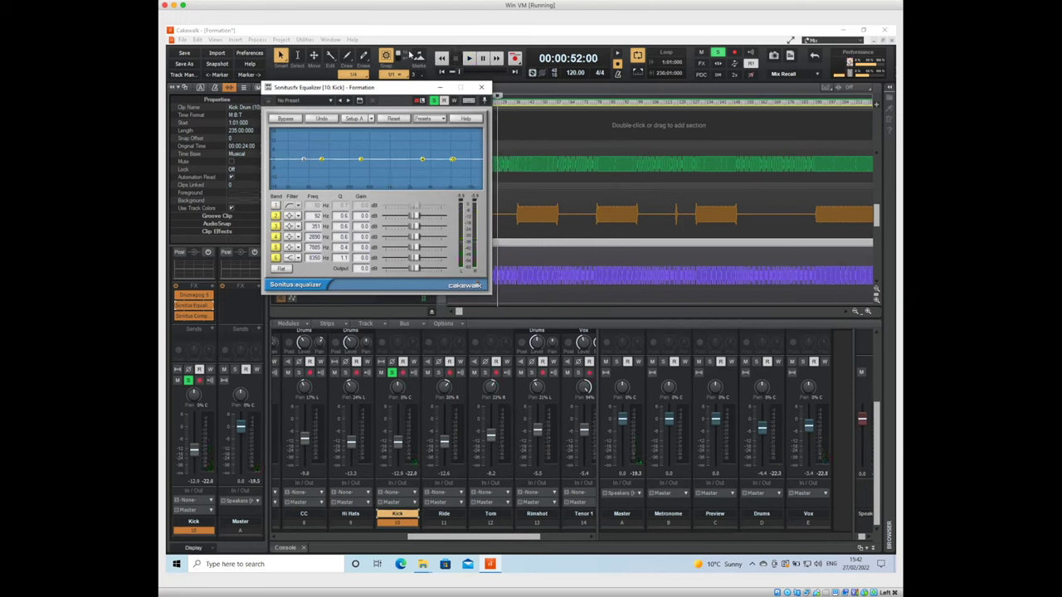
Try the Bass boost preset on the kick with a short playback, then reset the equalizer
left_click(438, 121)
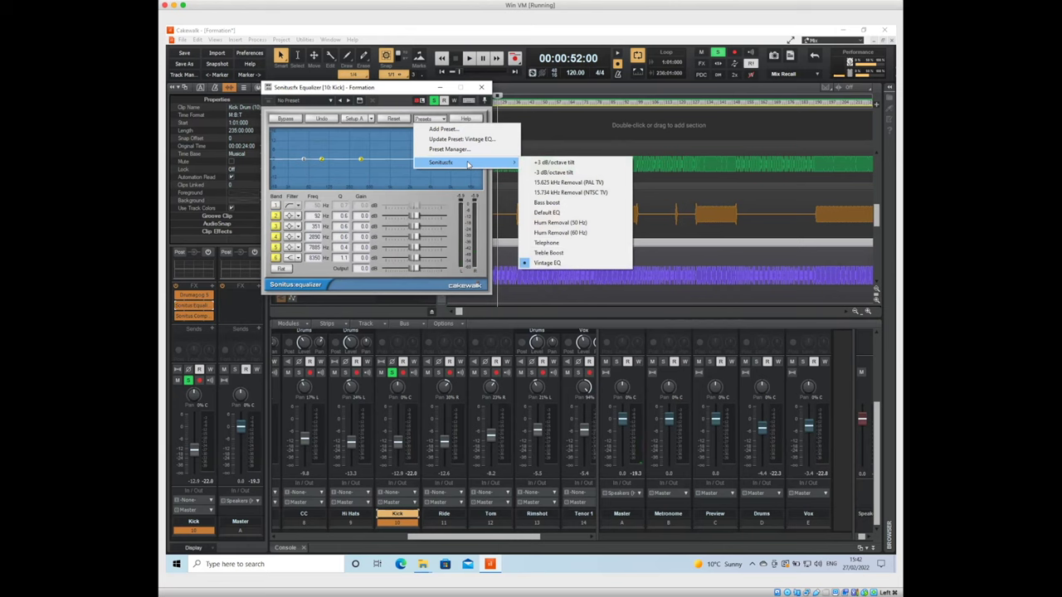
left_click(551, 204)
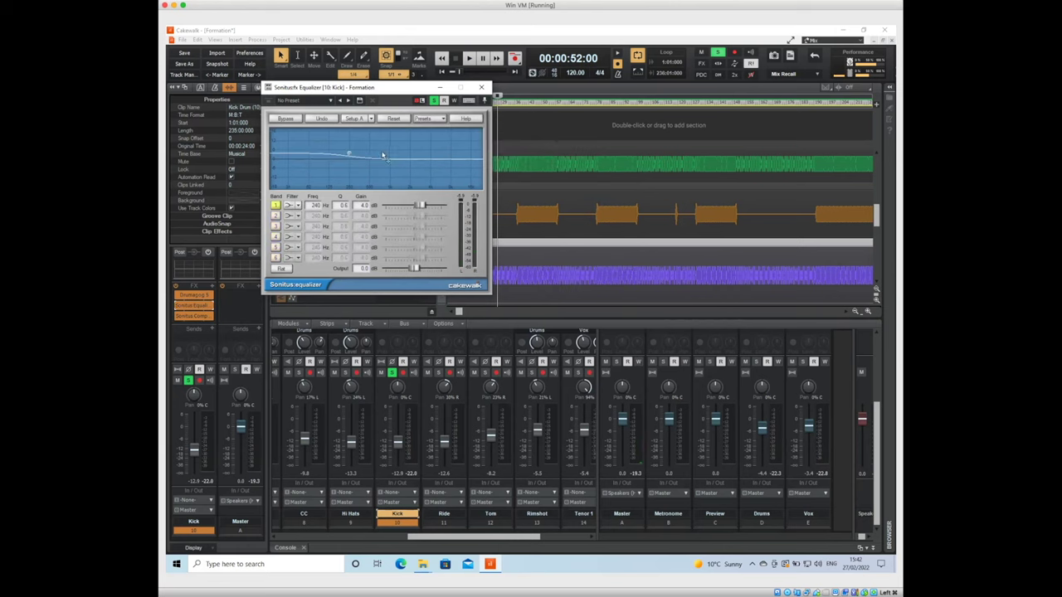
key("space")
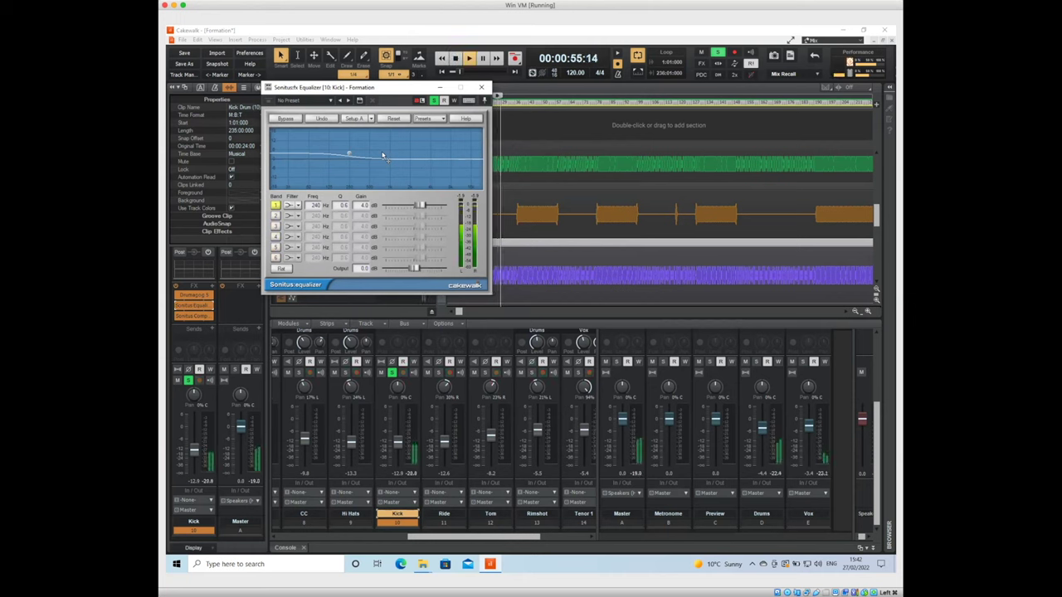
key("space")
left_click(386, 119)
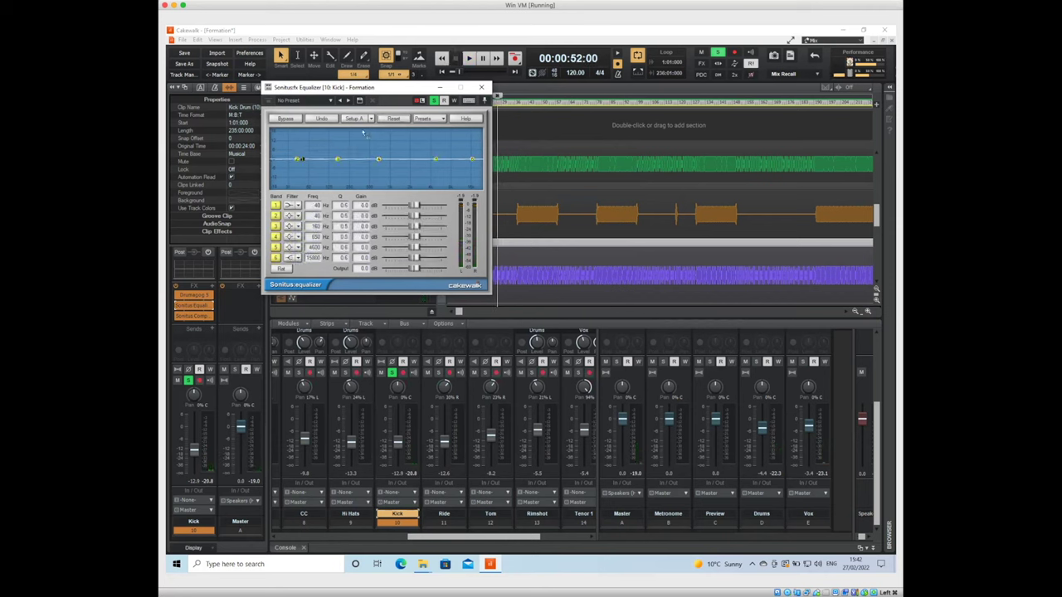
Load the Telephone preset in the kick's equalizer and play a short passage to hear it
left_click(444, 120)
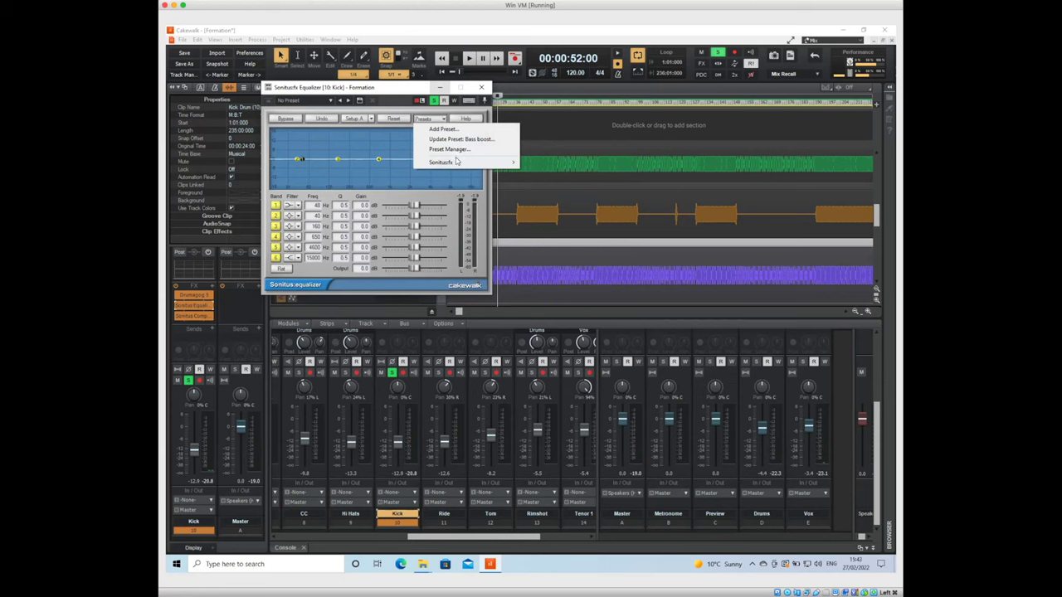
mouse_move(457, 163)
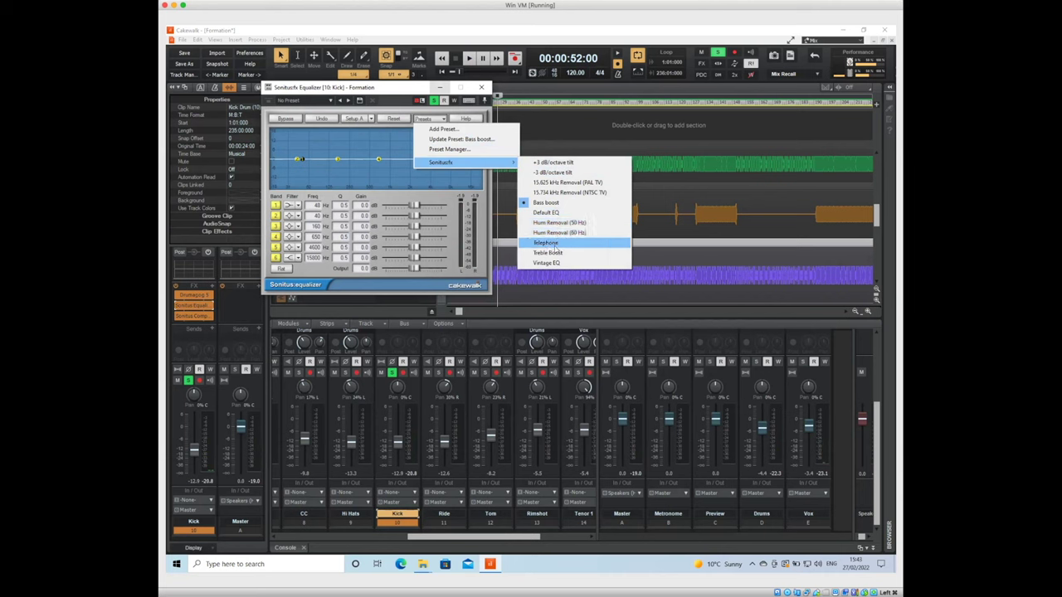
left_click(546, 243)
key("space")
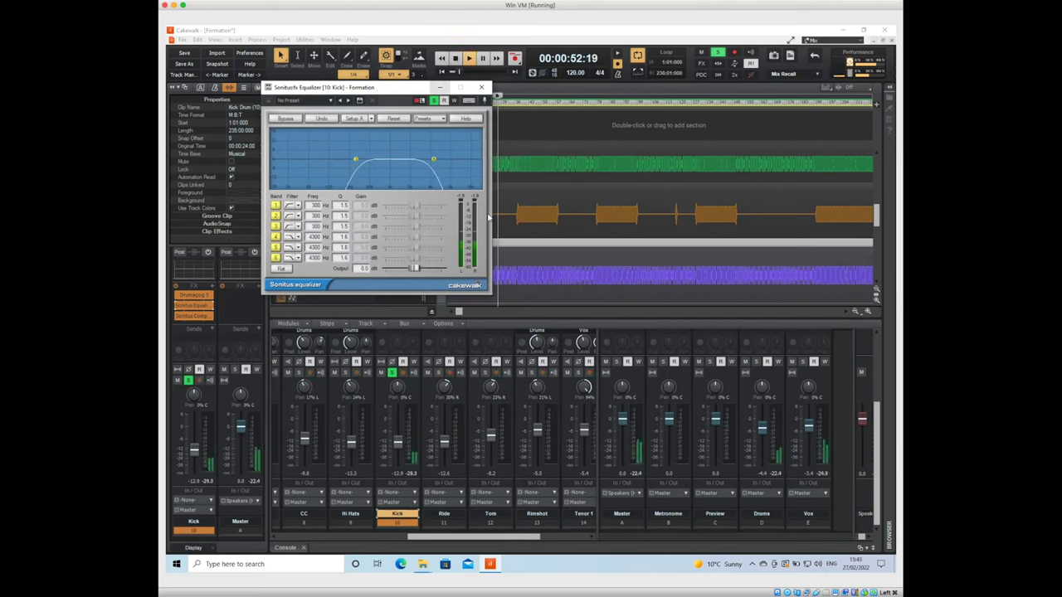
key("space")
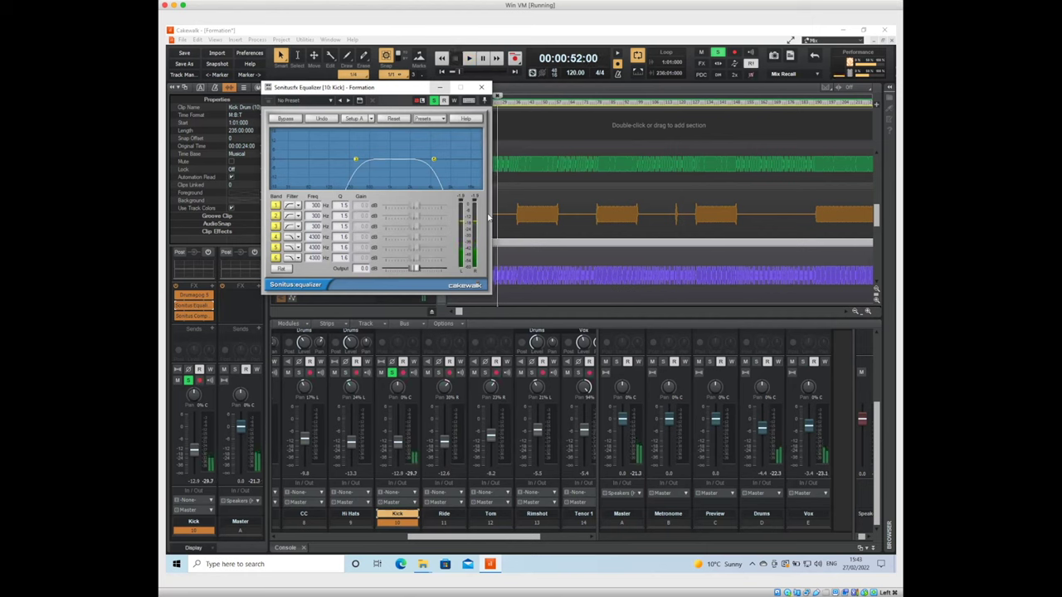
Switch the kick's equalizer to the +3 dB/octave tilt preset and audition it briefly
left_click(433, 121)
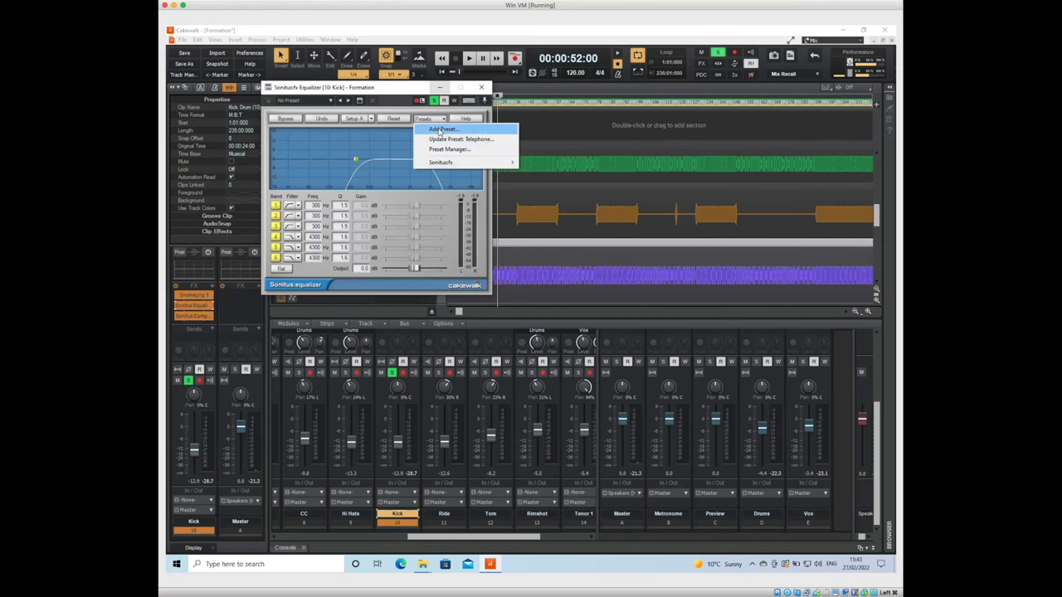
mouse_move(446, 161)
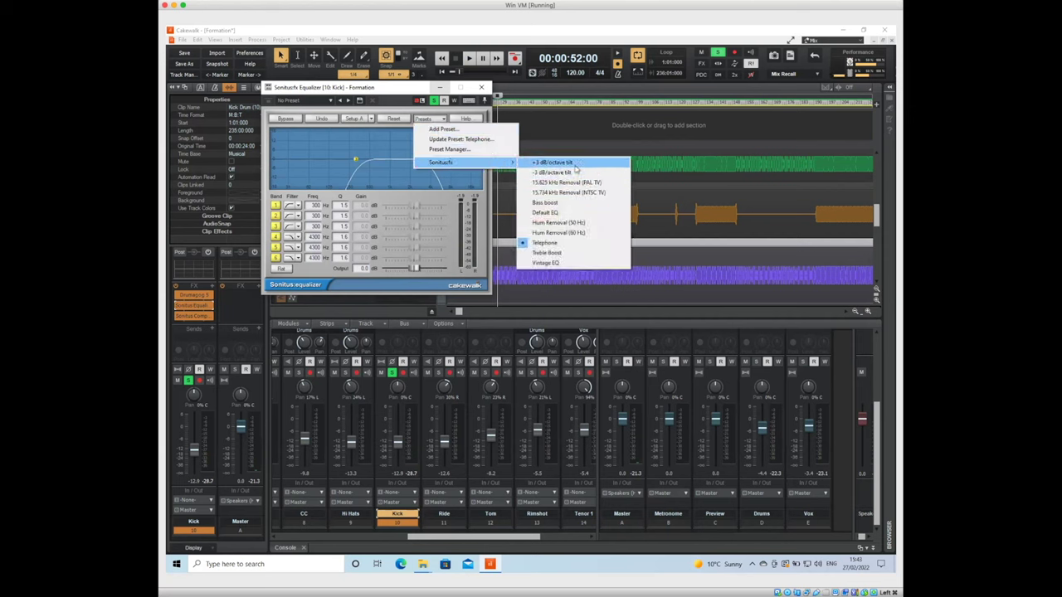
left_click(572, 162)
key("space")
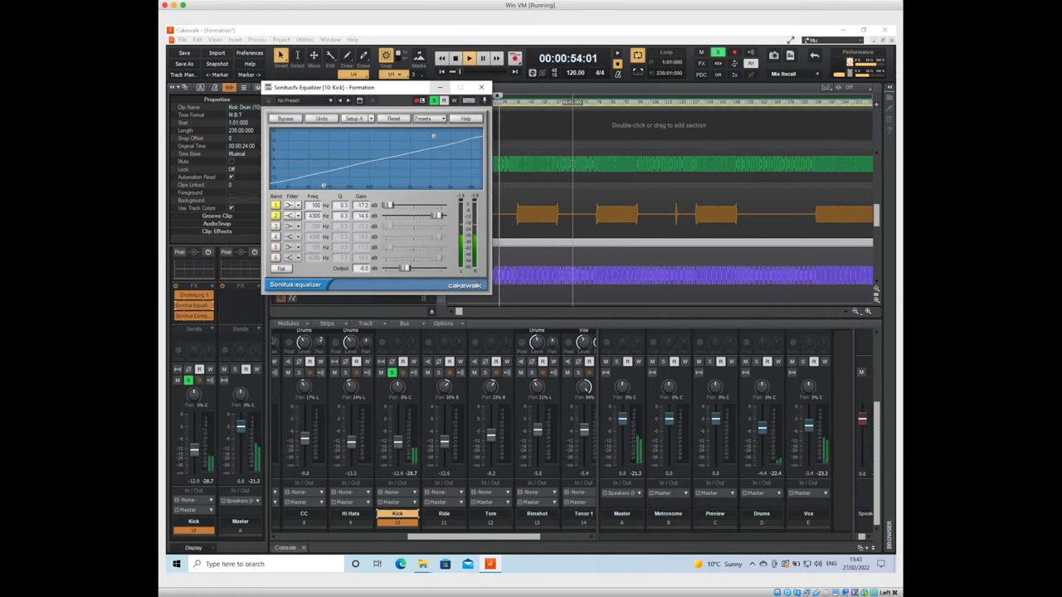
key("space")
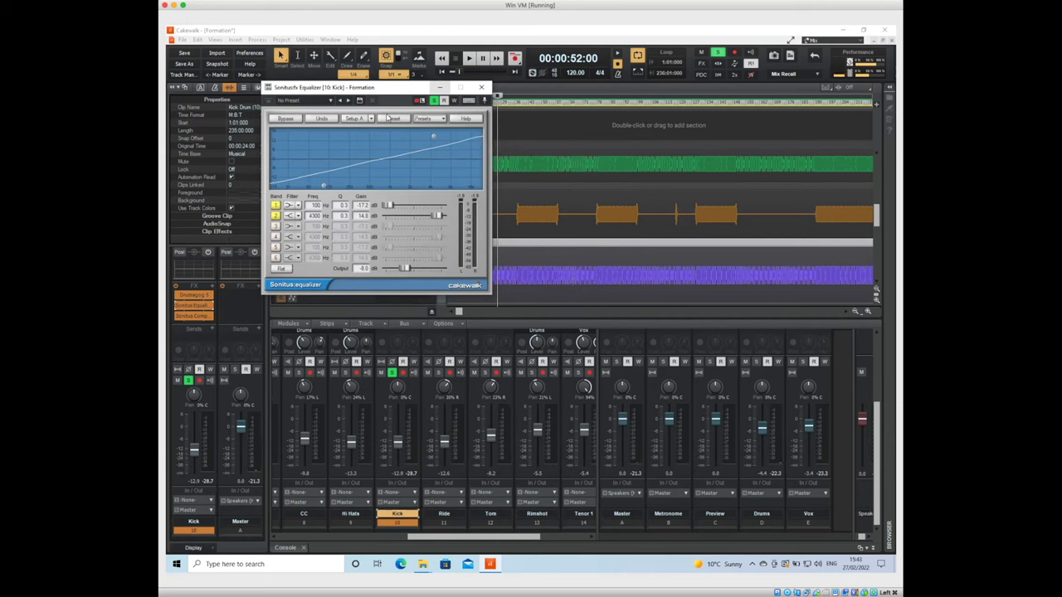
Load the Default EQ preset in the kick's equalizer as a flat starting point
left_click(423, 119)
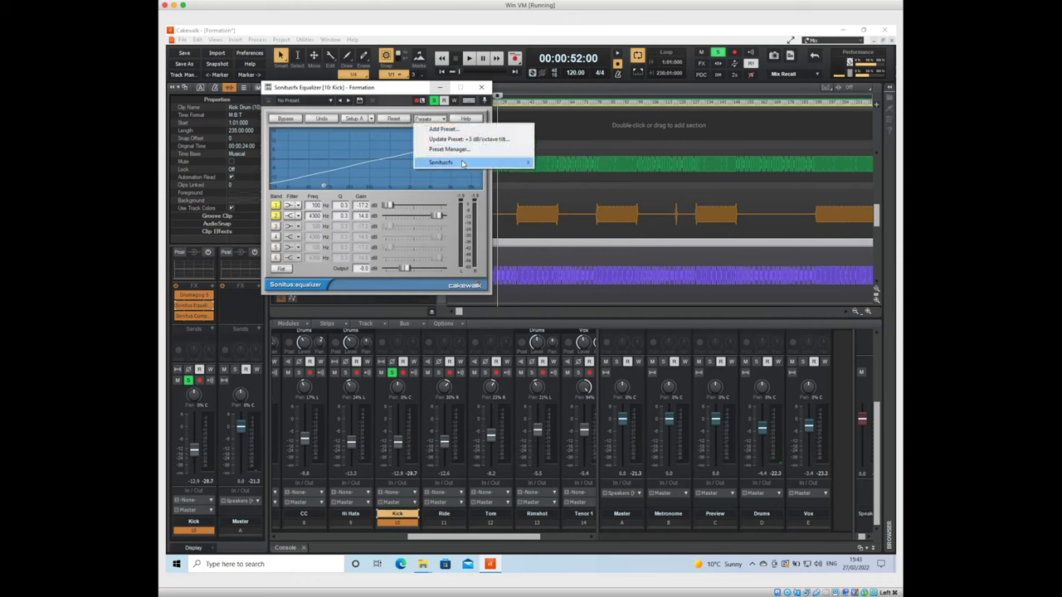
mouse_move(462, 163)
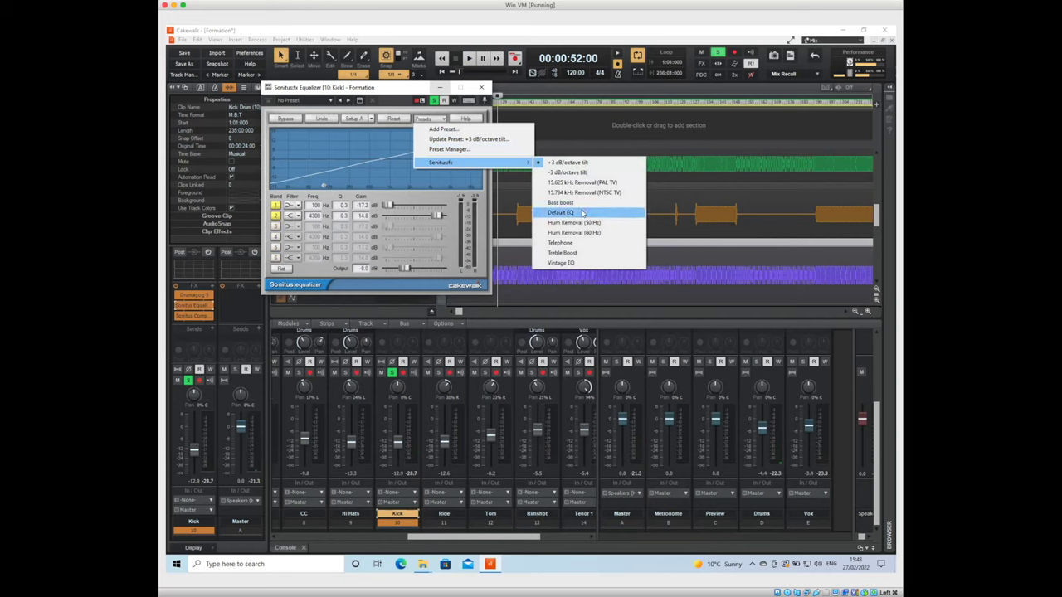
left_click(563, 212)
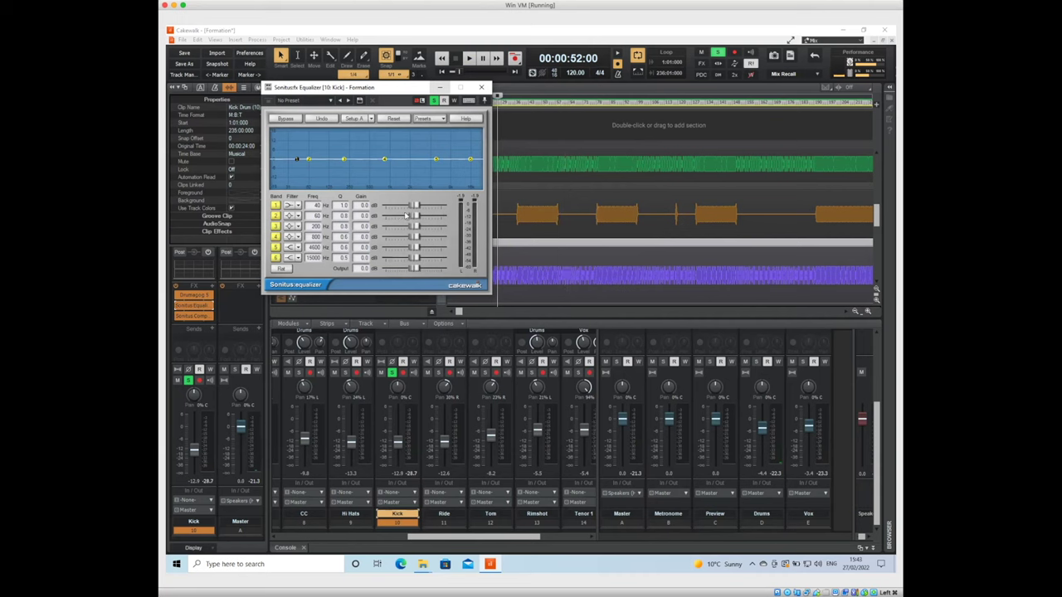
Set the gains of equalizer bands 1 to 6 to 8.2, 3.6, 0.6, 0.5, -2.7 and -4.4 dB and audition the kick
mouse_move(414, 206)
left_mouse_down()
mouse_move(426, 205)
mouse_move(420, 216)
left_mouse_up()
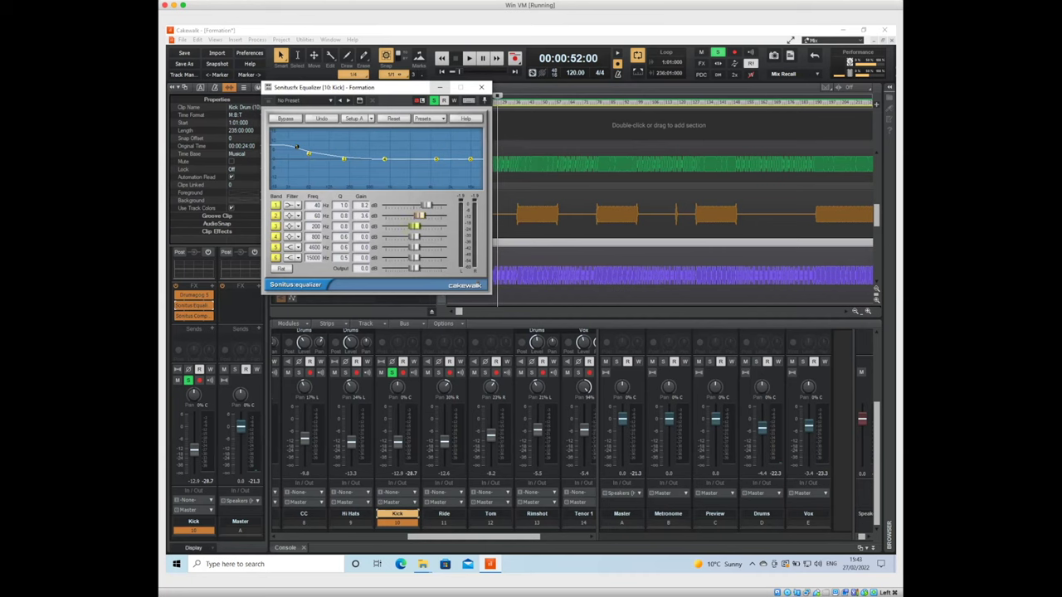
left_click_drag(416, 239, 417, 241)
left_click_drag(414, 248, 408, 257)
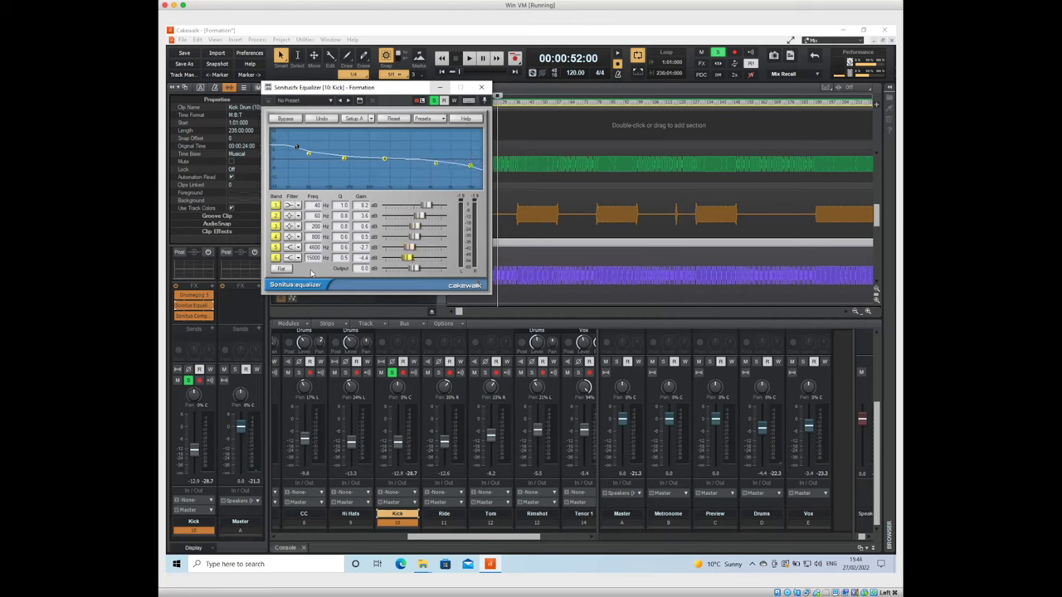
key("space")
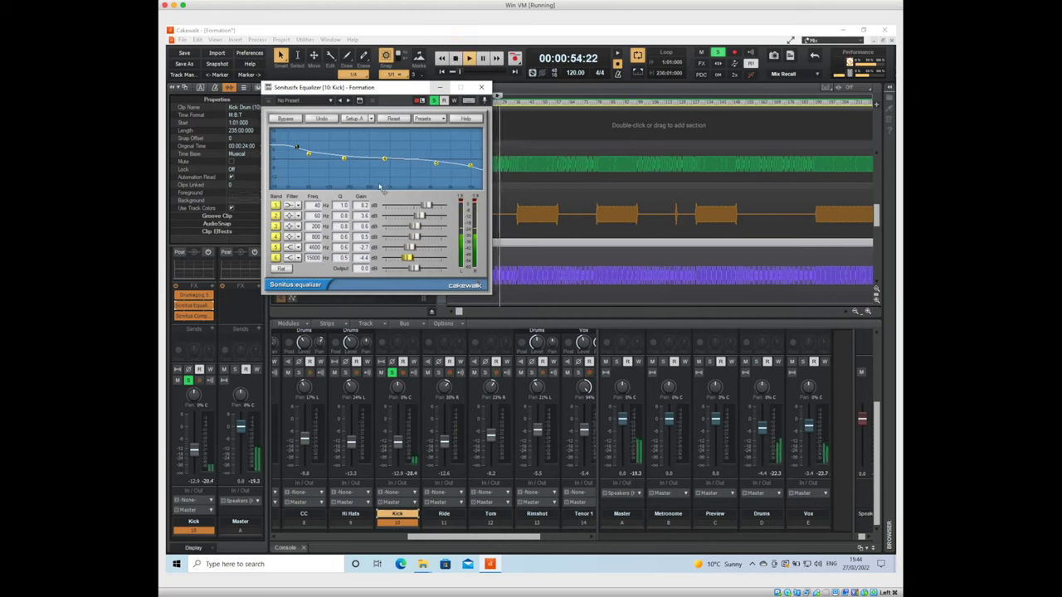
key("space")
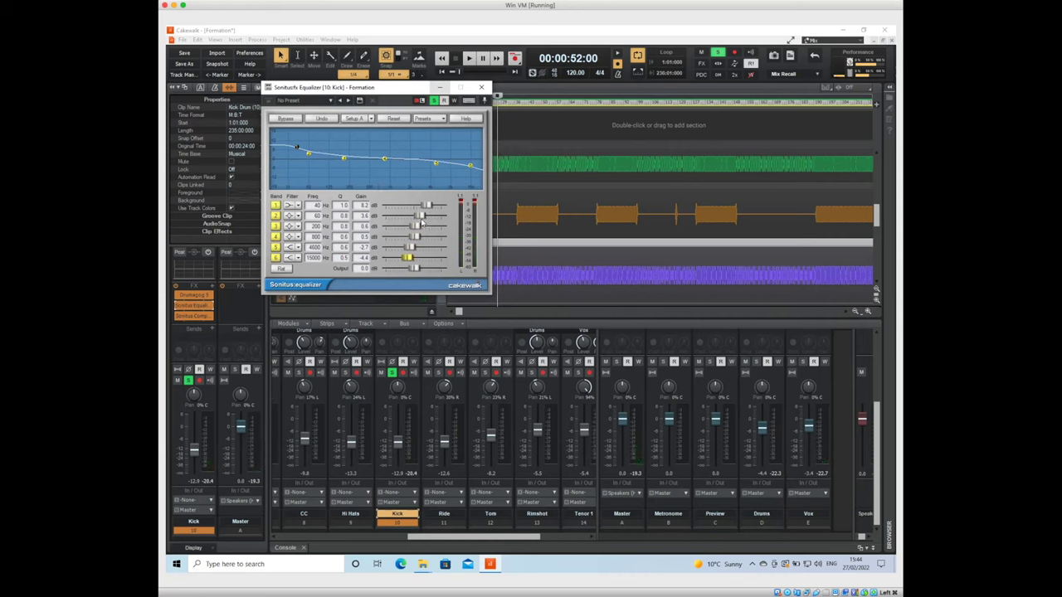
Raise the 60 Hz band's gain to 5.0 dB and the 200 Hz band's to 2.8 dB, and audition the kick
left_click_drag(420, 217, 422, 216)
left_click_drag(414, 227, 419, 225)
key("space")
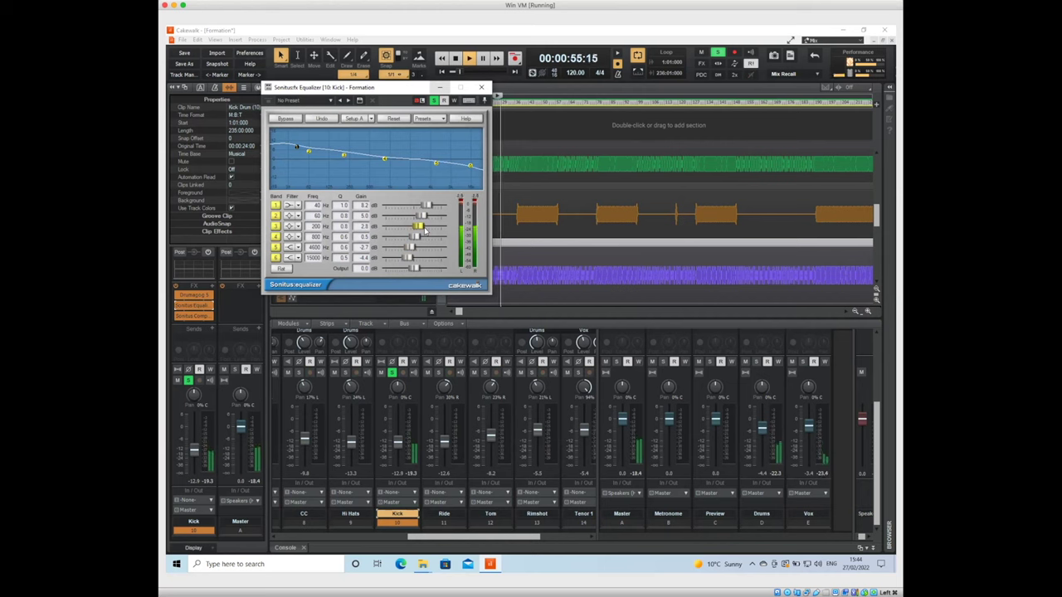
key("space")
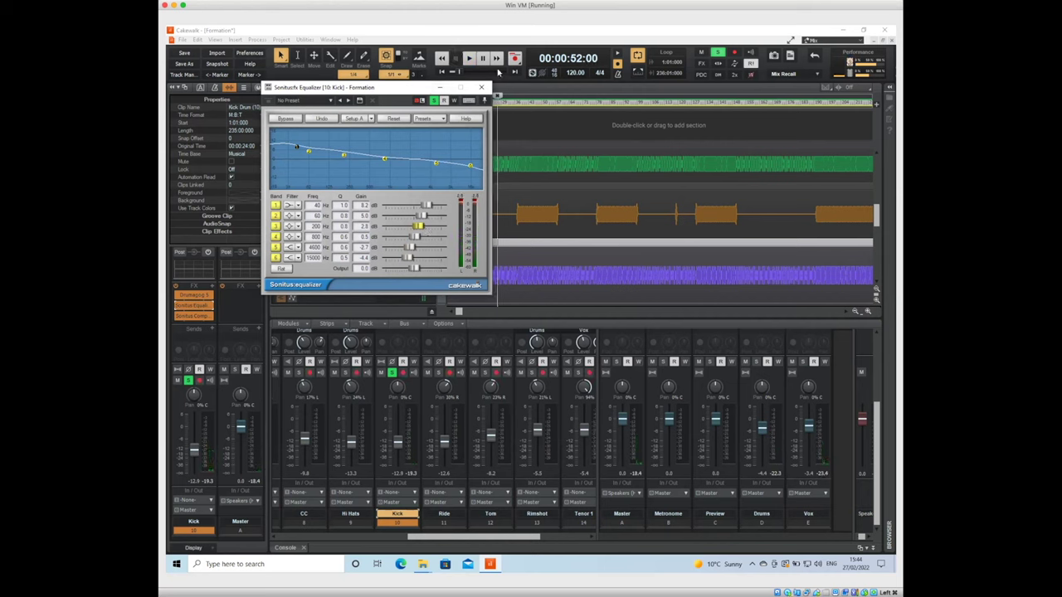
Close the equalizer, reopen the kick's Sonitus Compressor, and lower its threshold to -16.3 dB while checking it in playback
left_click(482, 85)
left_click(469, 87)
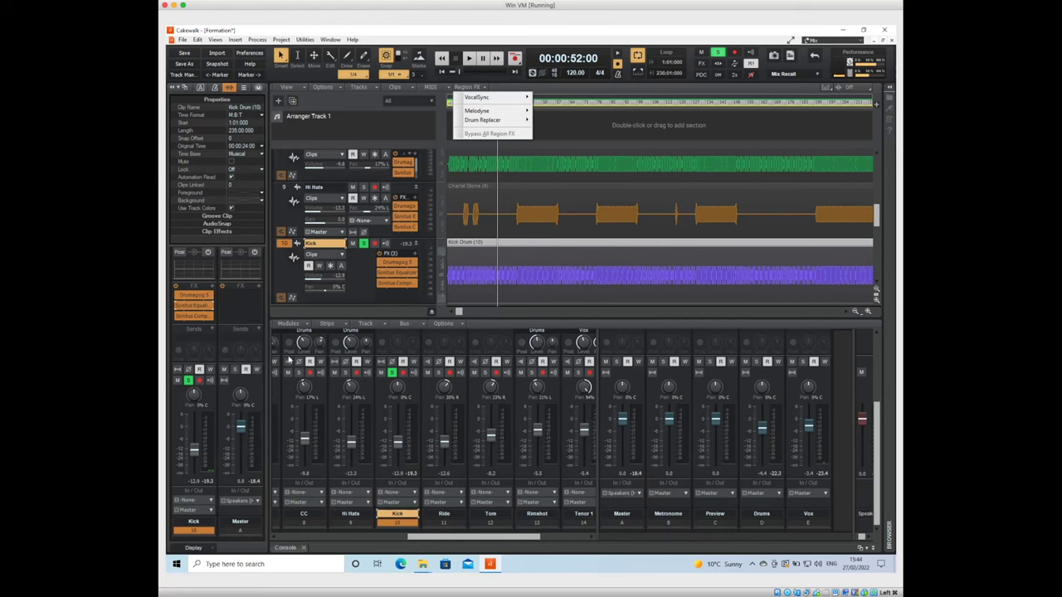
left_click(201, 316)
double_click(201, 316)
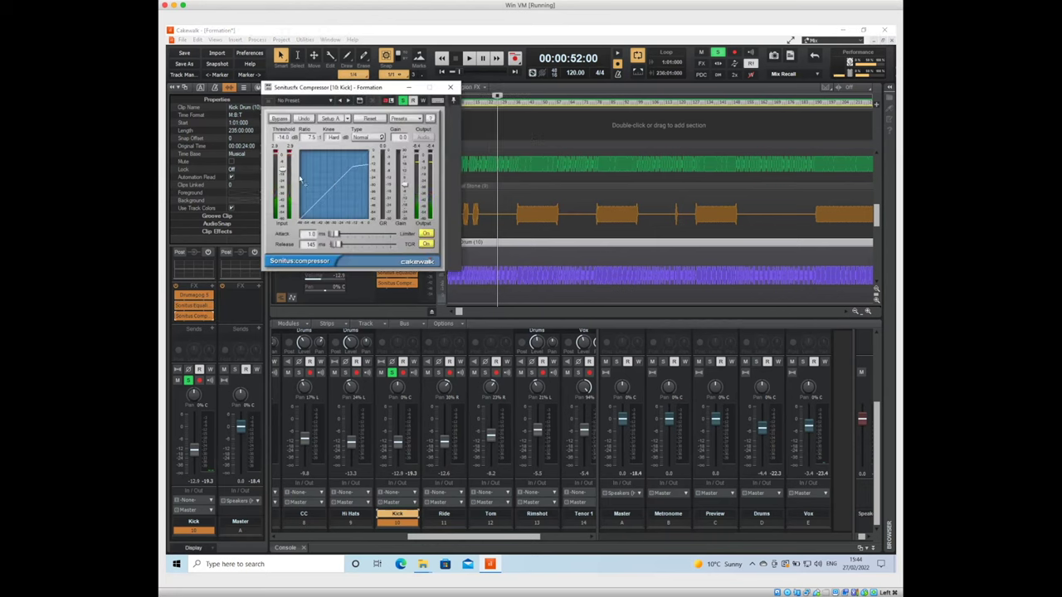
key("space")
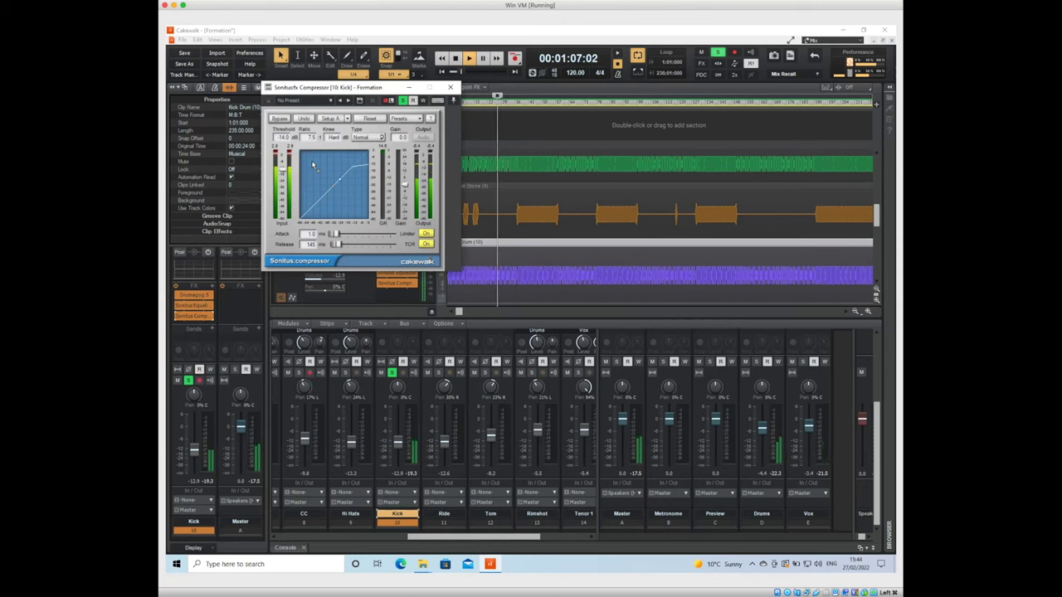
key("space")
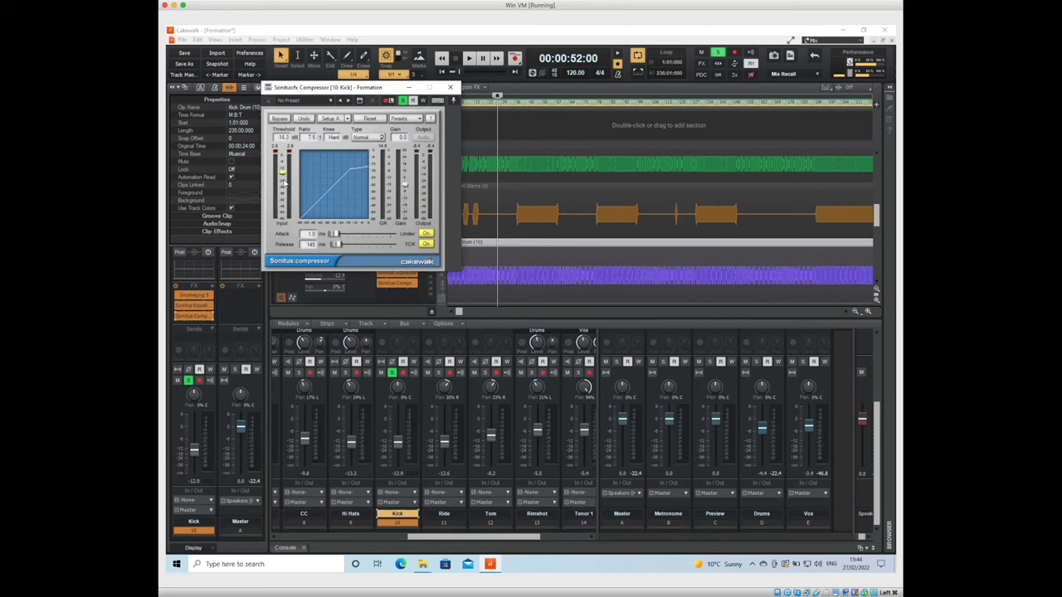
key("space")
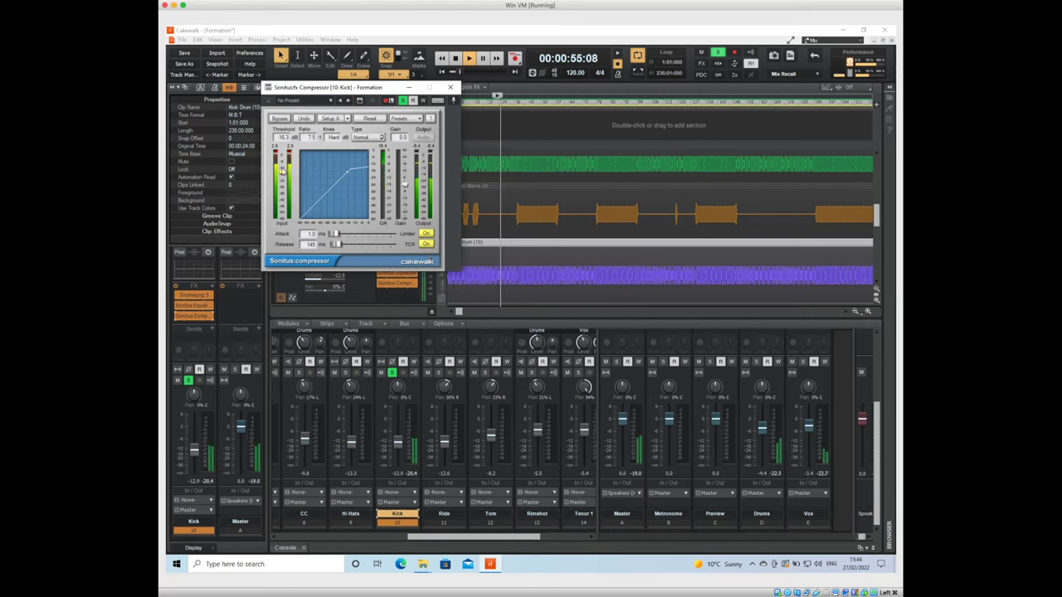
Set the kick compressor's threshold to -13.2 dB, auditioning -12.5 and -10.0 dB along the way, and close the compressor
key("space")
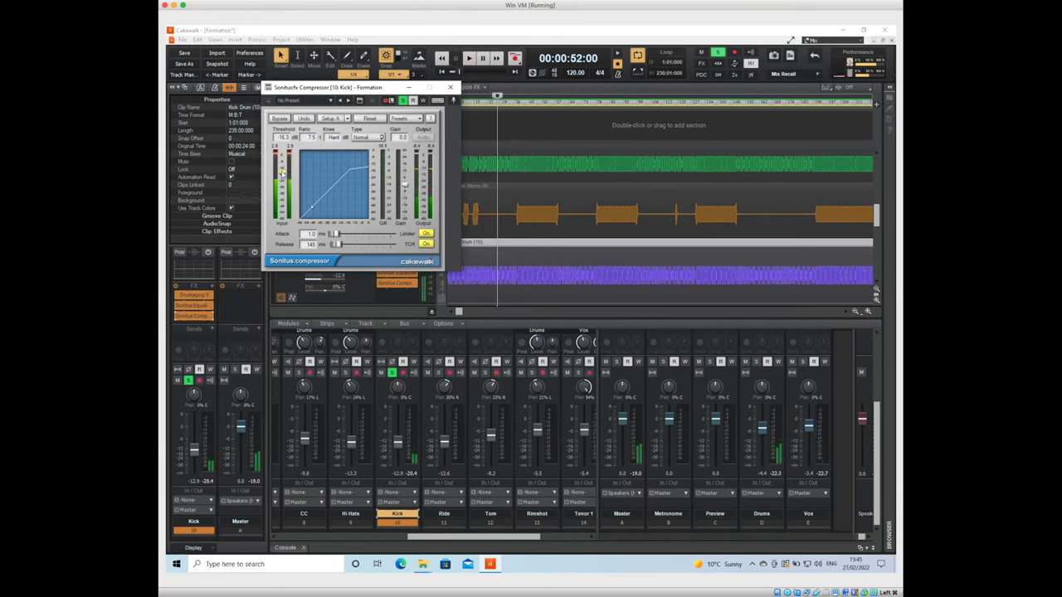
left_click_drag(282, 174, 282, 168)
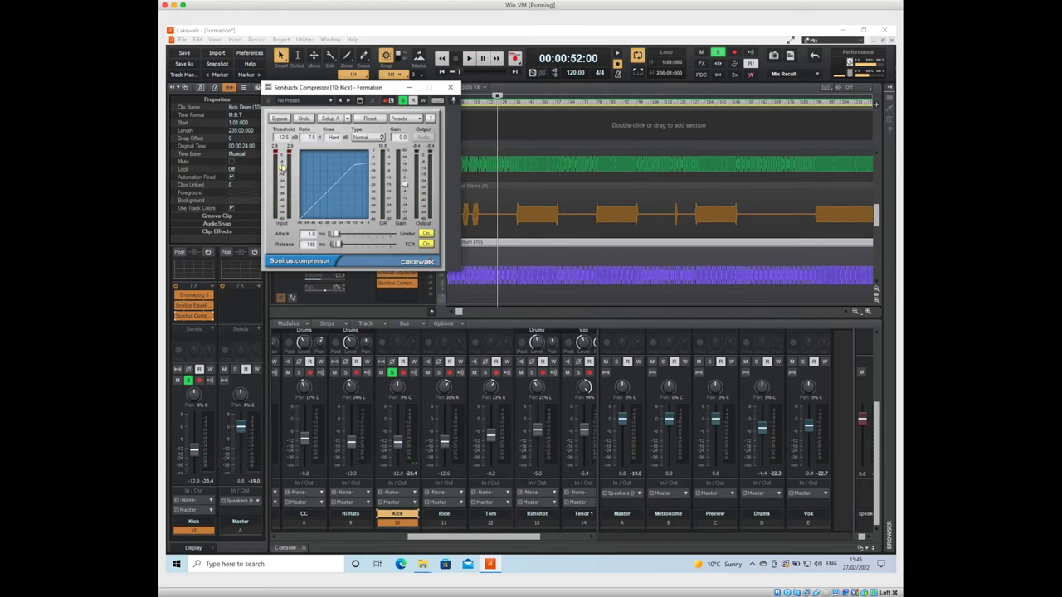
key("space")
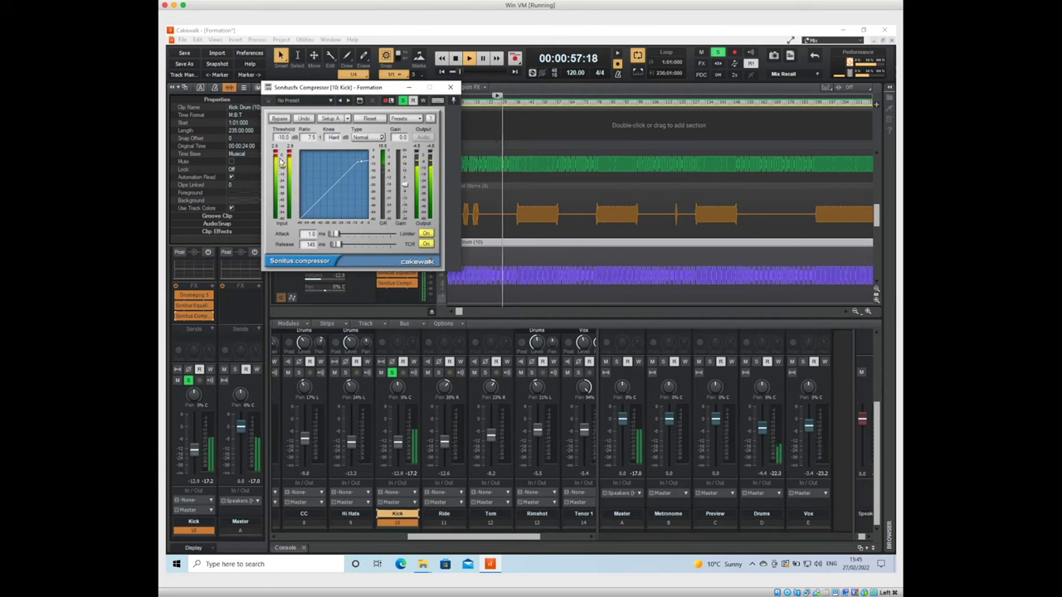
key("space")
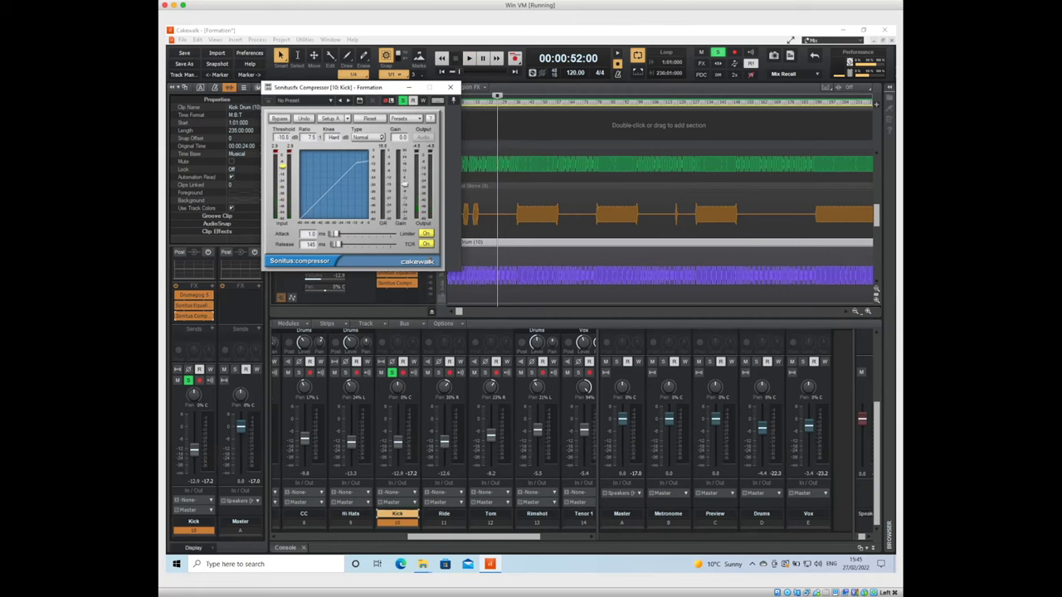
key("space")
scroll(281, 177, "up", 3)
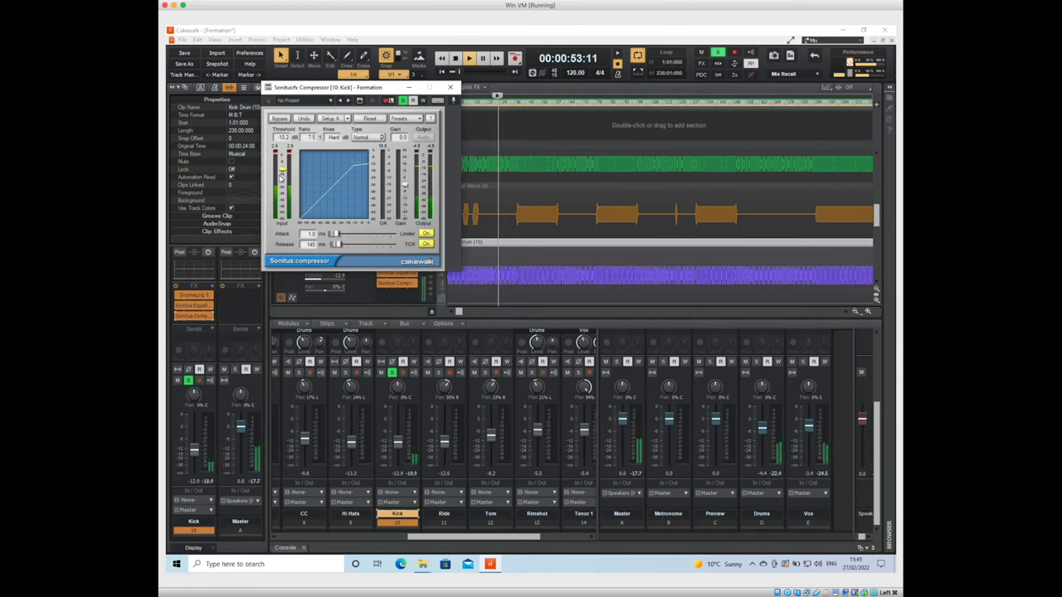
scroll(281, 176, "down", 3)
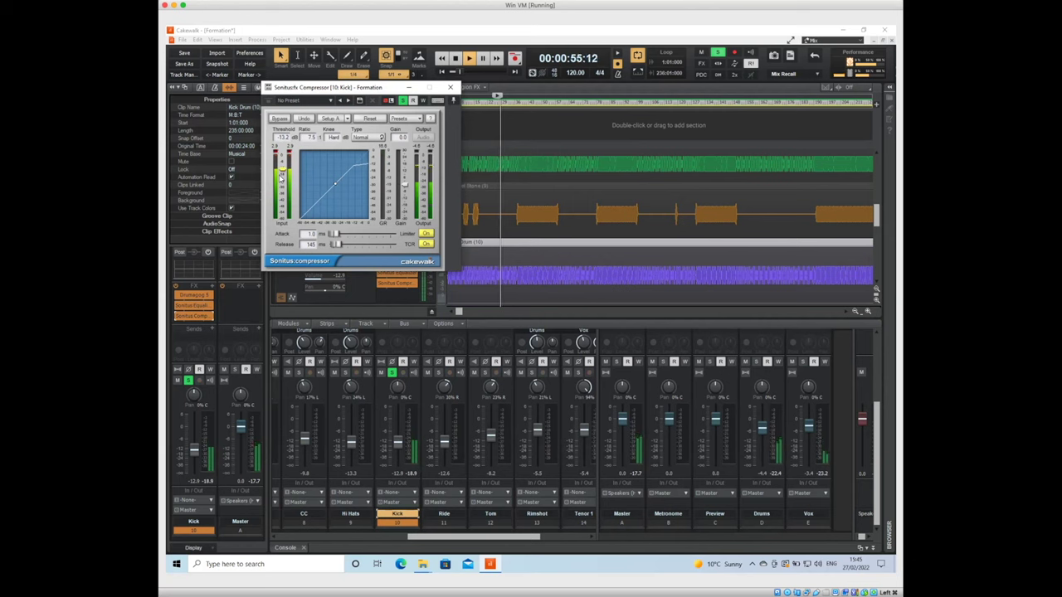
key("space")
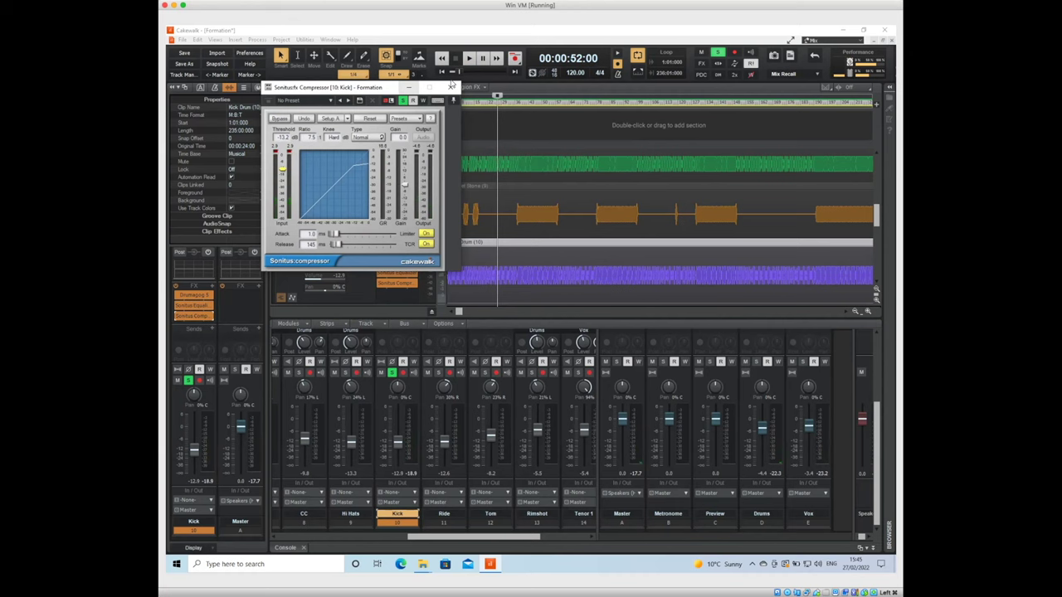
left_click(451, 87)
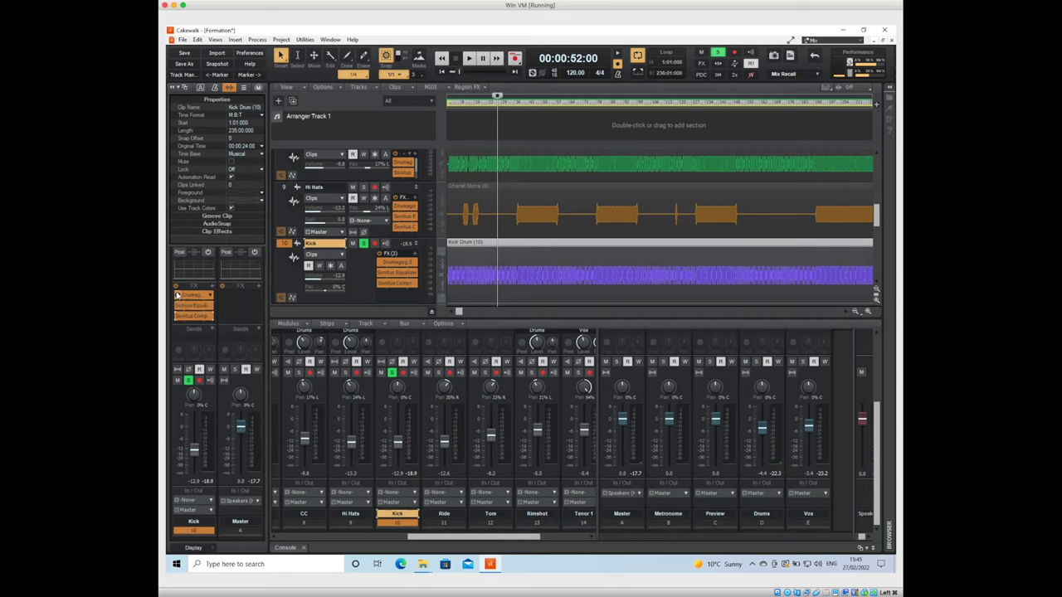
Look through the track list and console strips from Alto 1 to Tenor 3 to review the project's existing tracks
scroll(281, 170, "up", 3)
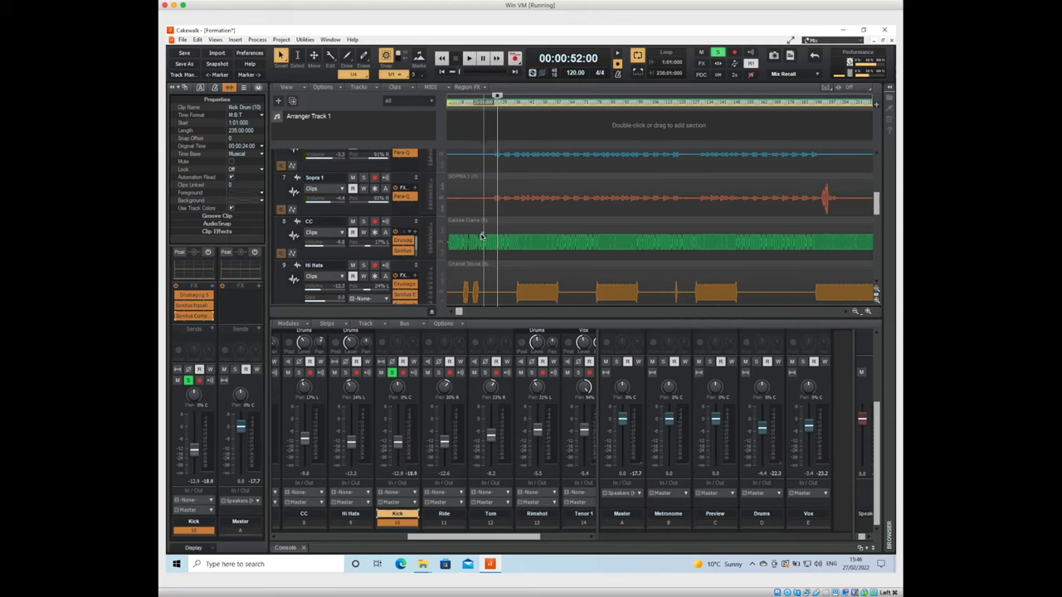
scroll(471, 237, "up", 1)
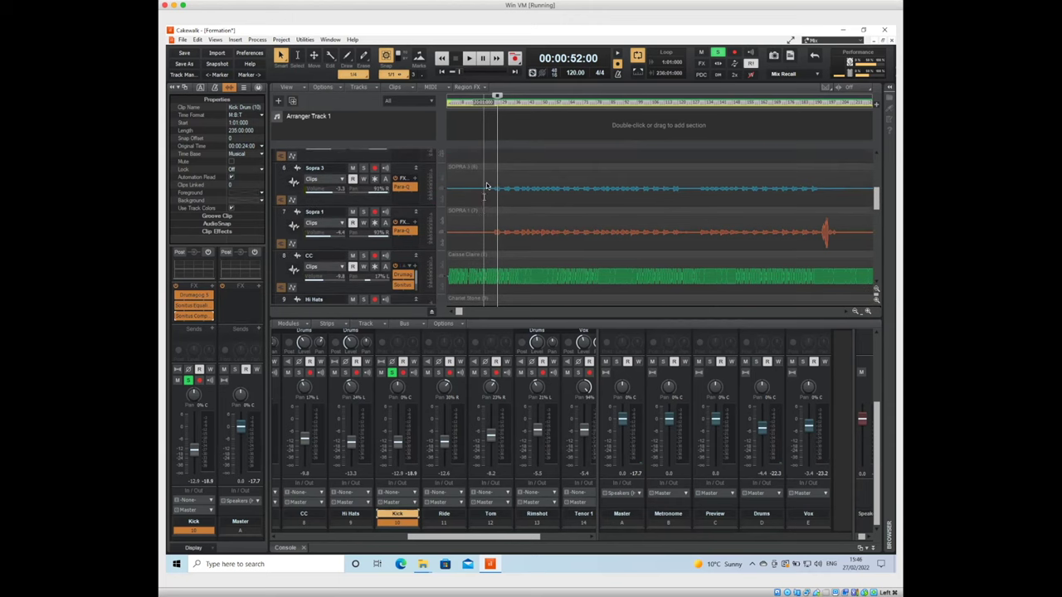
scroll(480, 209, "up", 3)
scroll(475, 211, "up", 2)
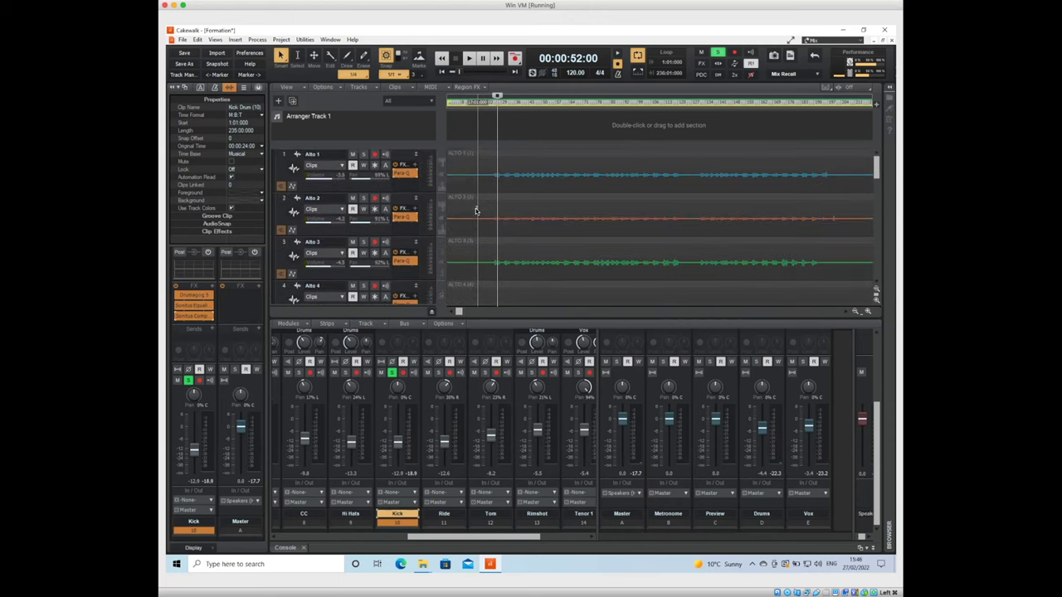
scroll(436, 207, "down", 6)
scroll(420, 203, "up", 2)
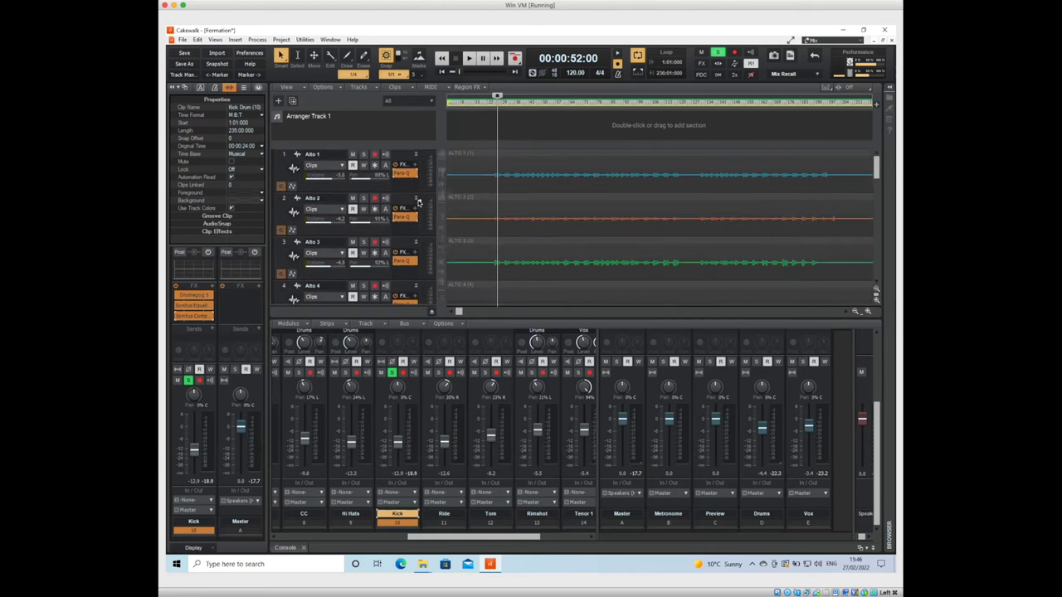
scroll(408, 212, "up", 2)
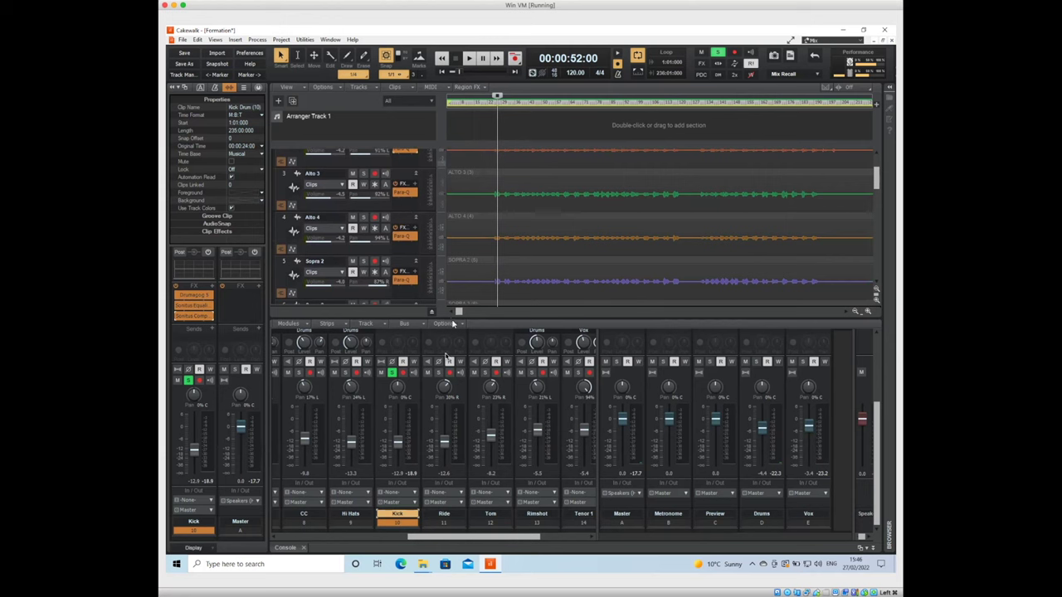
left_click_drag(464, 541, 314, 540)
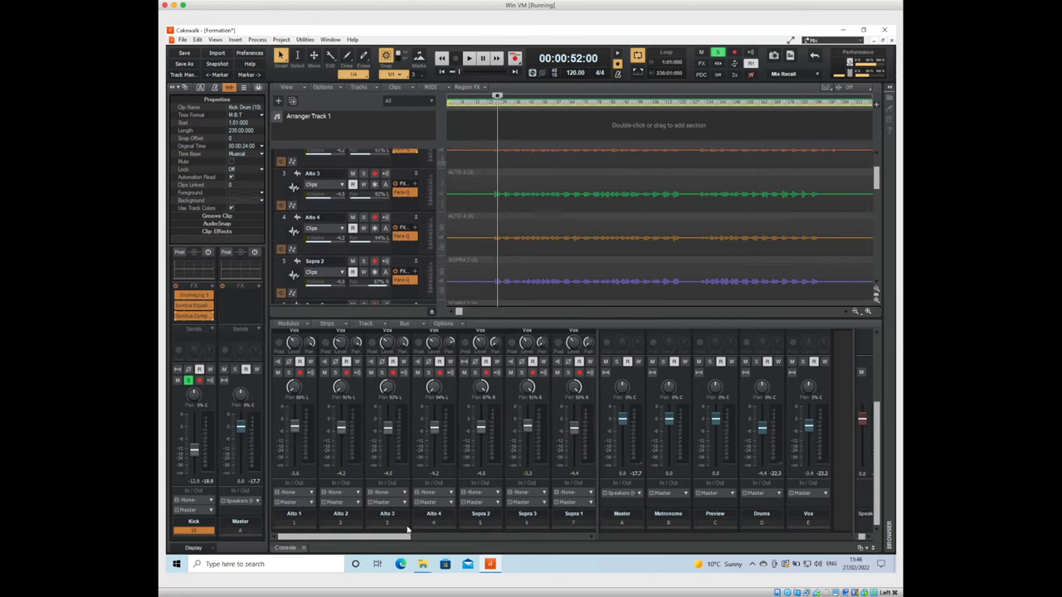
left_click_drag(406, 537, 587, 538)
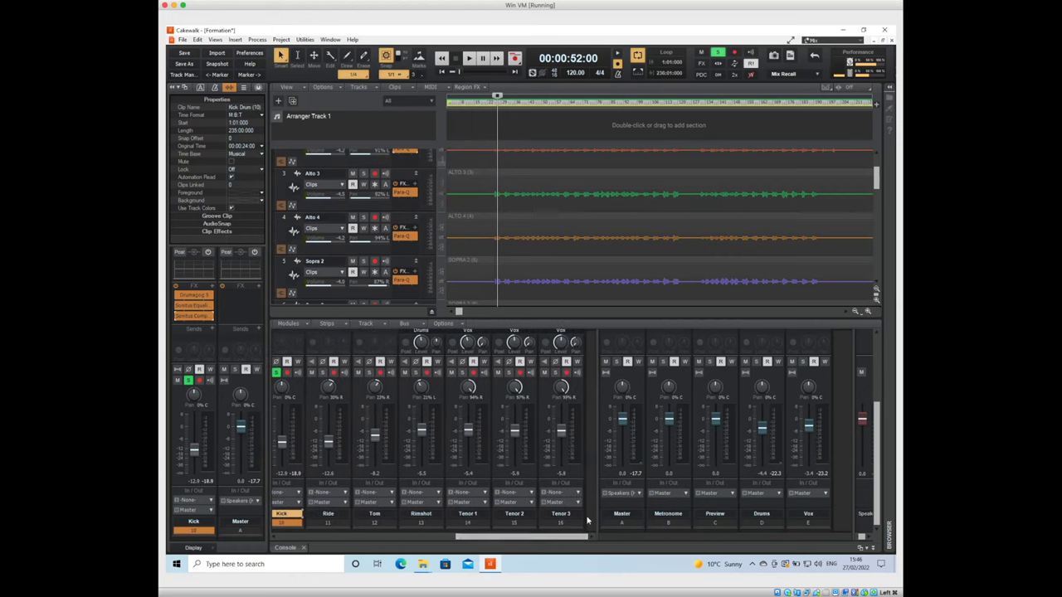
Insert a new audio track after Tenor 3 and rename it Lead
left_click(235, 39)
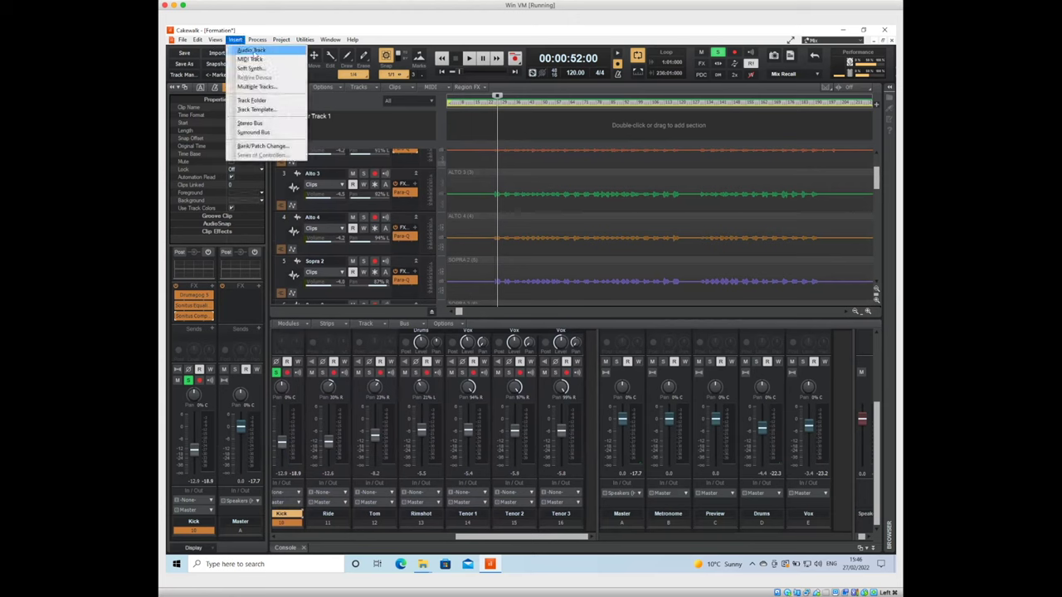
left_click(251, 52)
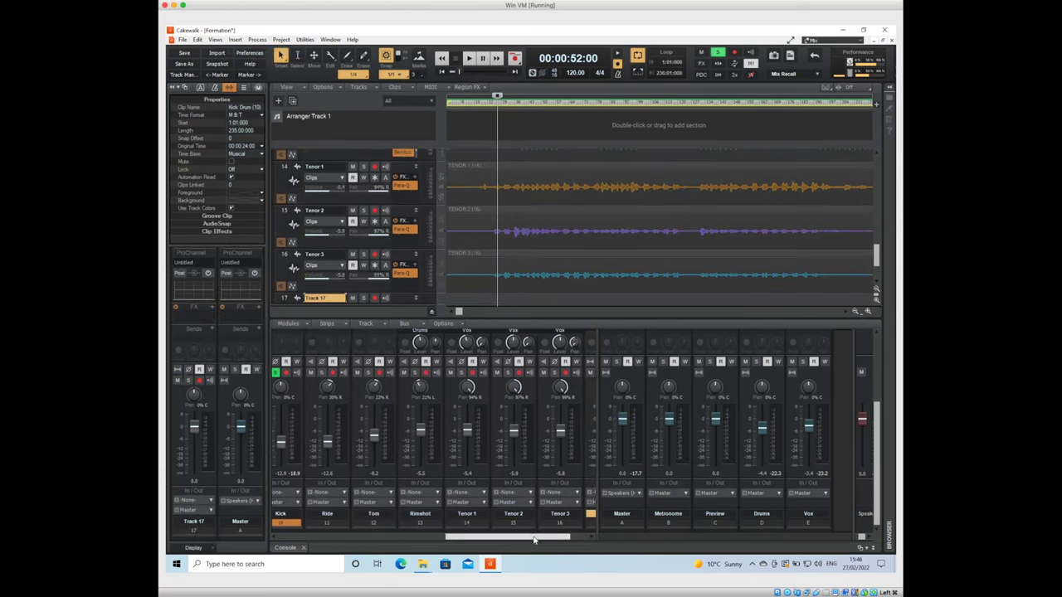
left_click_drag(534, 539, 552, 539)
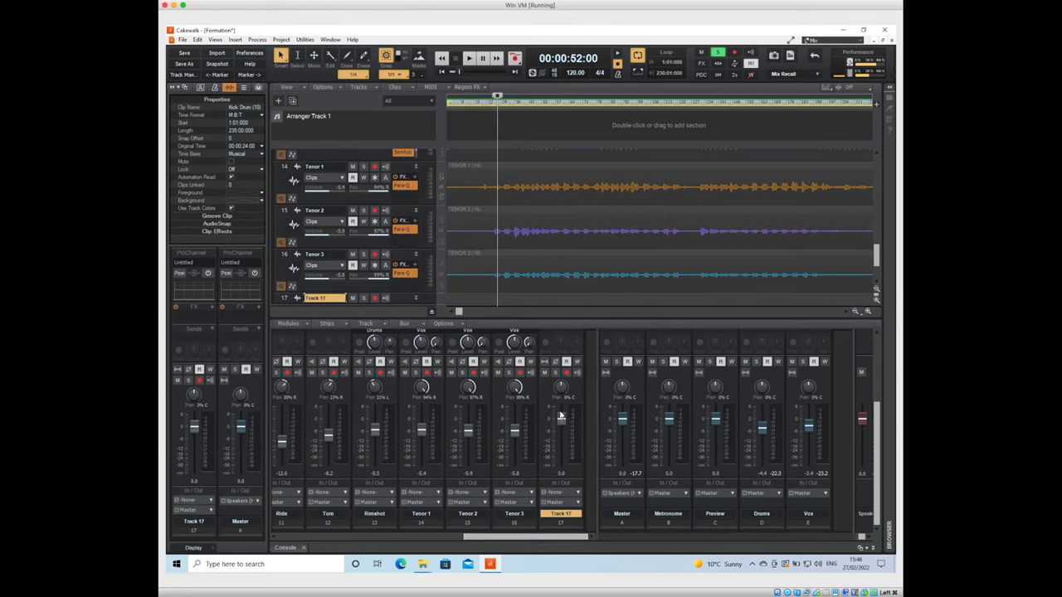
double_click(566, 516)
type("Lea")
key("Return")
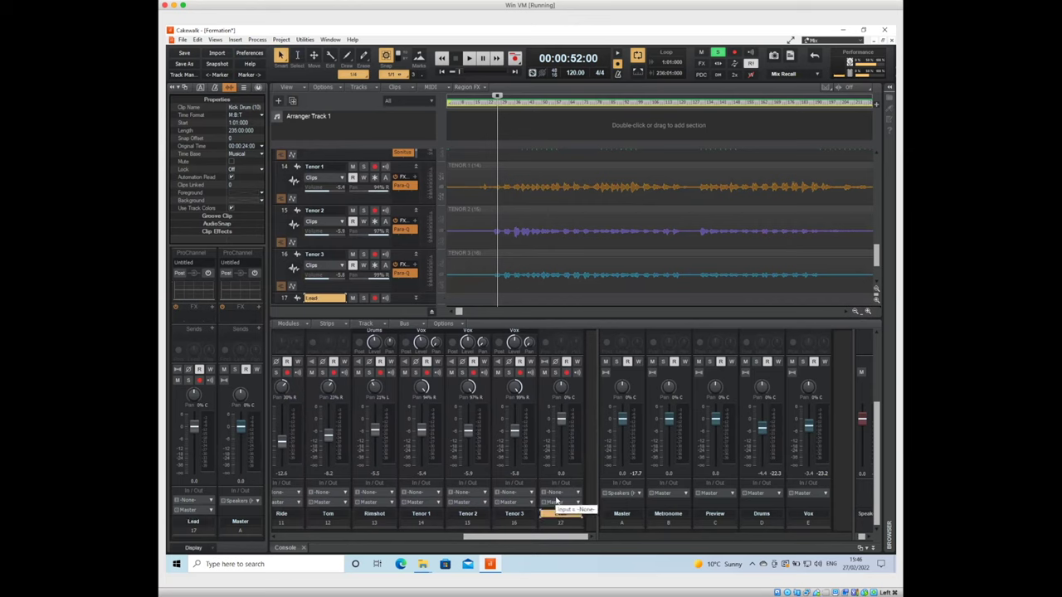
Switch to File Explorer, open the IL REVIENT BIENTOT folder in Downloads, and select the LEAD audio file
left_click(422, 563)
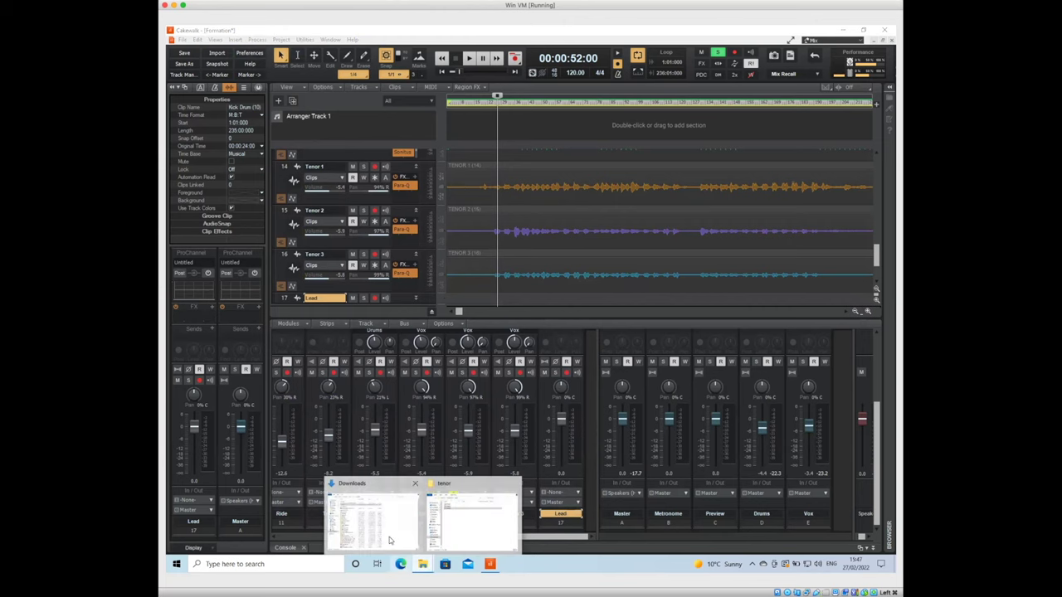
left_click(389, 540)
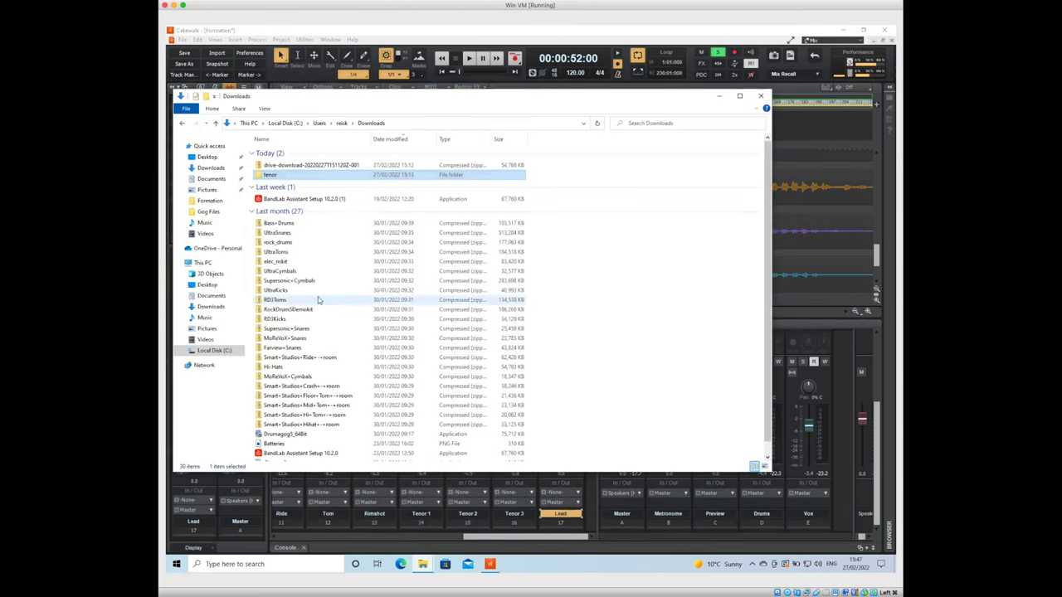
scroll(318, 301, "down", 1)
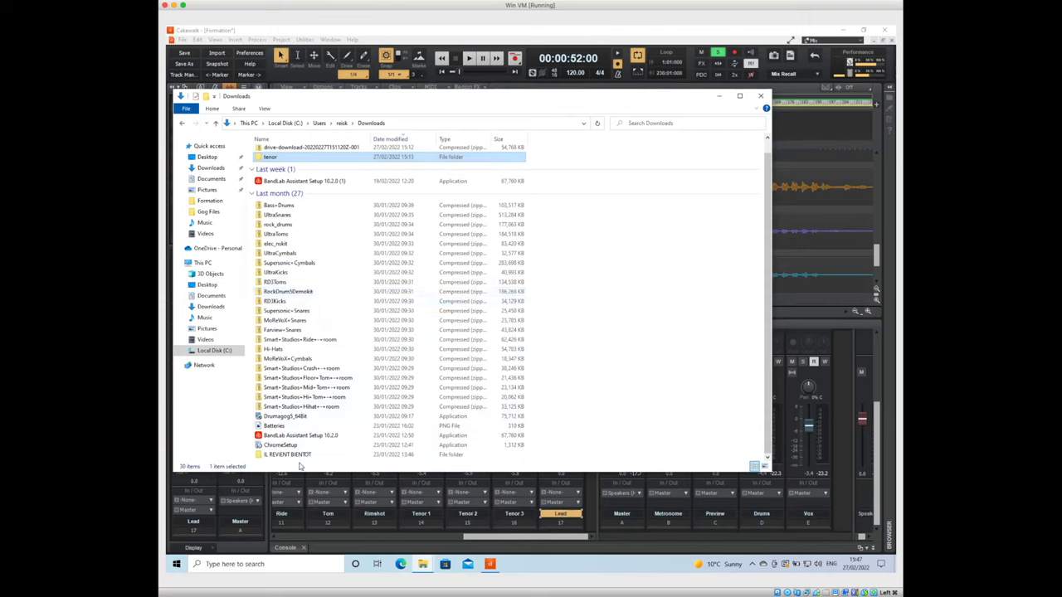
left_click(298, 456)
double_click(300, 456)
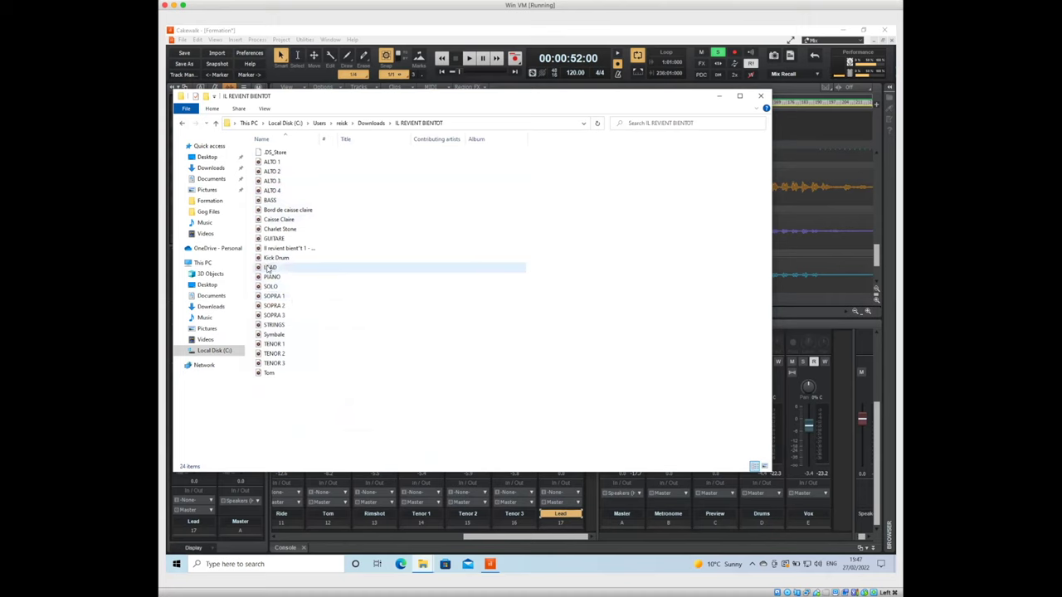
left_click(268, 269)
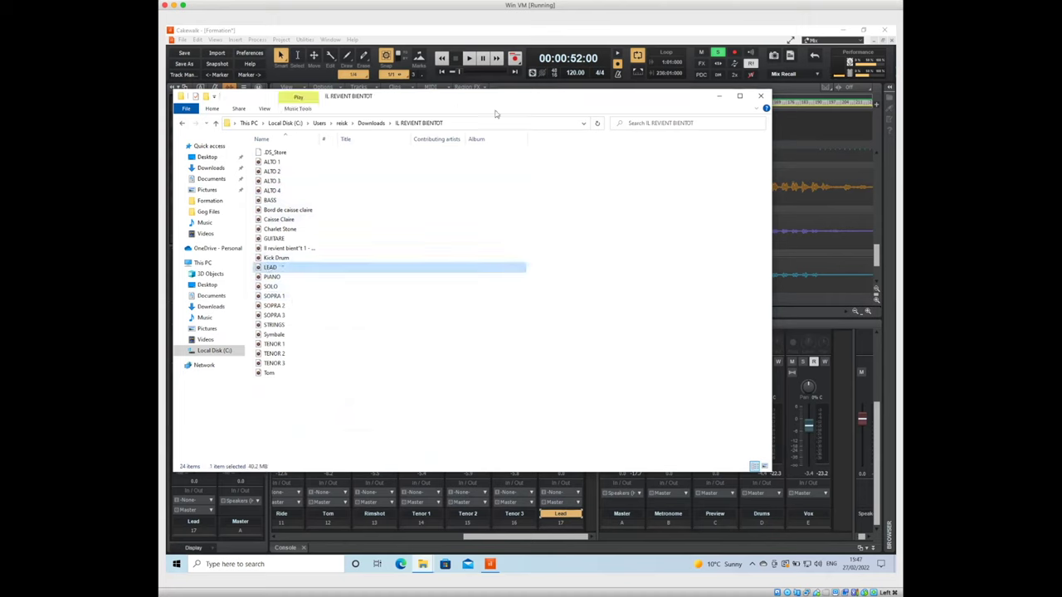
left_click_drag(655, 99, 894, 91)
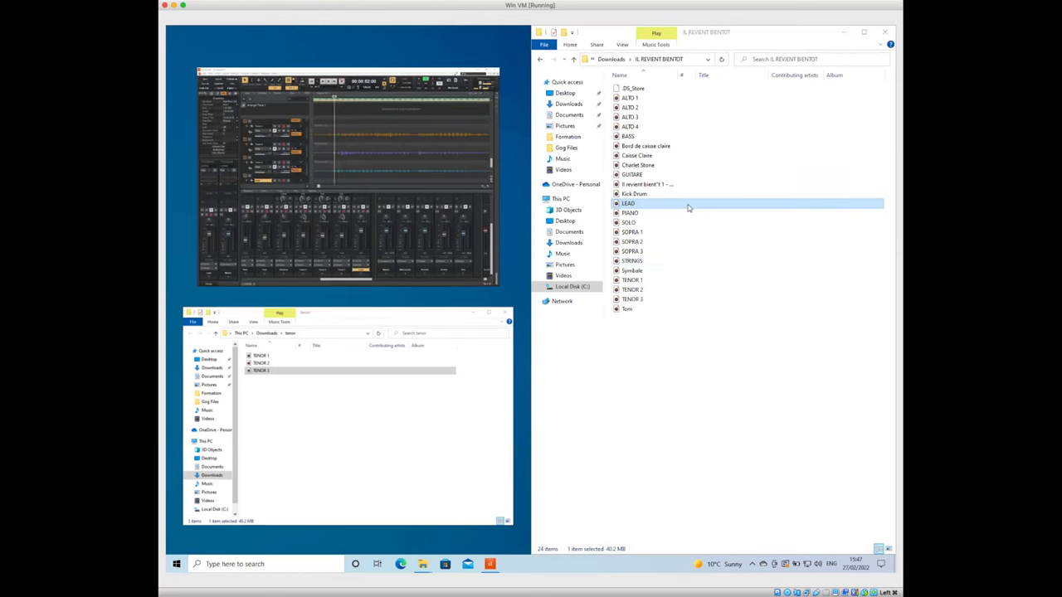
left_click(690, 203)
double_click(730, 35)
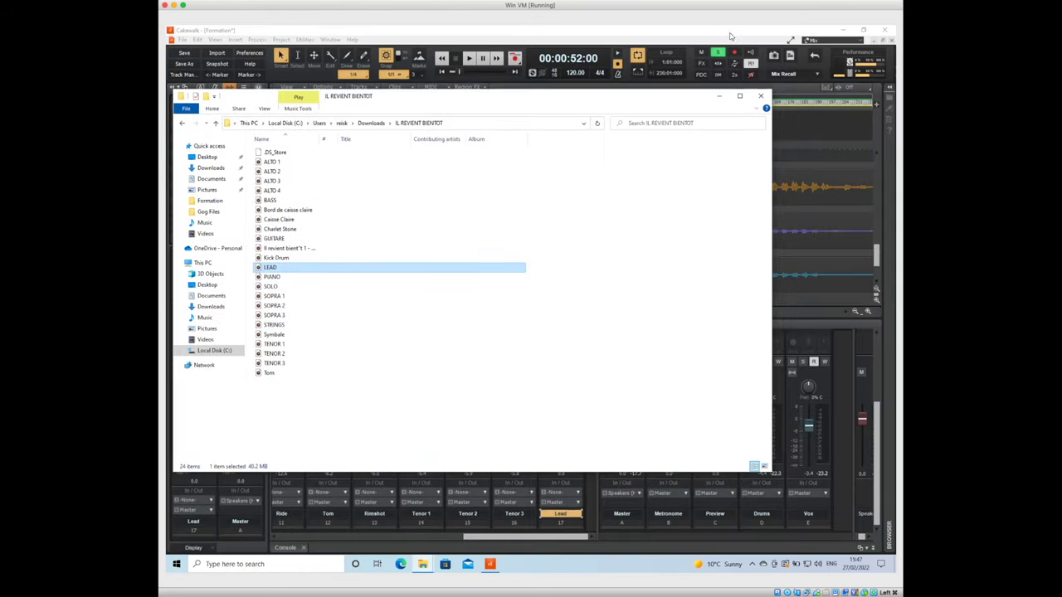
Shrink the IL REVIENT BIENTOT folder window and move it aside so it no longer covers the Lead track's header
left_click_drag(526, 102, 661, 139)
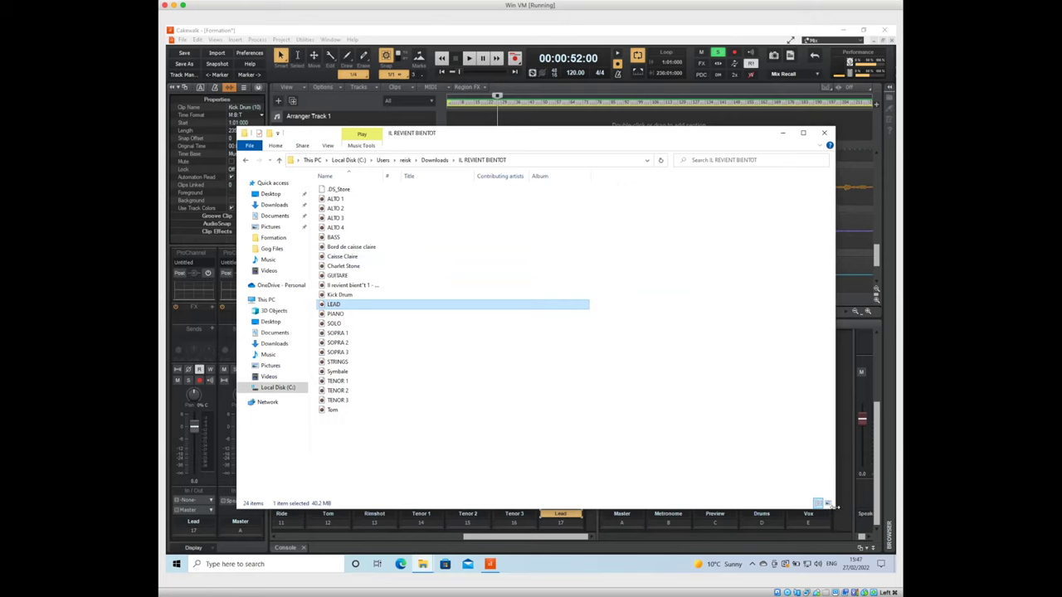
left_click_drag(835, 508, 592, 339)
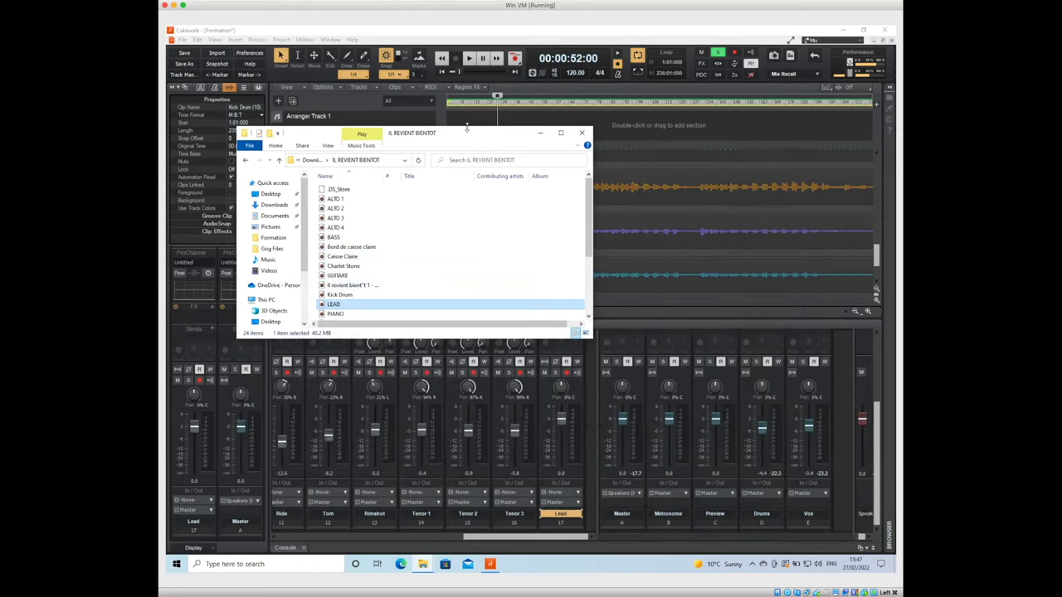
double_click(458, 136)
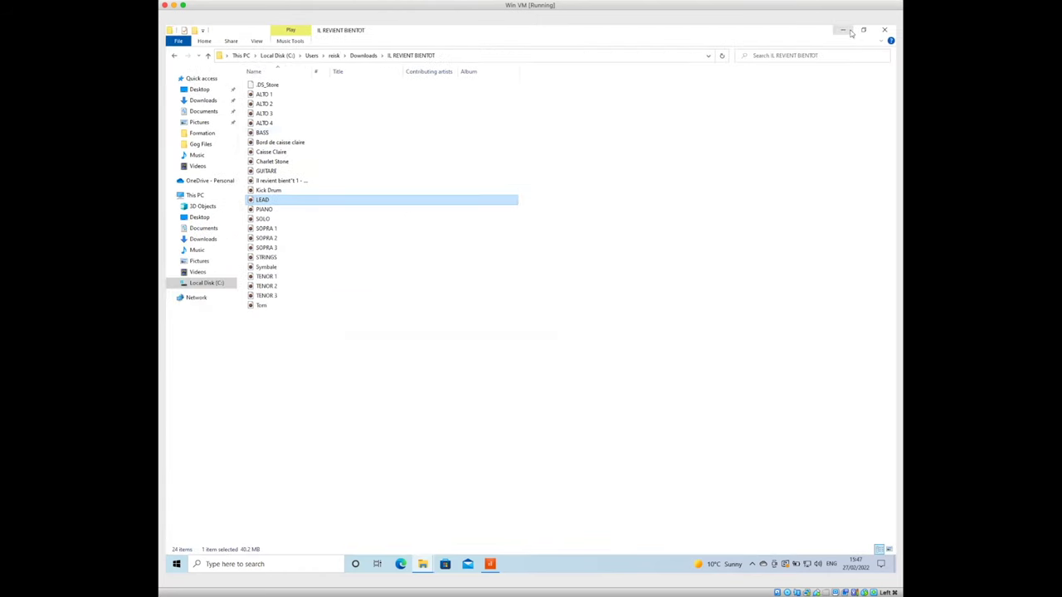
left_click(862, 30)
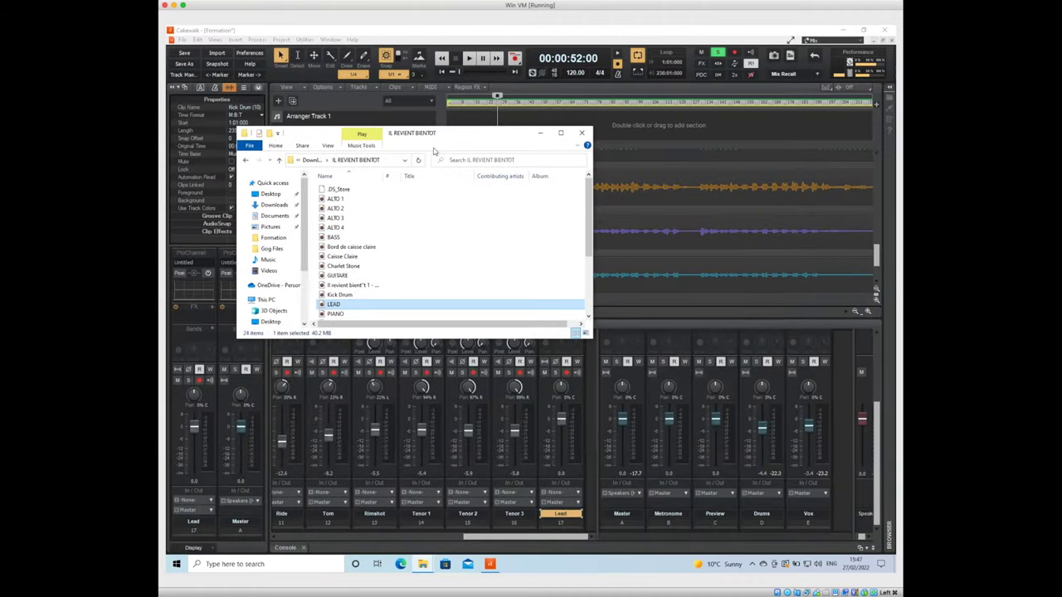
double_click(431, 138)
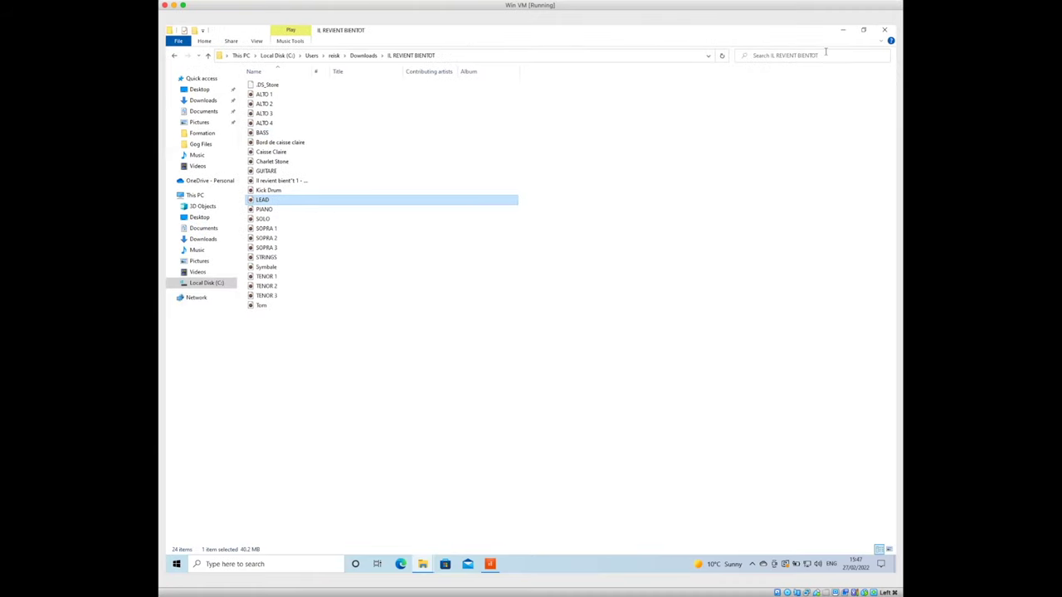
left_click(862, 31)
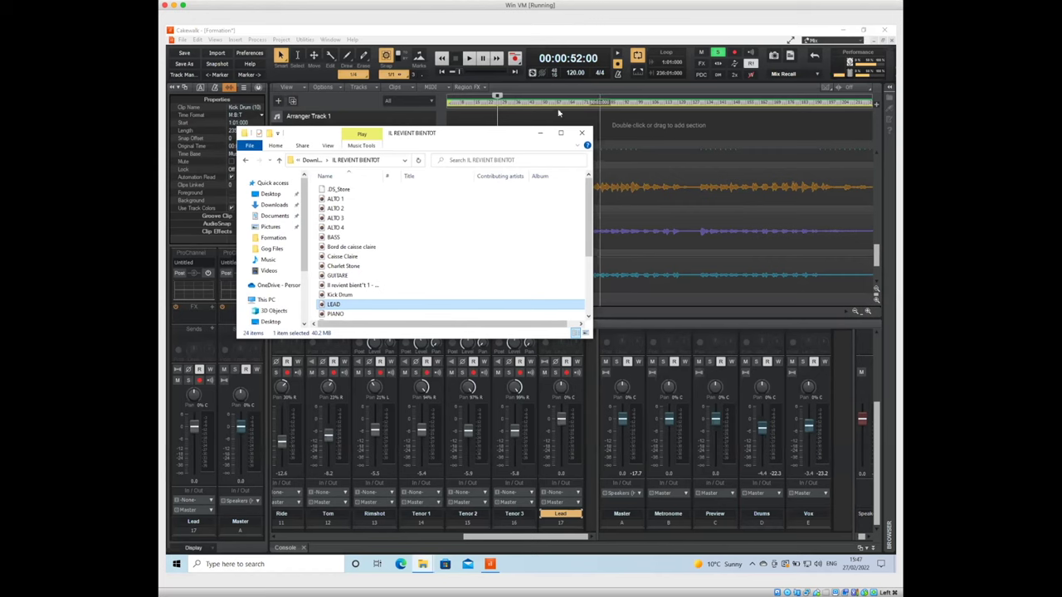
left_click_drag(428, 138, 739, 202)
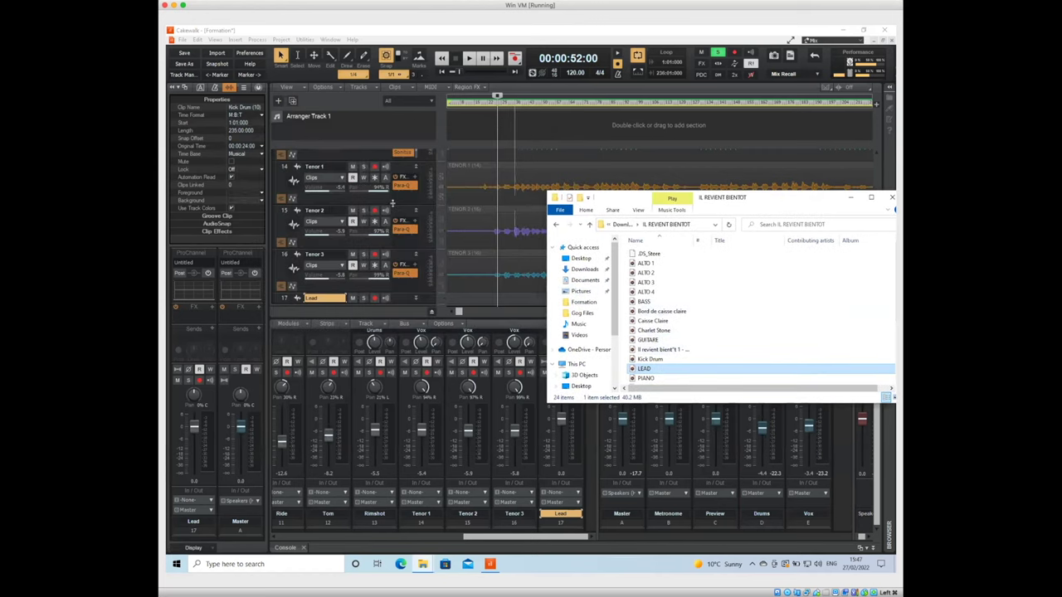
Restore the Lead track's strip to its full size in Cakewalk's track list
scroll(407, 224, "down", 2)
scroll(415, 222, "down", 2)
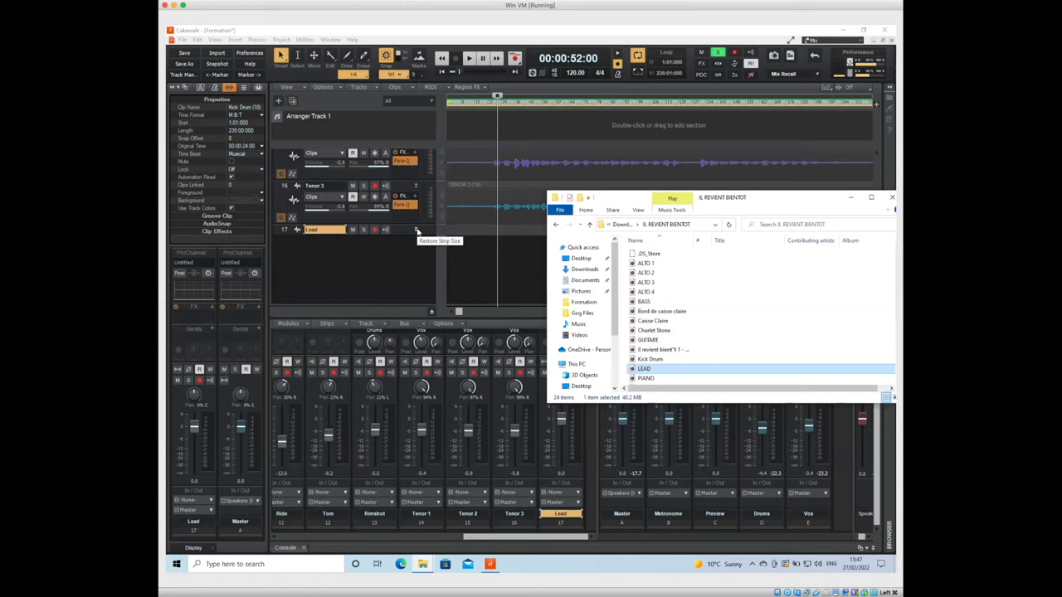
left_click(417, 232)
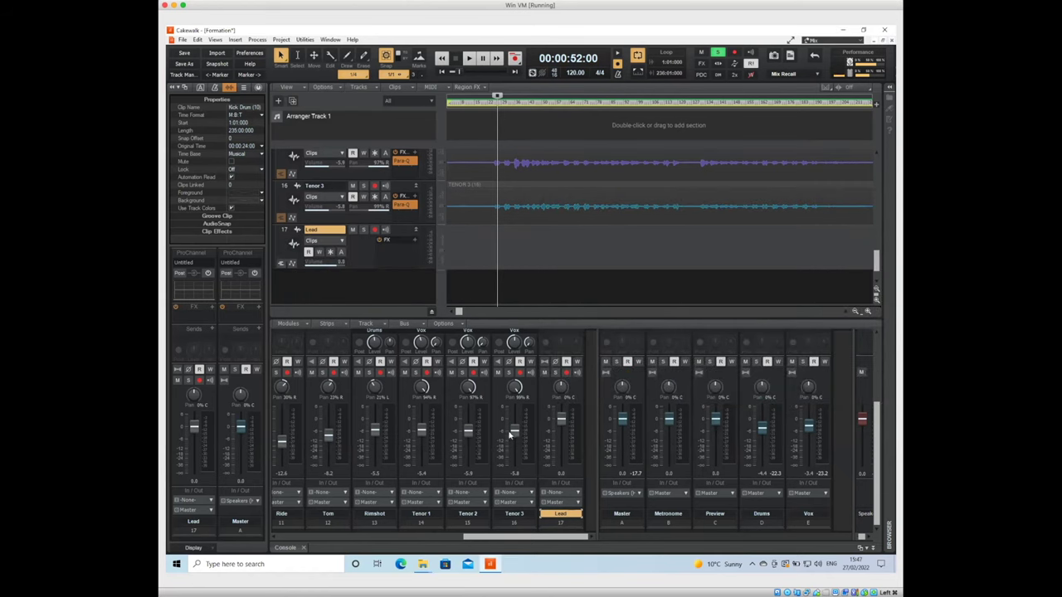
Import the LEAD audio file from the IL REVIENT BIENTOT folder onto the Lead track and minimize the folder window
left_click(422, 564)
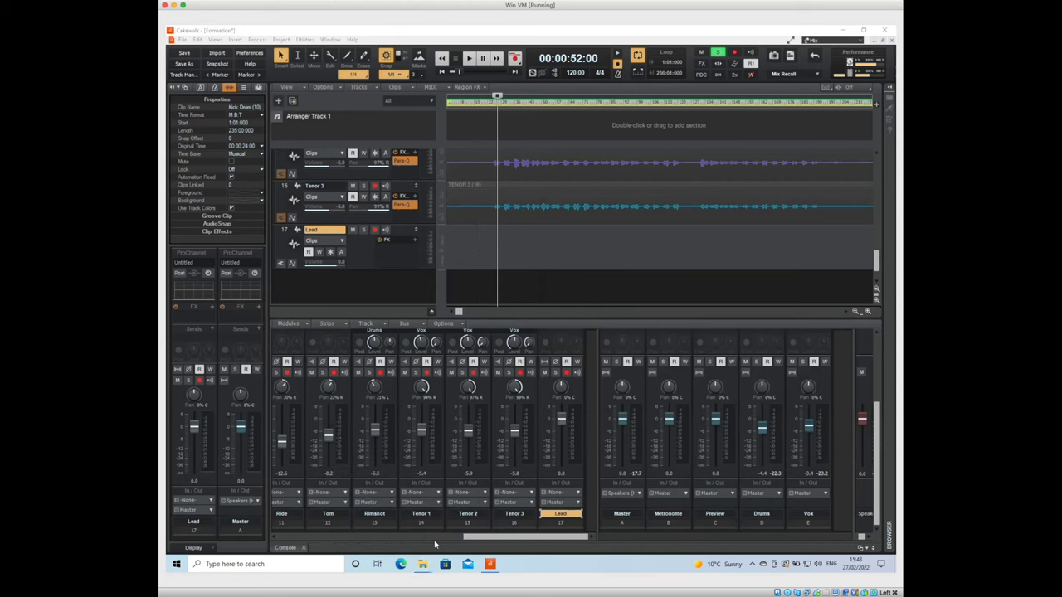
mouse_move(422, 564)
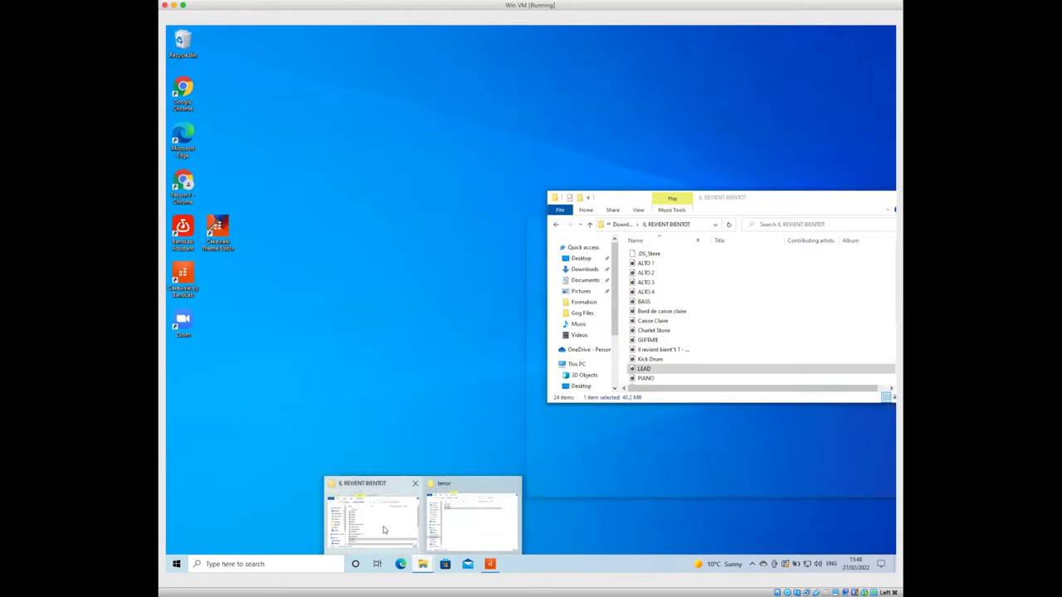
left_click(384, 529)
left_click_drag(664, 368, 483, 253)
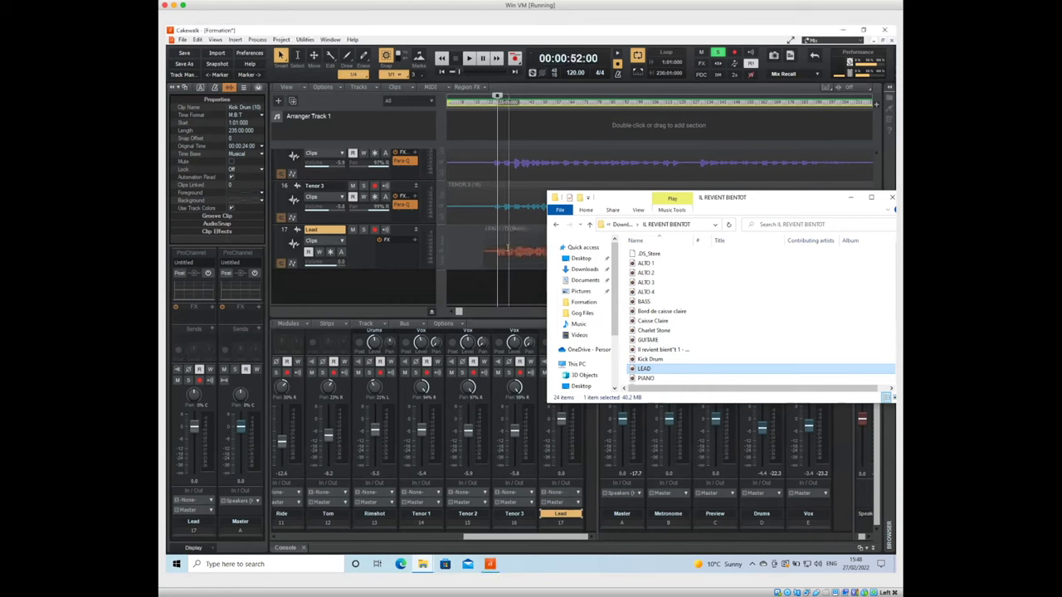
left_click(851, 198)
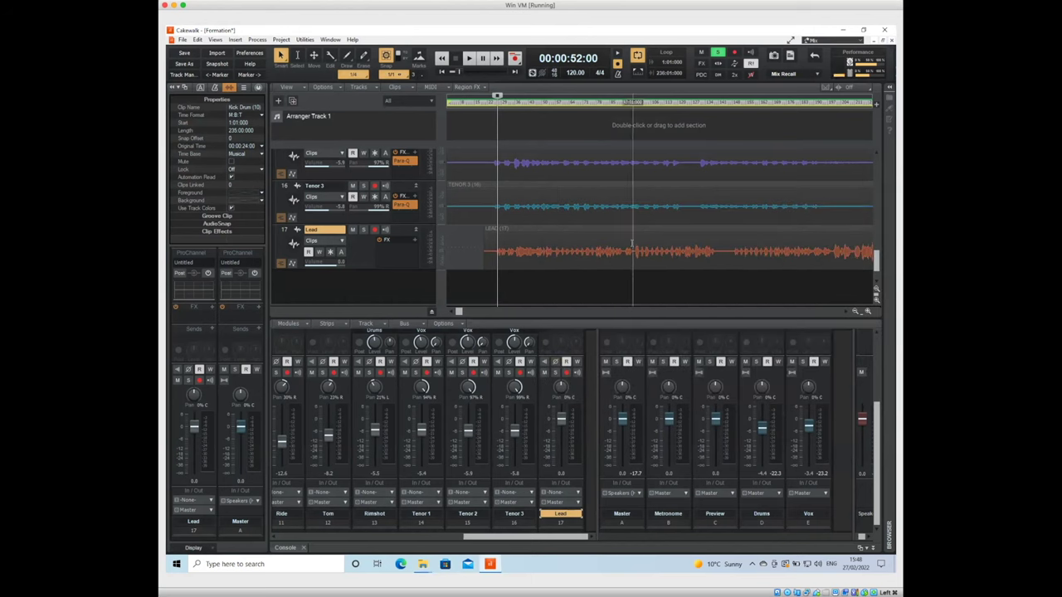
Move the LEAD clip back along its track so it starts at 1:01:000, the beginning of the project
left_click(635, 253)
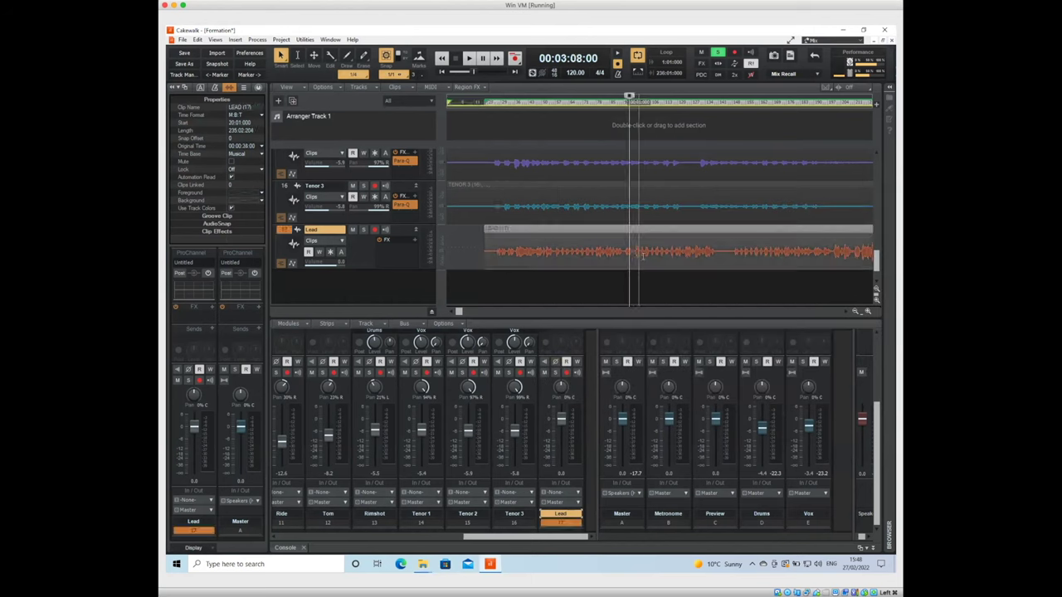
left_click_drag(640, 256, 493, 234)
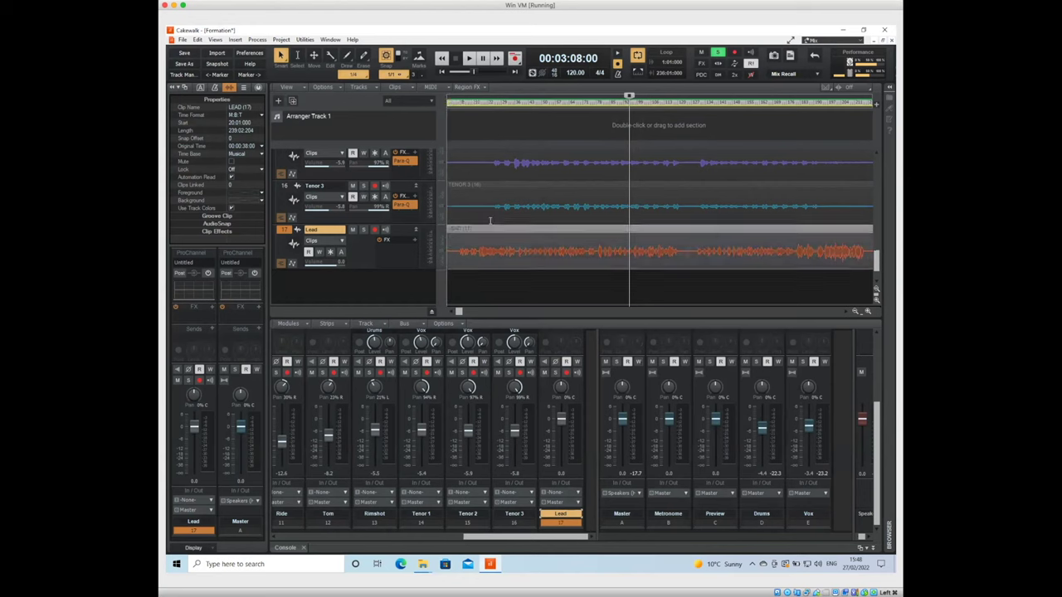
left_click_drag(570, 228, 570, 228)
double_click(399, 240)
left_click(416, 231)
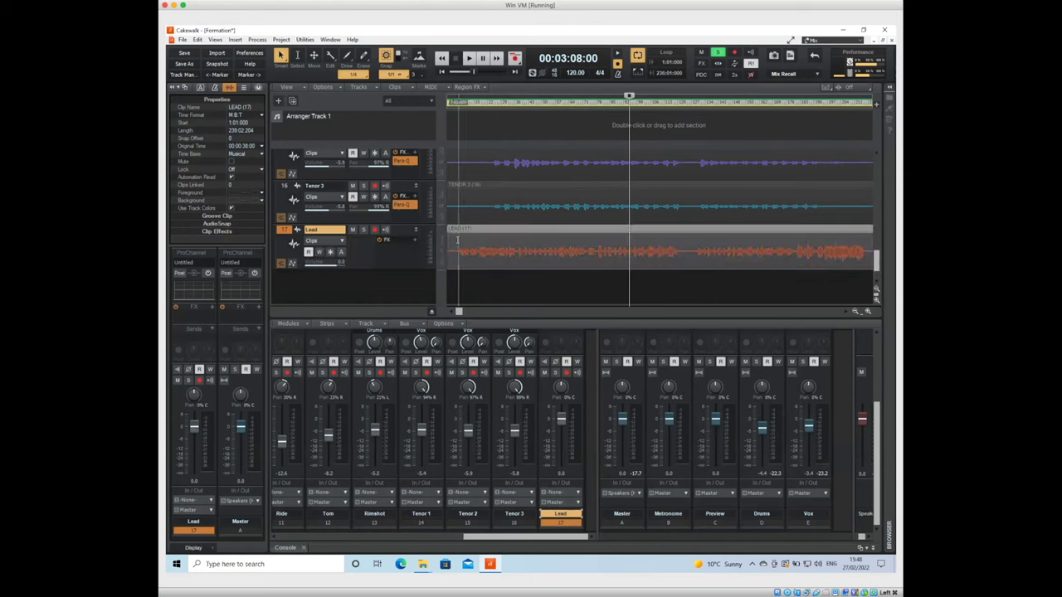
Turn off the Kick track's solo and play the song to hear the Lead with the full mix
left_click(502, 213)
key("space")
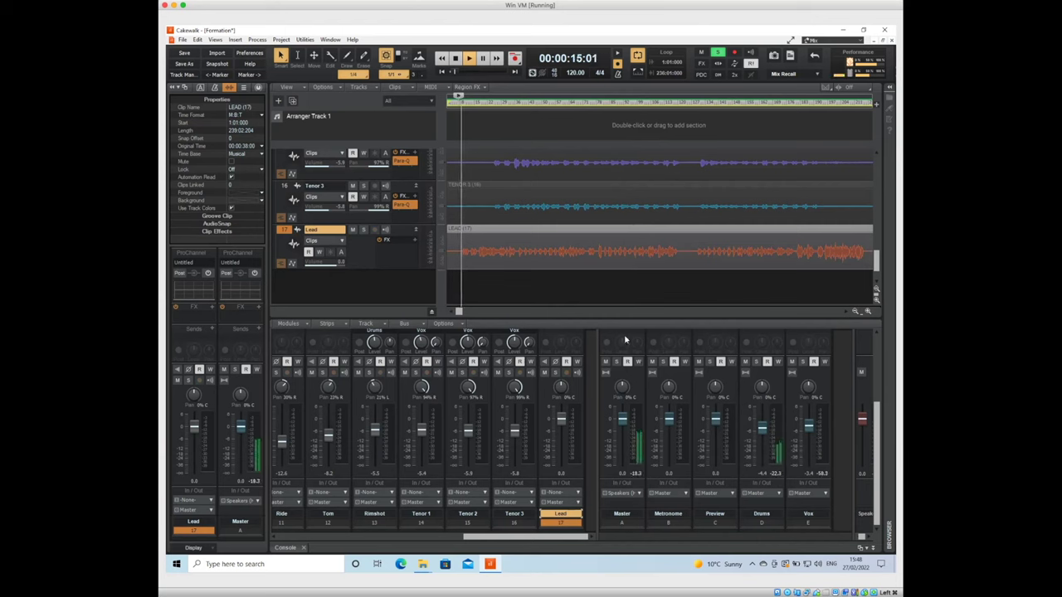
key("space")
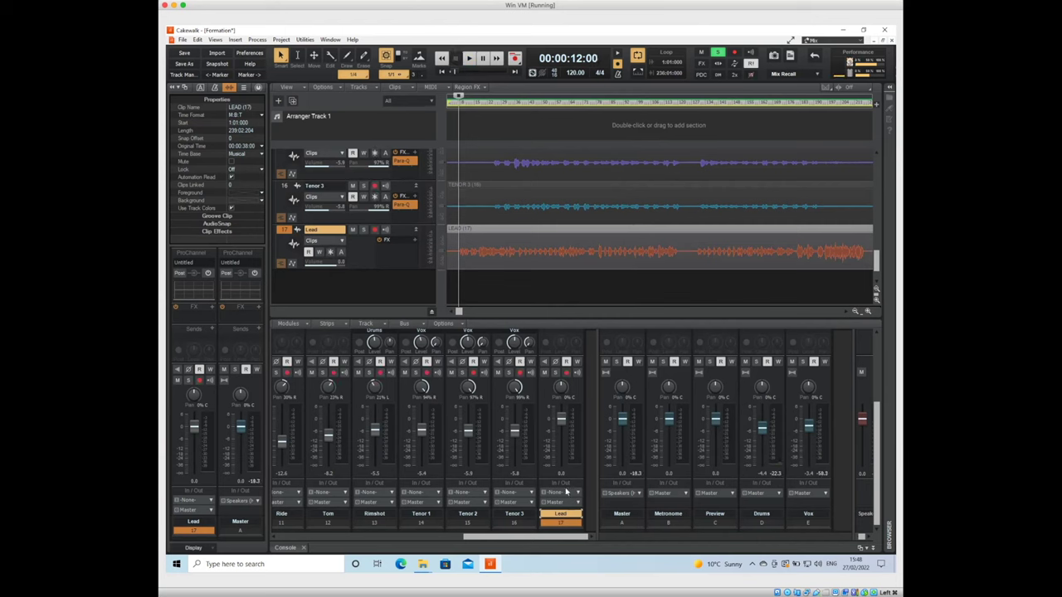
left_click_drag(539, 538, 478, 537)
left_click(386, 373)
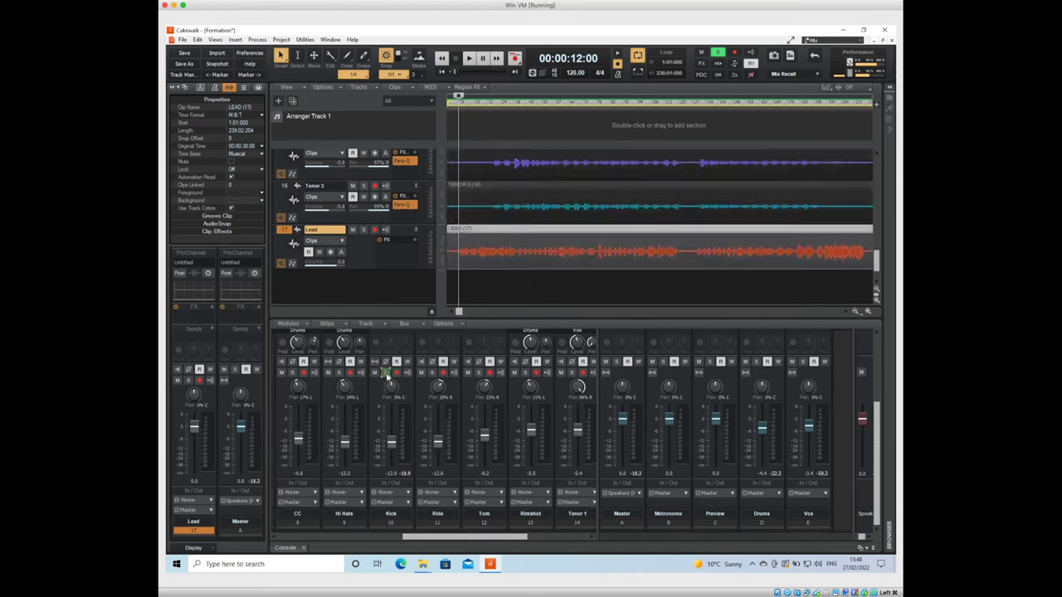
key("space")
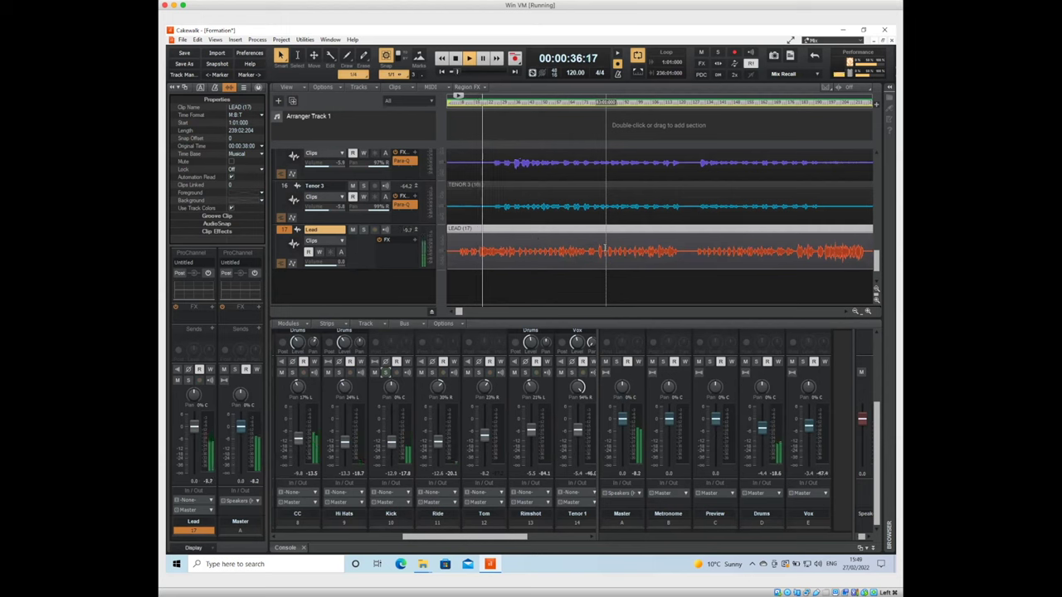
key("space")
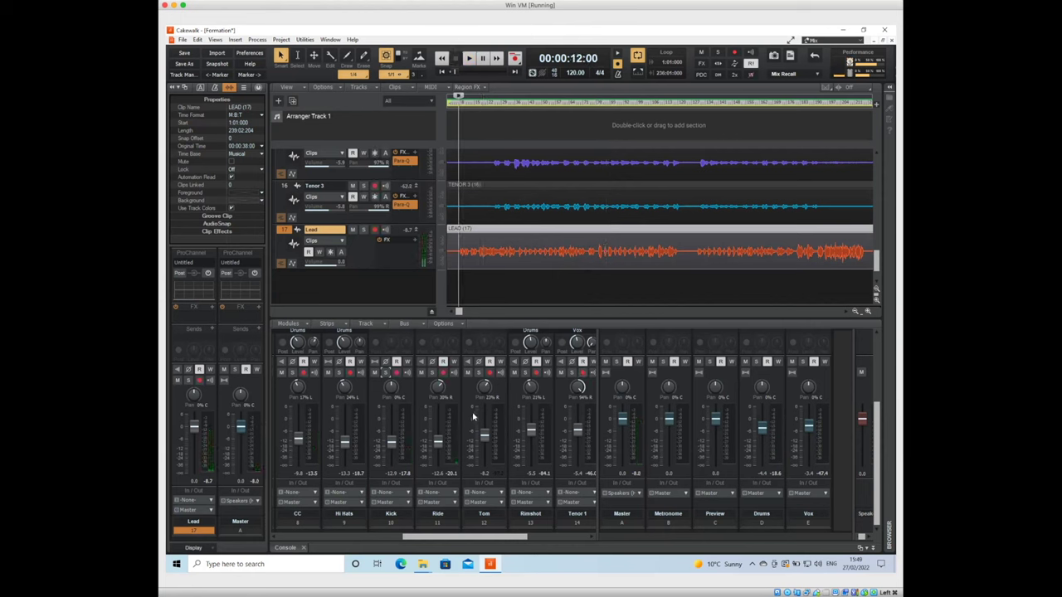
Lower the Lead track's volume to -3.1 dB and replay the song's opening to check its balance with the mix
left_click_drag(501, 539, 563, 540)
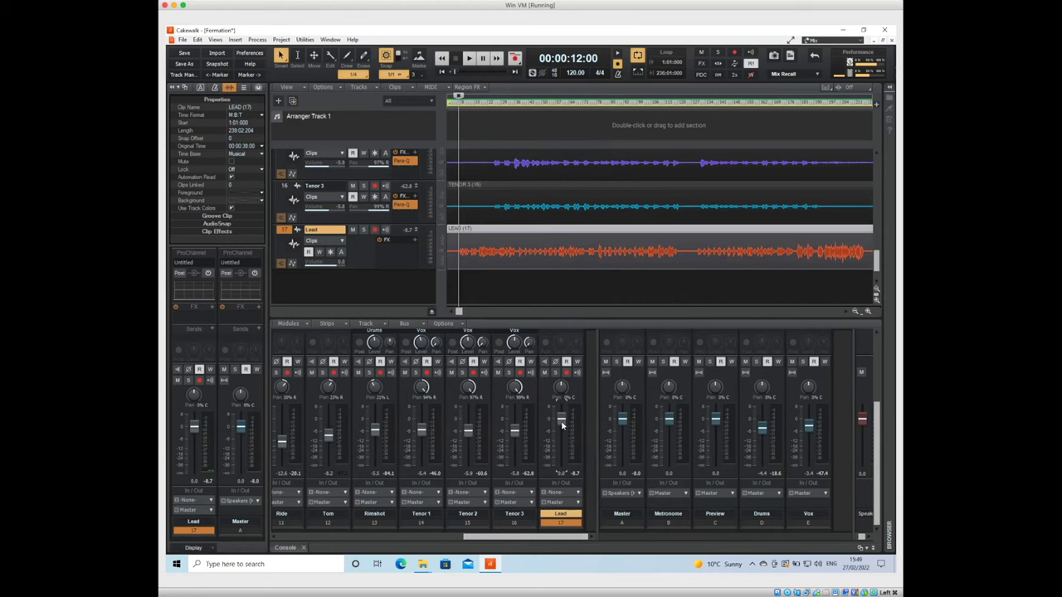
mouse_move(562, 420)
left_mouse_down()
mouse_move(560, 443)
mouse_move(561, 426)
left_mouse_up()
left_click_drag(561, 425, 561, 428)
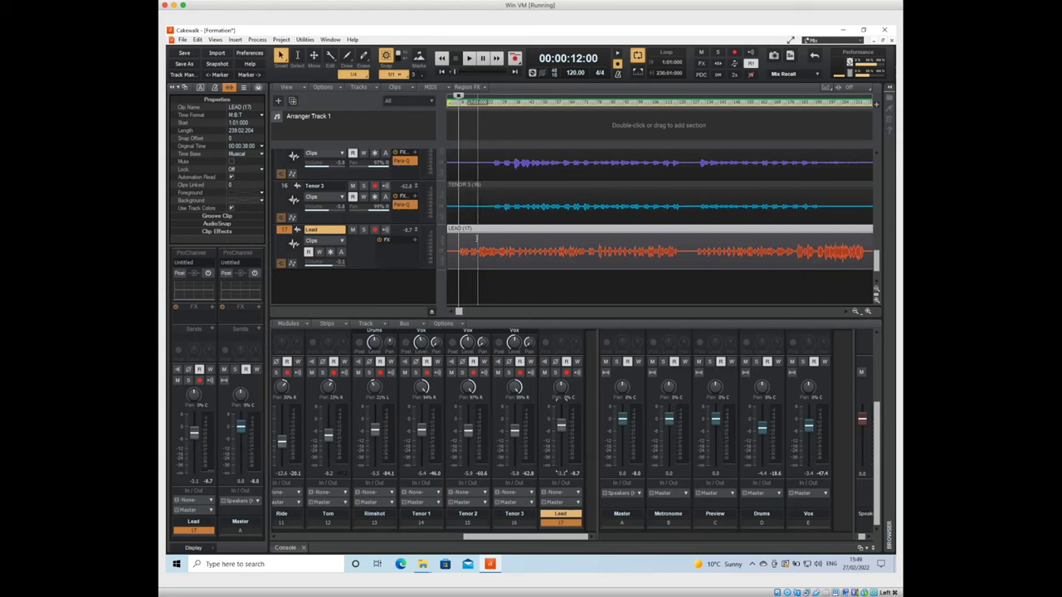
key("space")
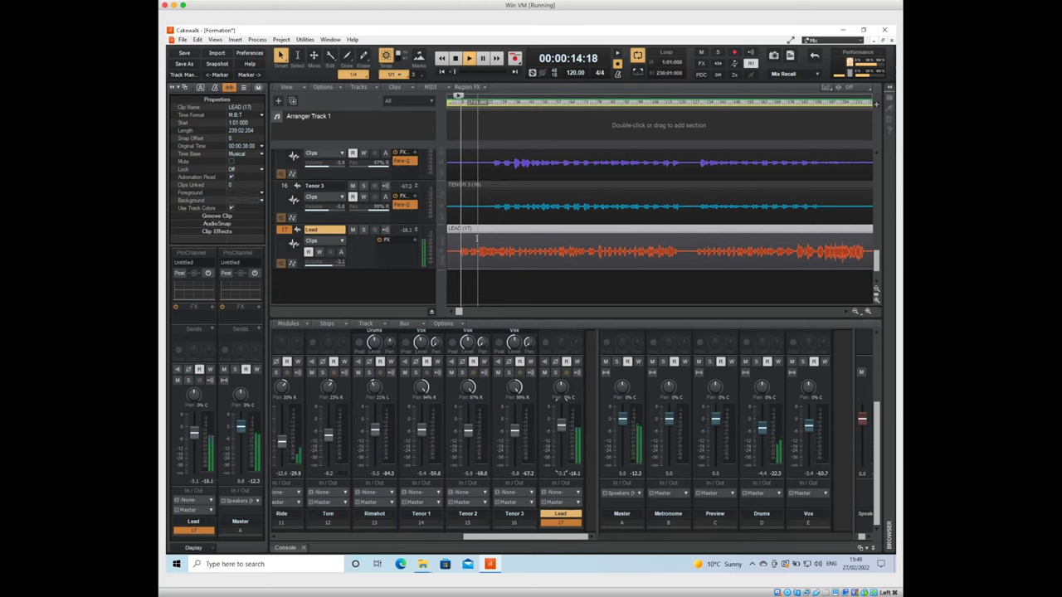
key("space")
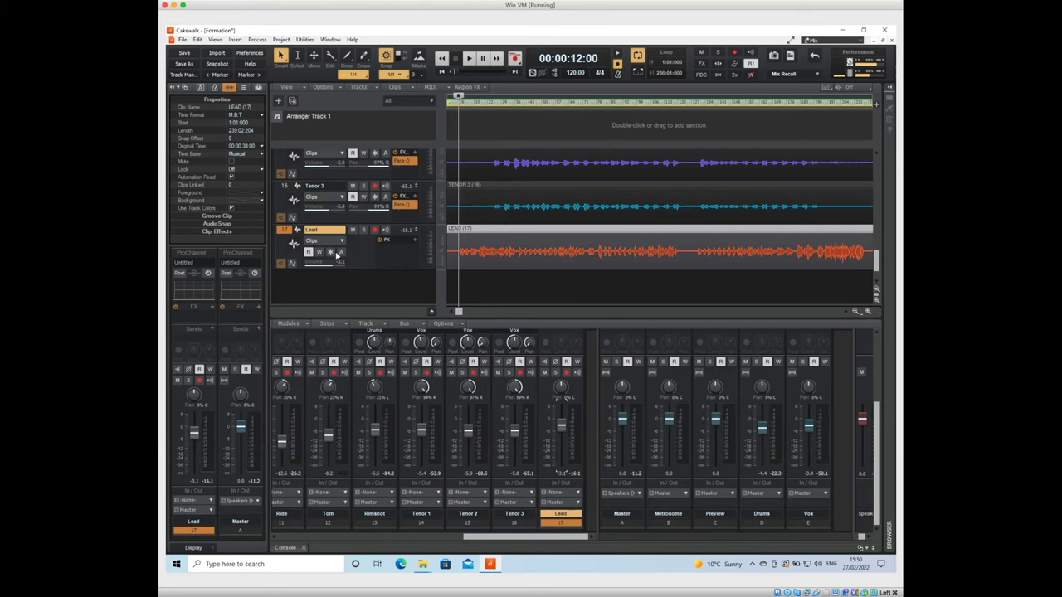
key("space")
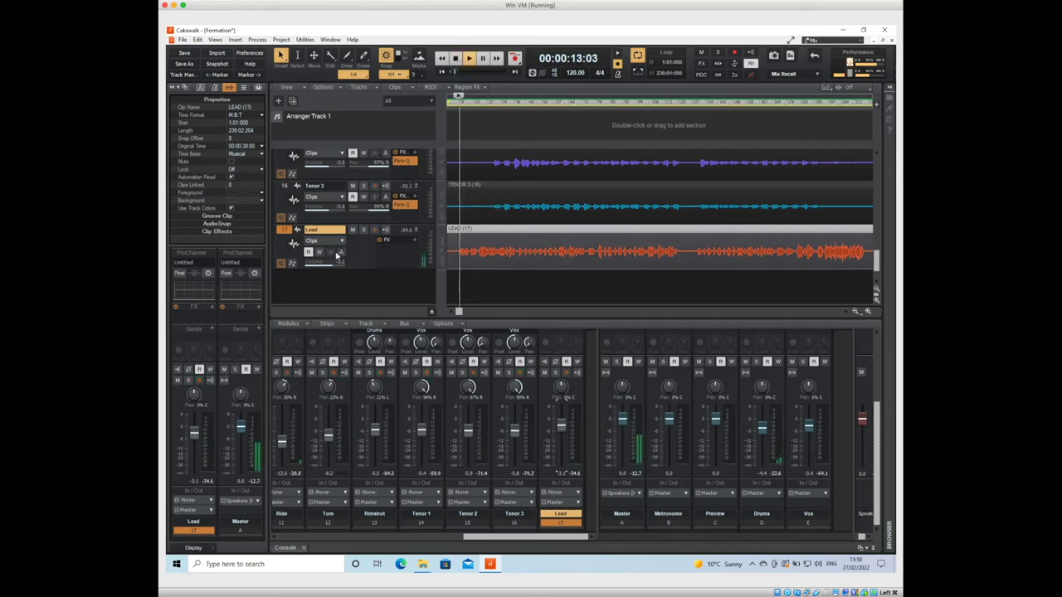
key("space")
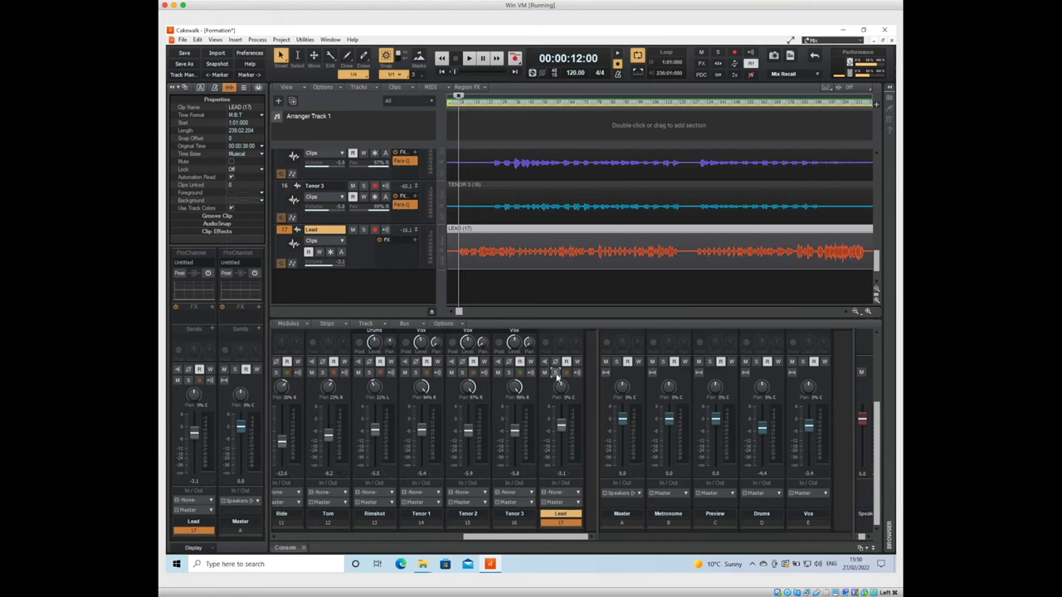
key("space")
key("space")
Select only the Lead track's strip and add the Sonitus Equalizer from the EQ plug-ins to its effects
scroll(451, 498, "left", 3)
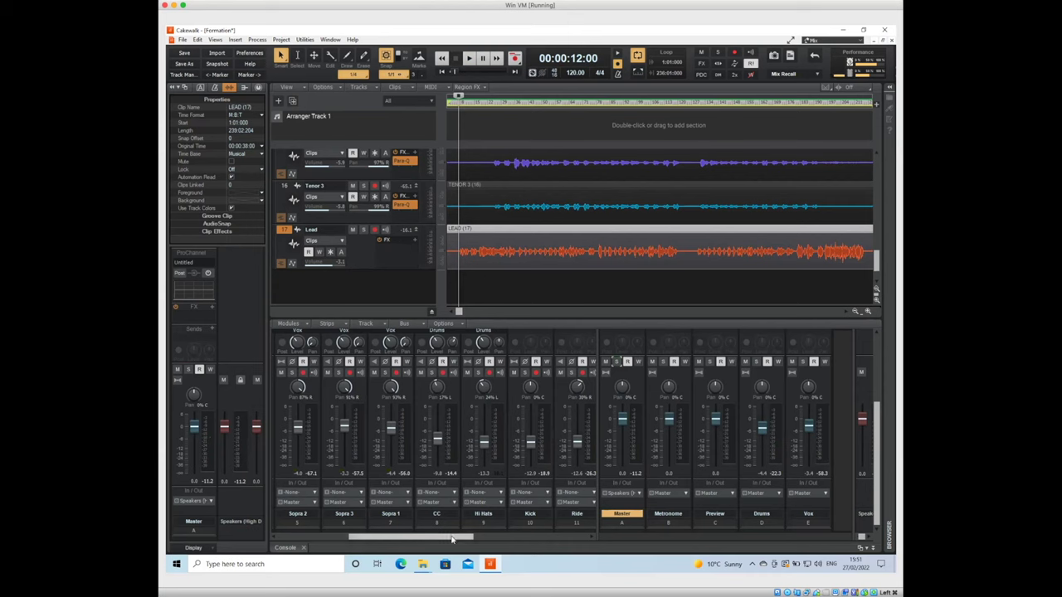
left_click_drag(451, 540, 586, 540)
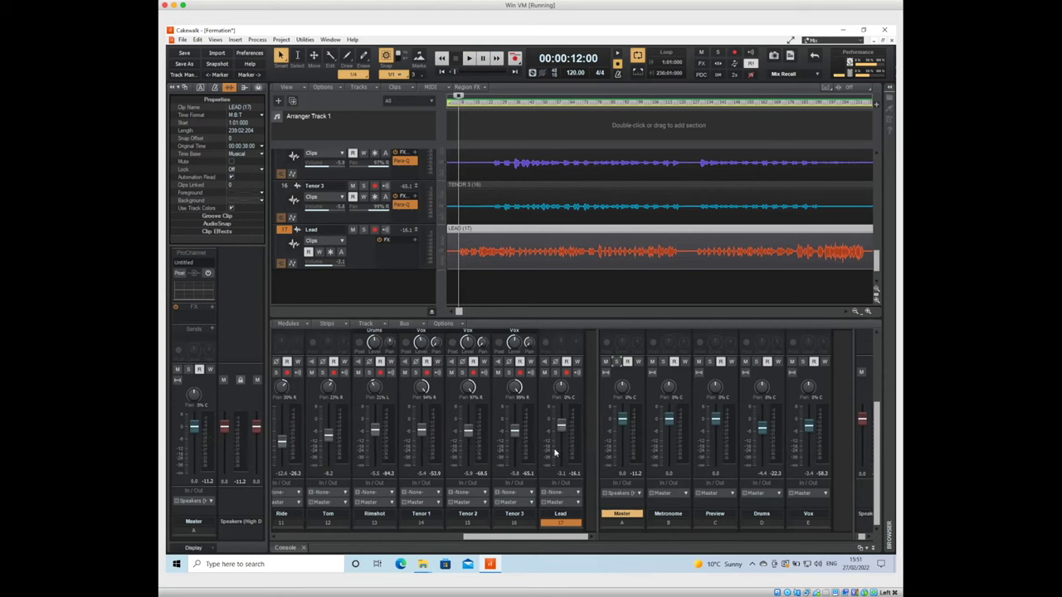
left_click(563, 523, "shift")
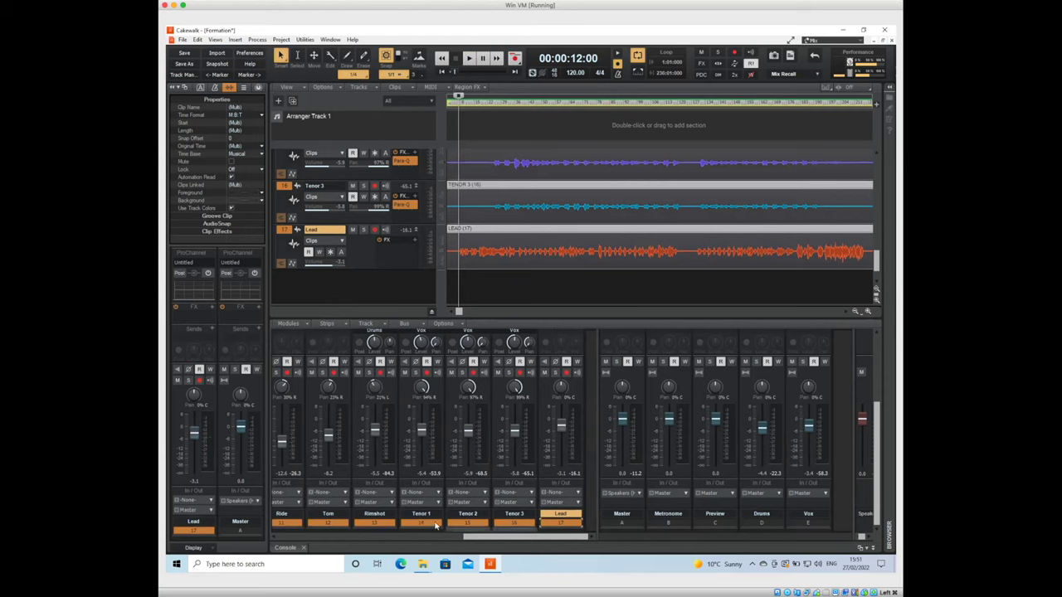
left_click(562, 522)
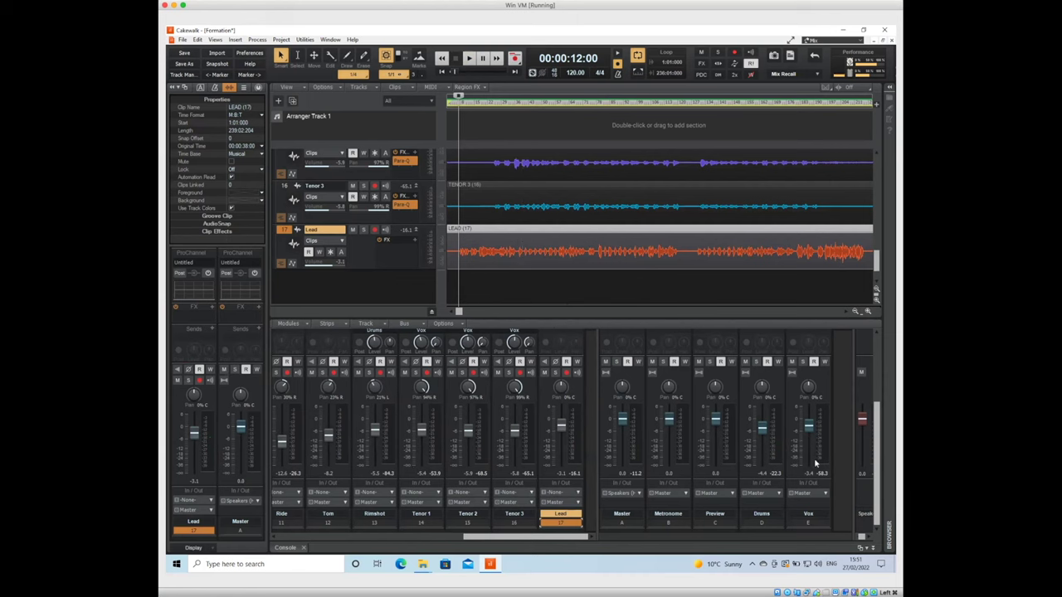
left_click(890, 90)
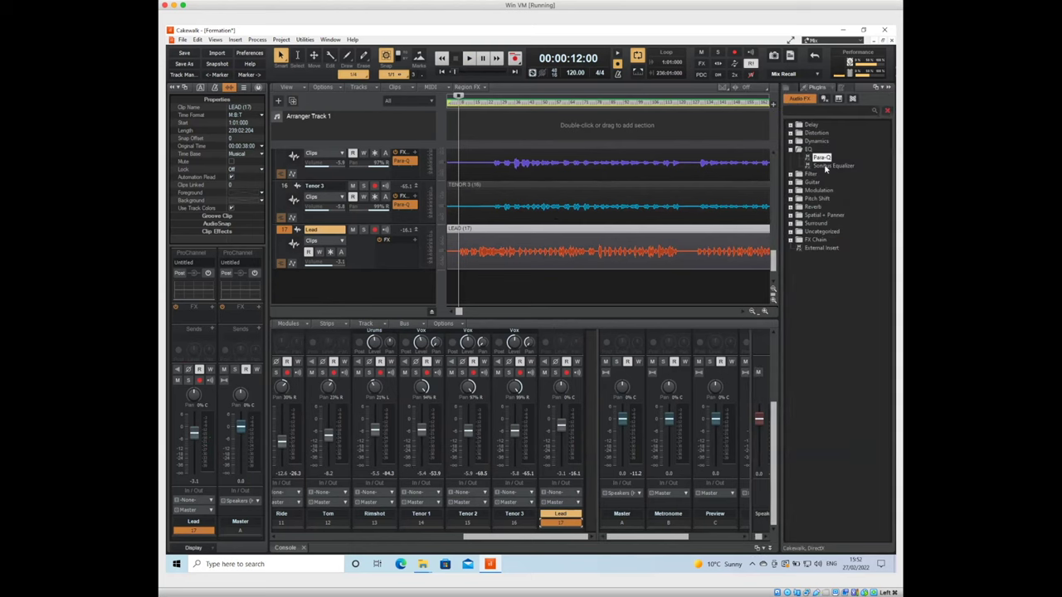
left_click(825, 167)
left_click_drag(825, 167, 195, 313)
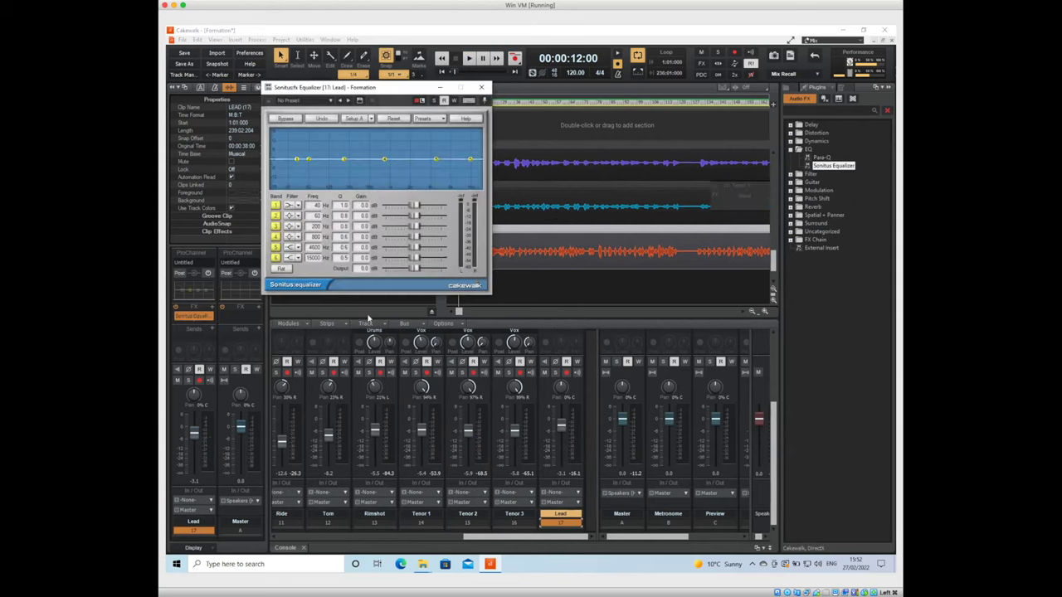
Load the Treble Boost preset in the Lead's Sonitus Equalizer, play the song to hear it, and close the equalizer
left_click(437, 123)
mouse_move(452, 152)
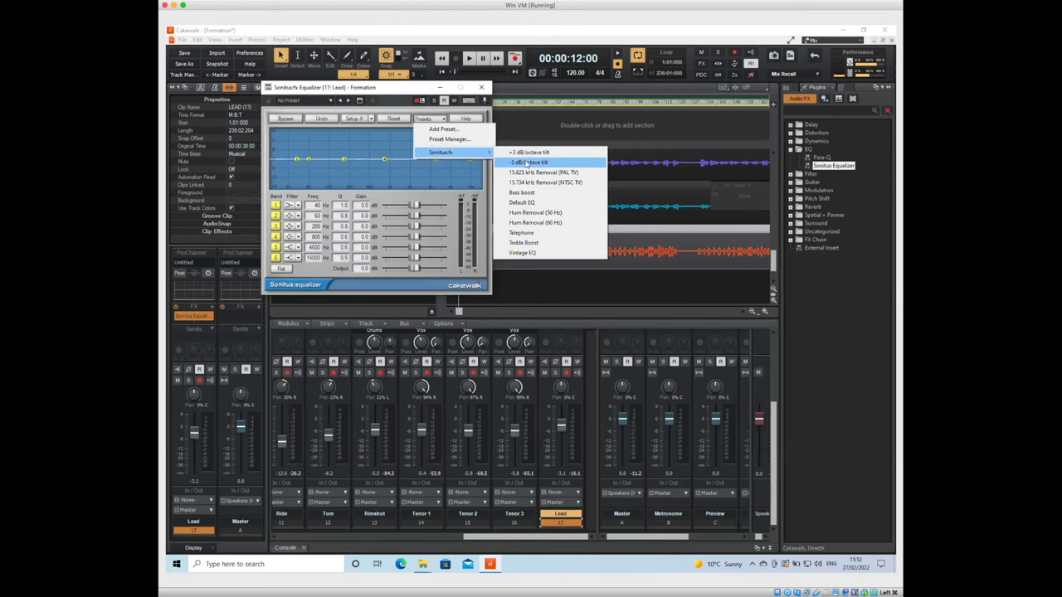
left_click(547, 242)
key("space")
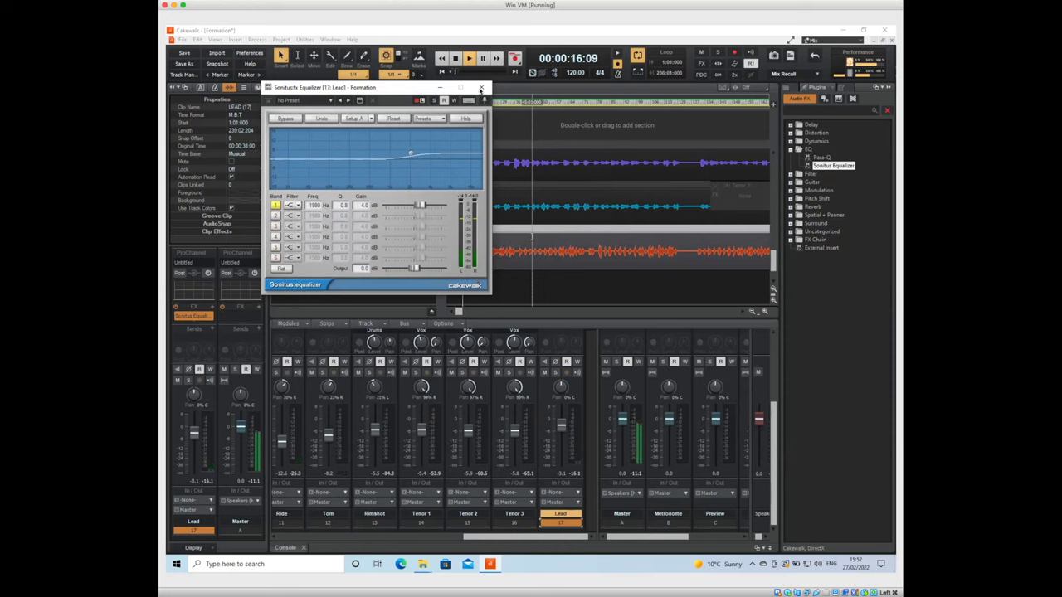
left_click_drag(361, 89, 400, 89)
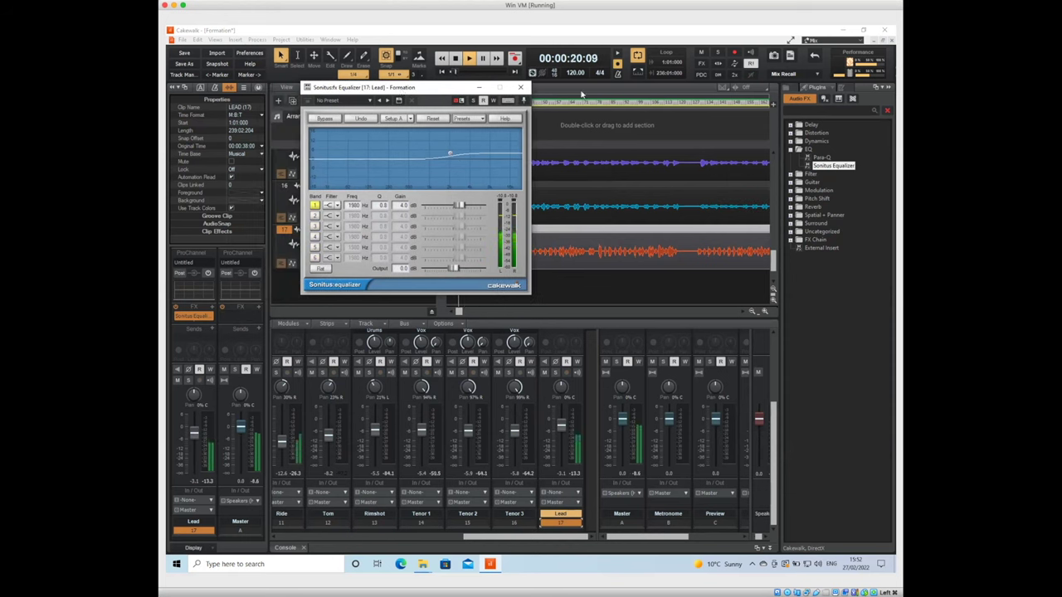
key("space")
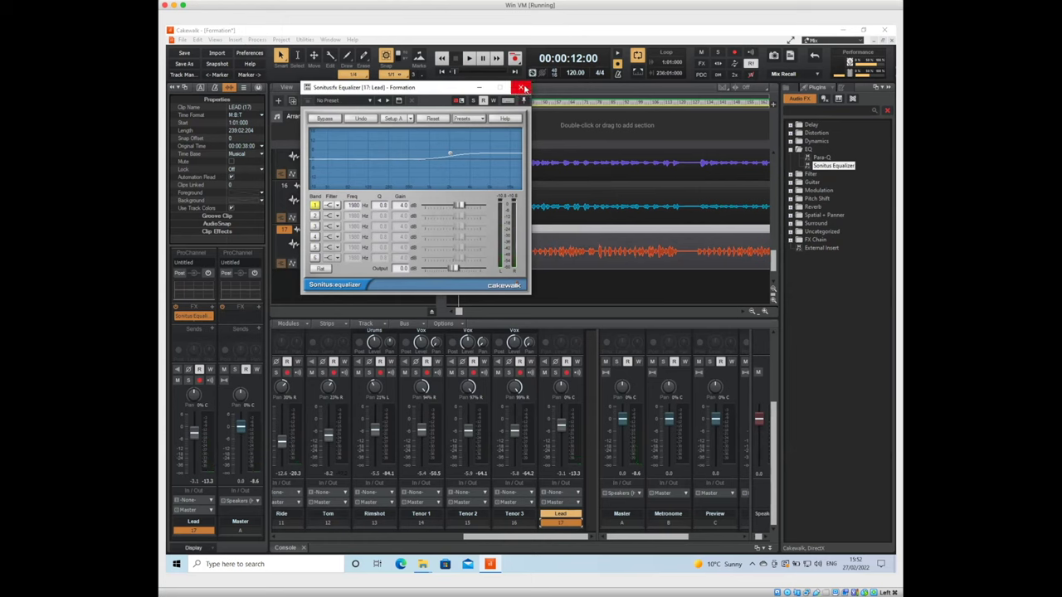
left_click(523, 88)
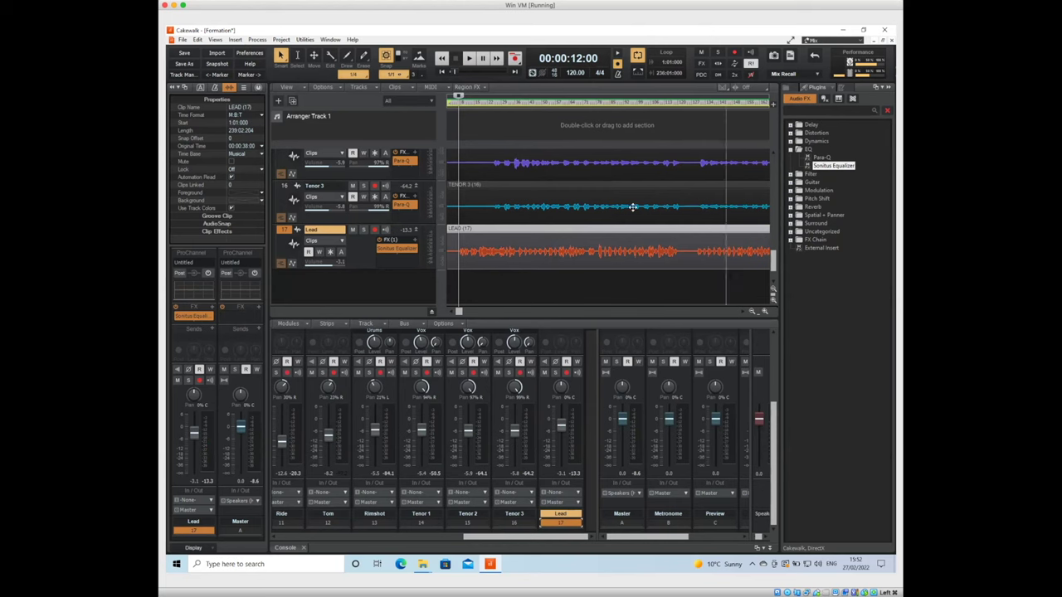
Reopen the Lead track's Sonitus Equalizer, reset all its bands, and play the song briefly without the boost
double_click(198, 317)
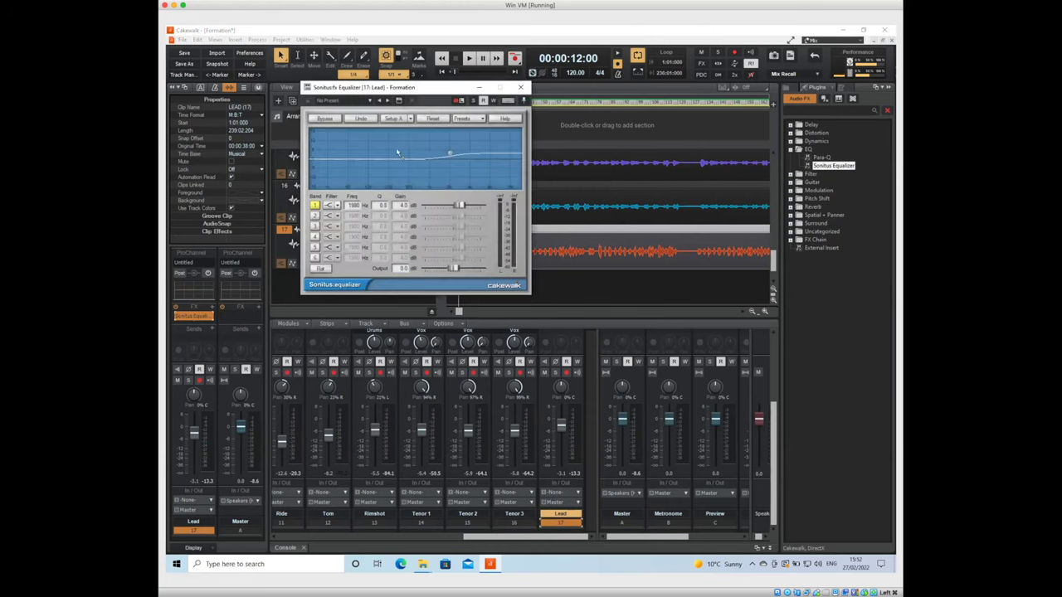
left_click(432, 119)
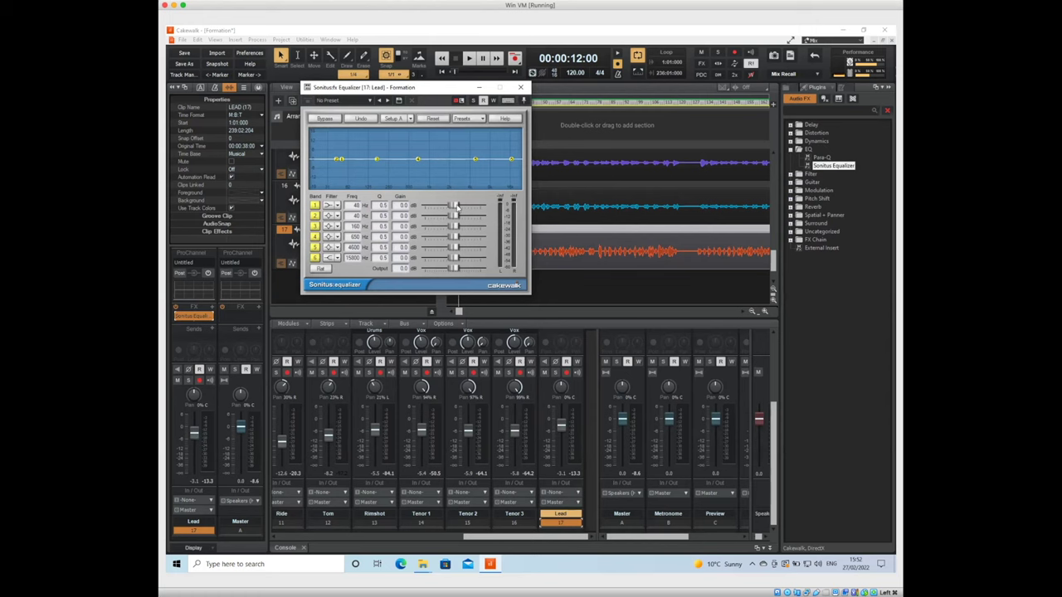
key("space")
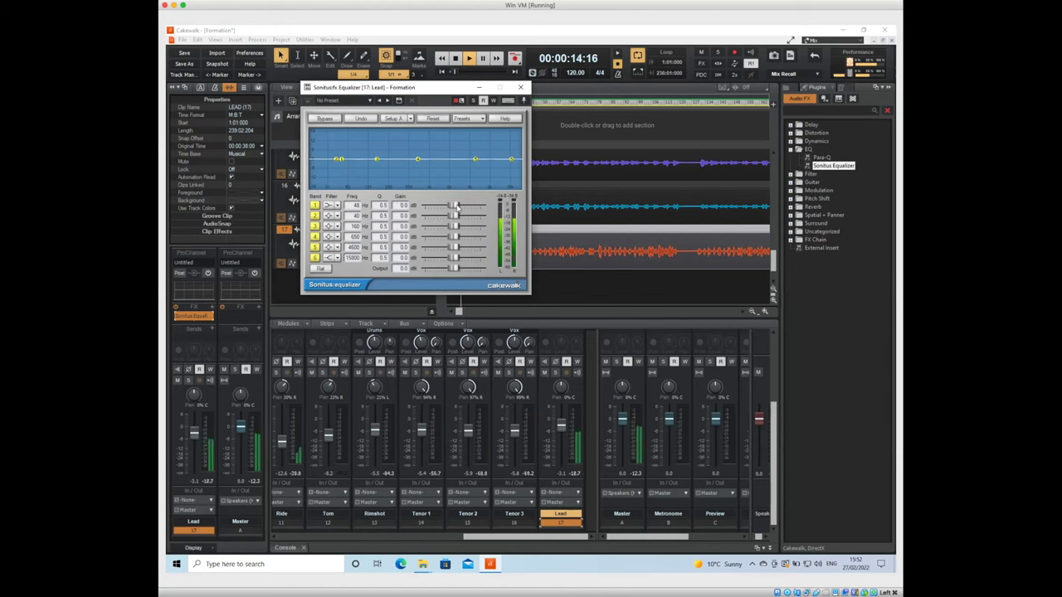
key("space")
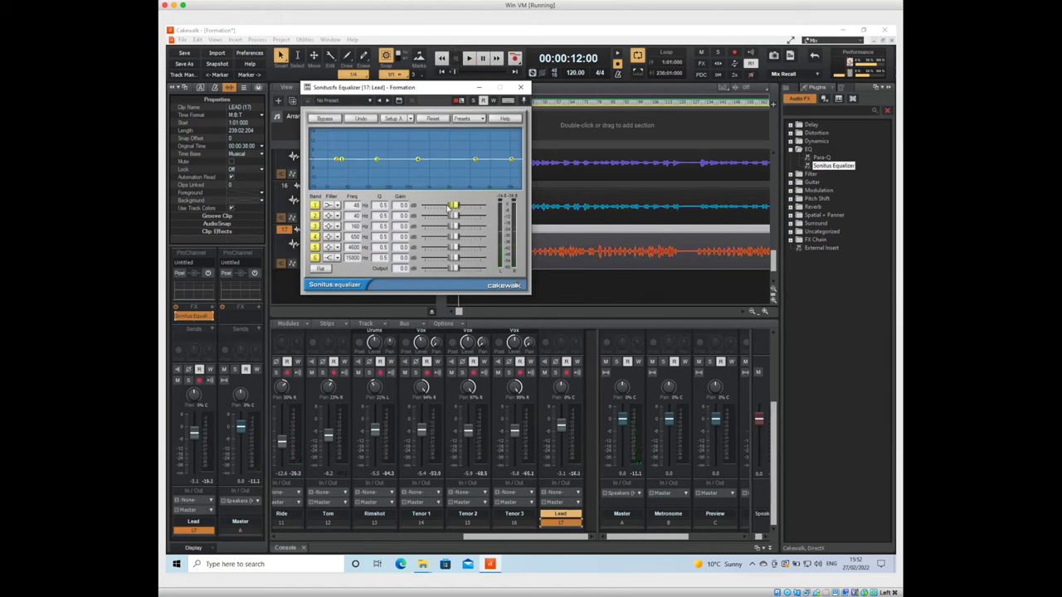
Shape the Lead's equalizer with band gains of -4.0, -1.3, 0.5, 1.5, 2.5 and 1.9 dB, and play the song to hear it
left_click_drag(453, 204, 456, 236)
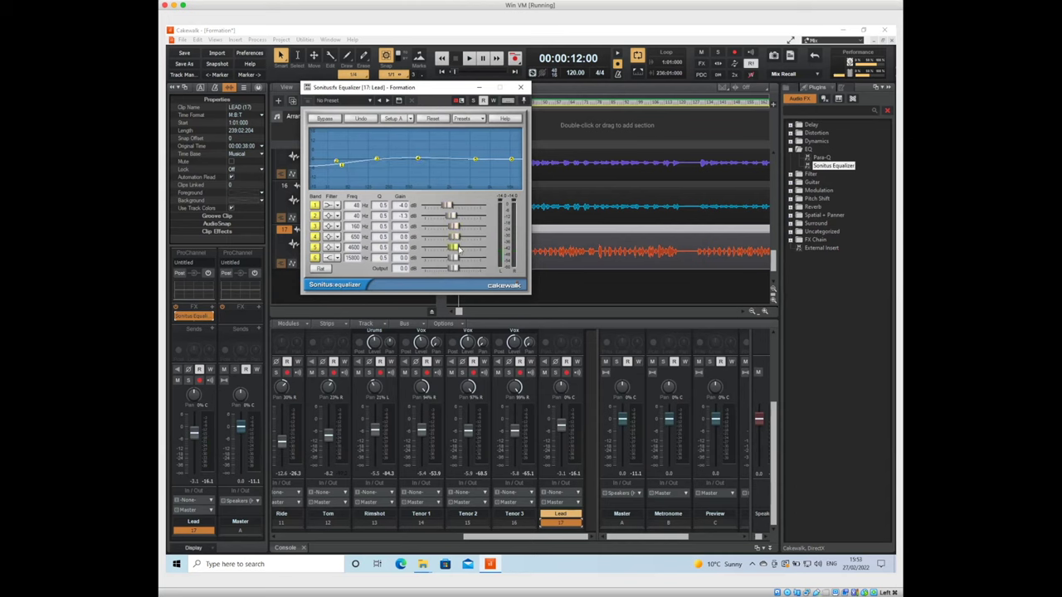
left_click_drag(455, 237, 460, 248)
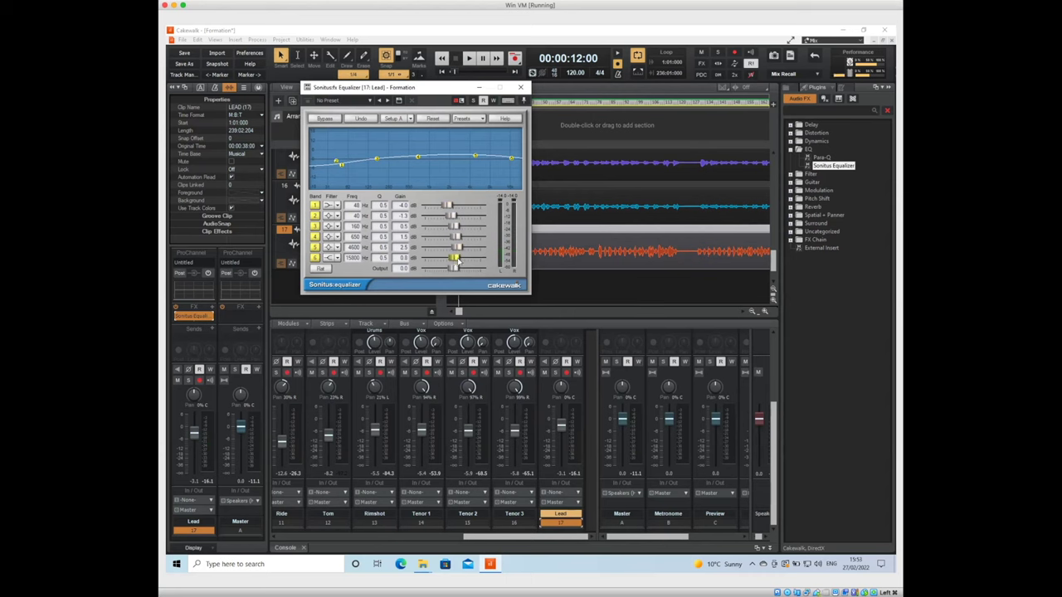
left_click_drag(455, 259, 457, 257)
key("space")
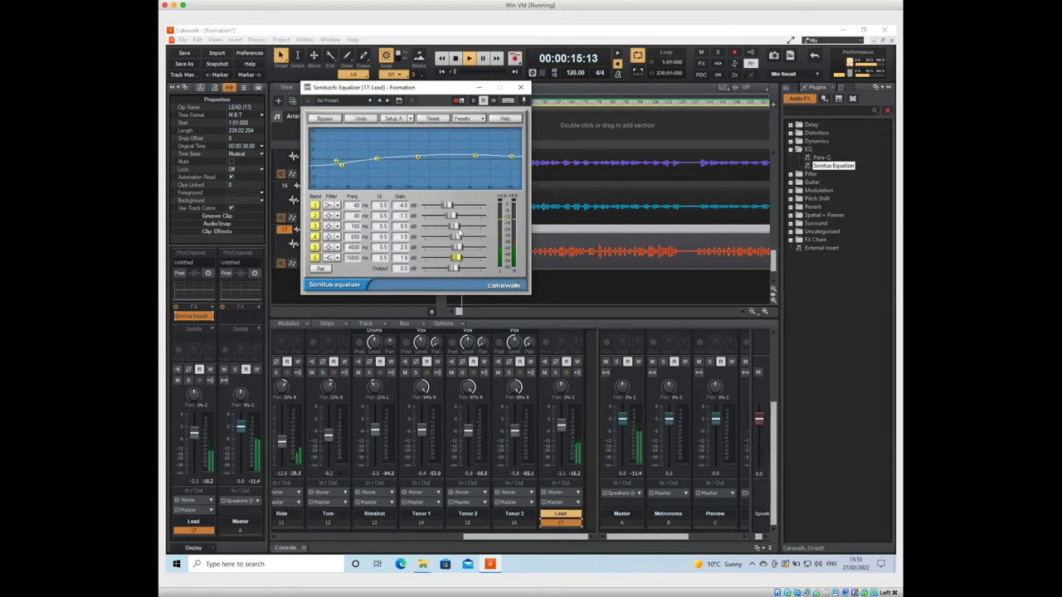
key("space")
Adjust the equalizer's band gains to -4.8, -2.5, 1.2, 2.6, 2.7 and 2.6 dB, and play the song briefly
mouse_move(447, 205)
left_mouse_down()
mouse_move(456, 204)
mouse_move(444, 205)
mouse_move(448, 216)
left_mouse_up()
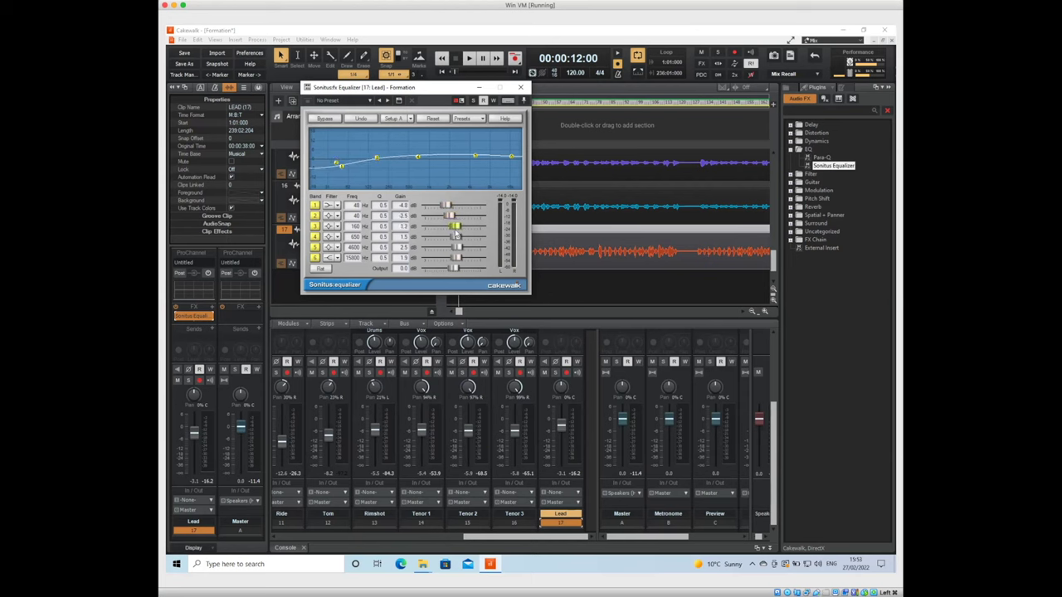
left_click_drag(455, 237, 456, 258)
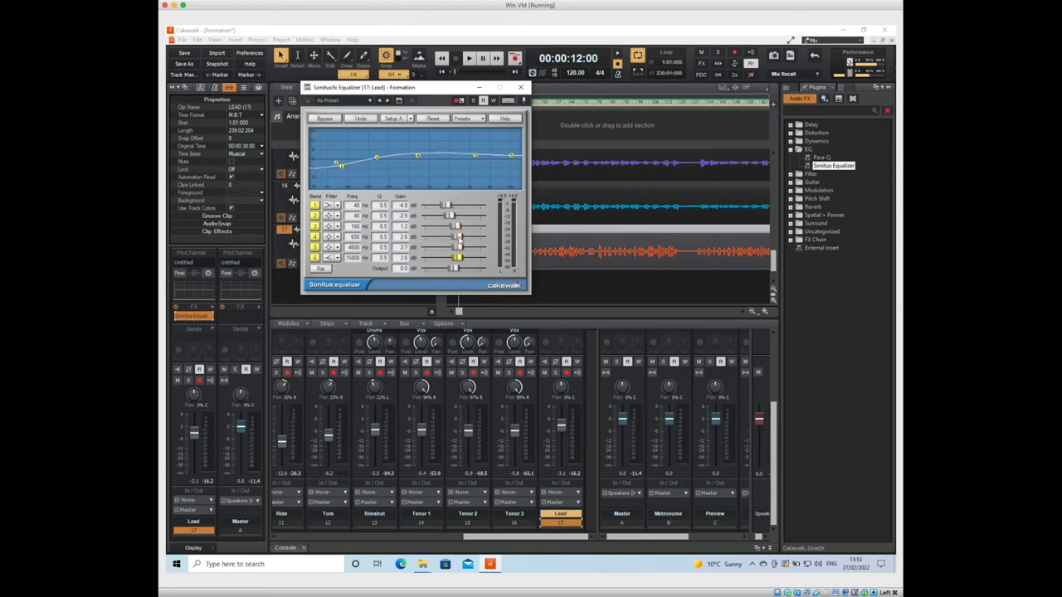
key("space")
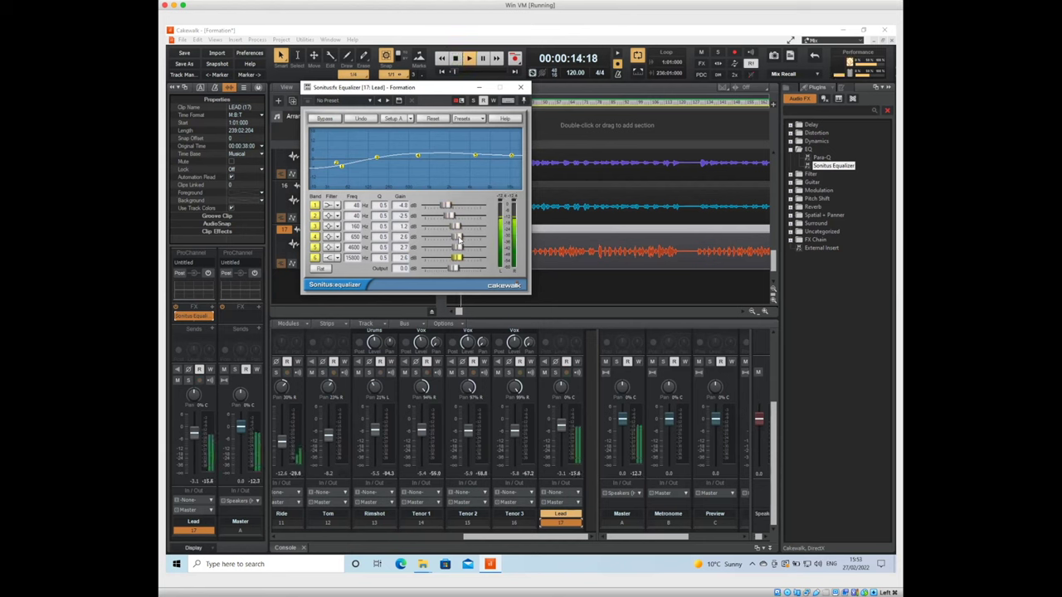
key("space")
Raise equalizer bands 3 to 6 to 1.8, 3.4, 3.0 and 3.2 dB, playing the song between adjustments
left_click_drag(458, 239, 460, 237)
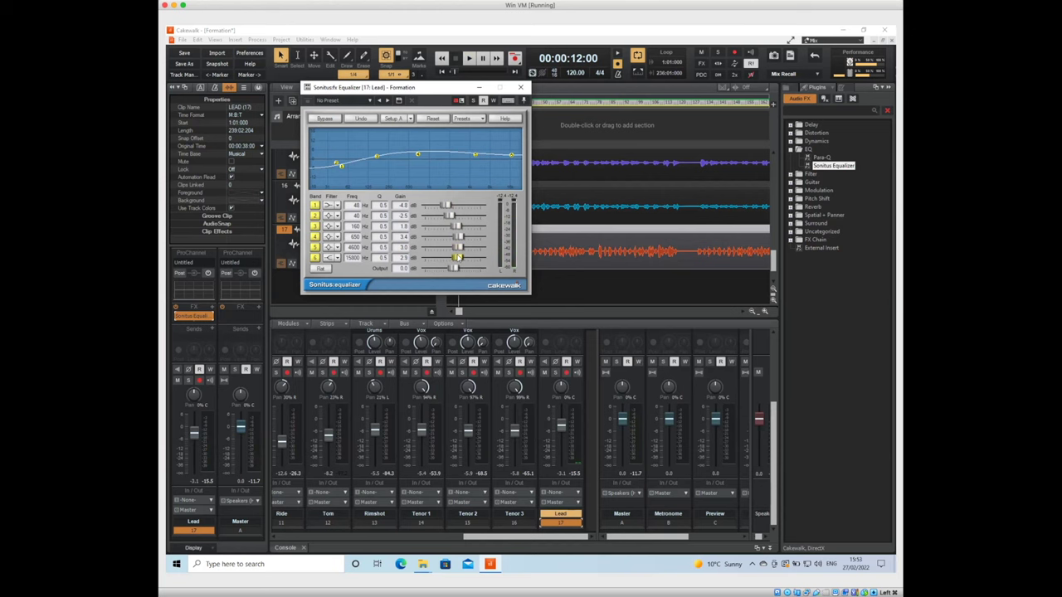
key("space")
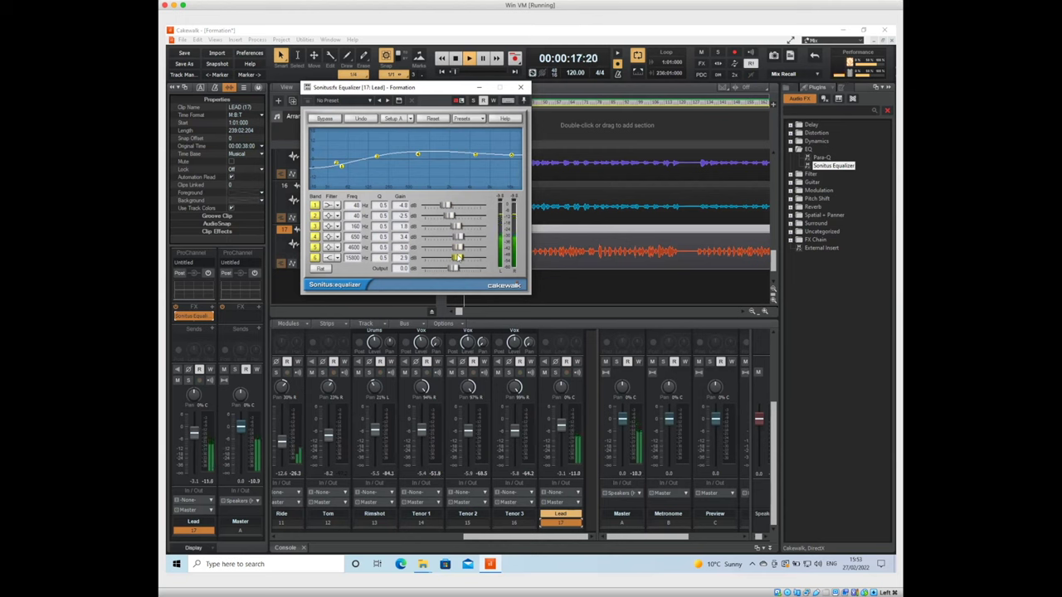
key("space")
left_click_drag(457, 258, 459, 258)
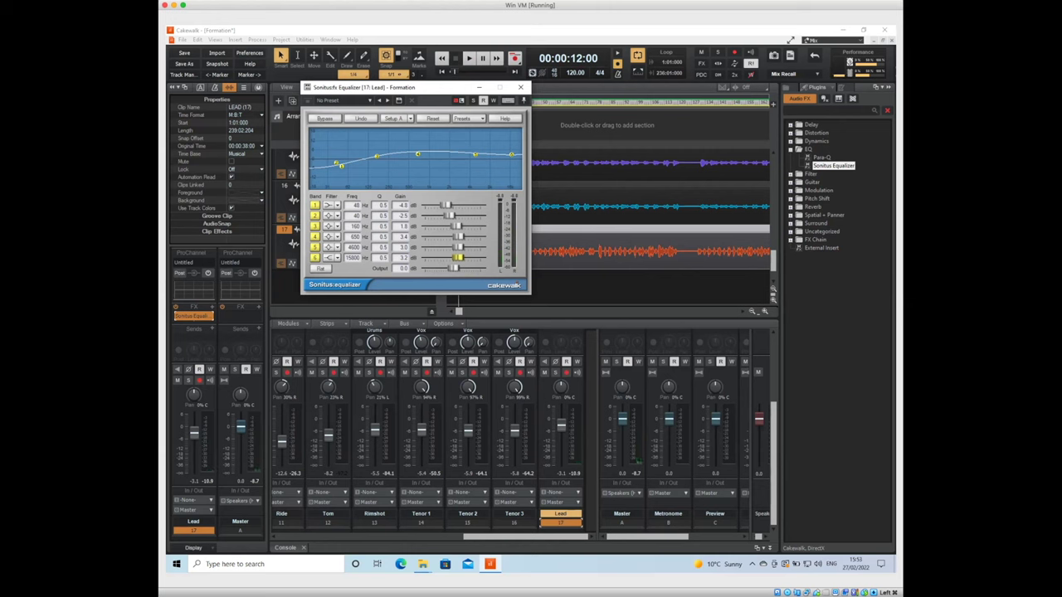
Move the equalizer window clear of the track controls and play the song from 00:00:32:00
left_click_drag(449, 91, 652, 112)
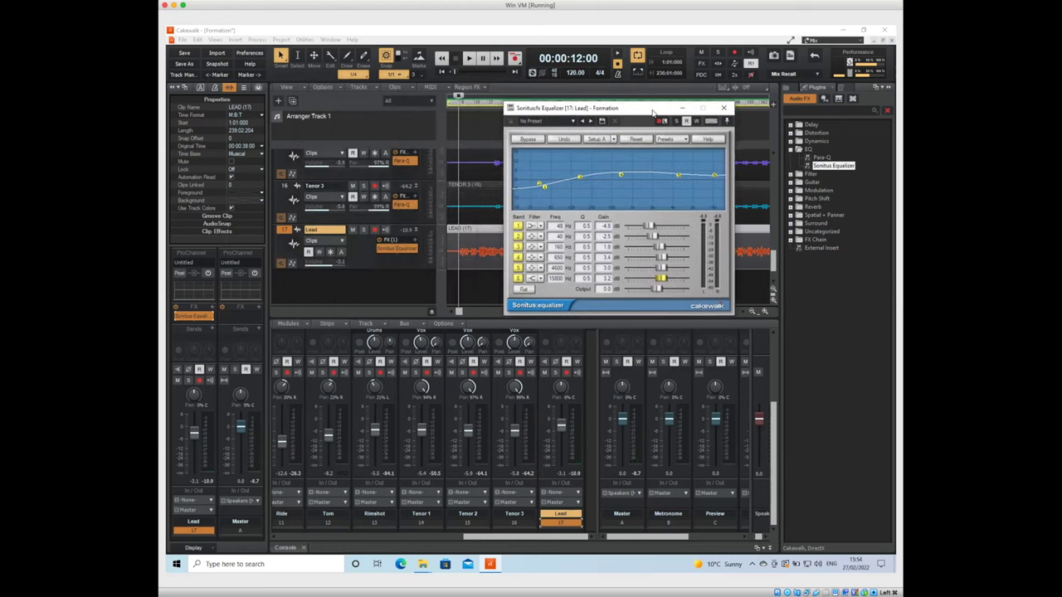
left_click(478, 100)
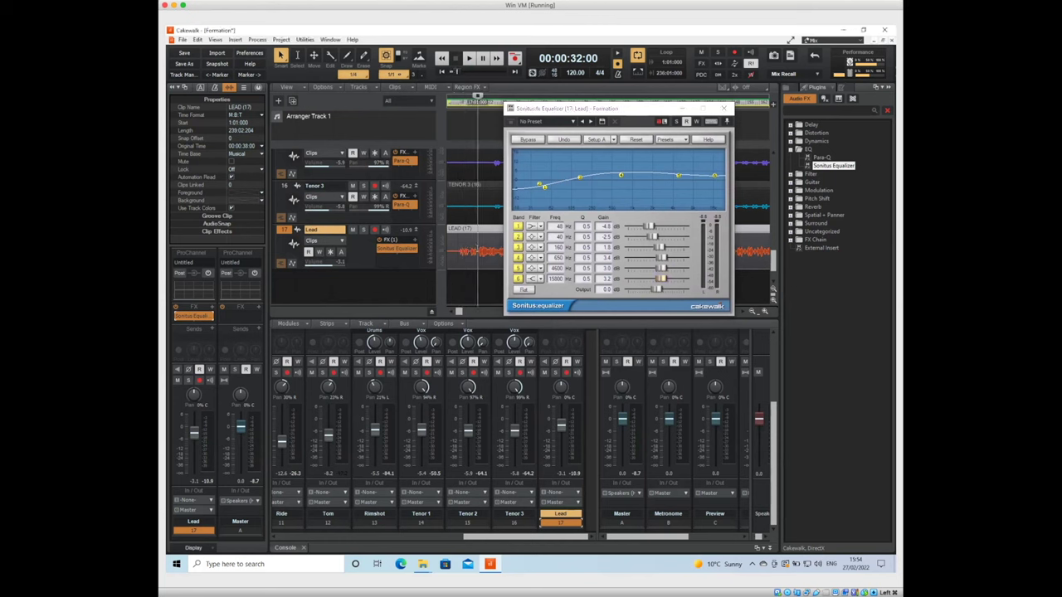
key("space")
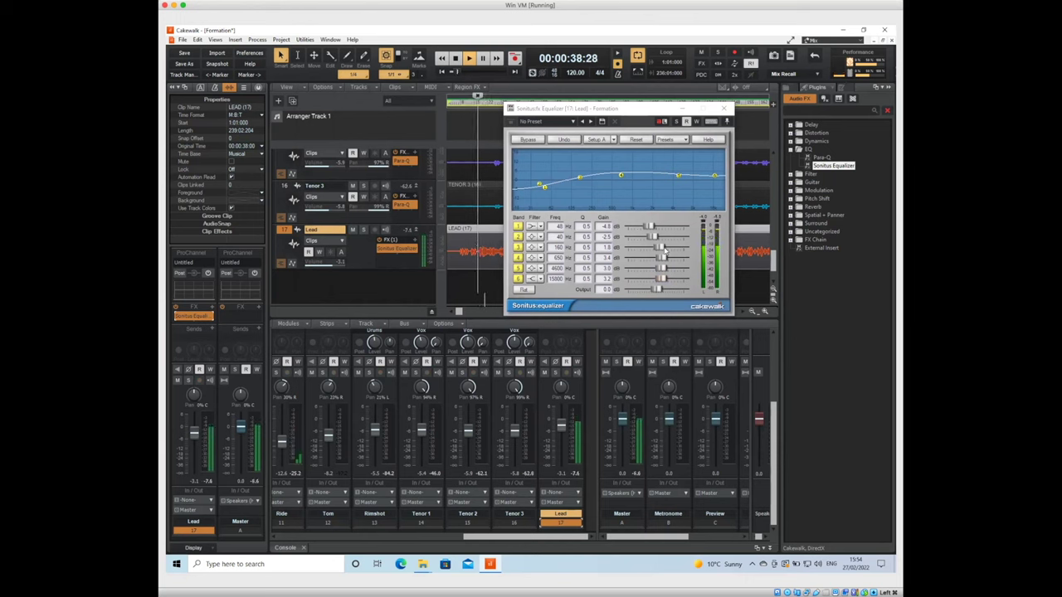
key("space")
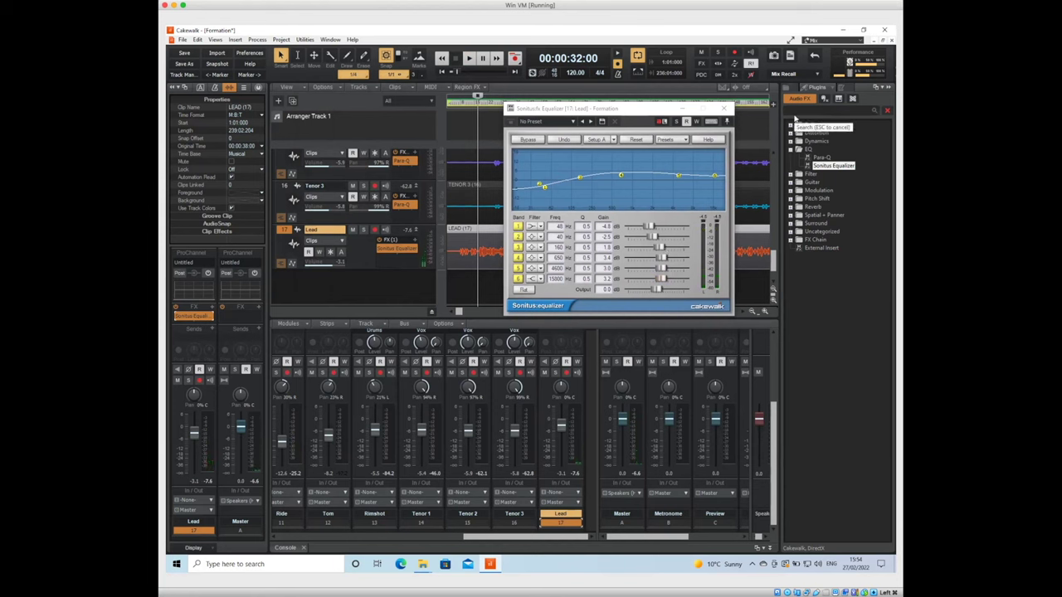
Compare the Lead vocal with the equalizer bypassed and active during playback, leave it active, and close the equalizer
left_click(528, 140)
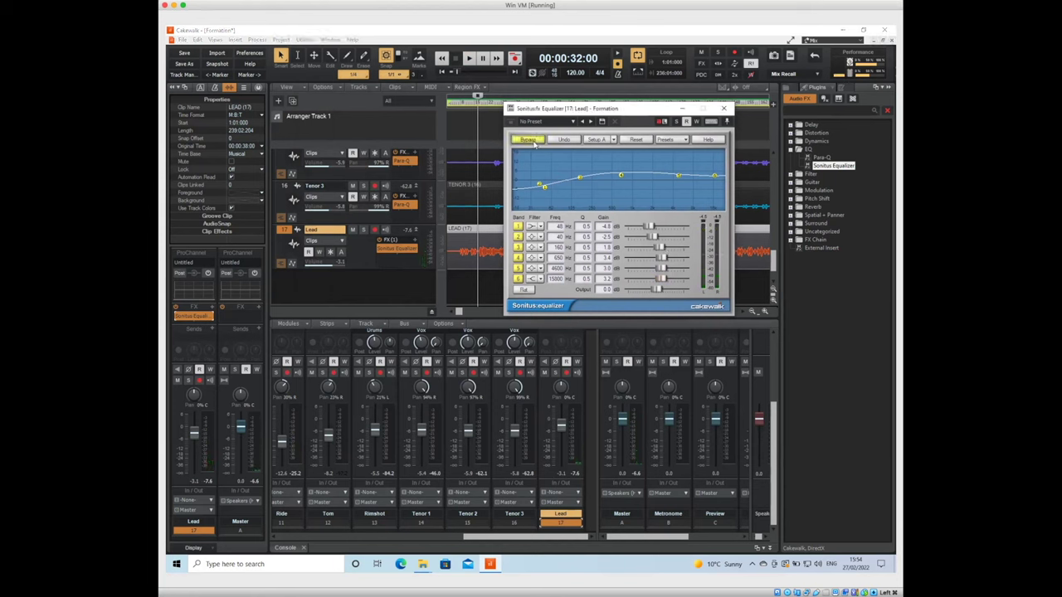
key("space")
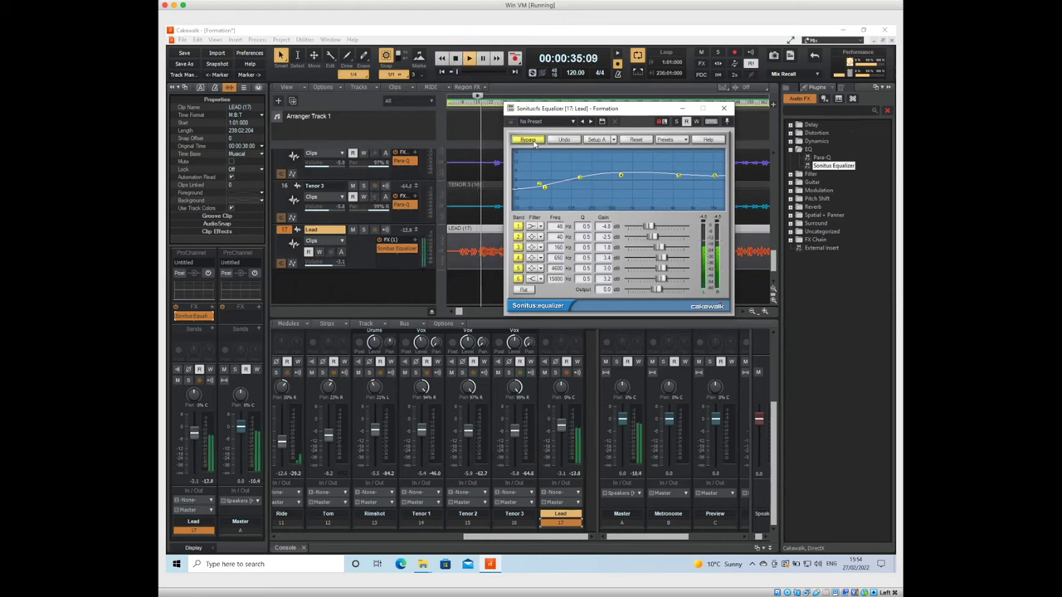
key("space")
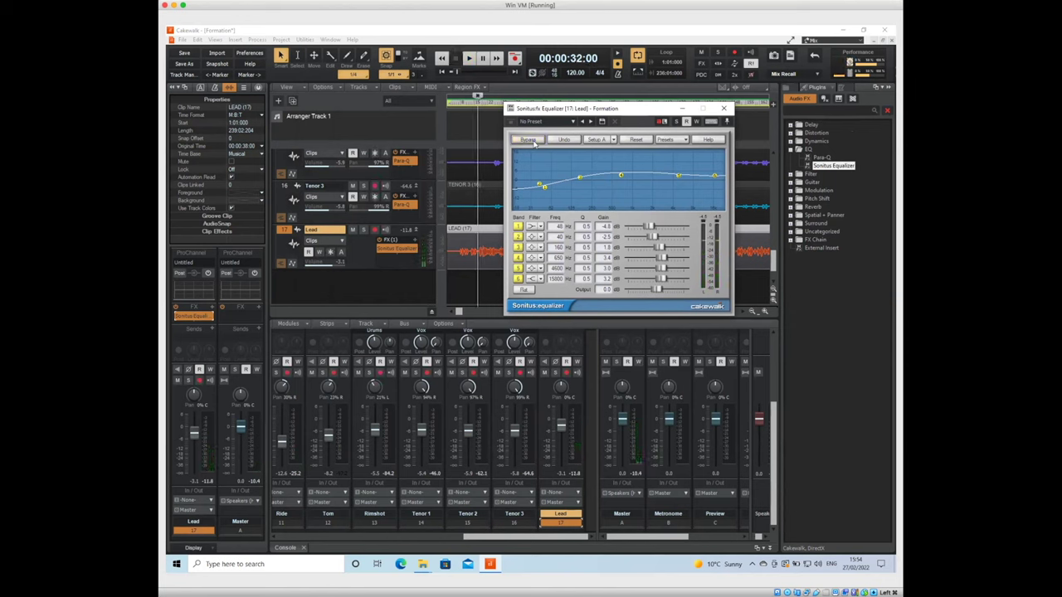
key("space")
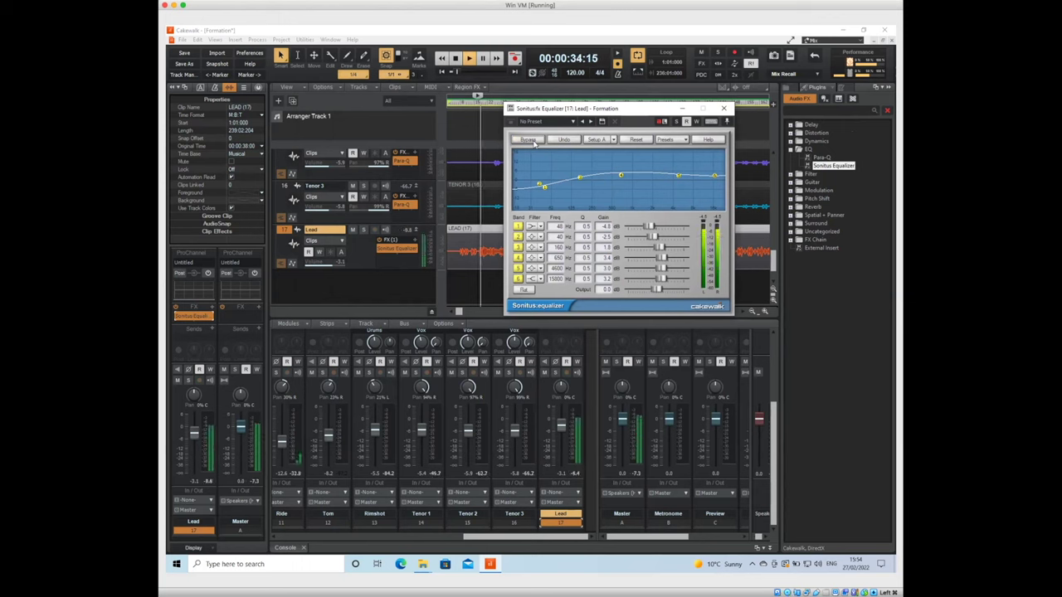
left_click(529, 139)
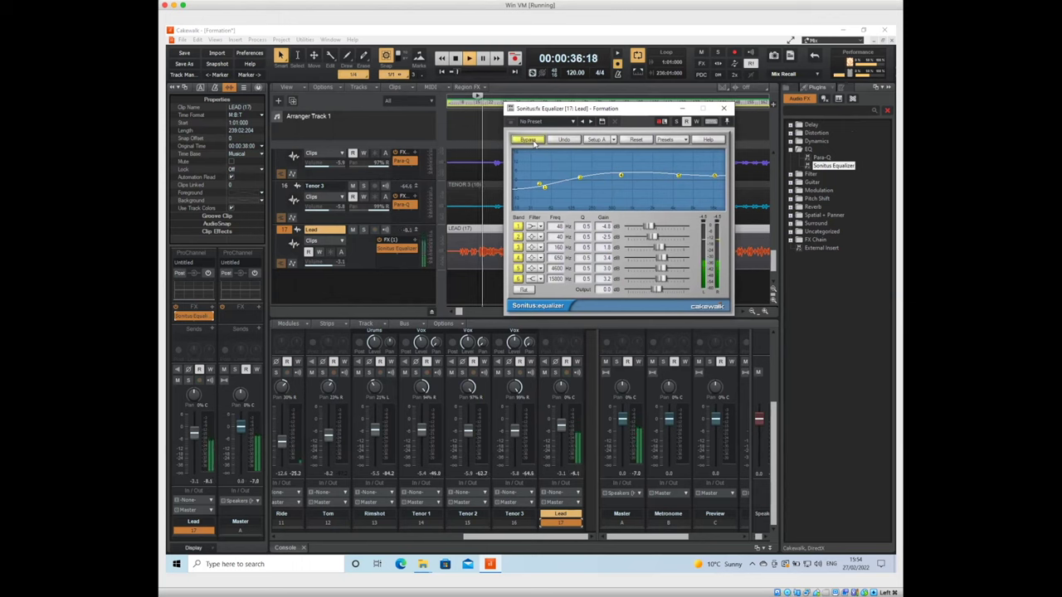
left_click(529, 139)
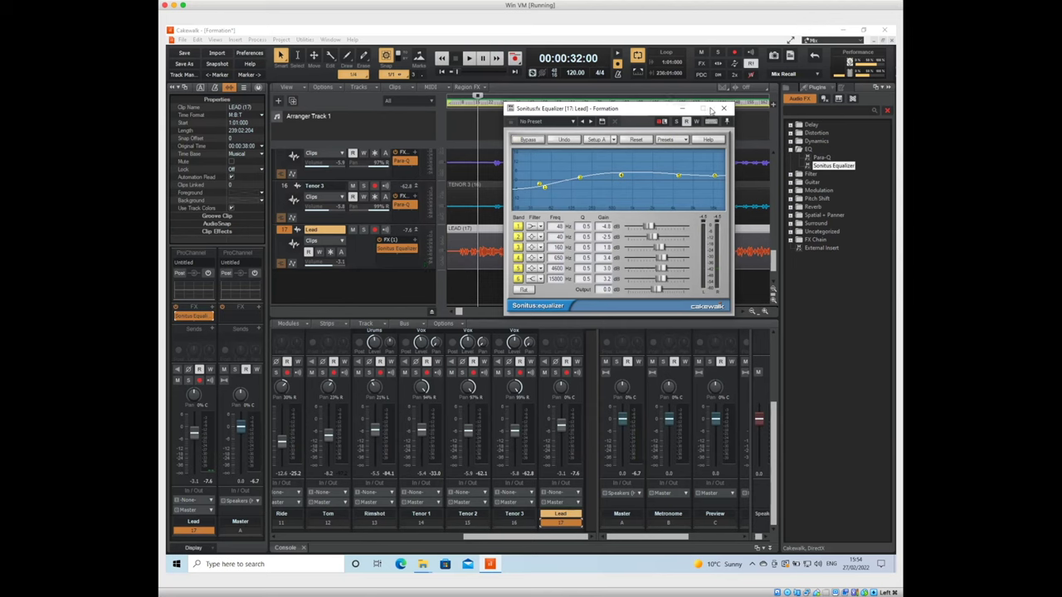
left_click(721, 110)
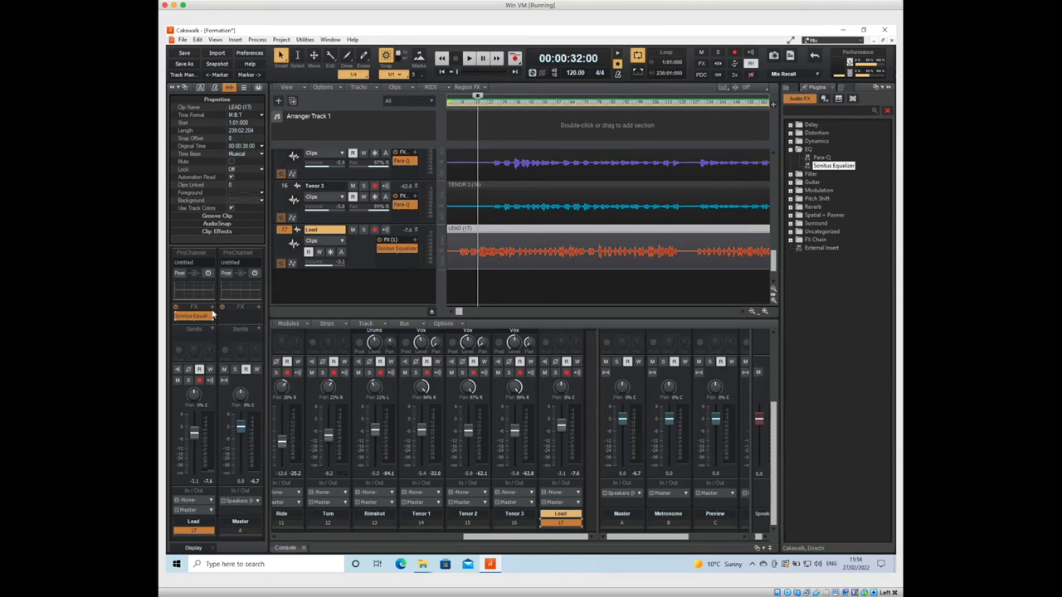
Add the Sonitus Compressor from the Dynamics plug-ins to the Lead track's effects after the equalizer
left_click(790, 149)
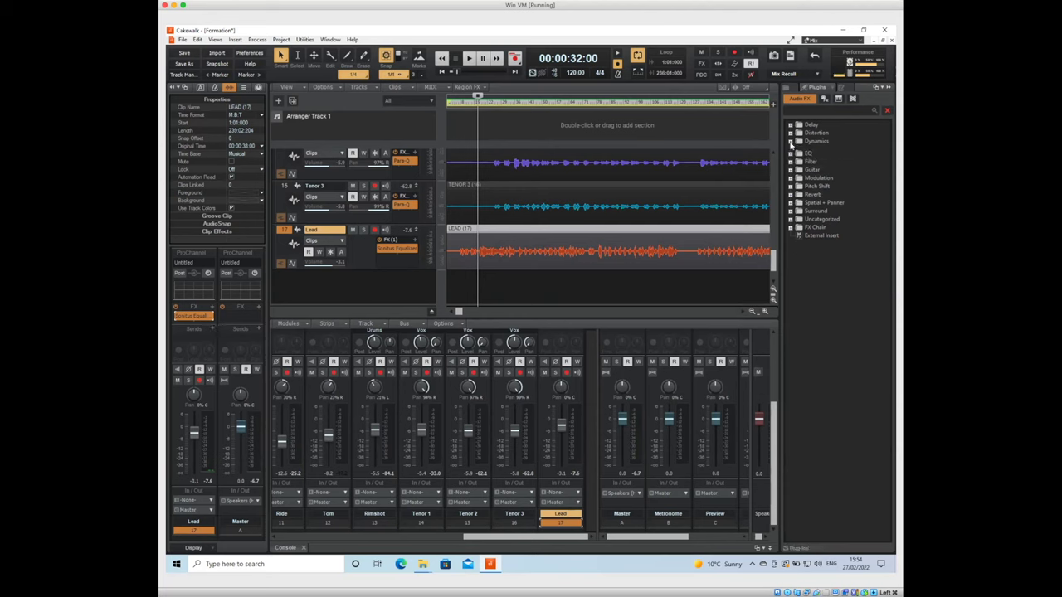
left_click(790, 141)
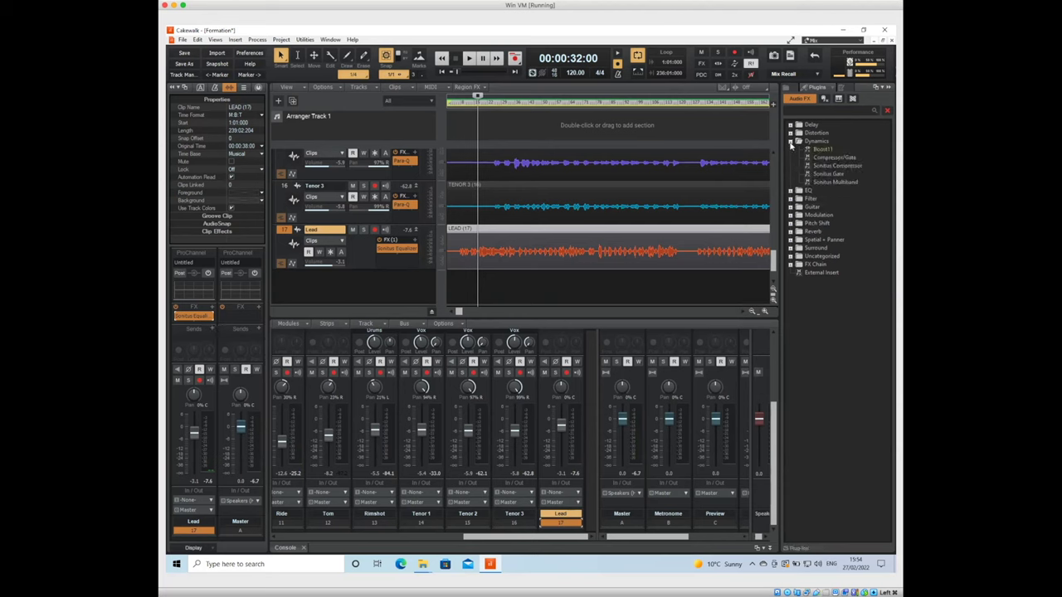
left_click(851, 166)
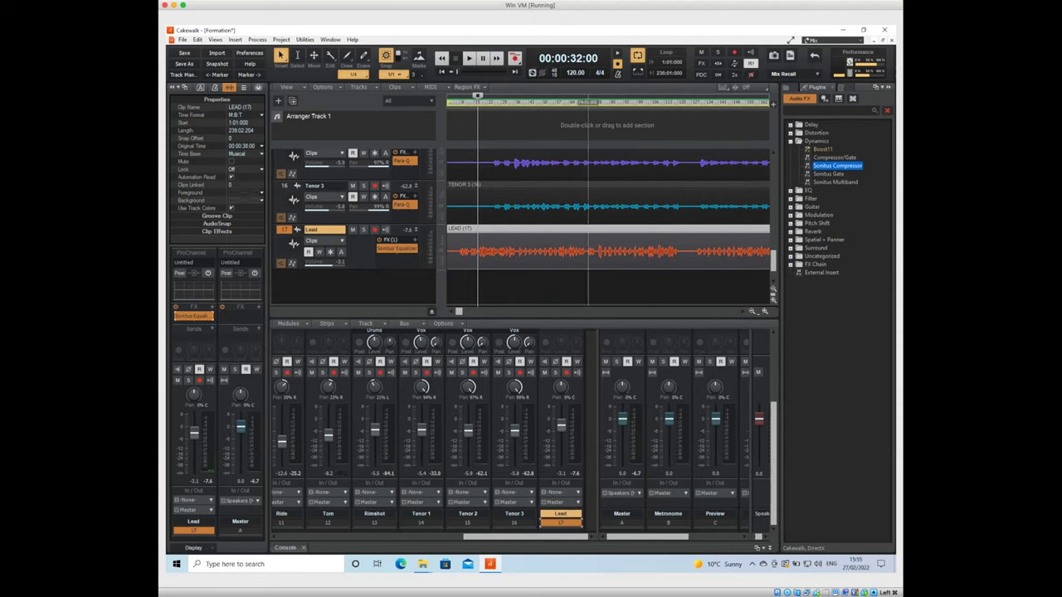
left_click_drag(838, 168, 207, 322)
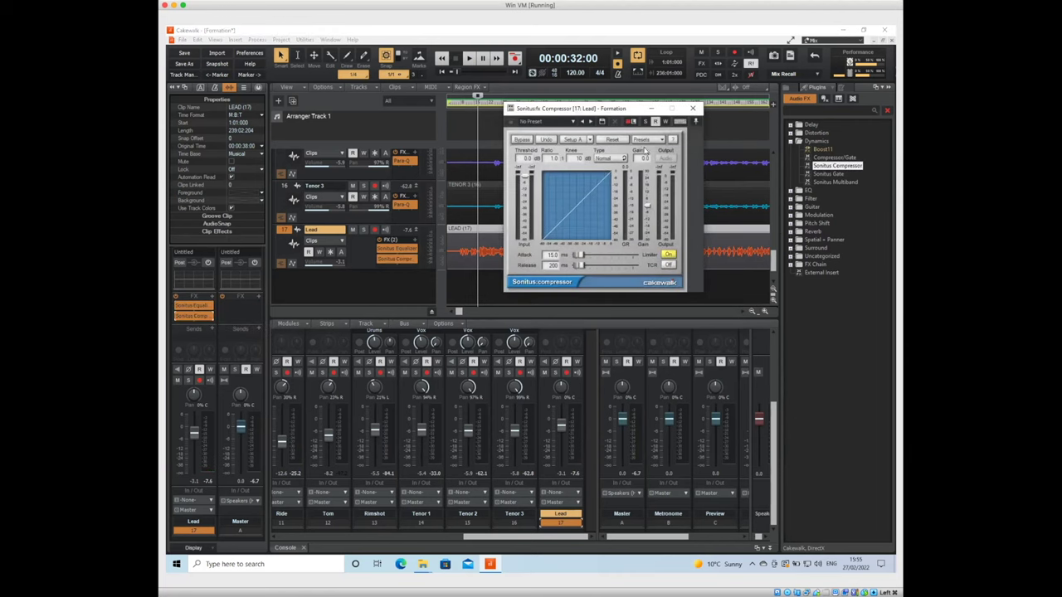
Load the Vocals (GR 4-10dB) music preset in the Lead's compressor and play the song to hear it
left_click(648, 142)
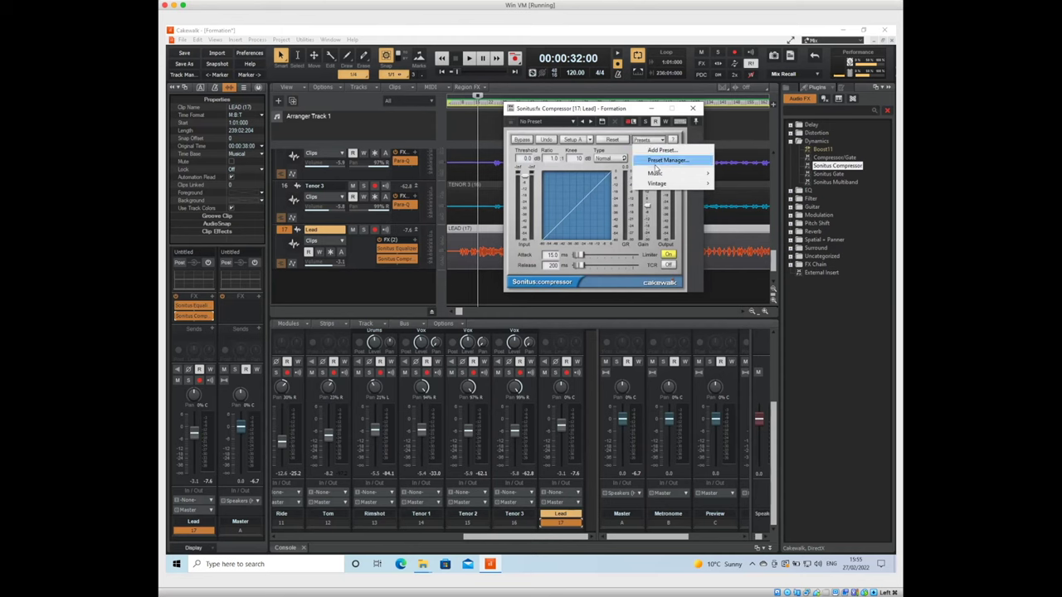
mouse_move(661, 174)
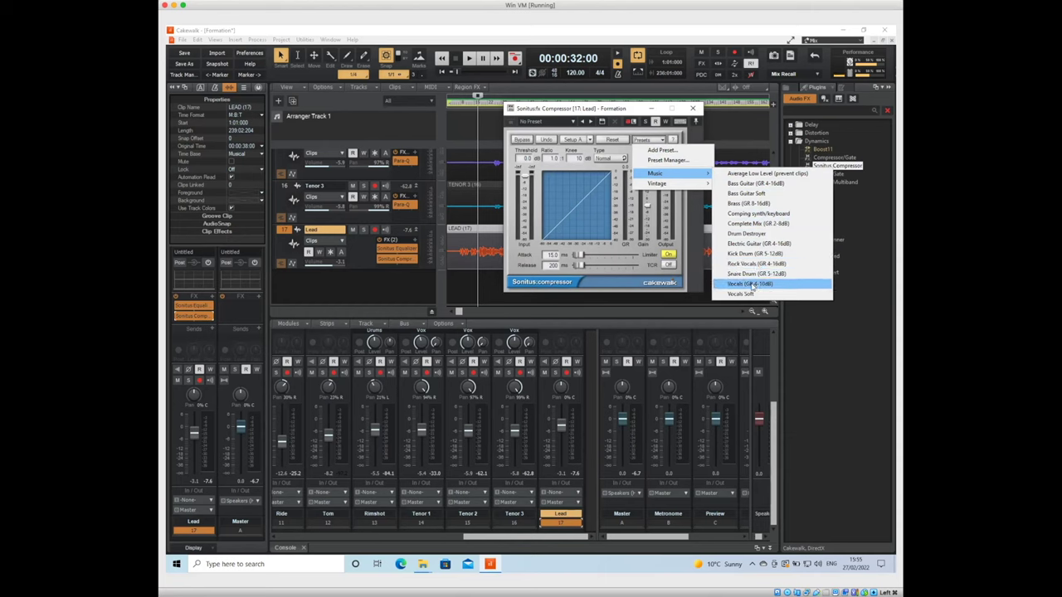
left_click(750, 284)
key("space")
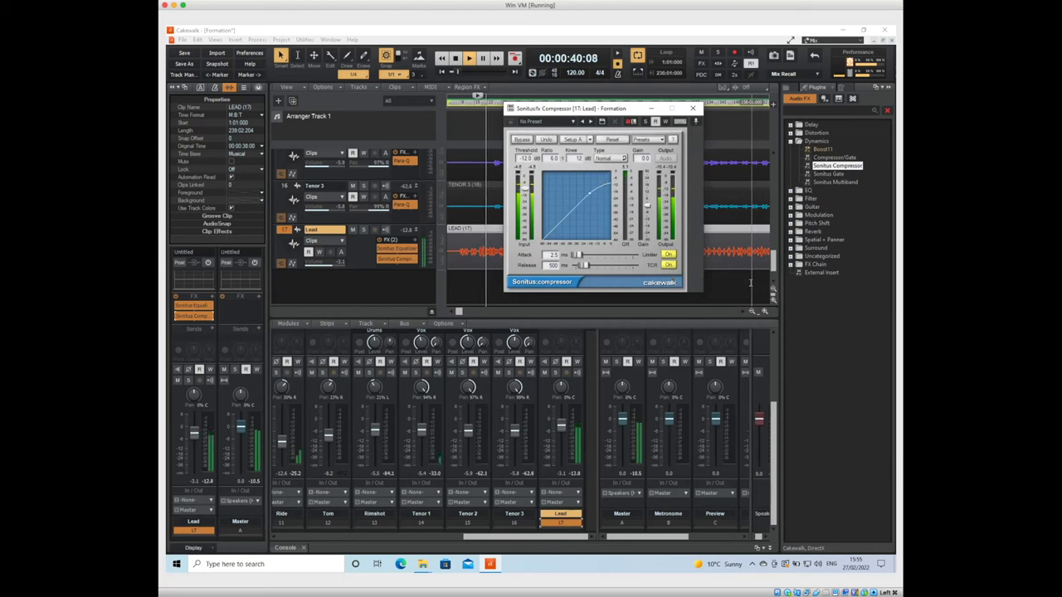
key("space")
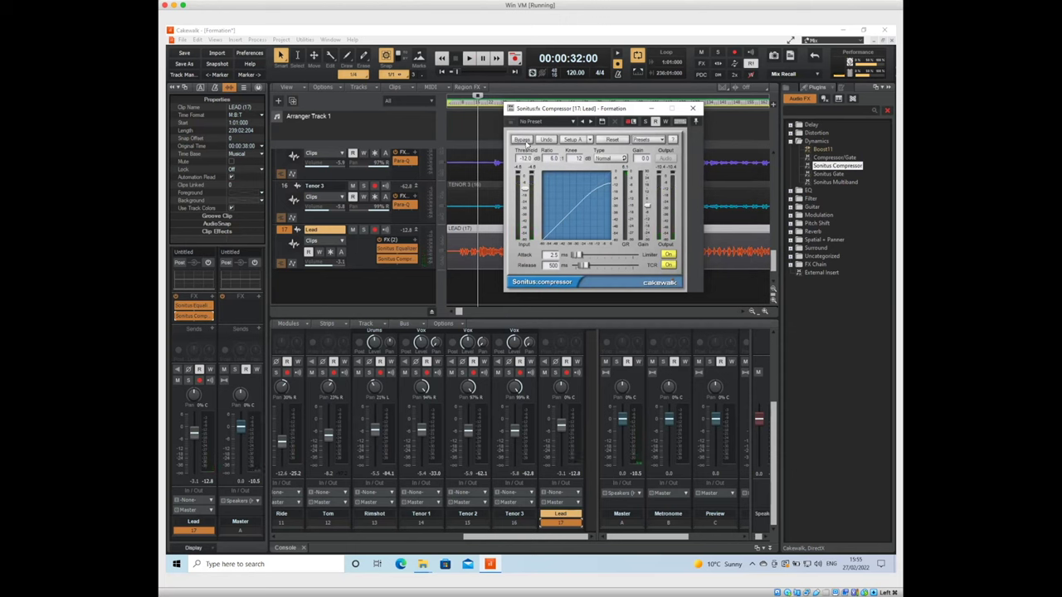
Compare the Lead vocal with the compressor active and bypassed during playback, leaving the compressor active
key("space")
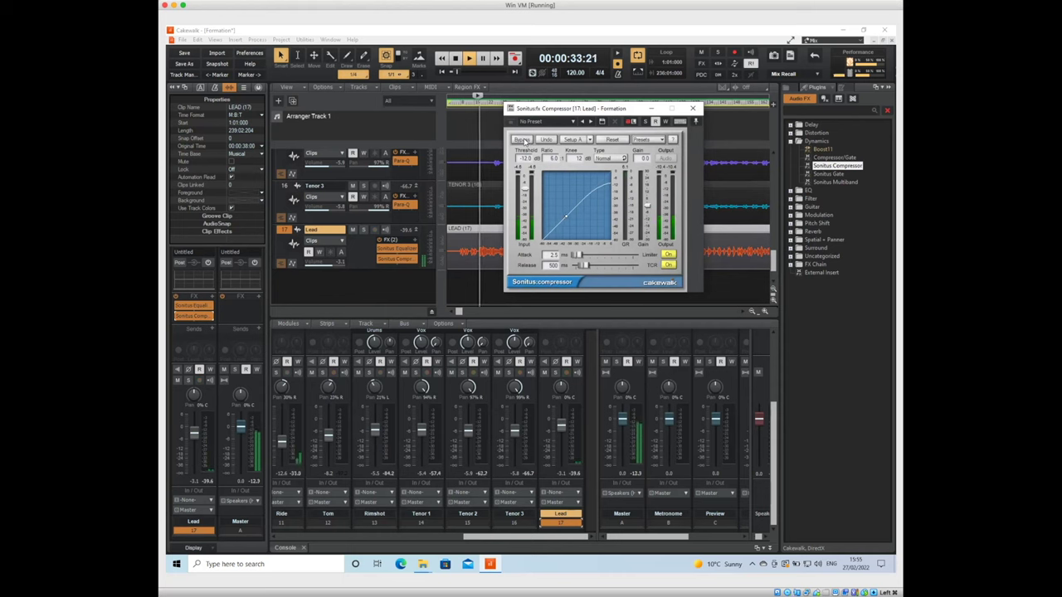
left_click(522, 140)
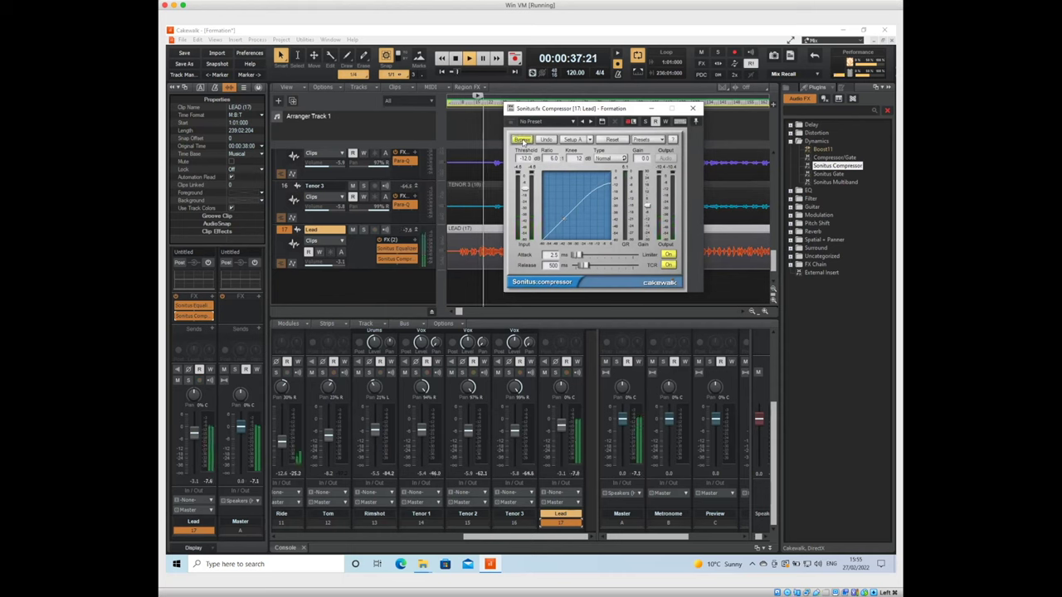
left_click(522, 140)
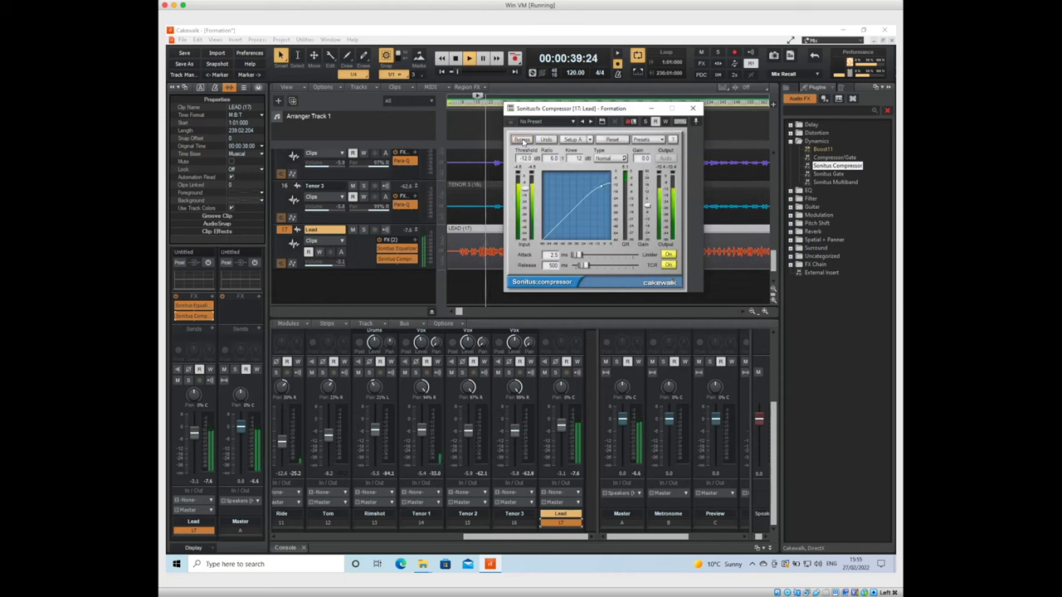
key("space")
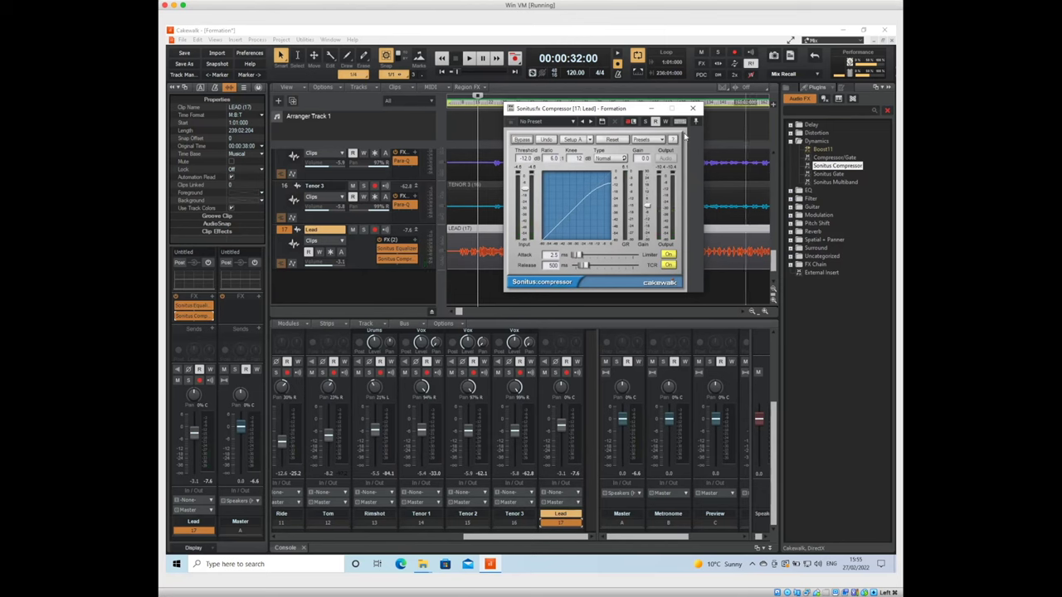
Load the Vocals Soft music preset in the Lead's compressor and play the song from 00:00:32:00
left_click(660, 137)
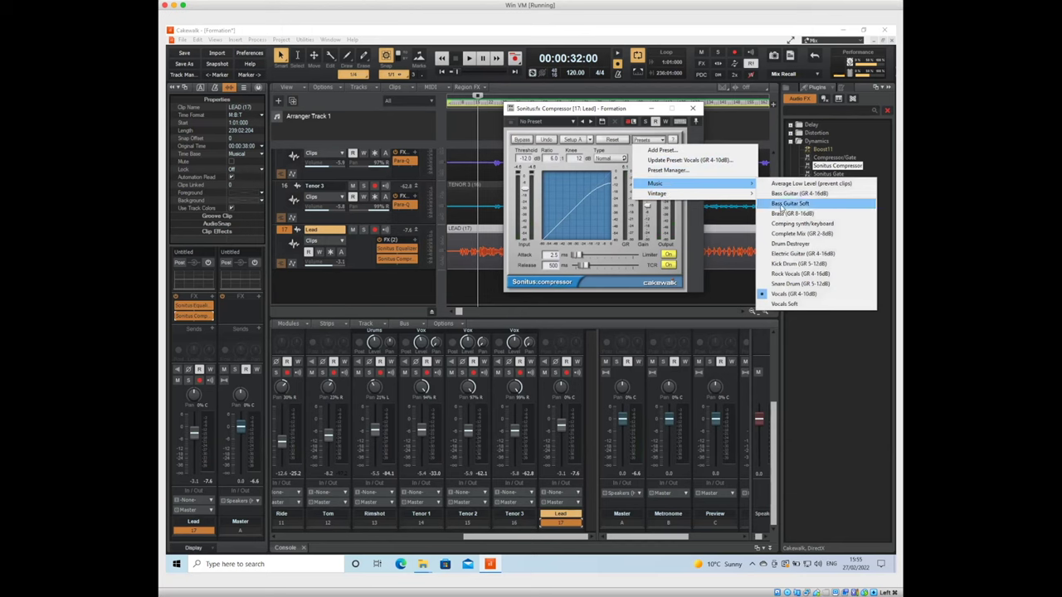
left_click(801, 304)
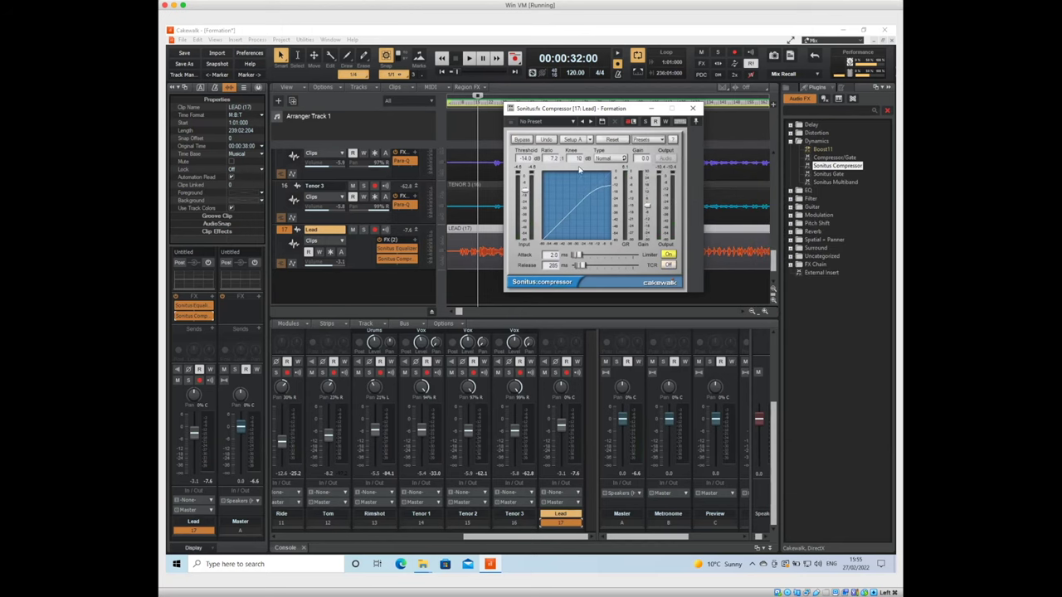
key("space")
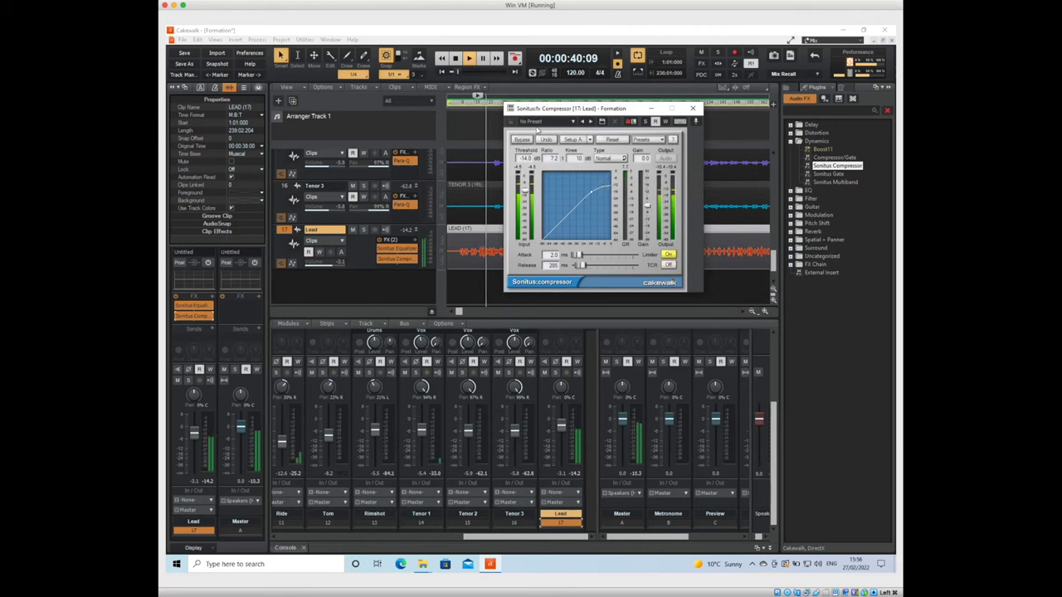
Replay the song from 00:00:32:00 and compare the Lead vocal with the Vocals Soft compression bypassed and active
key("space")
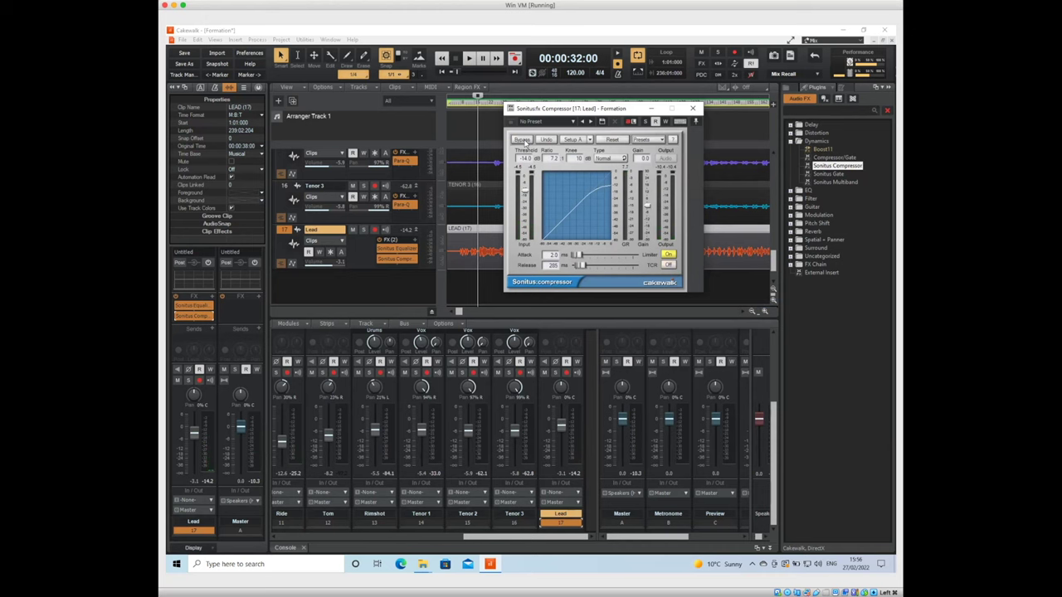
key("space")
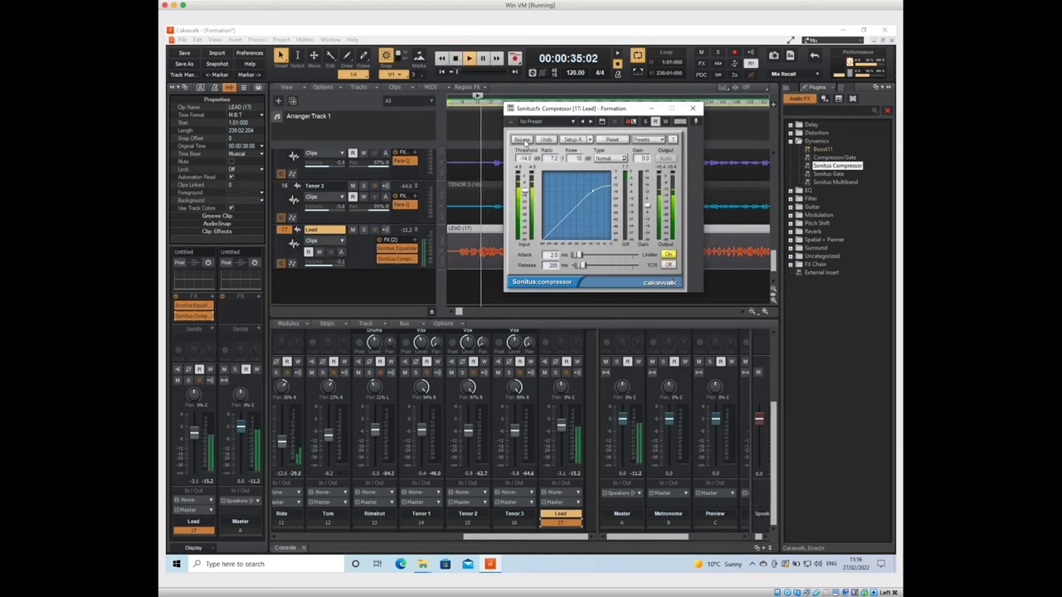
left_click(522, 139)
left_click(522, 139)
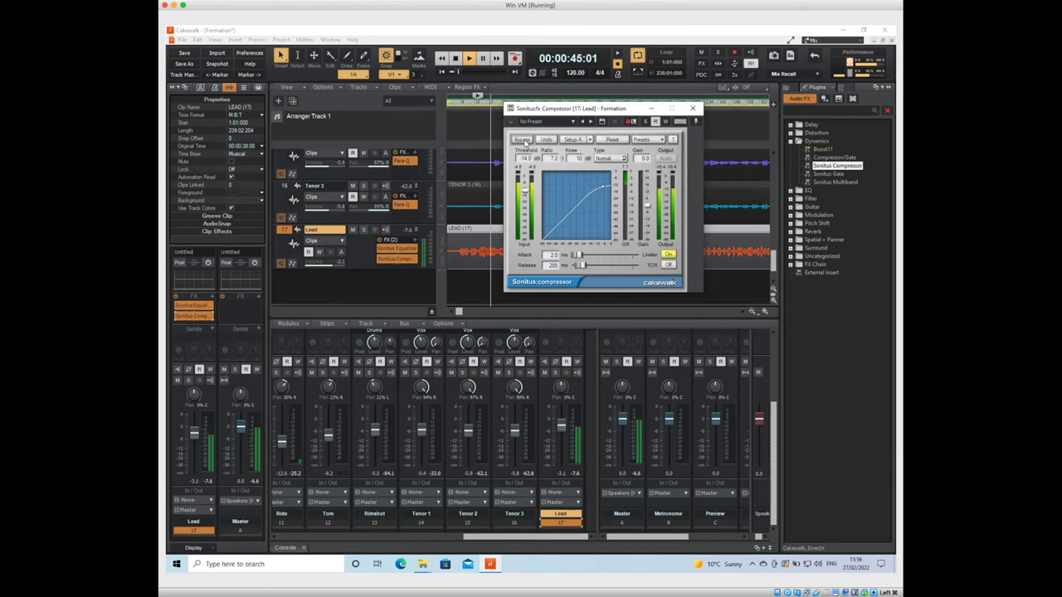
key("space")
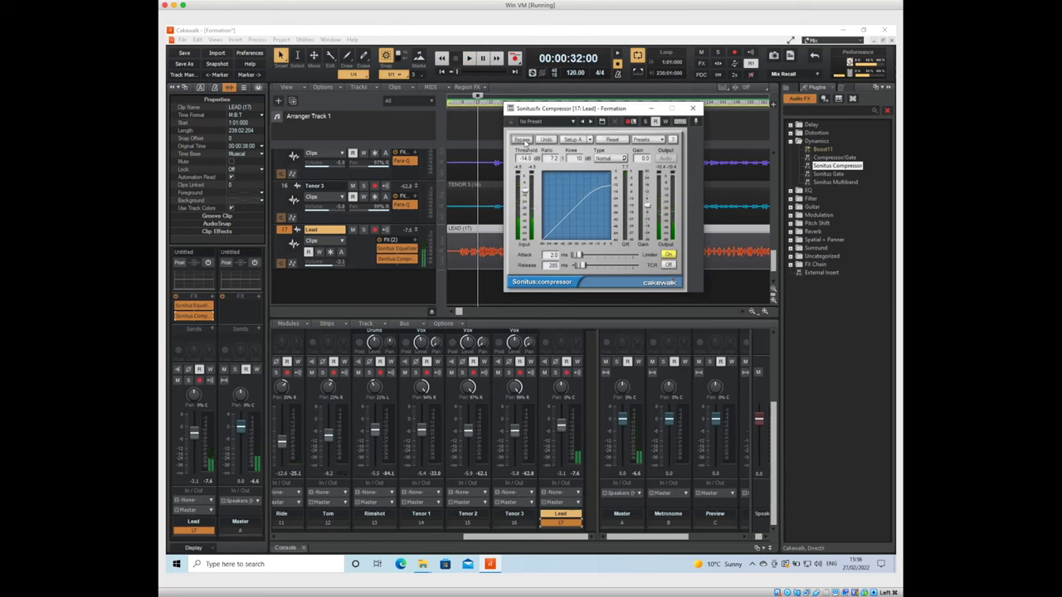
Load the Rock Vocals (GR 4-16dB) music preset in the Lead's compressor and play the song to hear it
left_click(660, 140)
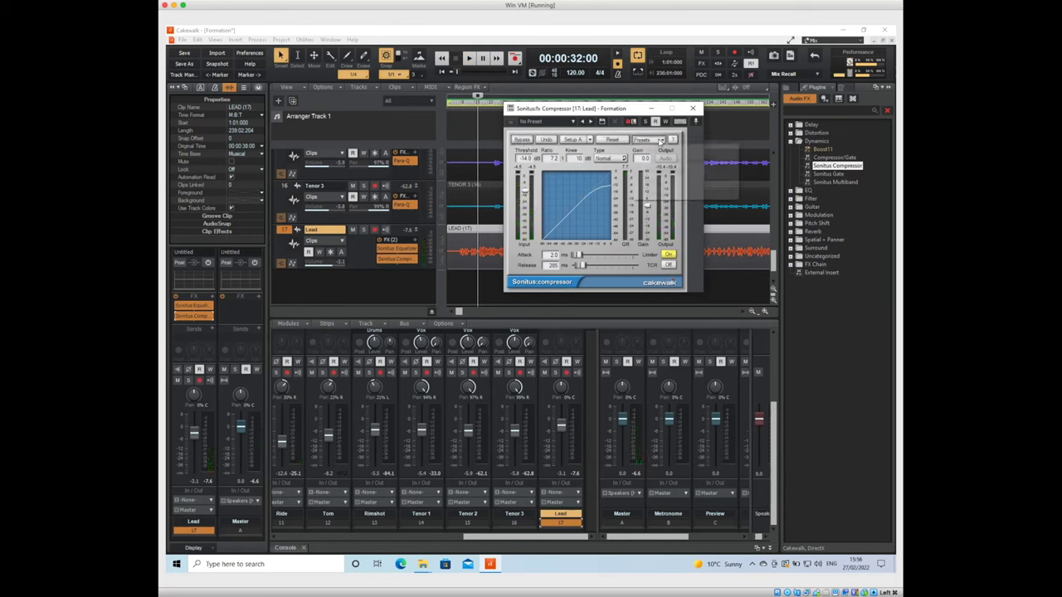
mouse_move(676, 184)
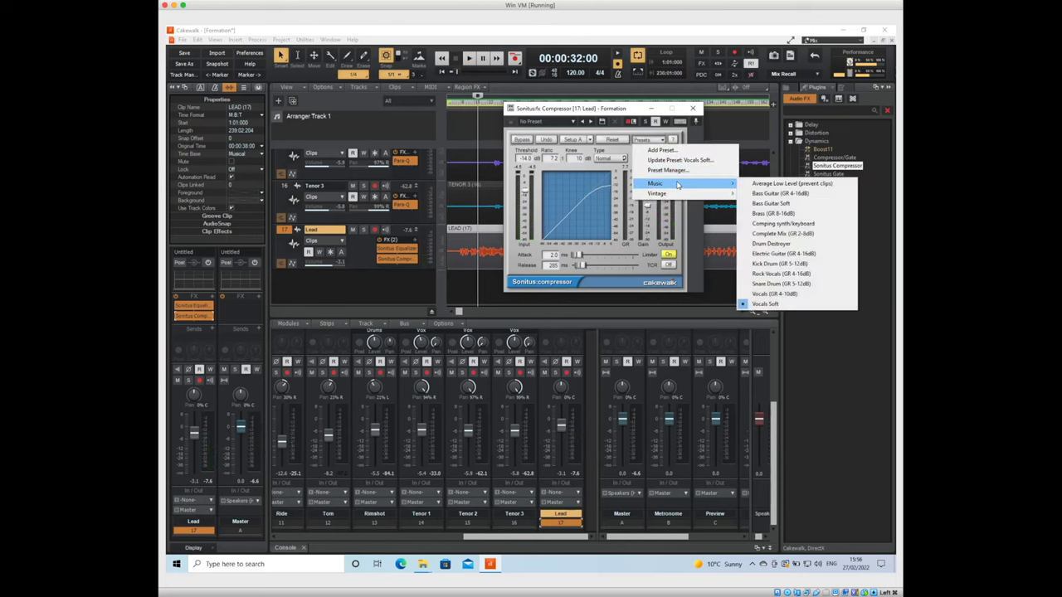
left_click(778, 277)
key("space")
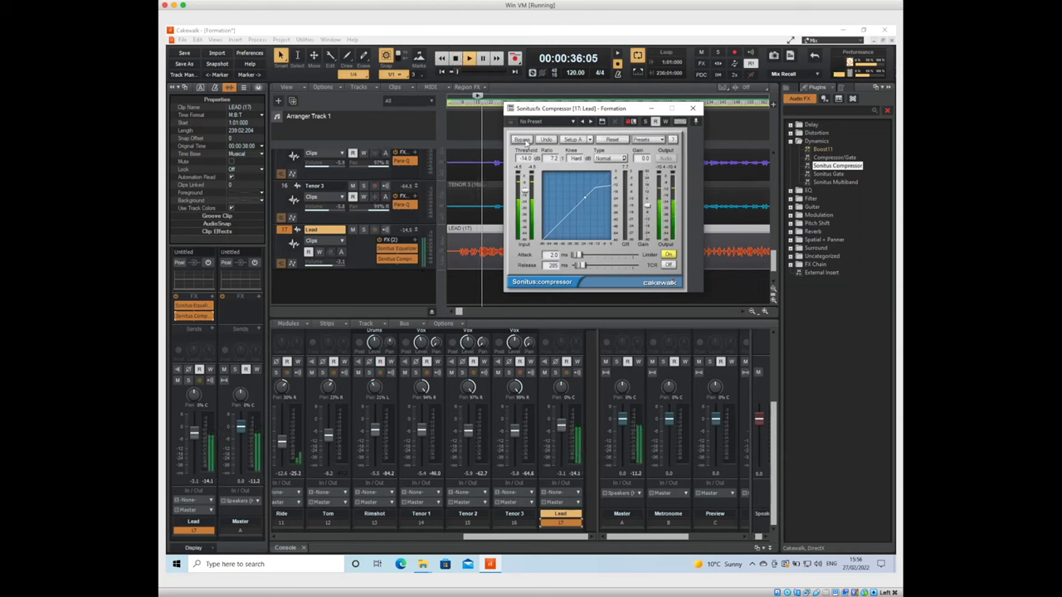
Compare the Lead vocal with the Rock Vocals compression bypassed and active during playback, leaving it active and stopping the song
left_click(526, 143)
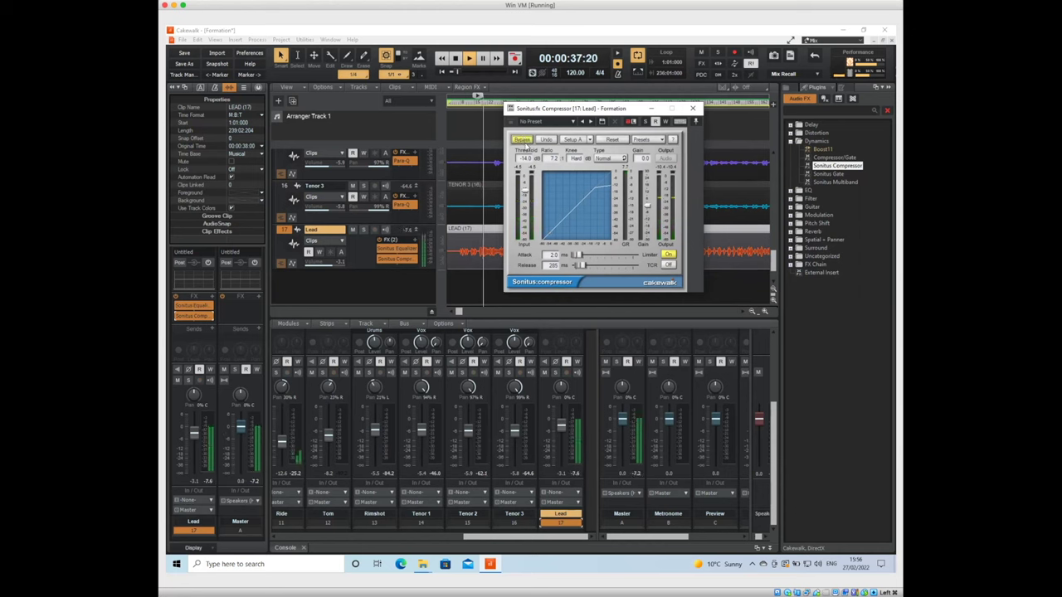
left_click(526, 142)
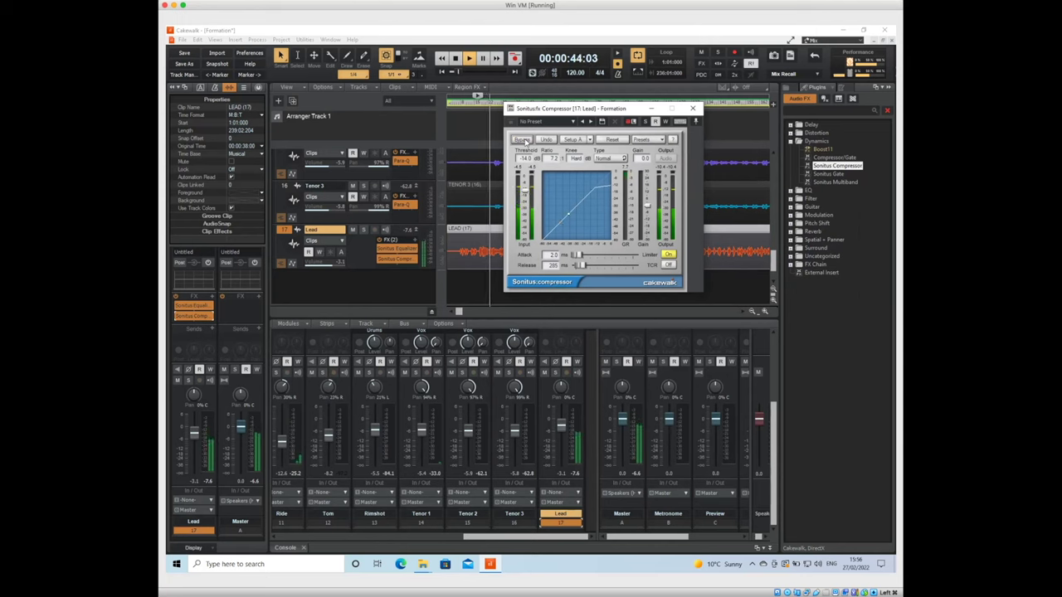
left_click(525, 142)
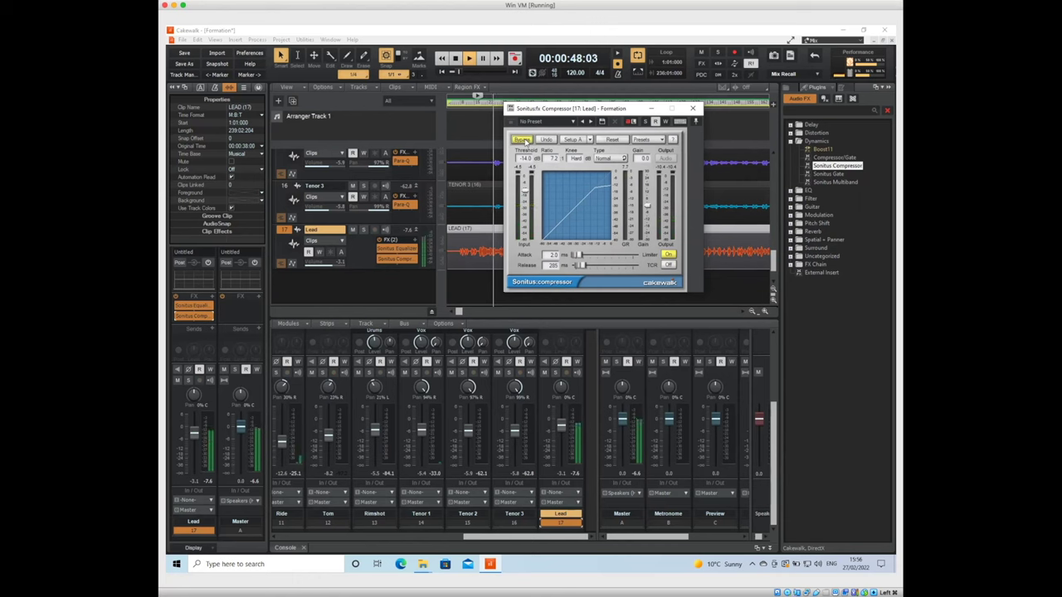
left_click(525, 142)
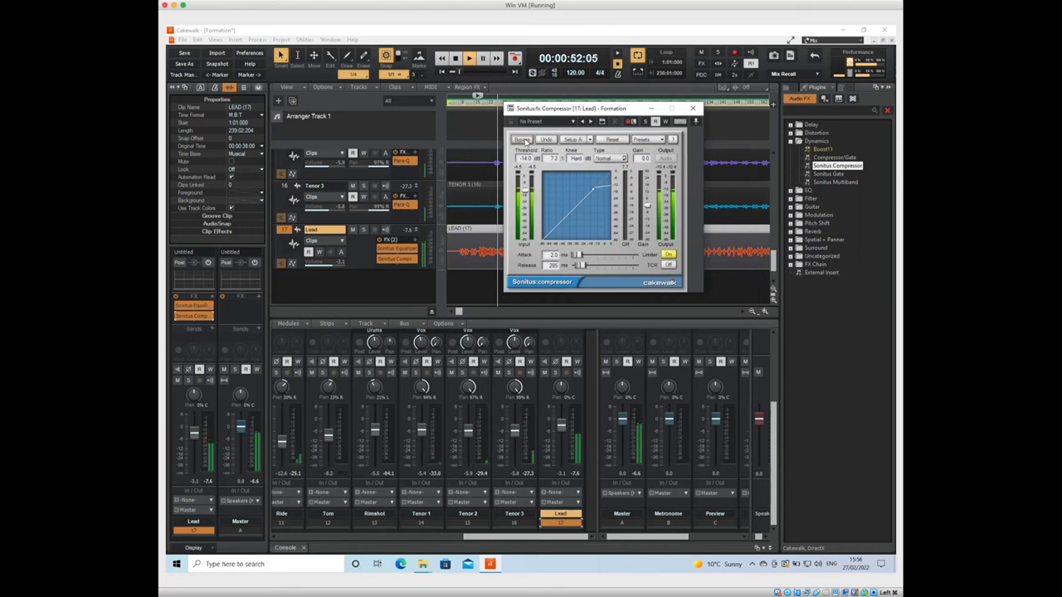
key("space")
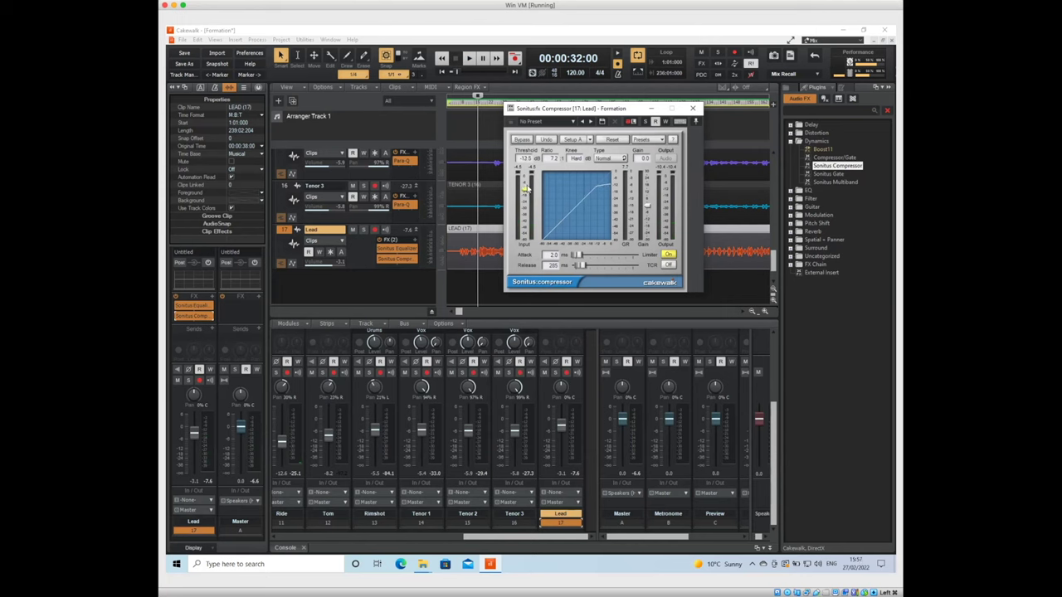
Set the threshold of the Lead's compressor to -11.6 dB while listening to the song
key("space")
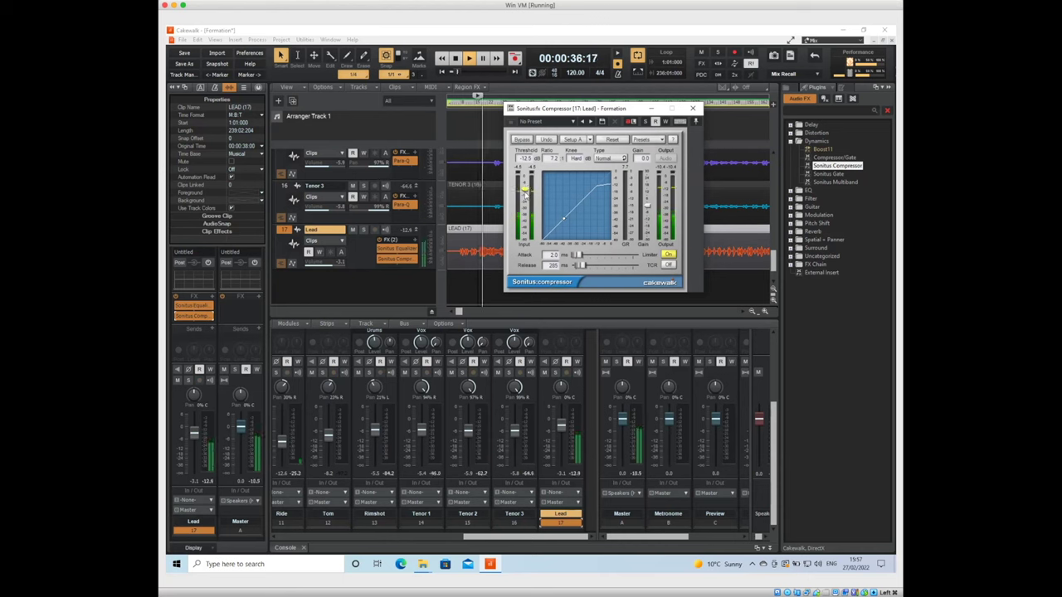
left_click_drag(525, 192, 525, 190)
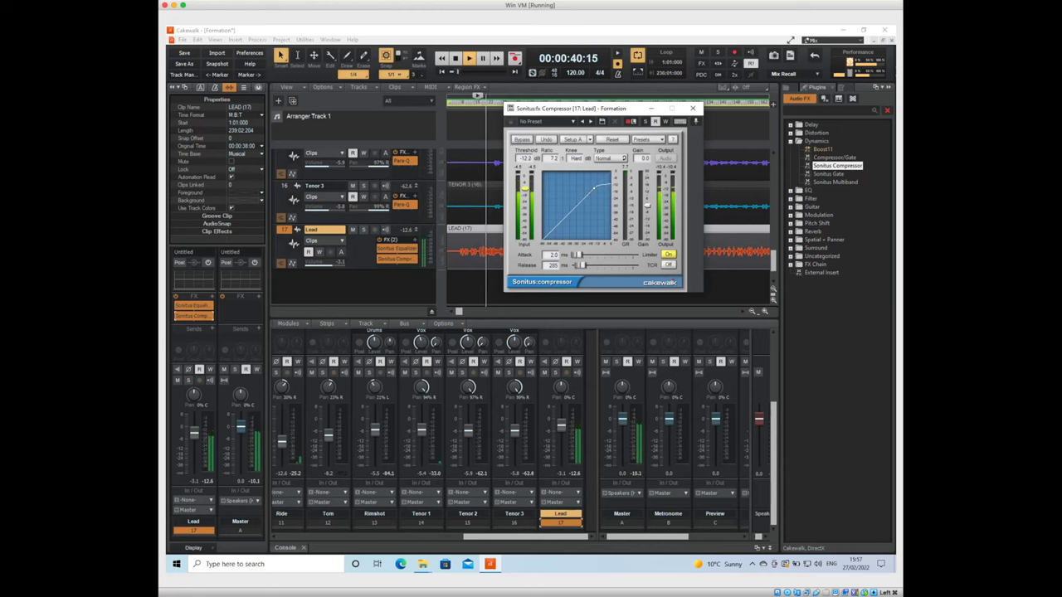
left_click_drag(525, 190, 525, 188)
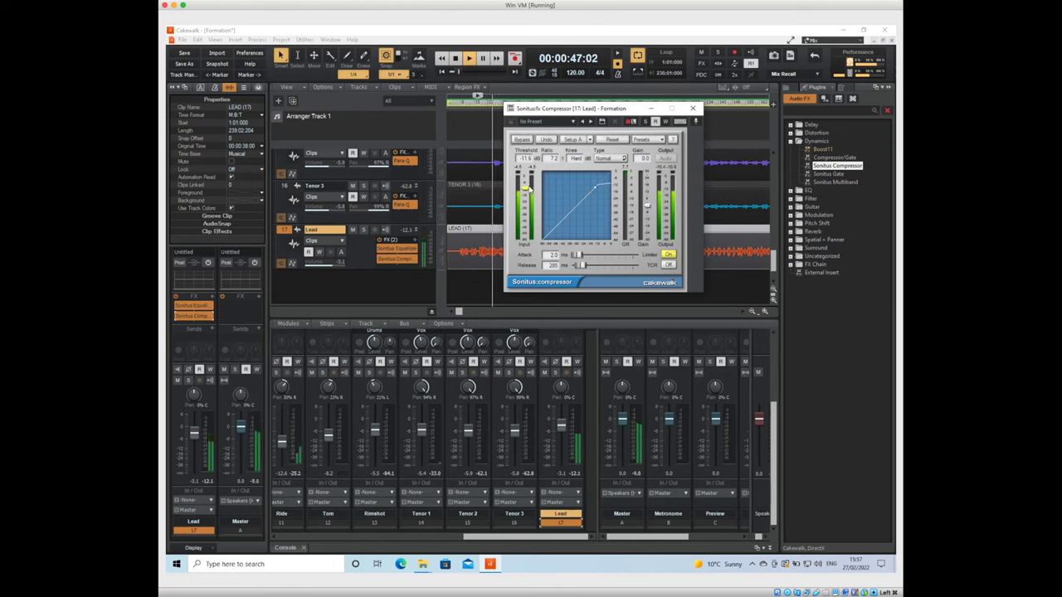
key("space")
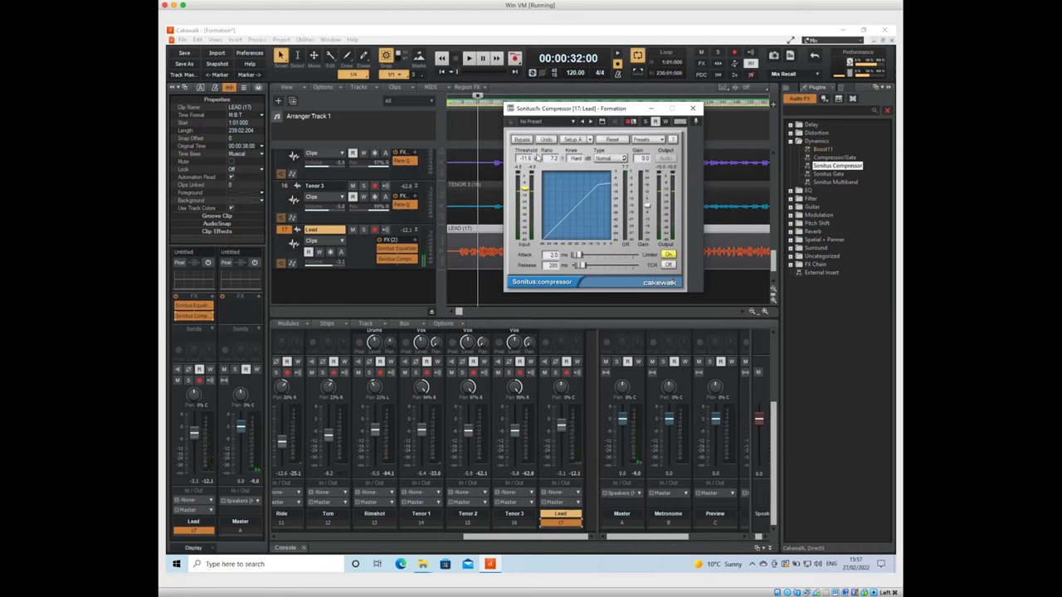
Play the song and compare the Lead vocal with the adjusted compressor threshold bypassed and active
key("space")
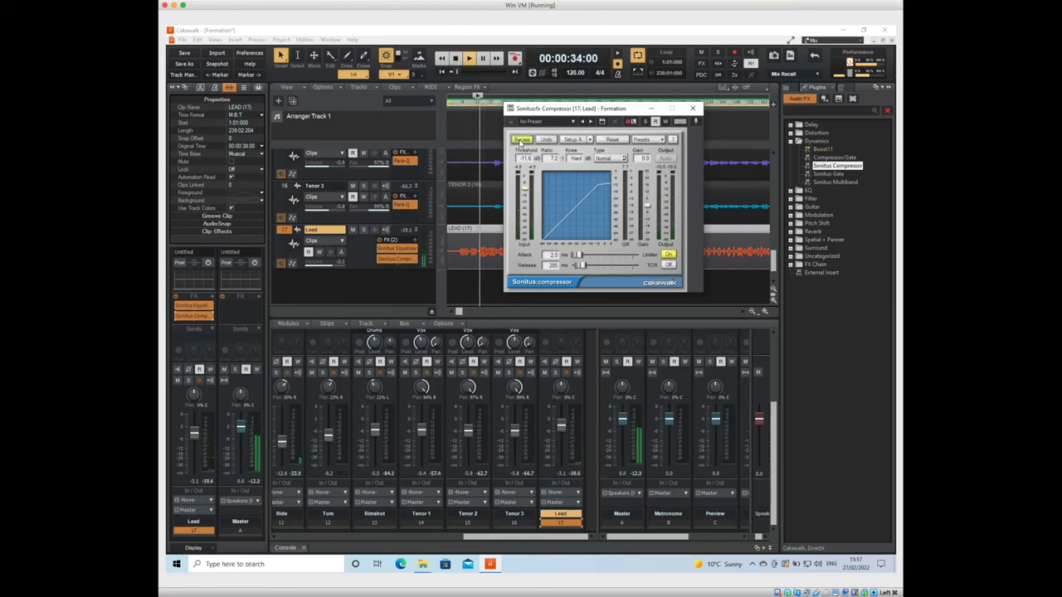
left_click(521, 141)
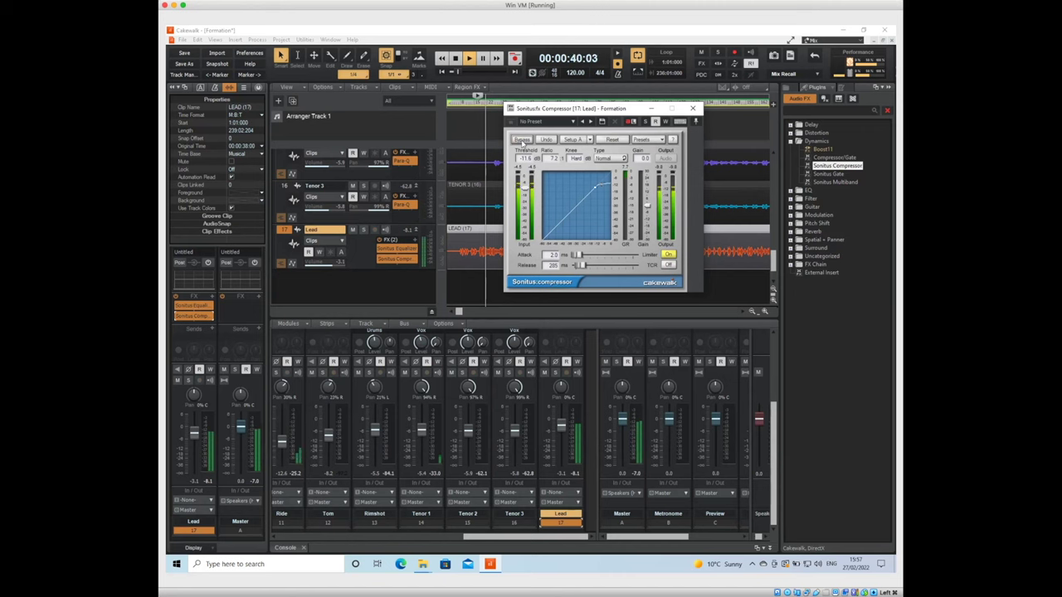
key("space")
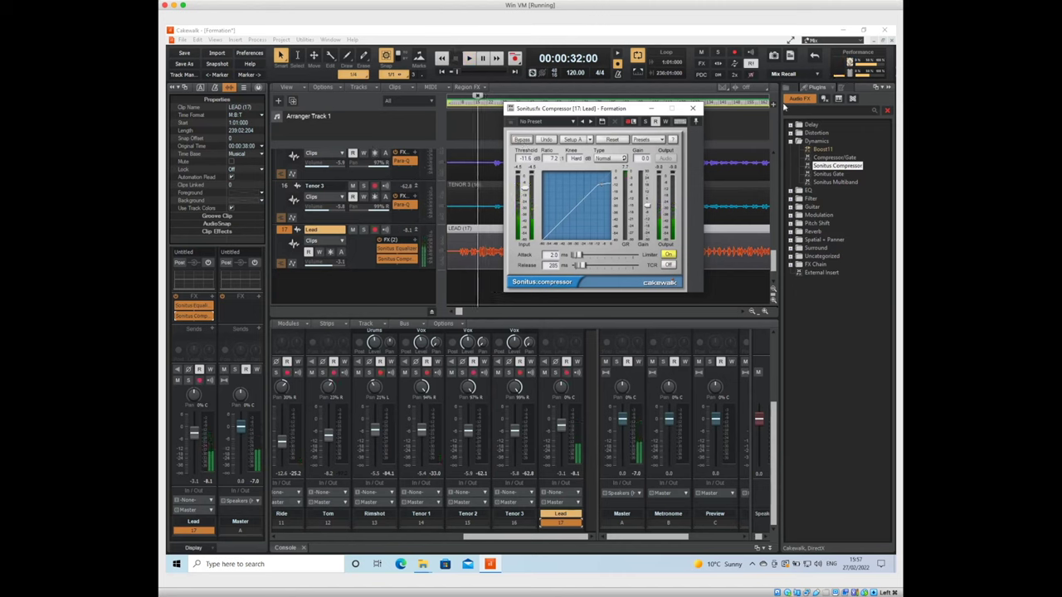
Close the Lead's compressor window and listen to the whole mix from 00:00:32:00
left_click(692, 111)
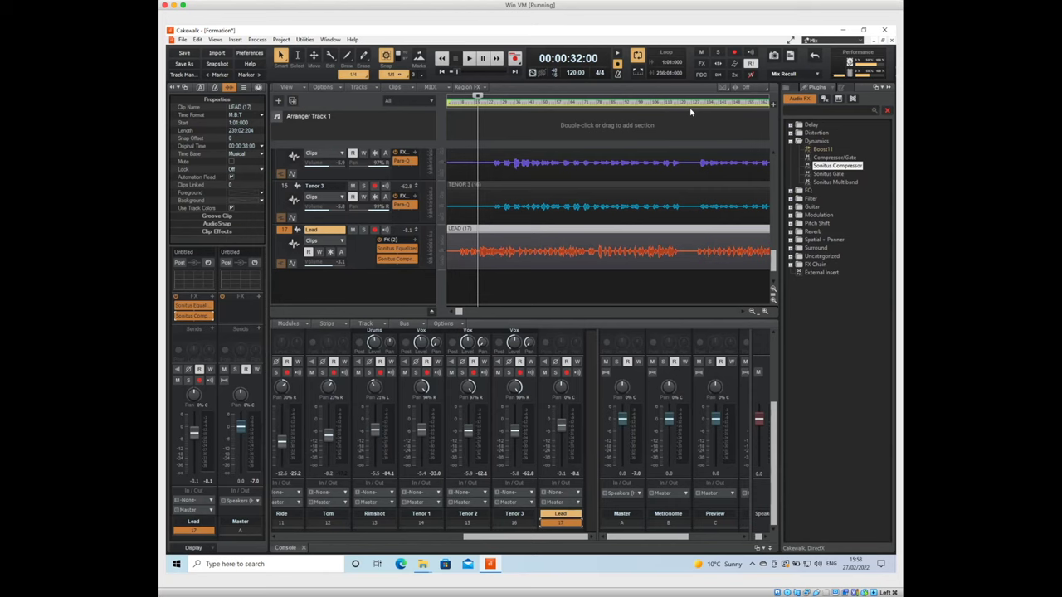
key("space")
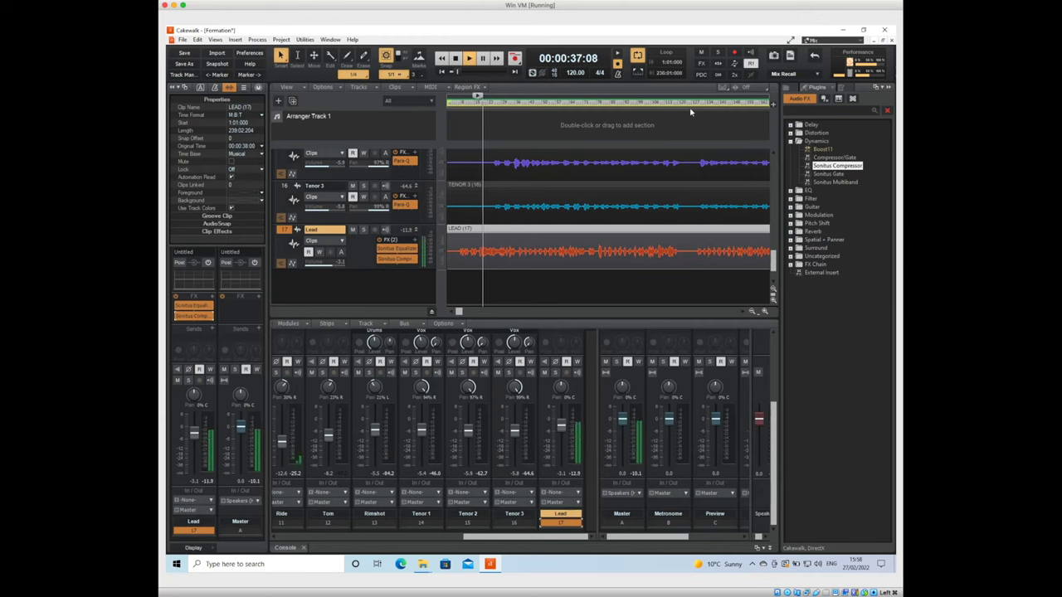
key("space")
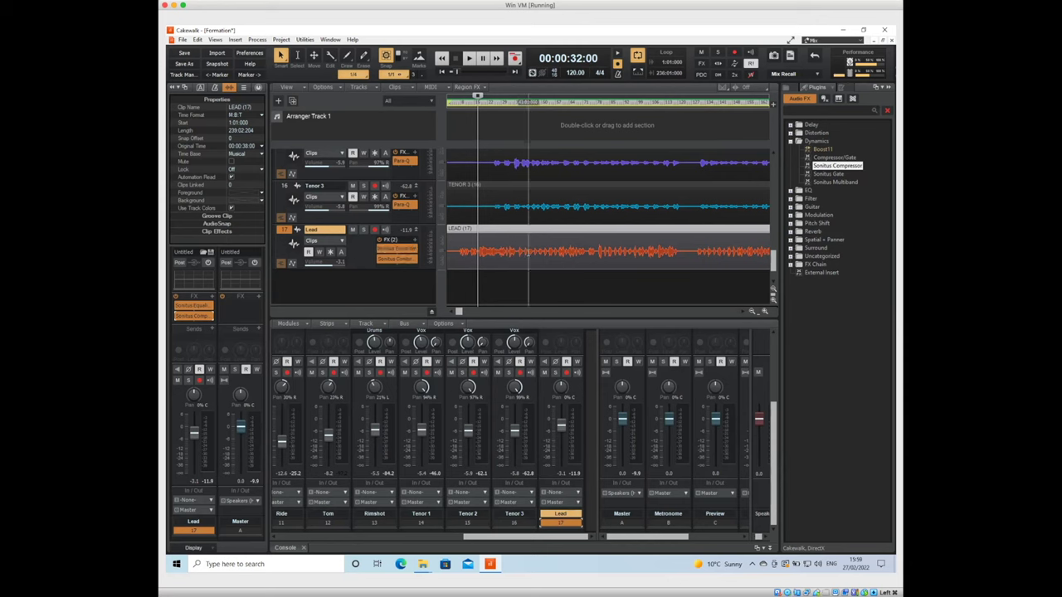
Add BREVERB 2 Cakewalk from the Reverb plug-ins to the Lead track's effects after the compressor and reposition its window
left_click(815, 232)
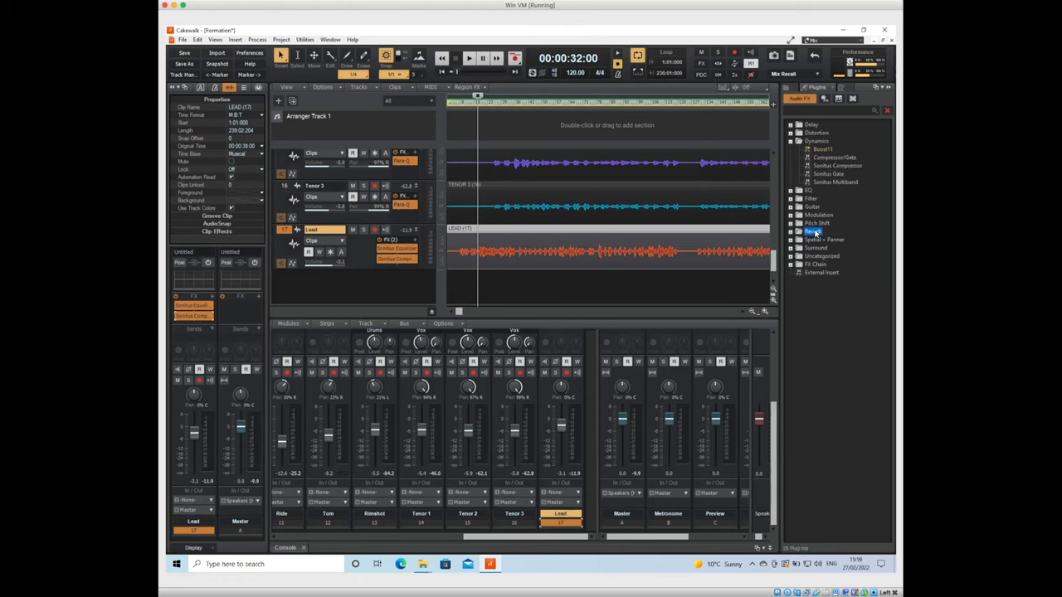
left_click(791, 232)
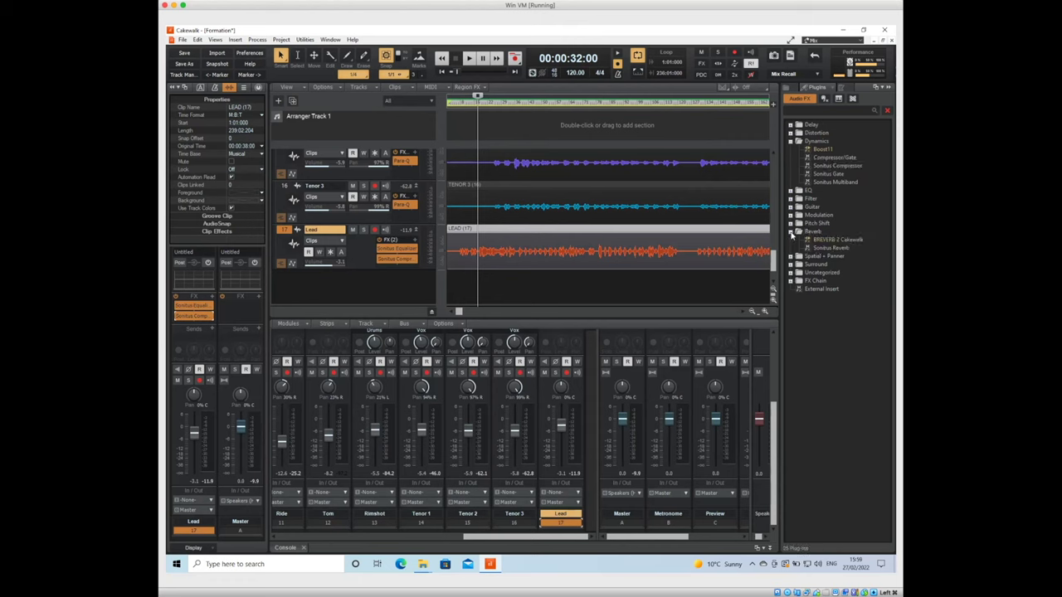
left_click(849, 243)
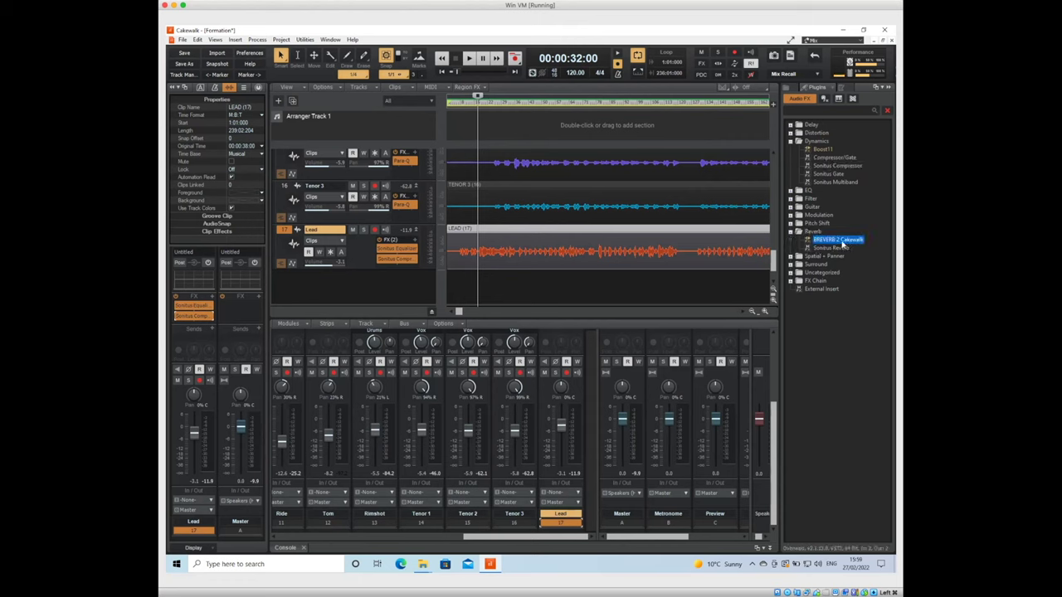
left_click_drag(824, 240, 210, 323)
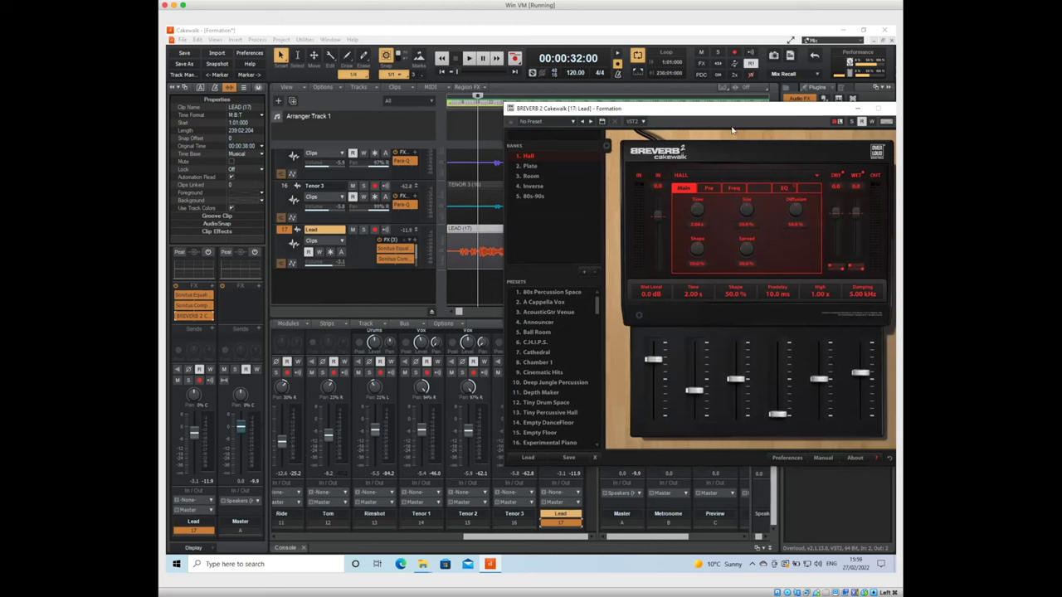
left_click_drag(719, 116, 648, 119)
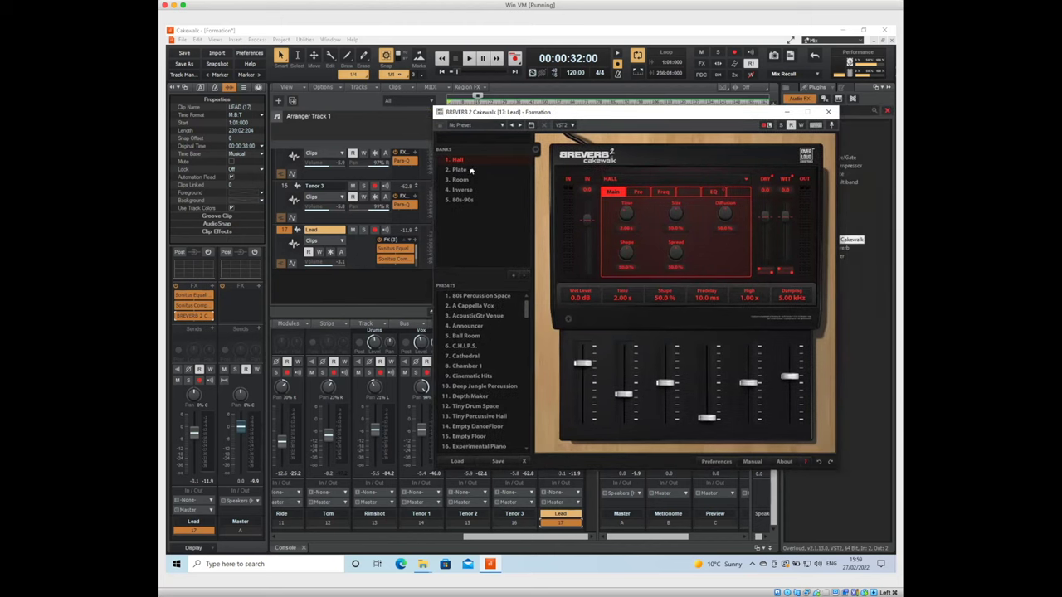
Load the Cozy Vocal Plate preset from the Plate bank in the Lead's reverb and play the song to hear it
left_click(466, 170)
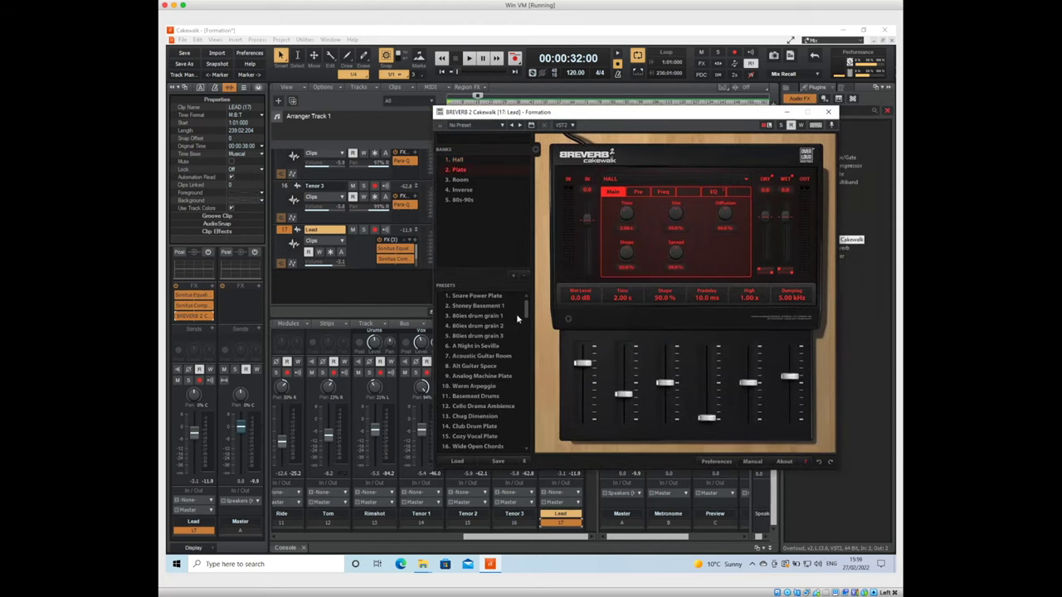
left_click_drag(522, 308, 523, 324)
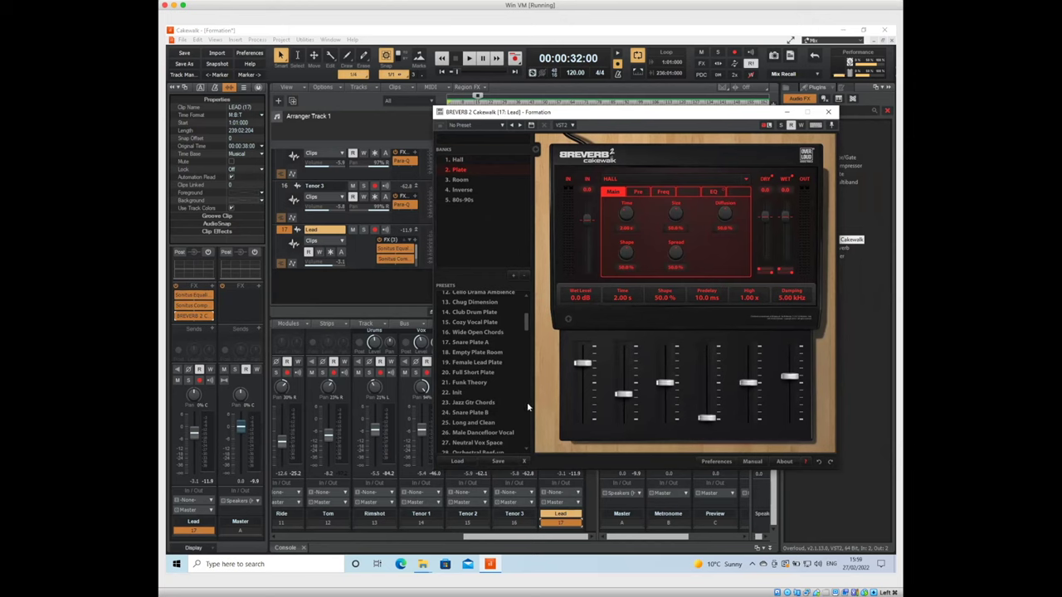
left_click(528, 449)
scroll(526, 442, "down", 5)
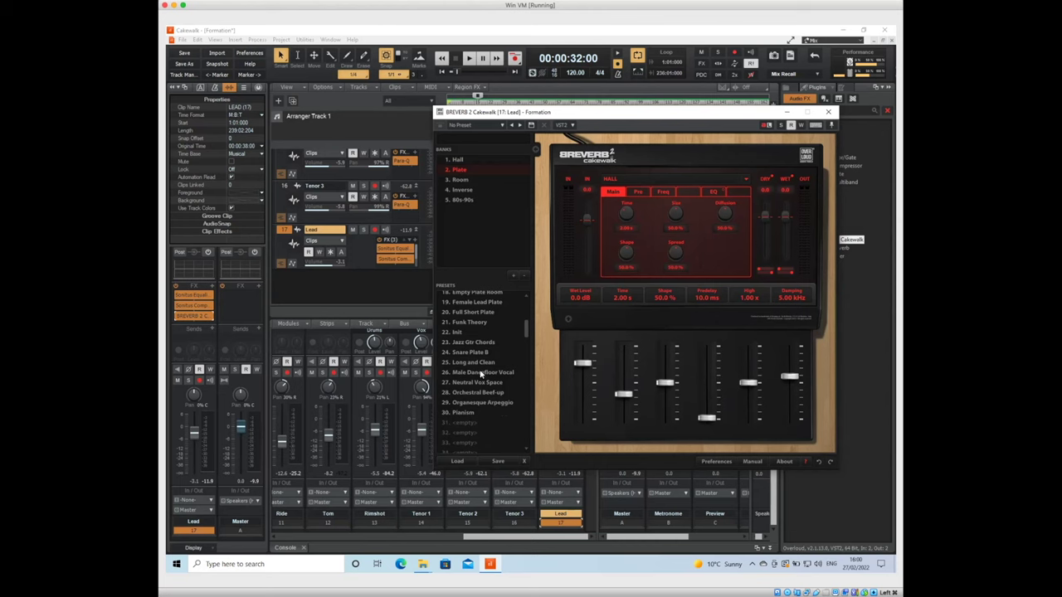
scroll(528, 300, "up", 10)
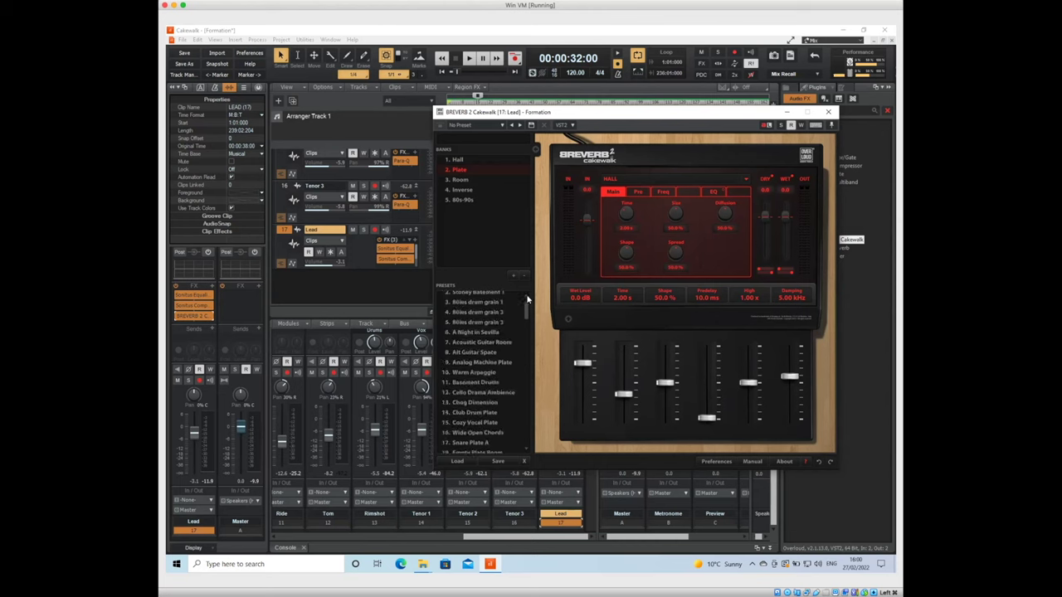
scroll(527, 300, "up", 7)
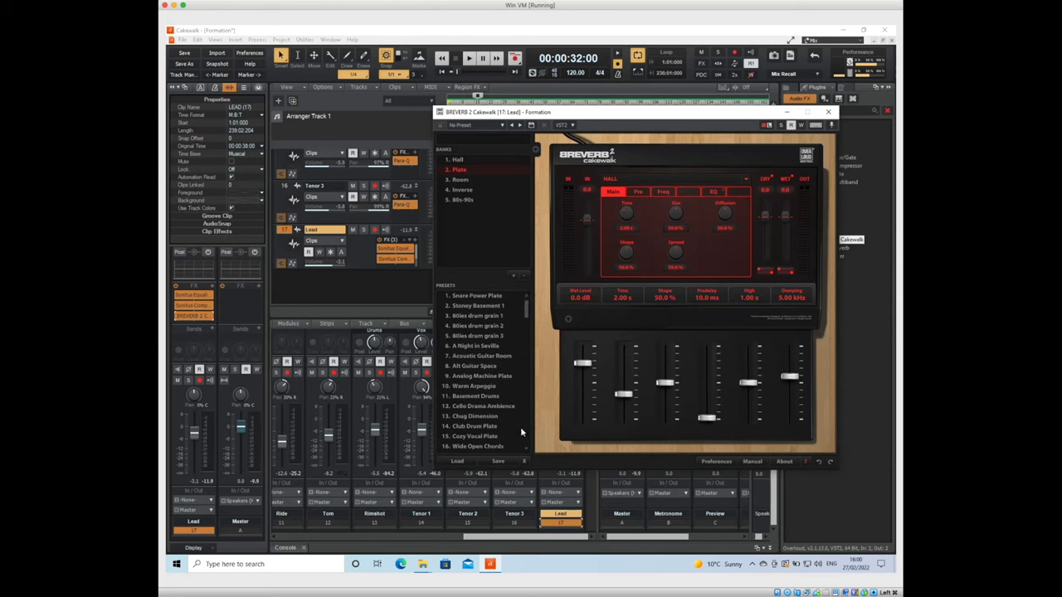
scroll(525, 451, "down", 2)
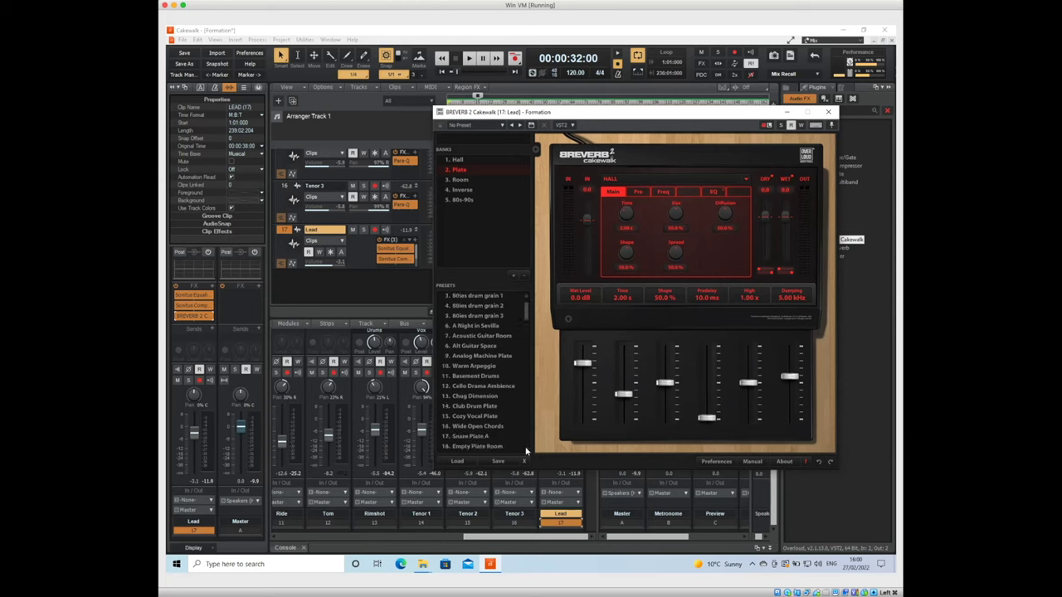
left_click(471, 416)
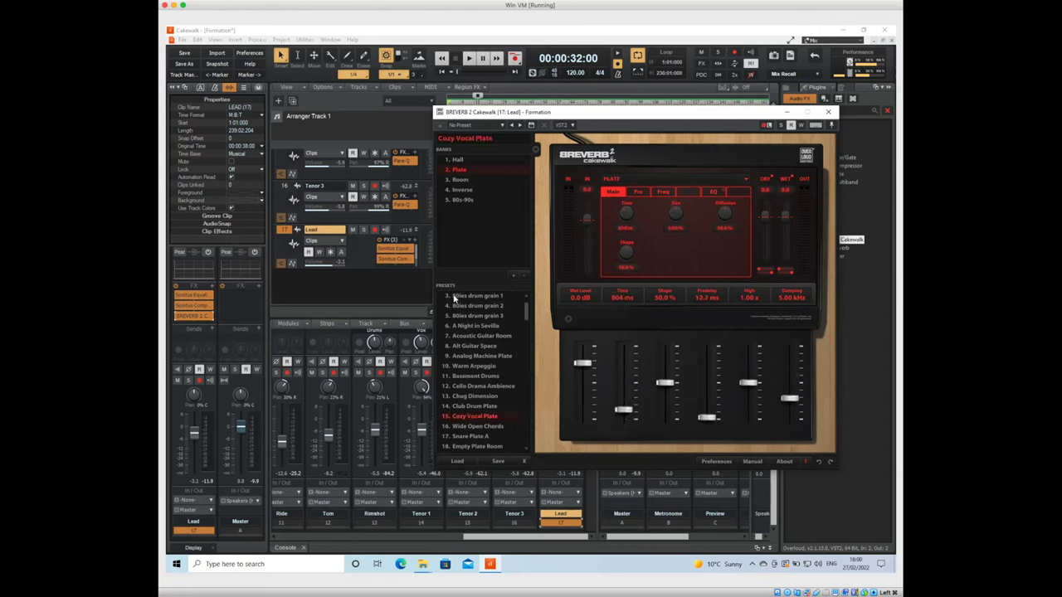
key("space")
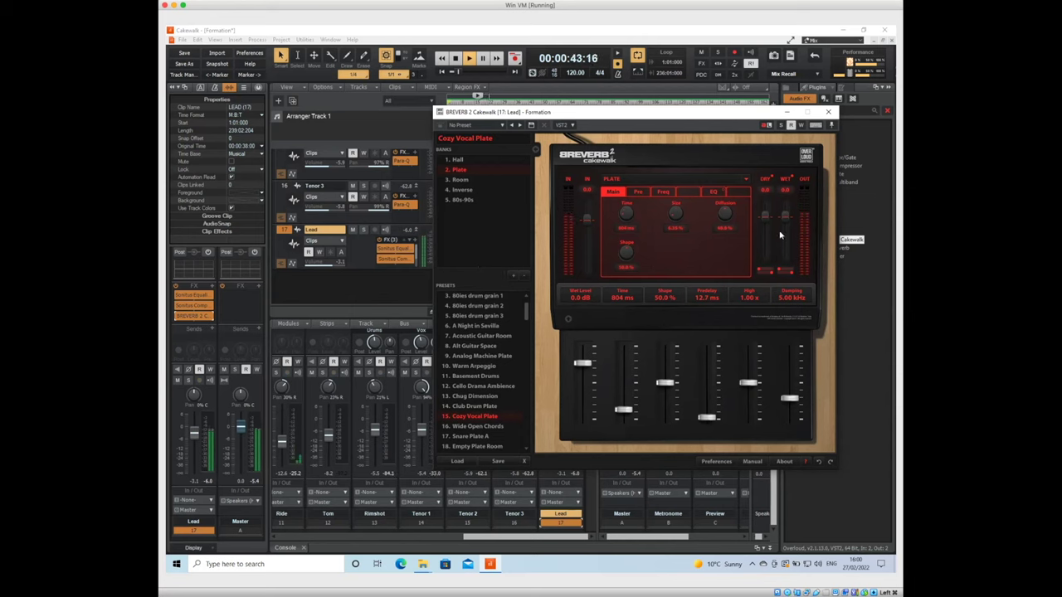
Stop playback, load the Male Dancefloor Vocal preset in the Lead's reverb and audition it with the song
key("space")
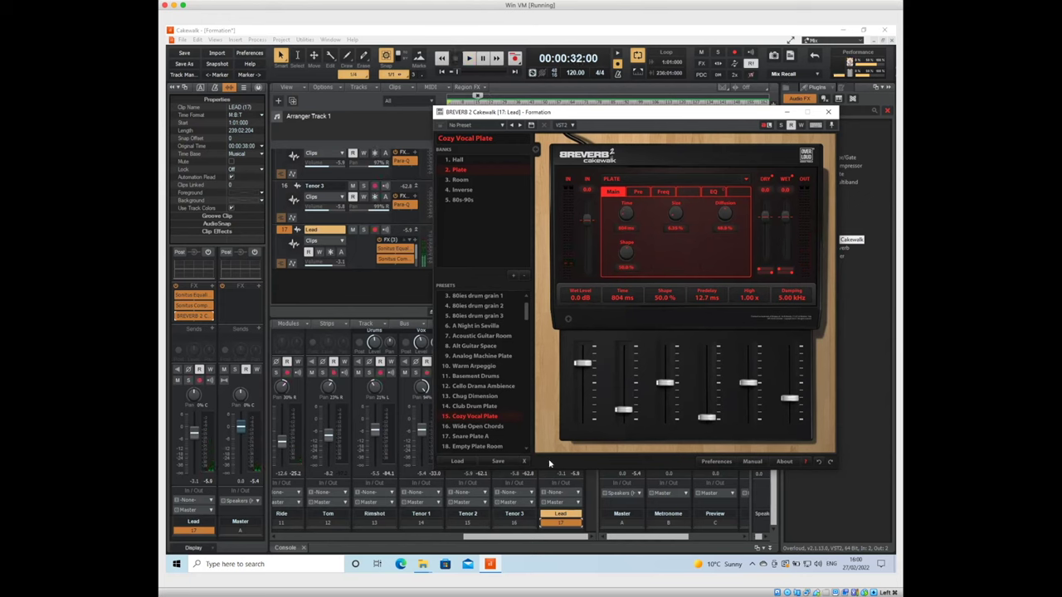
scroll(525, 448, "down", 4)
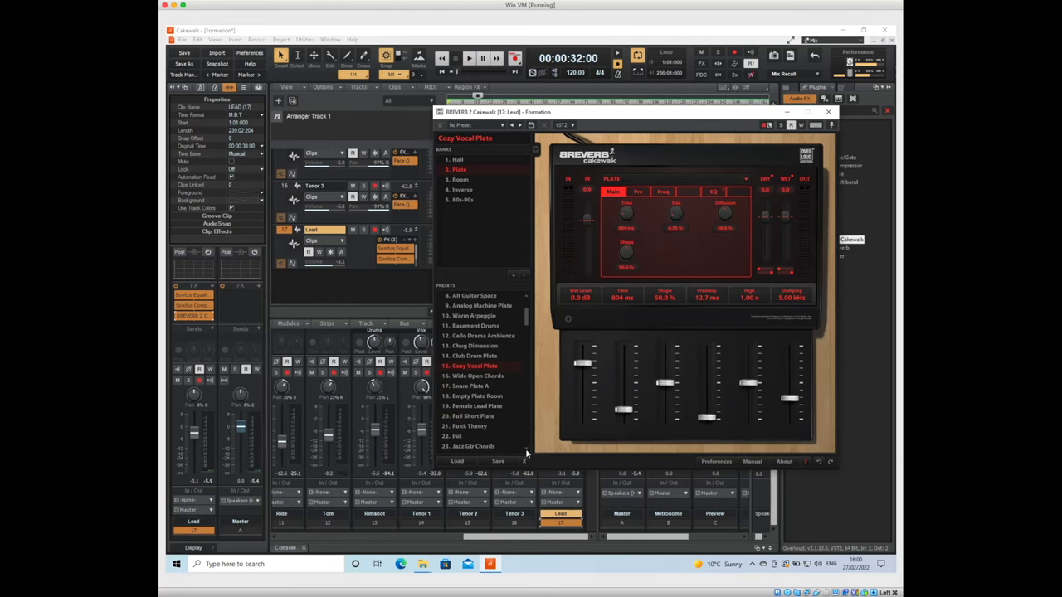
scroll(525, 445, "down", 2)
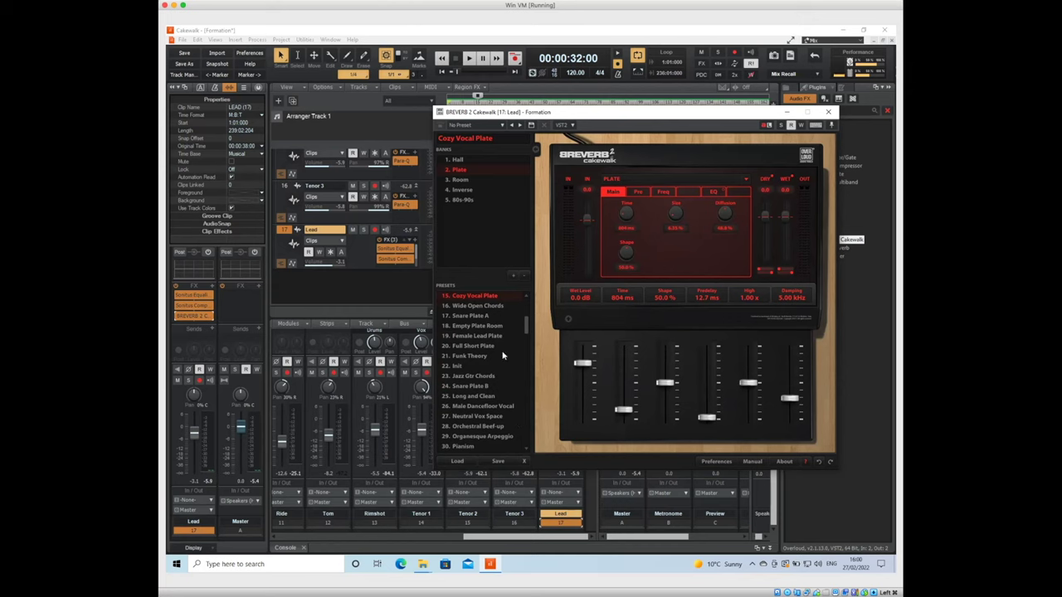
left_click(528, 454)
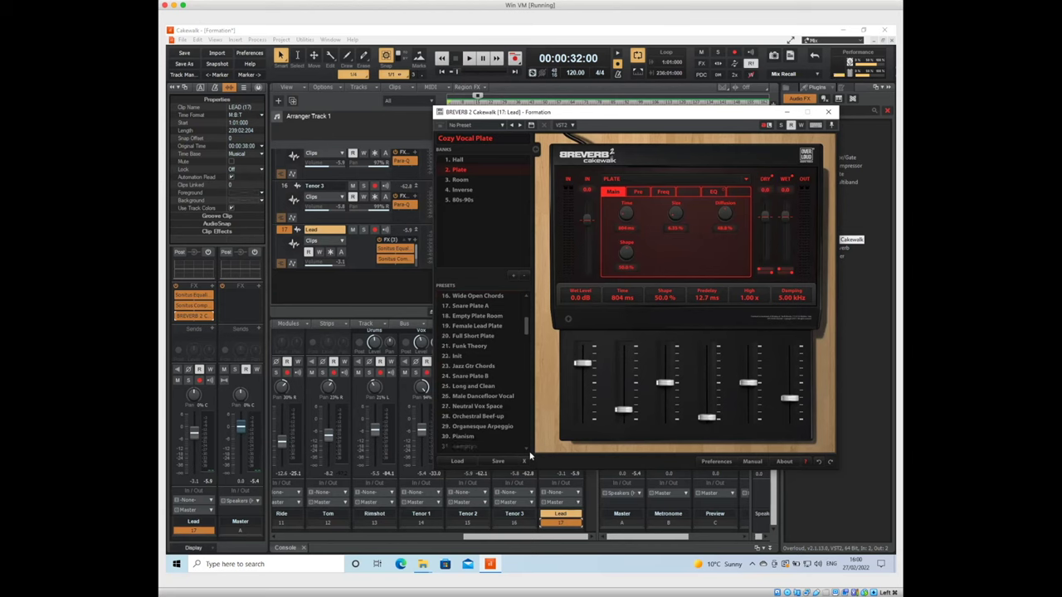
left_click(476, 399)
key("space")
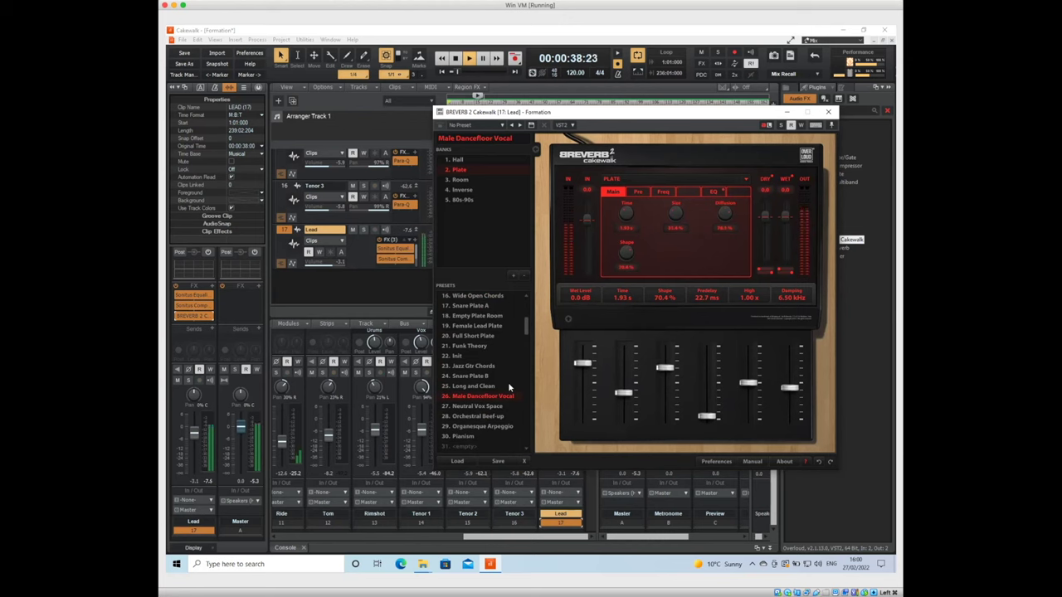
key("space")
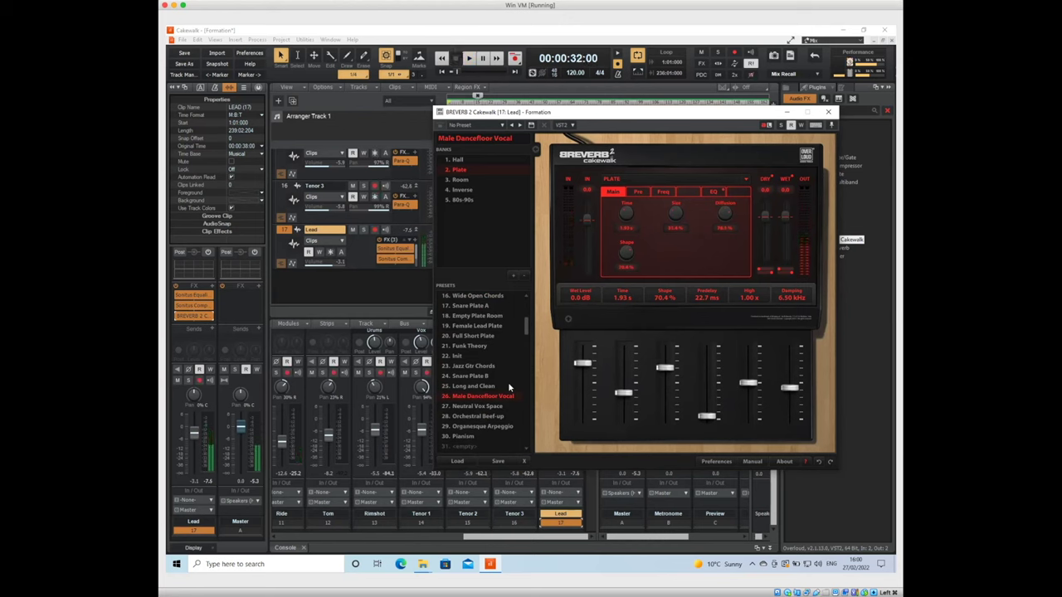
Load the Full Short Plate preset in the Lead's reverb and play the song to hear it
left_click(469, 336)
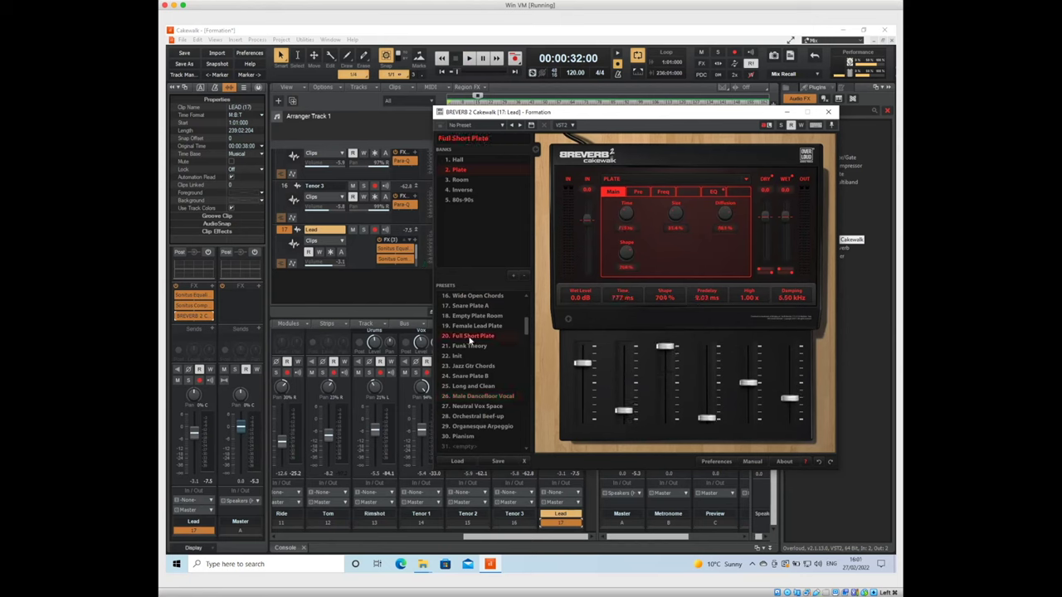
key("space")
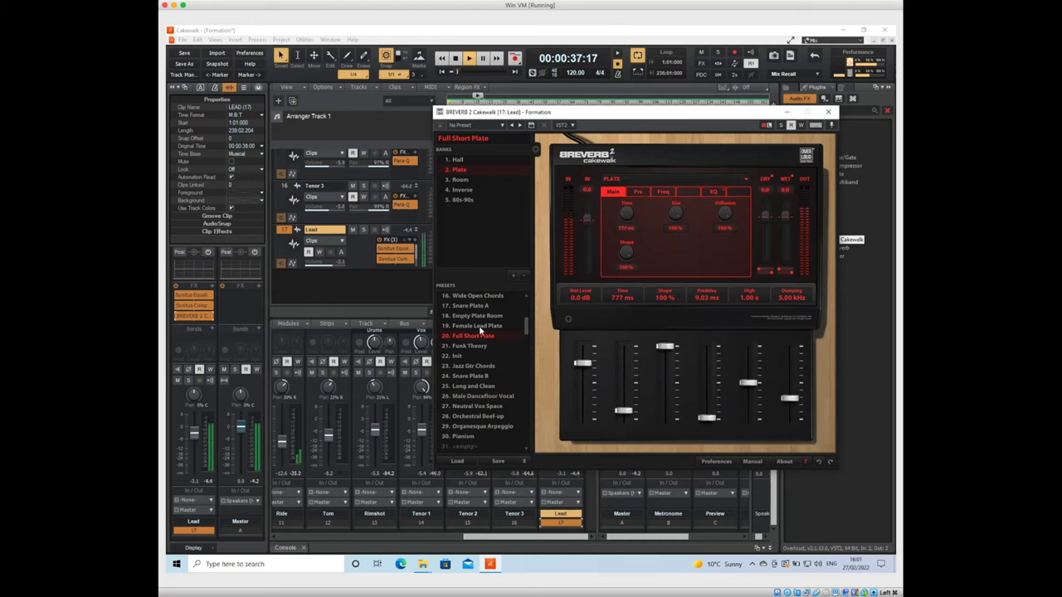
key("space")
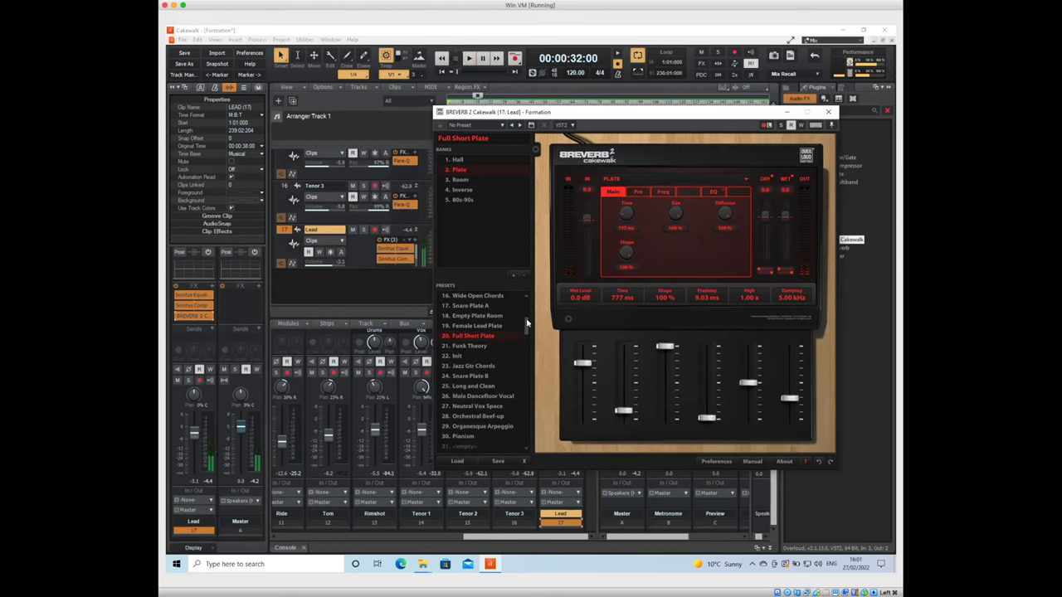
left_click_drag(526, 323, 526, 310)
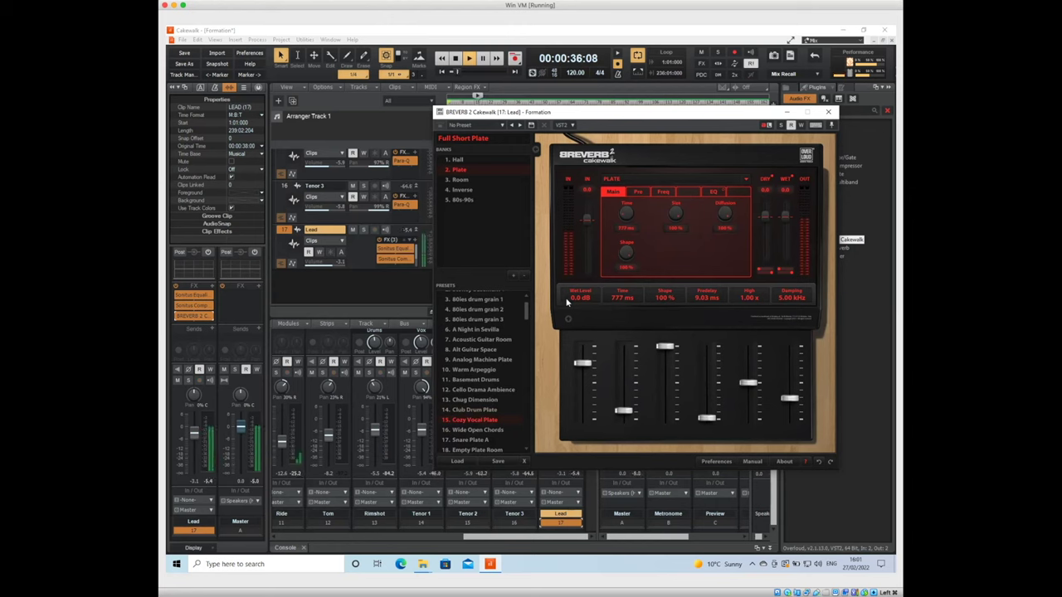
key("space")
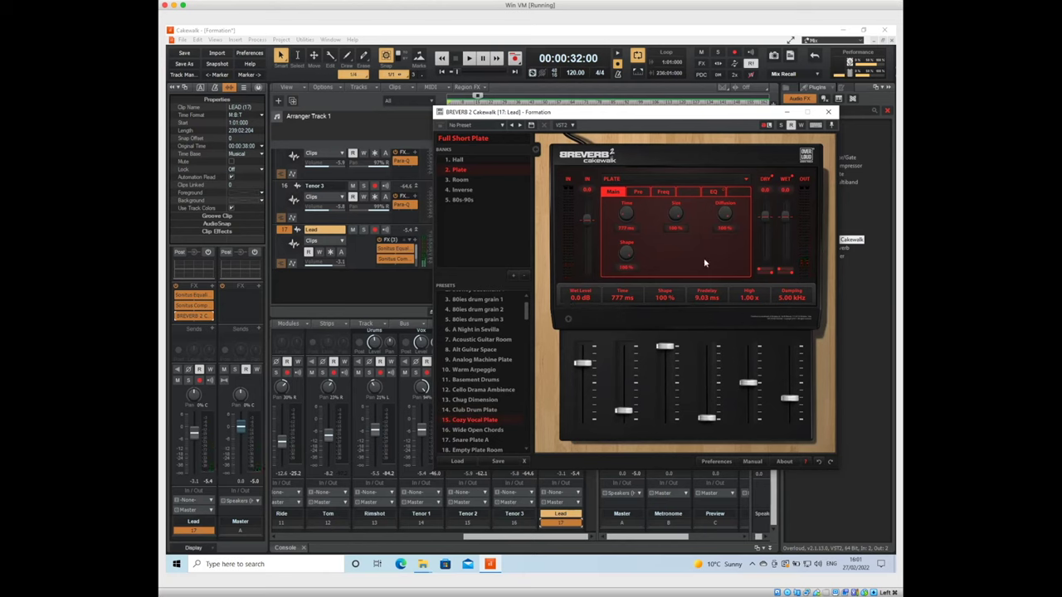
Review the reverb's Pre and Freq settings, return to the Main settings and replay the song
left_click(638, 192)
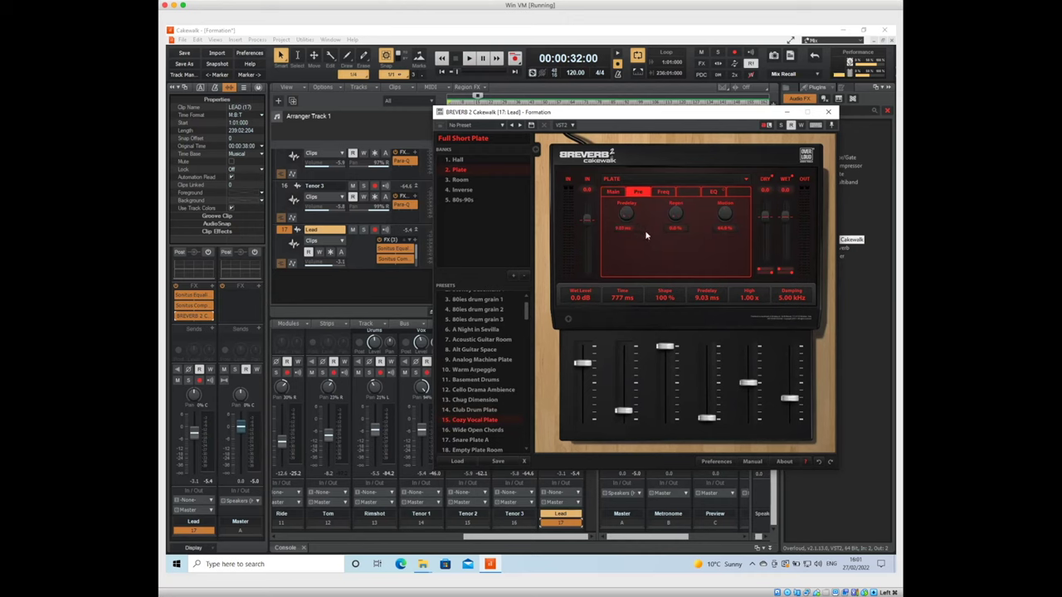
left_click(665, 193)
left_click(611, 192)
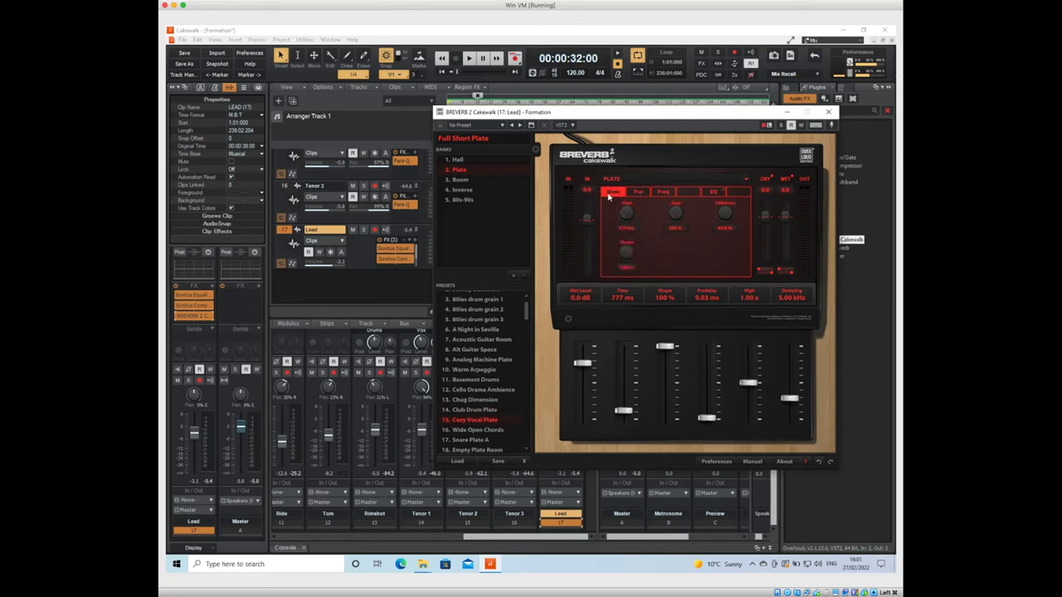
key("space")
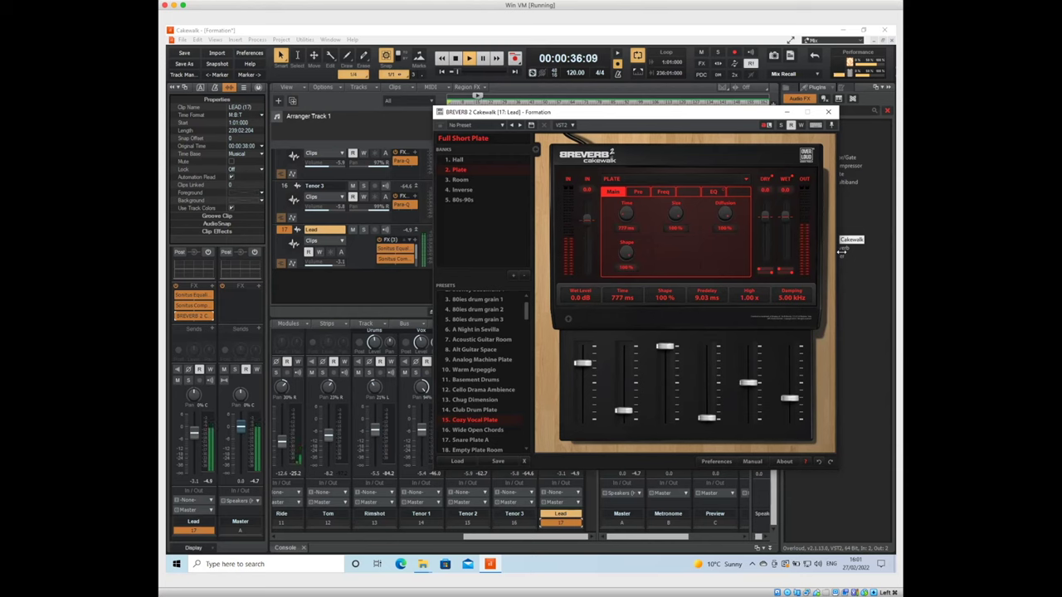
key("space")
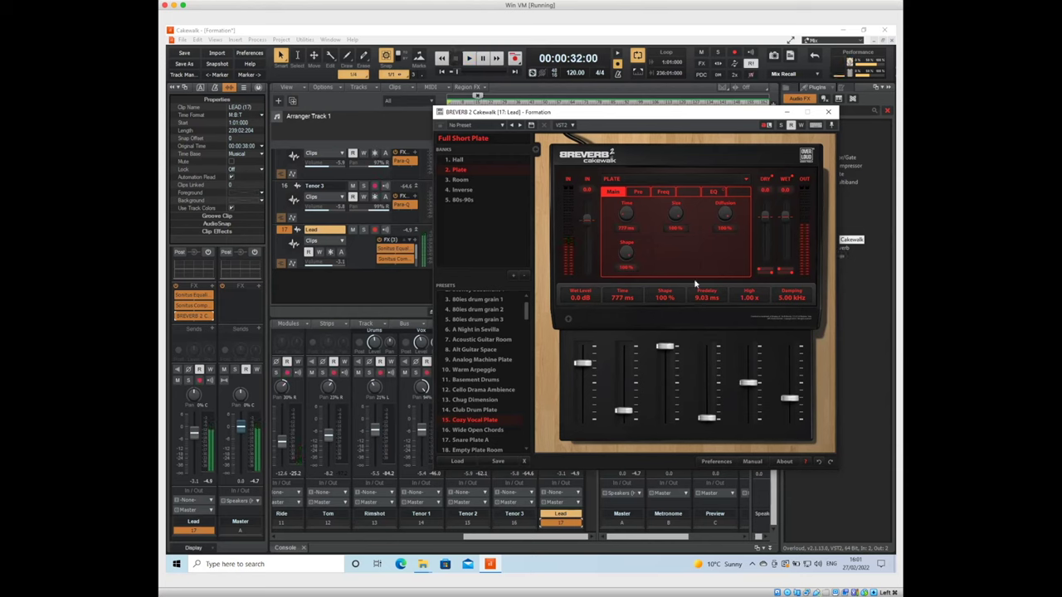
Lower the wet level of the Lead's reverb to -8.2 dB, playing the song between adjustments to judge the amount
left_click_drag(785, 217, 785, 219)
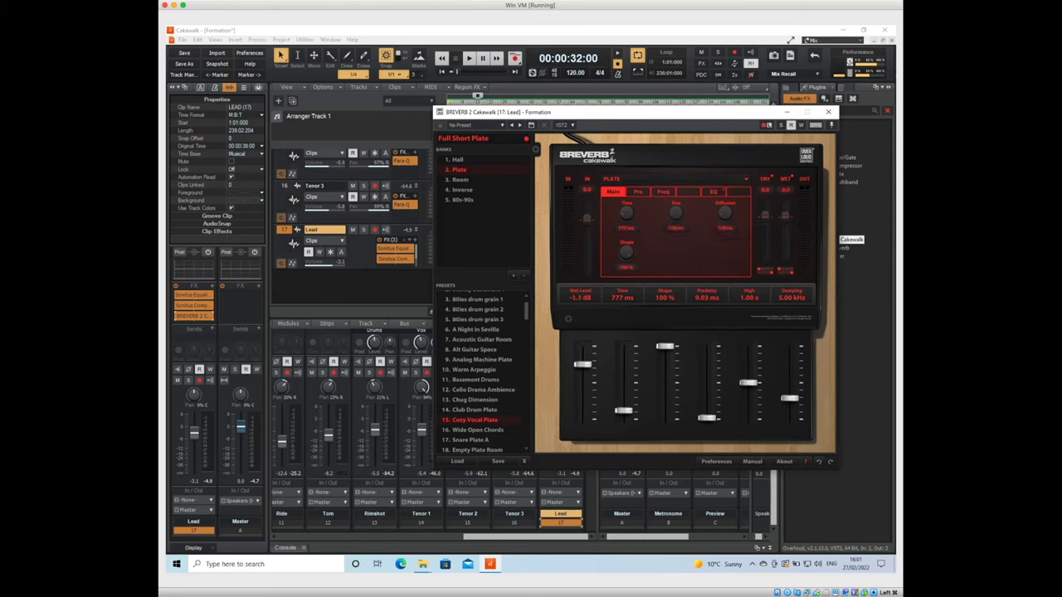
left_click_drag(583, 365, 583, 371)
key("space")
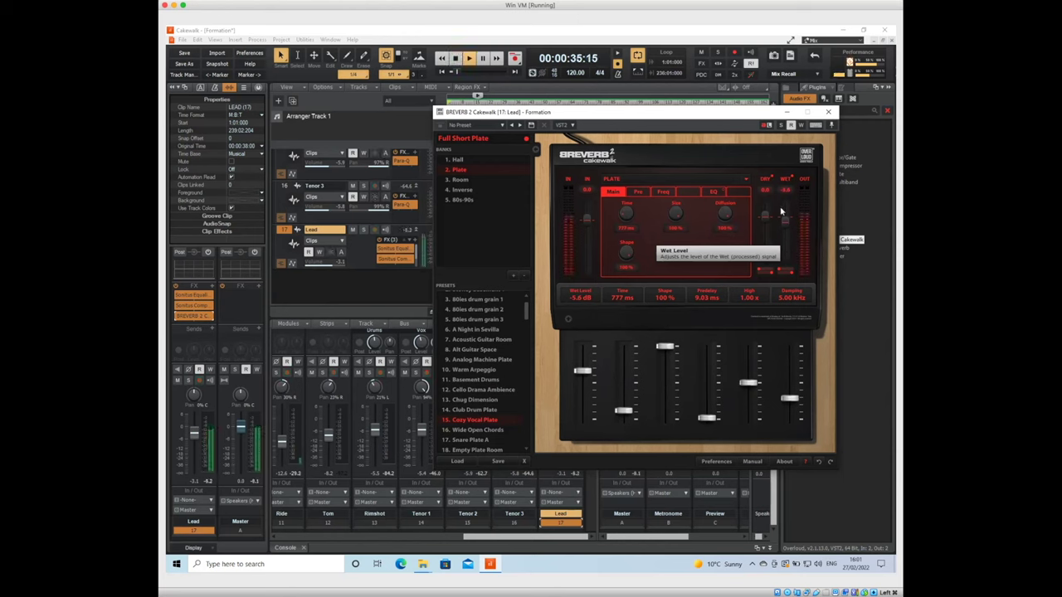
key("space")
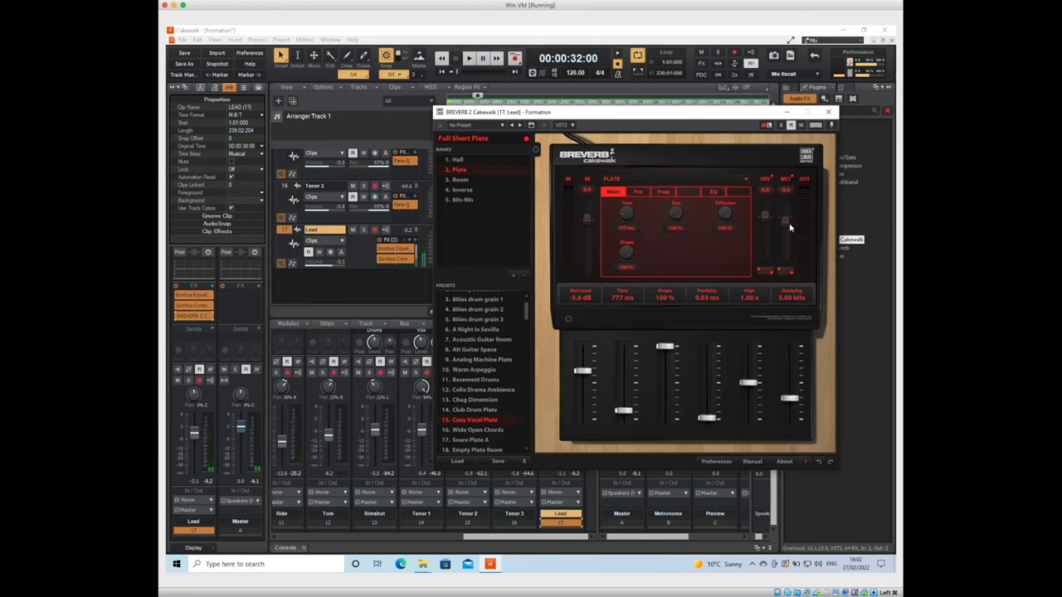
scroll(785, 220, "down", 3)
key("space")
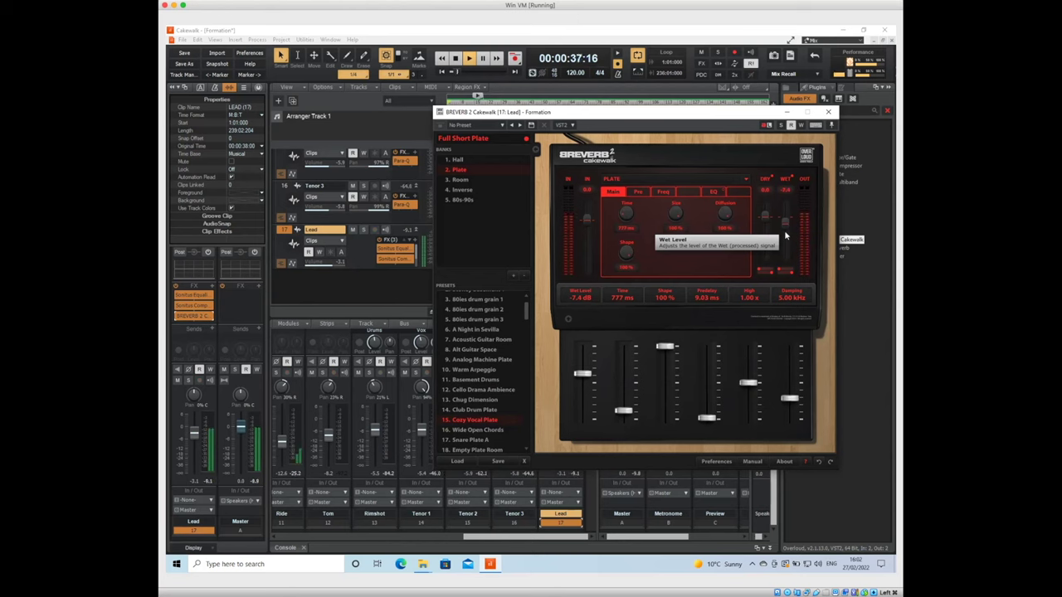
key("space")
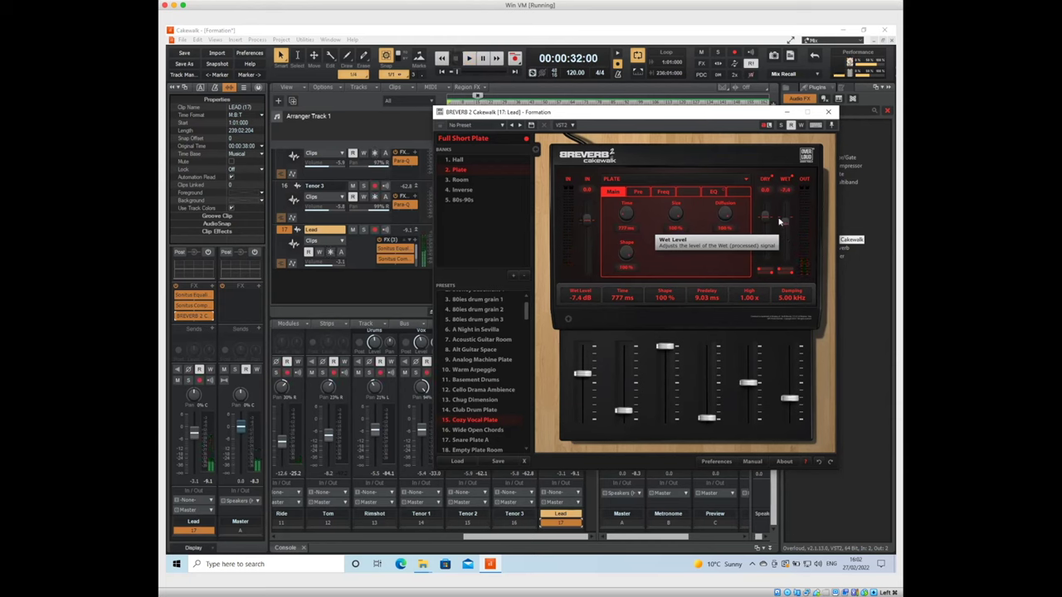
left_click_drag(584, 375, 583, 372)
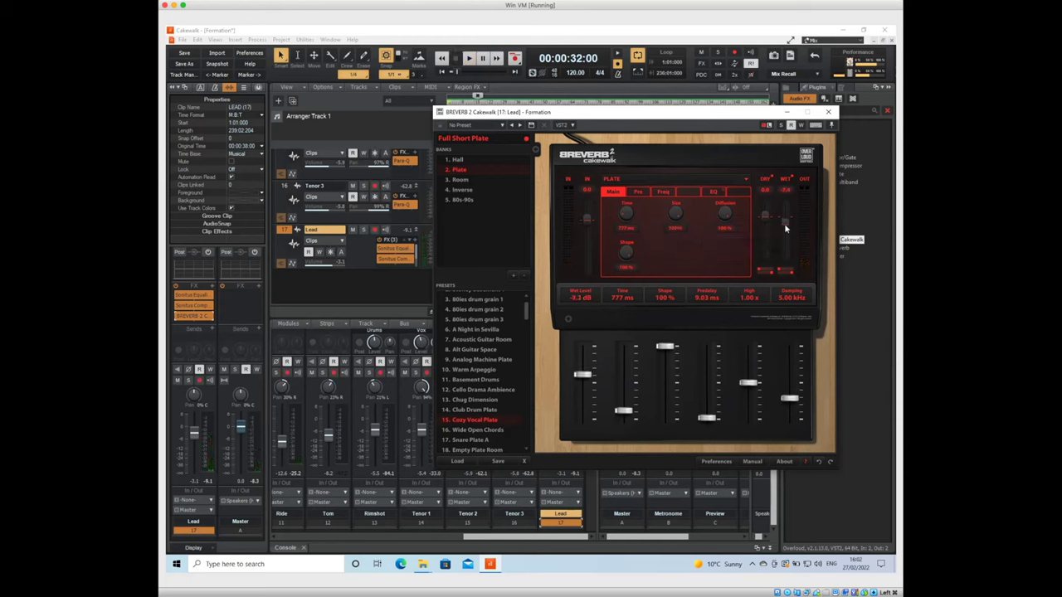
key("space")
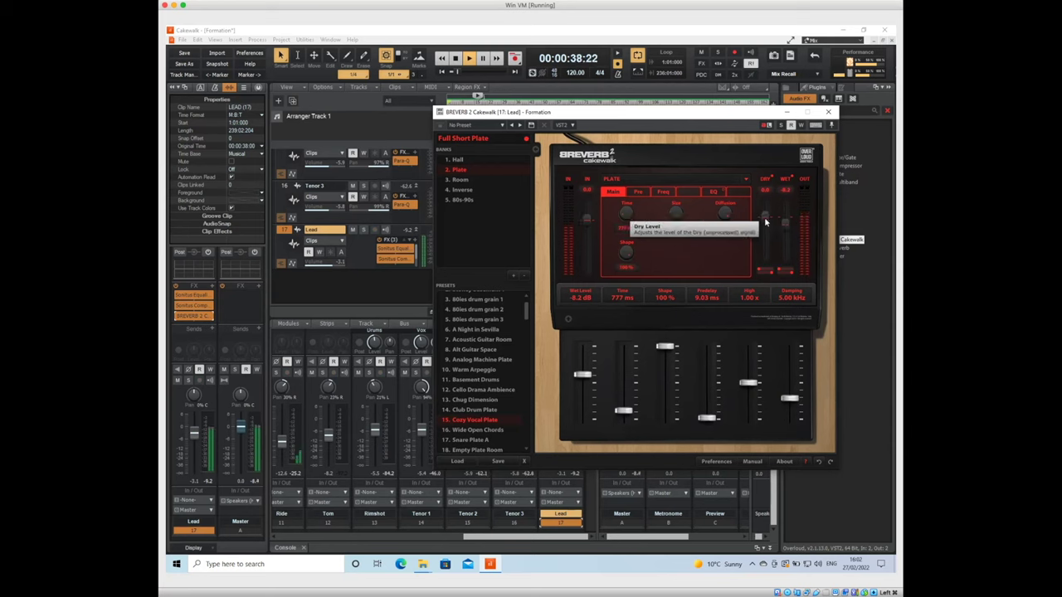
key("space")
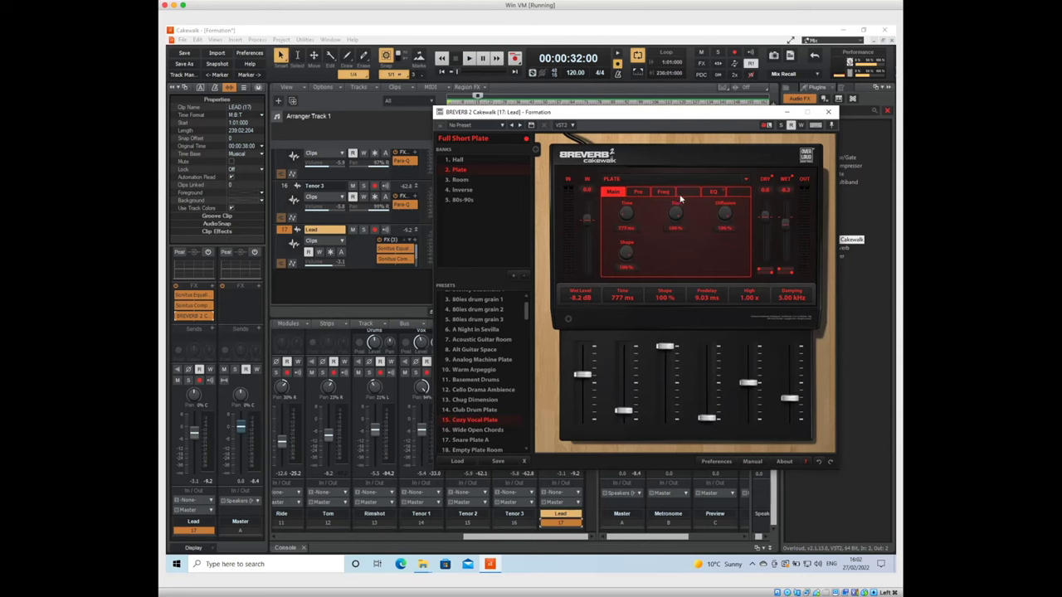
Close the Lead's reverb window and listen to the mix from 00:00:32:00
left_click(828, 111)
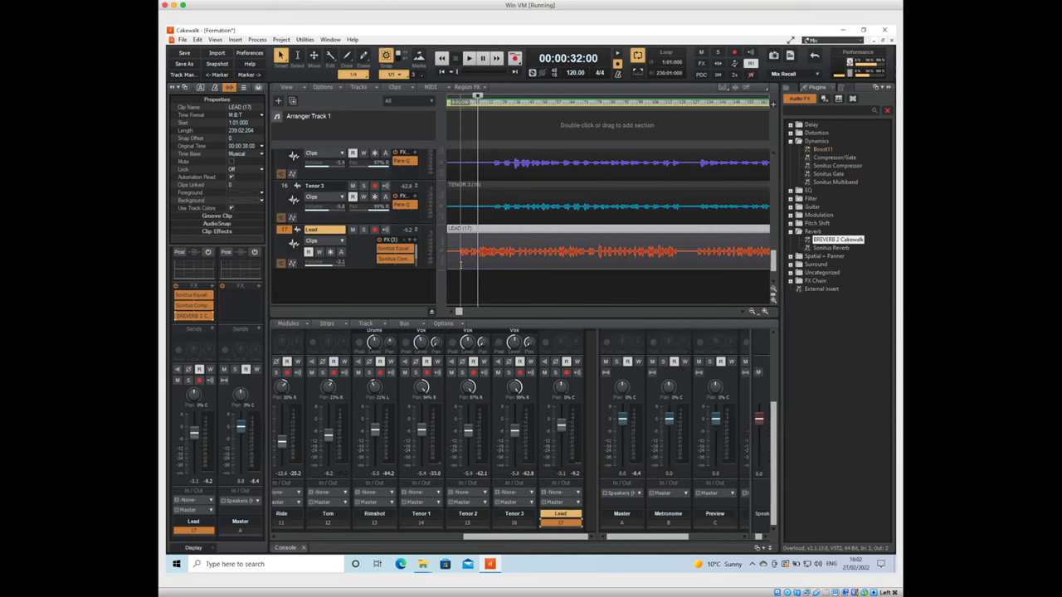
key("space")
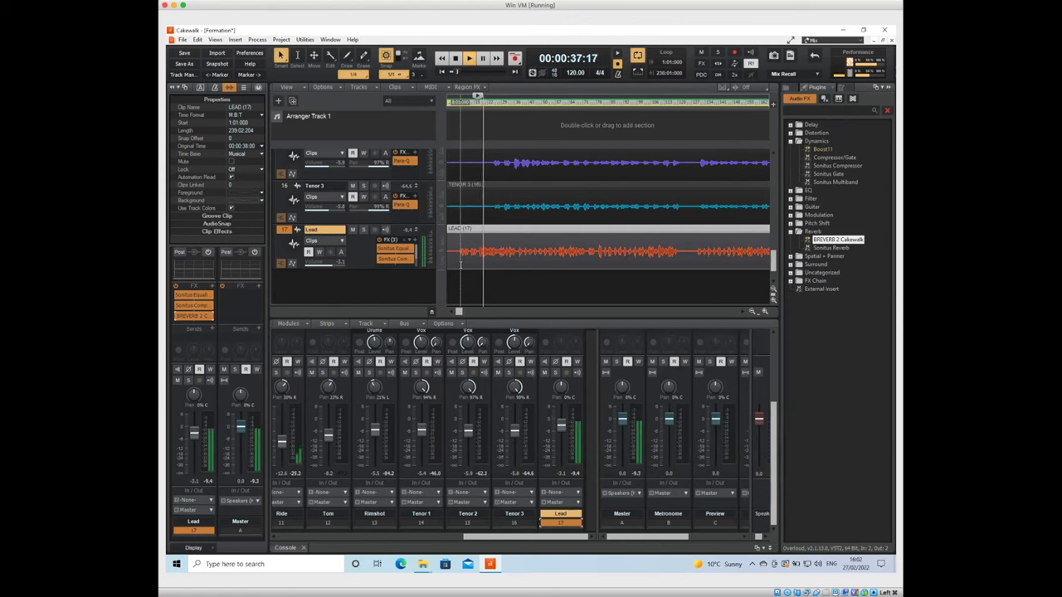
key("space")
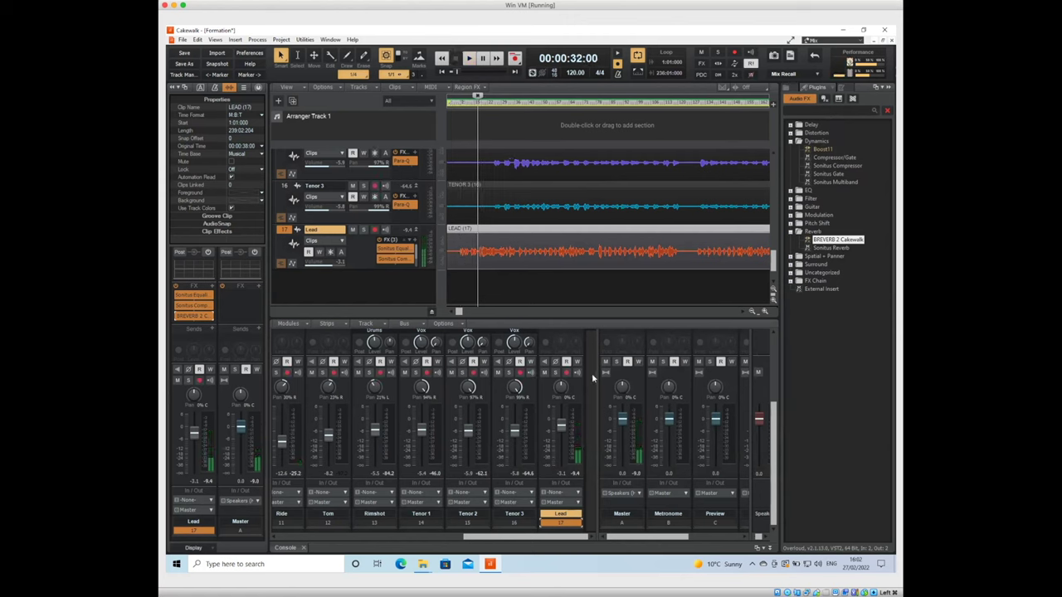
Add a send from the Lead track to the Vox bus, switch it on and adjust its send level
right_click(559, 335)
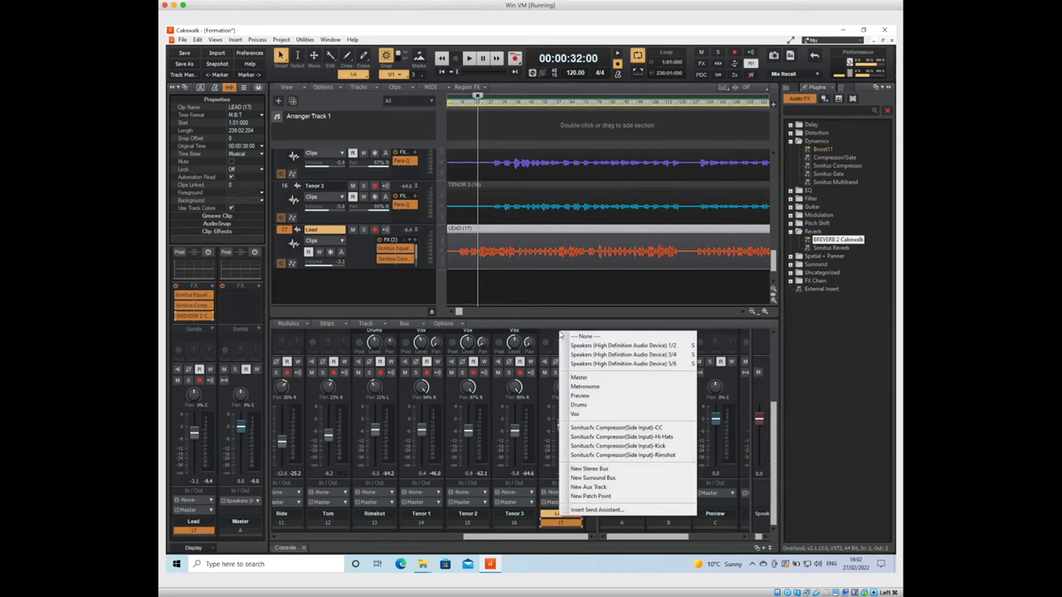
left_click(581, 413)
left_click(545, 342)
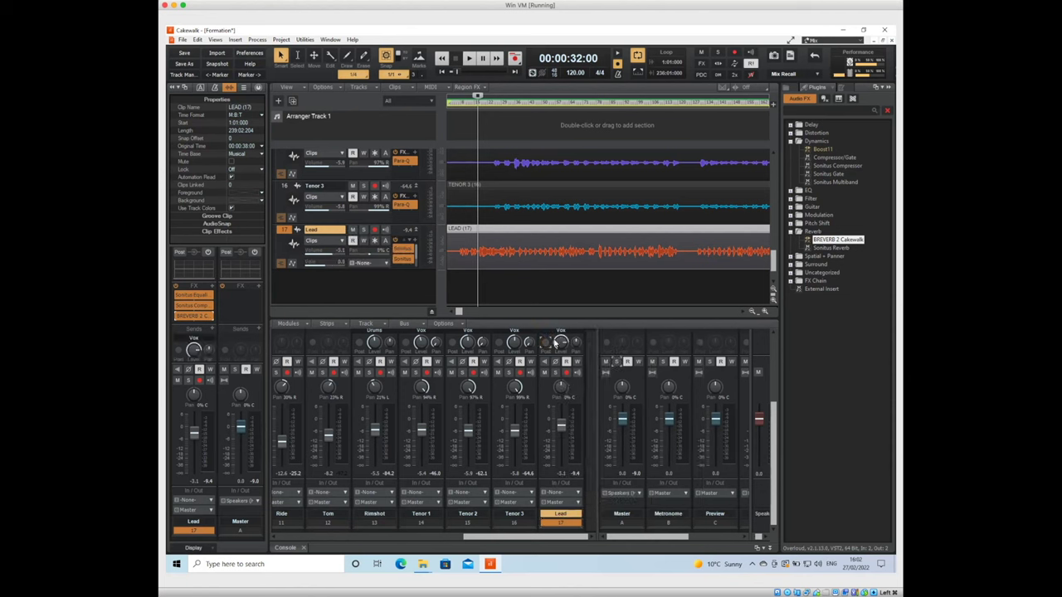
mouse_move(560, 342)
left_mouse_down()
mouse_move(561, 355)
mouse_move(561, 333)
left_mouse_up()
Bring the Vox bus into view in the console and play the song, briefly soloing the bus to check its sound
left_click_drag(649, 535, 701, 535)
left_click(711, 524)
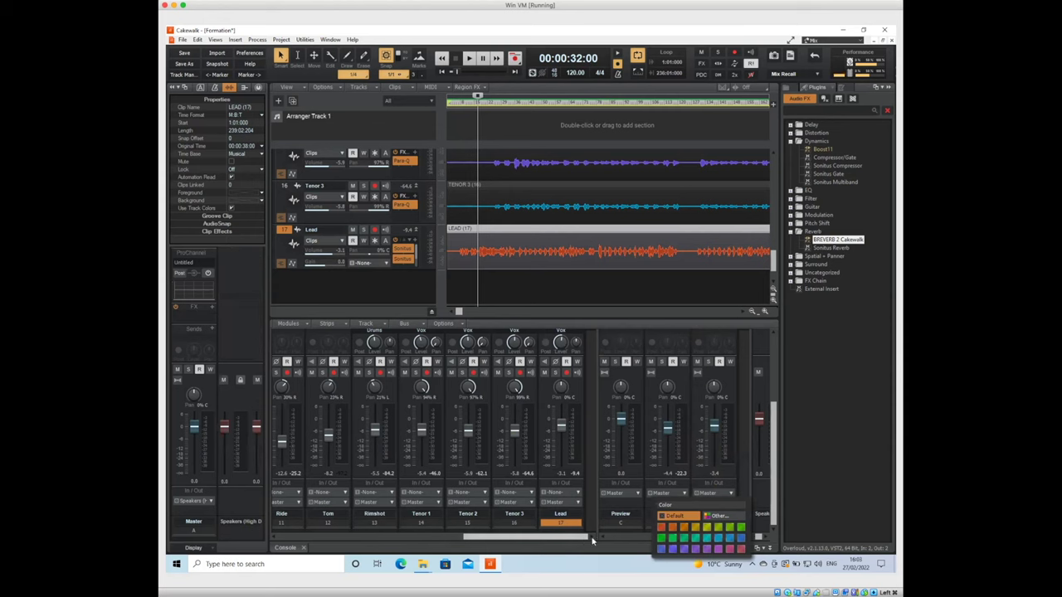
left_click(671, 532)
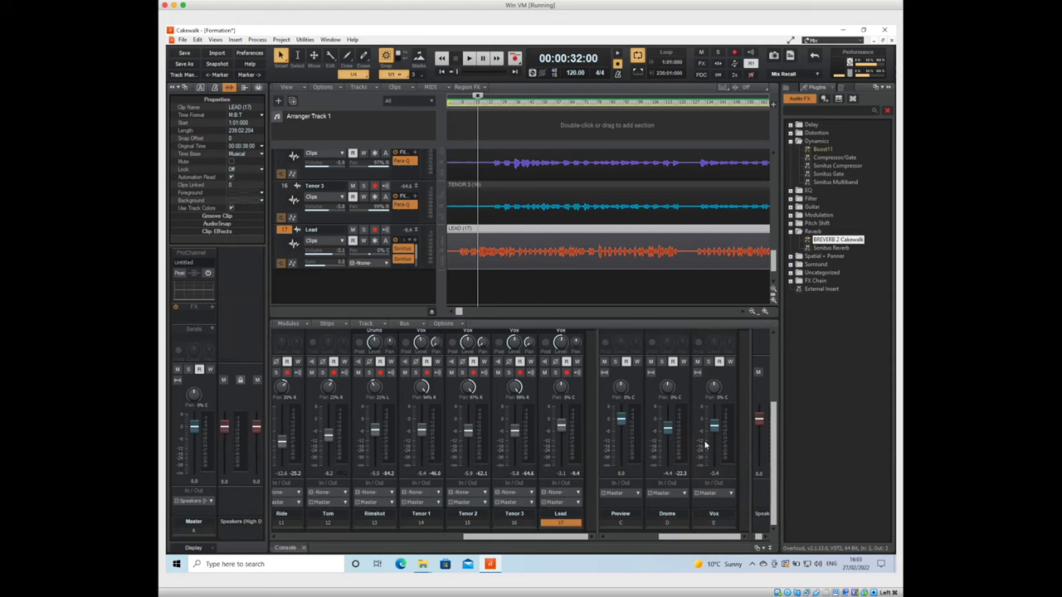
key("space")
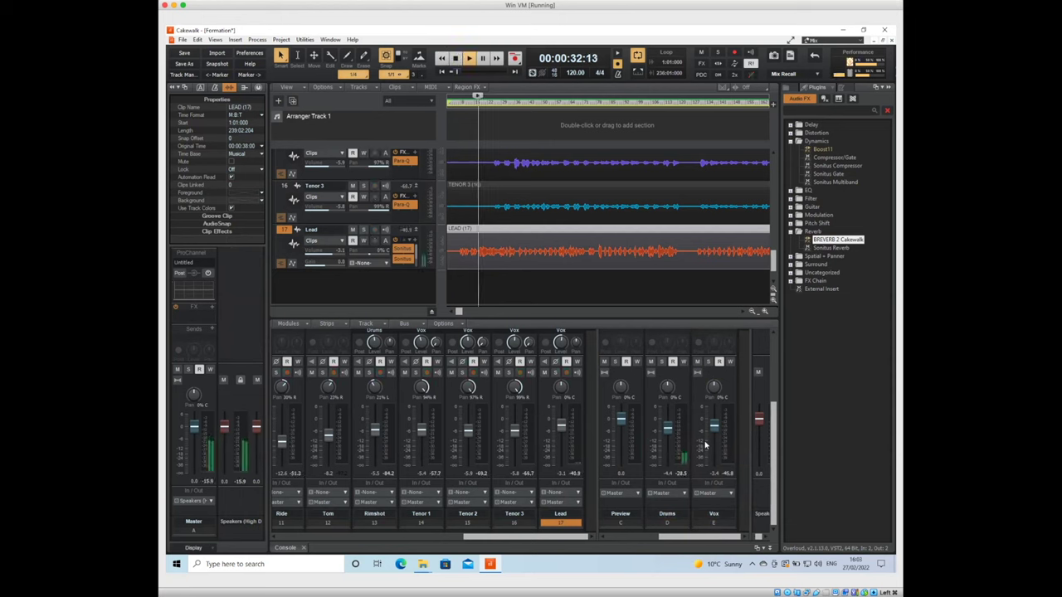
left_click(707, 363)
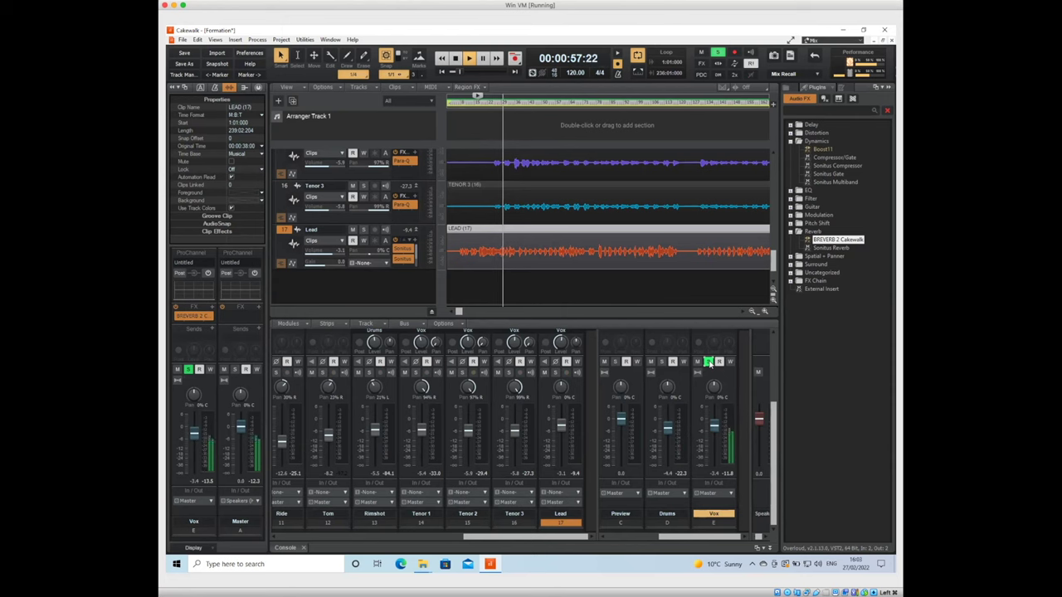
left_click(709, 362)
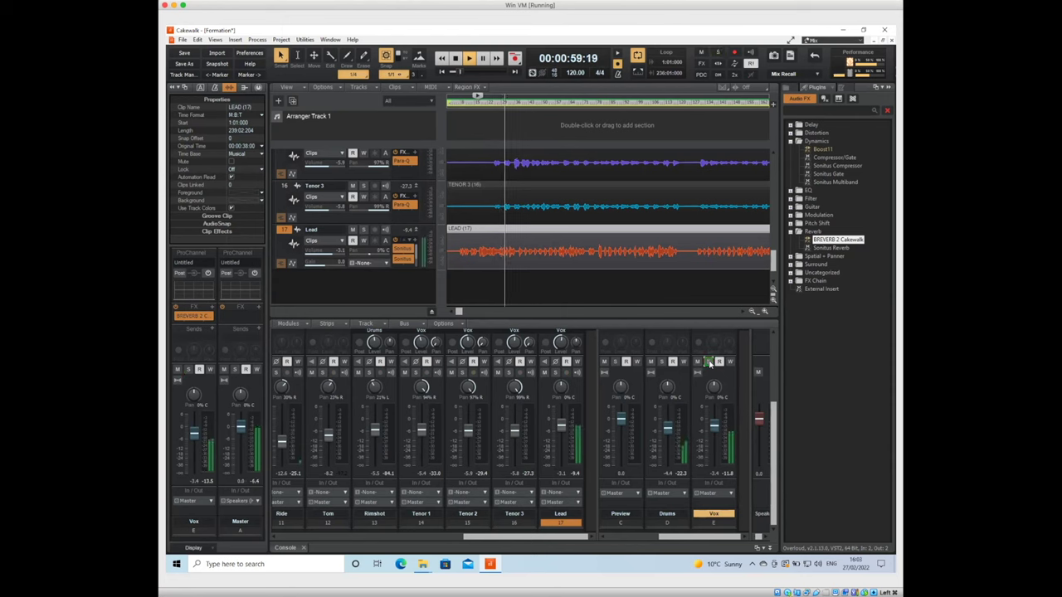
key("space")
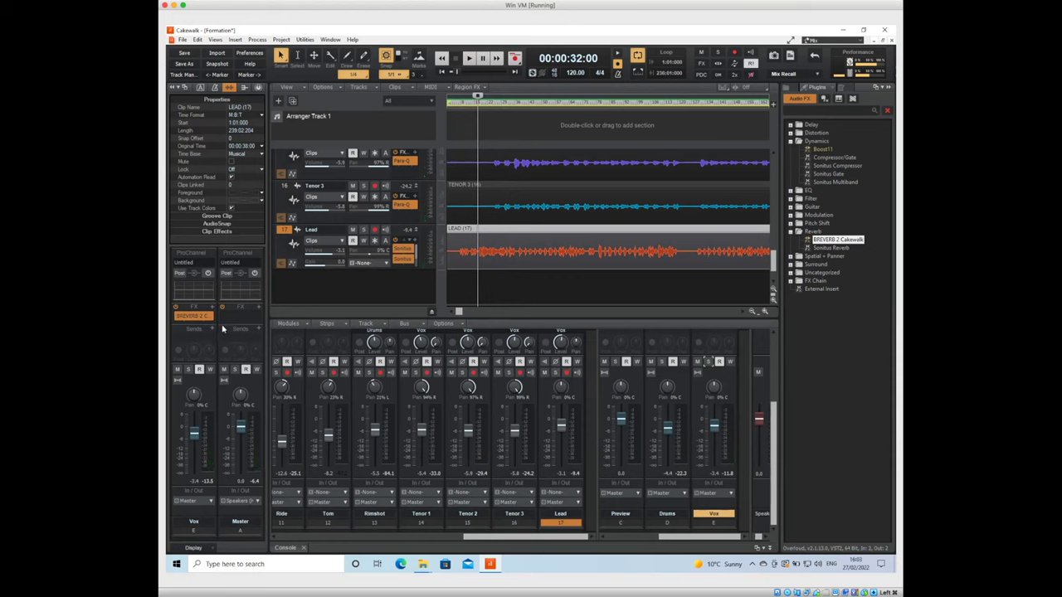
Open the Vox bus's BREVERB 2 reverb, play the song from 00:00:32:00 to hear it, and close the reverb window
double_click(195, 316)
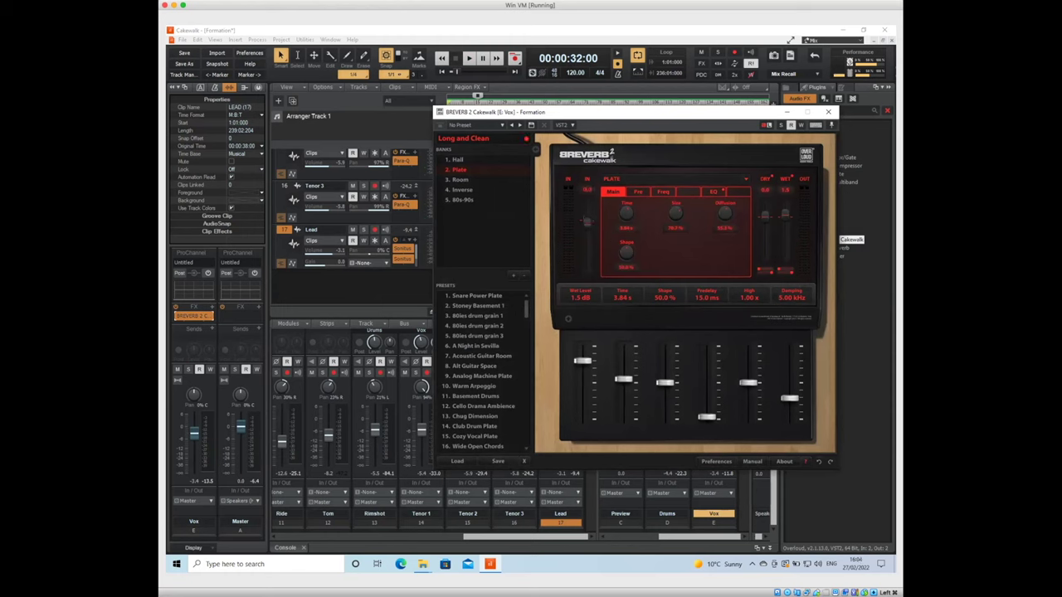
key("space")
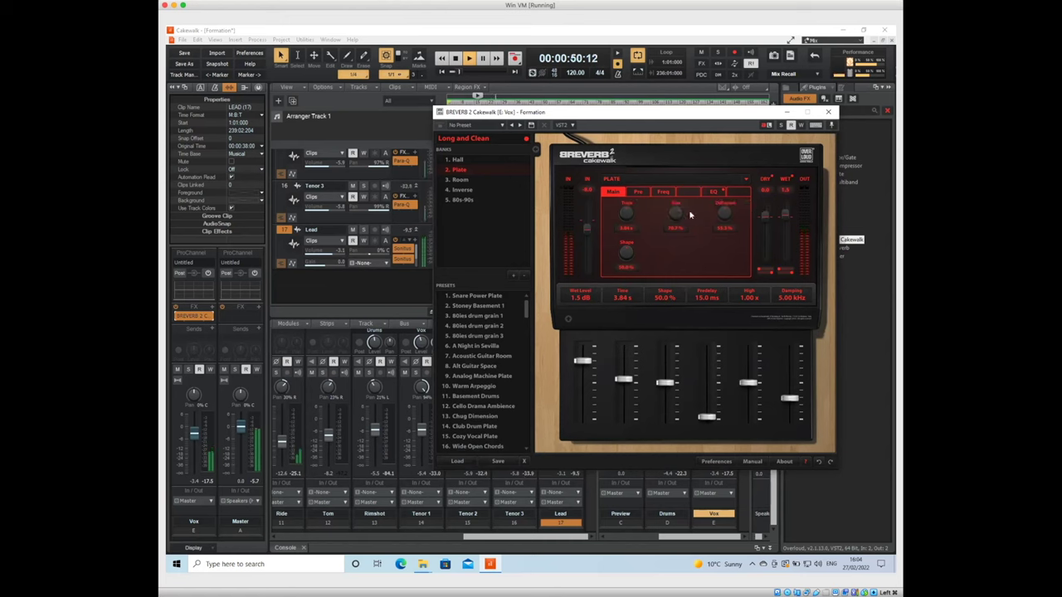
key("space")
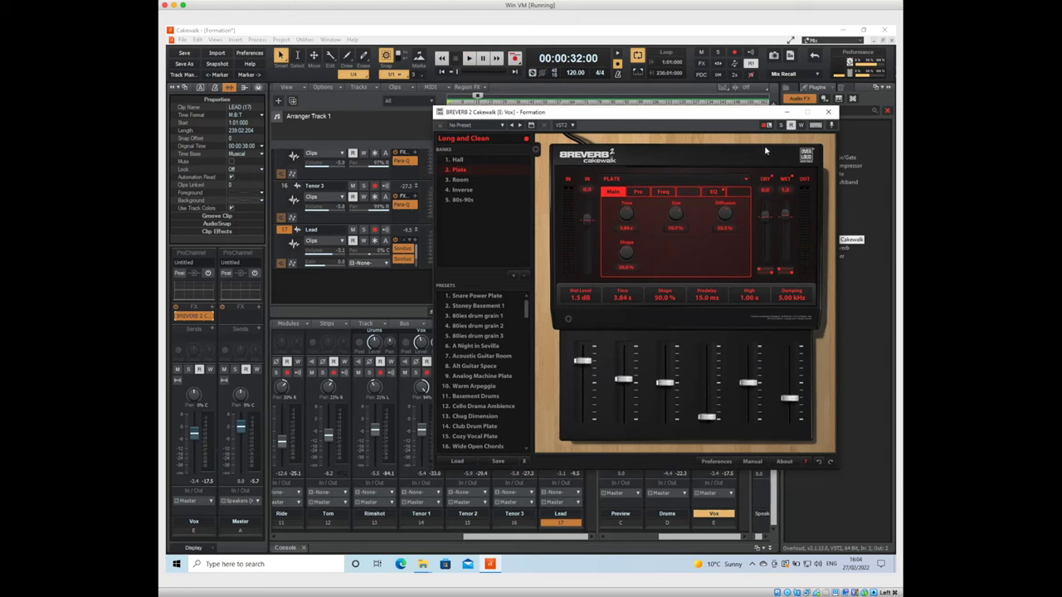
left_click(827, 111)
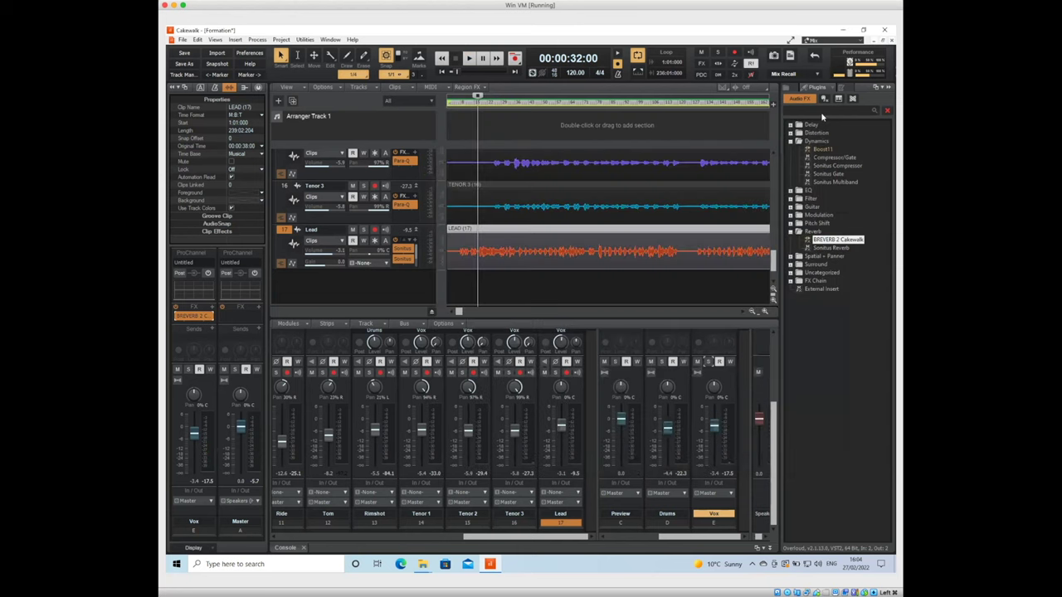
Lower the wet level of the Lead track's BREVERB 2 reverb to -12.5 dB while auditioning the song from 00:00:32:00, and close its window
left_click(561, 515)
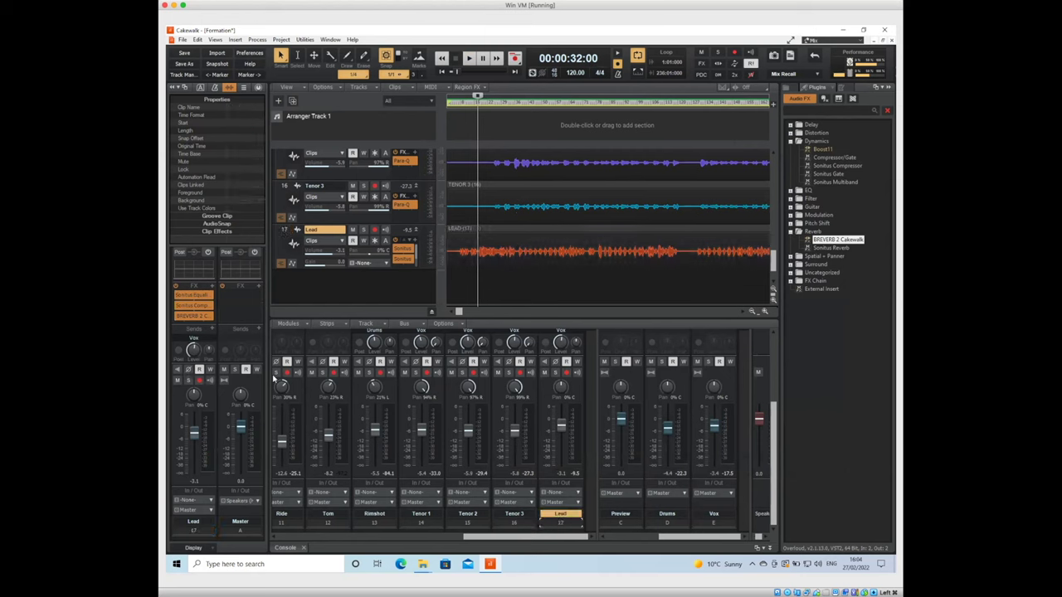
double_click(199, 316)
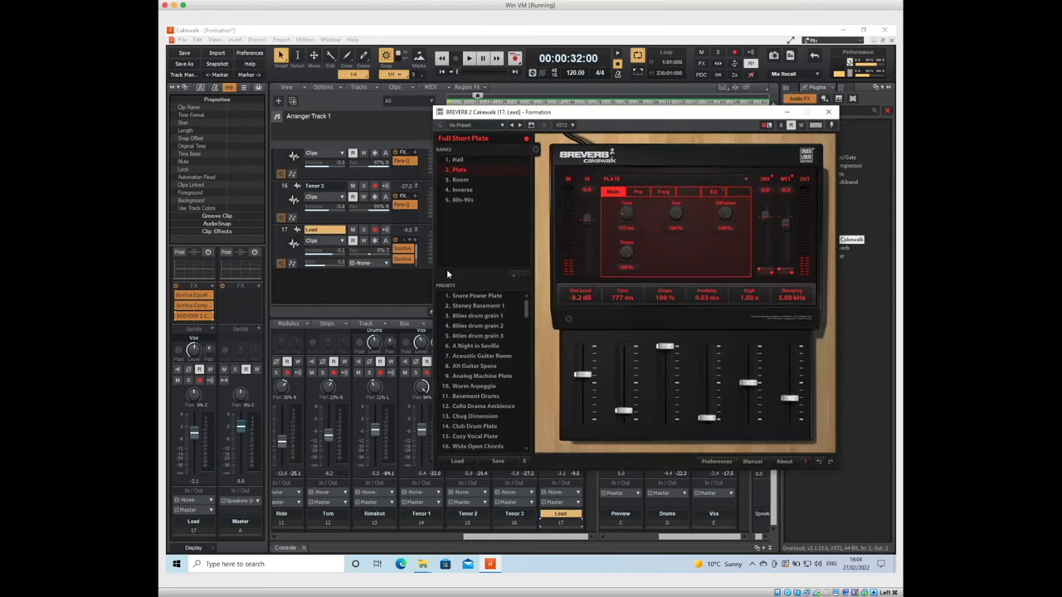
key("space")
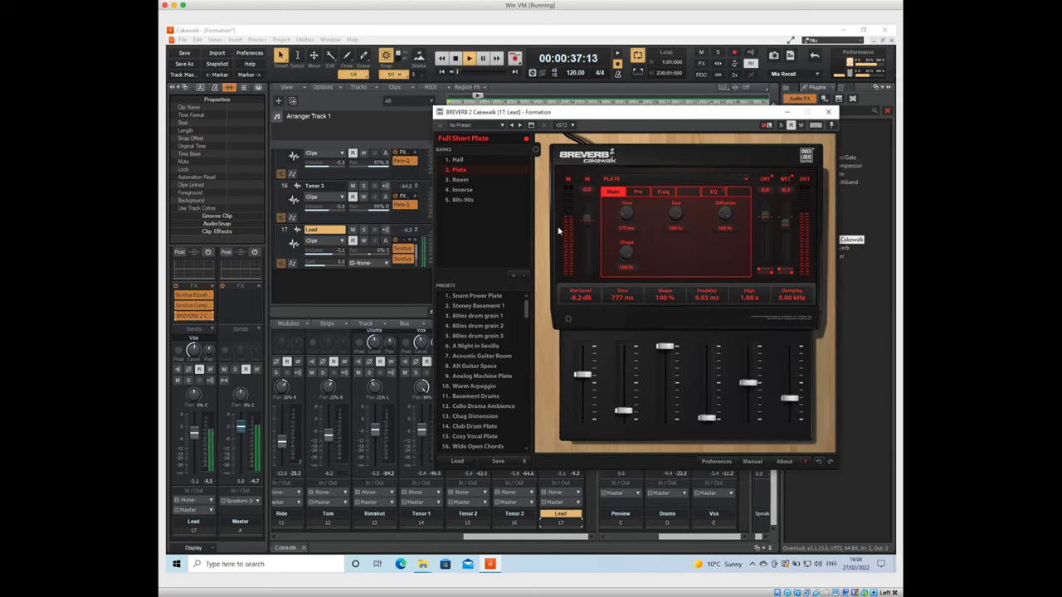
key("space")
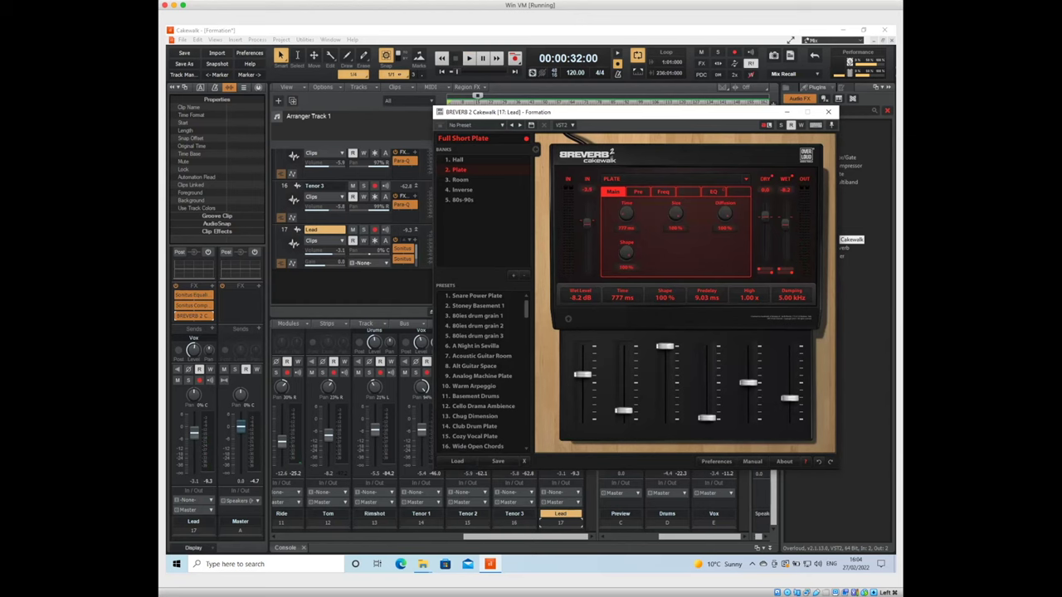
key("space")
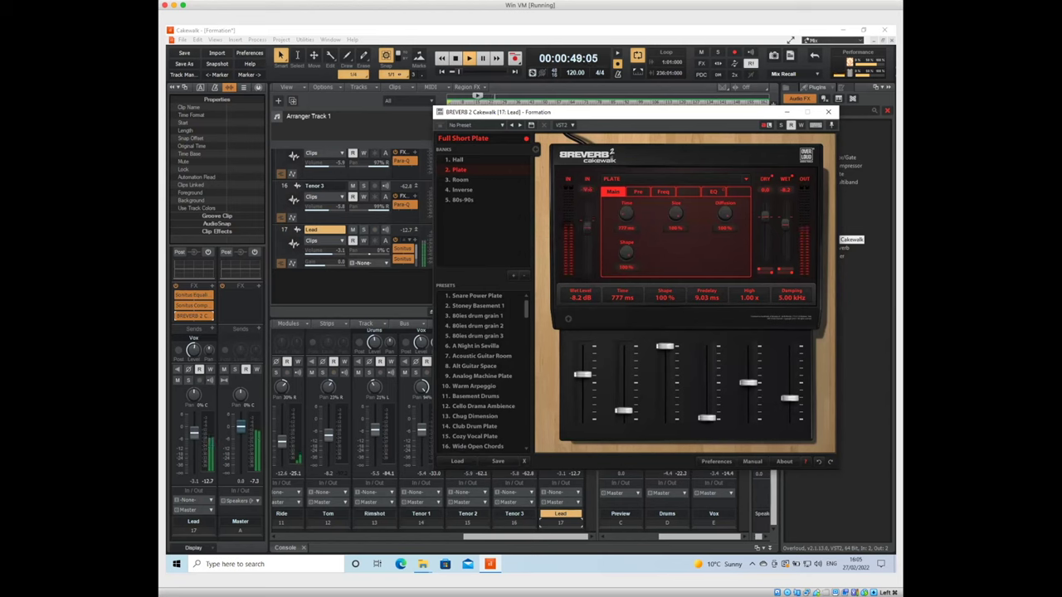
key("space")
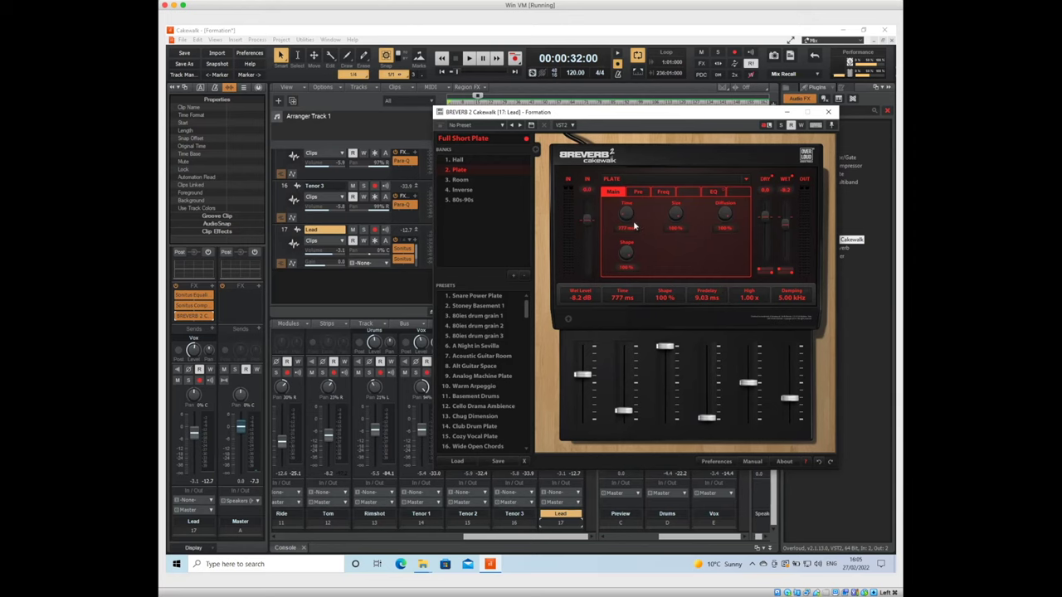
left_click_drag(787, 217, 786, 232)
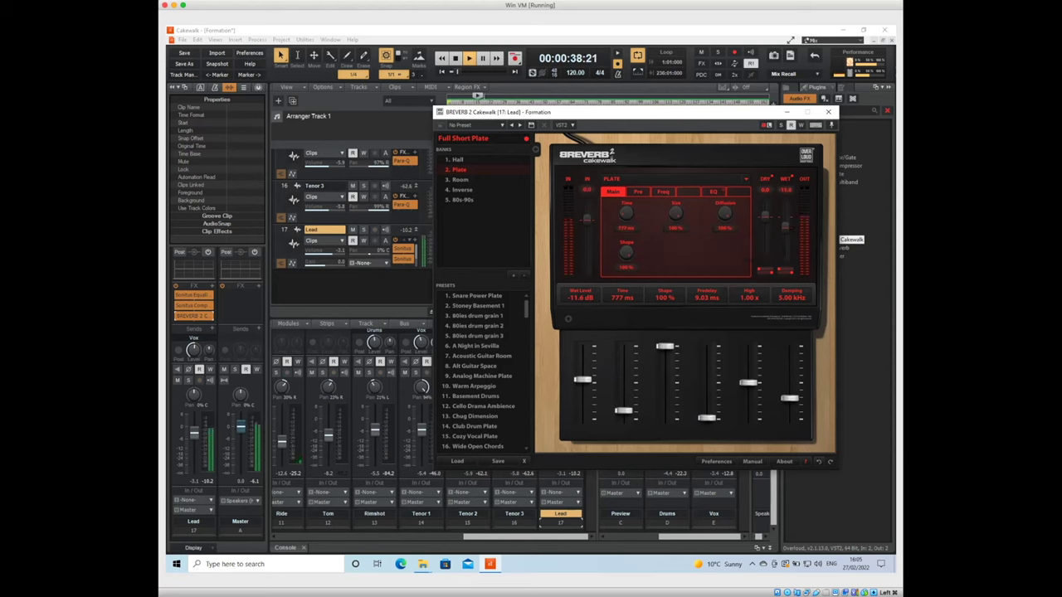
scroll(787, 237, "down", 1)
scroll(787, 237, "up", 1)
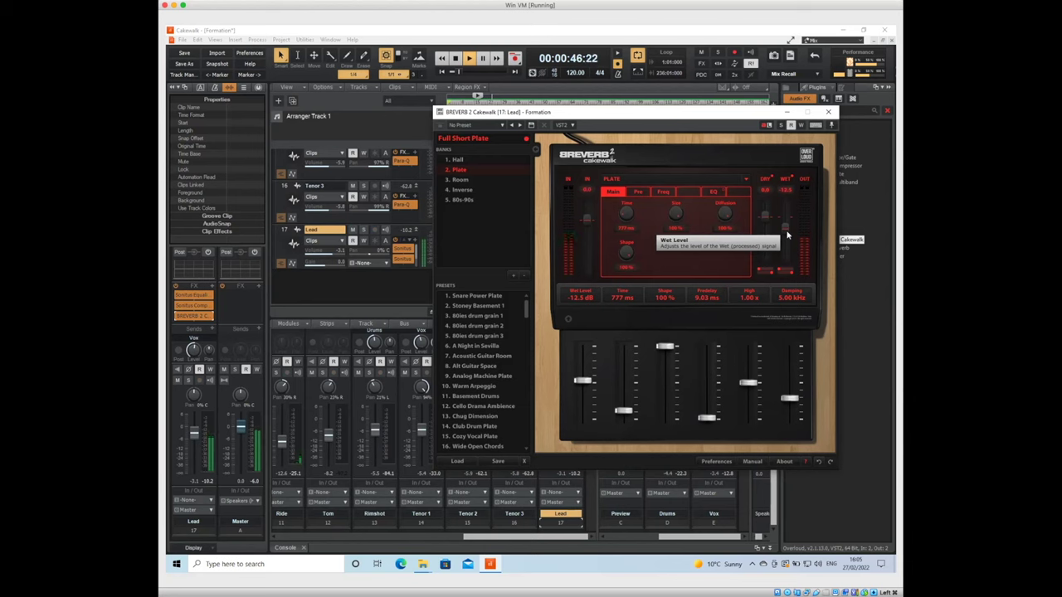
key("space")
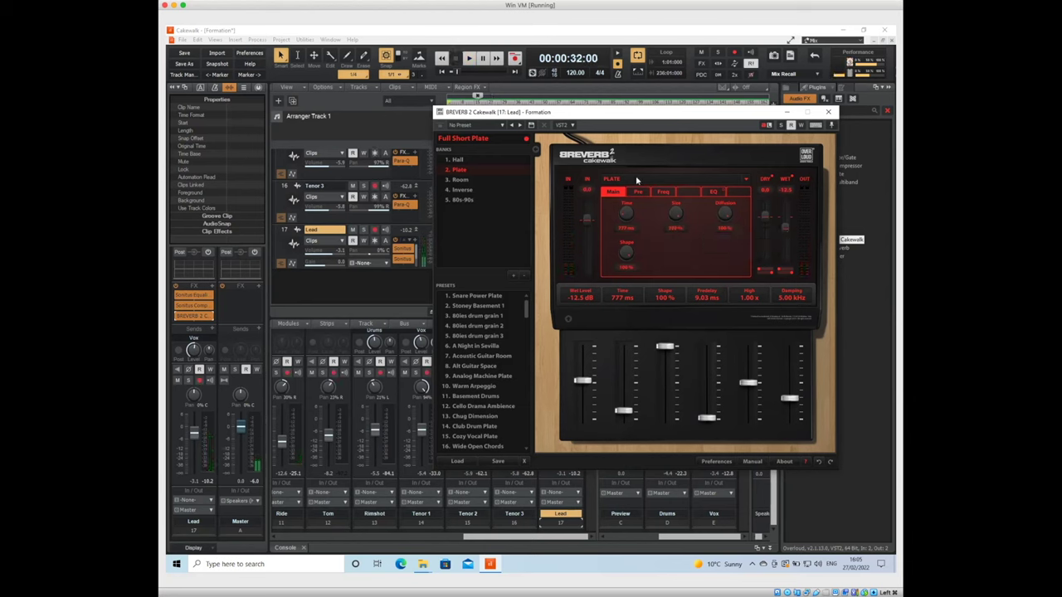
left_click(830, 112)
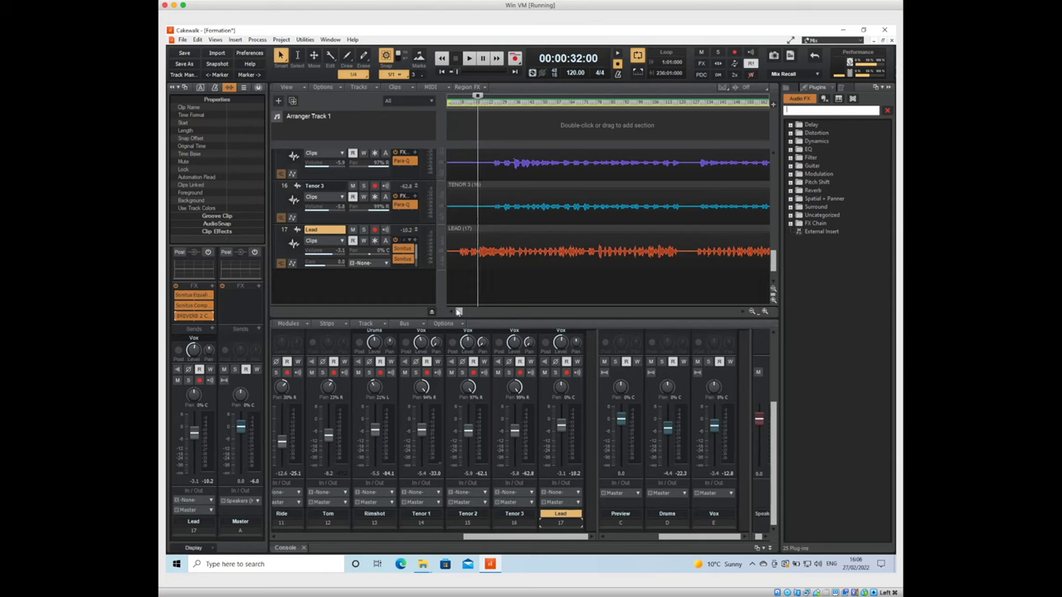
Play the passages at 00:06:00:00 and 00:04:16:00 alternately to compare the Lead vocal's loudness near the song's end
left_click_drag(458, 312, 545, 314)
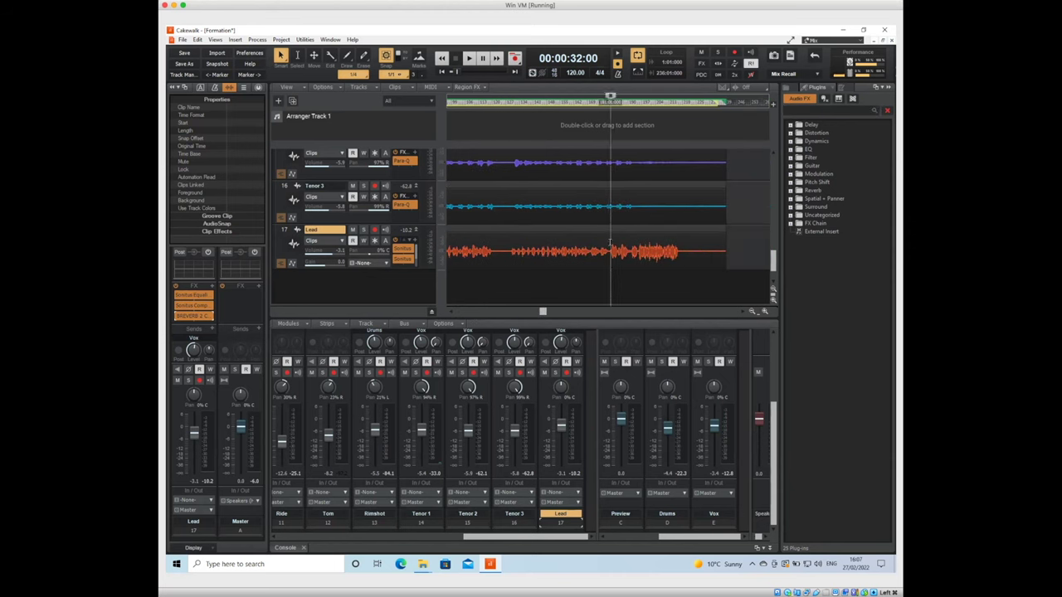
left_click(610, 242)
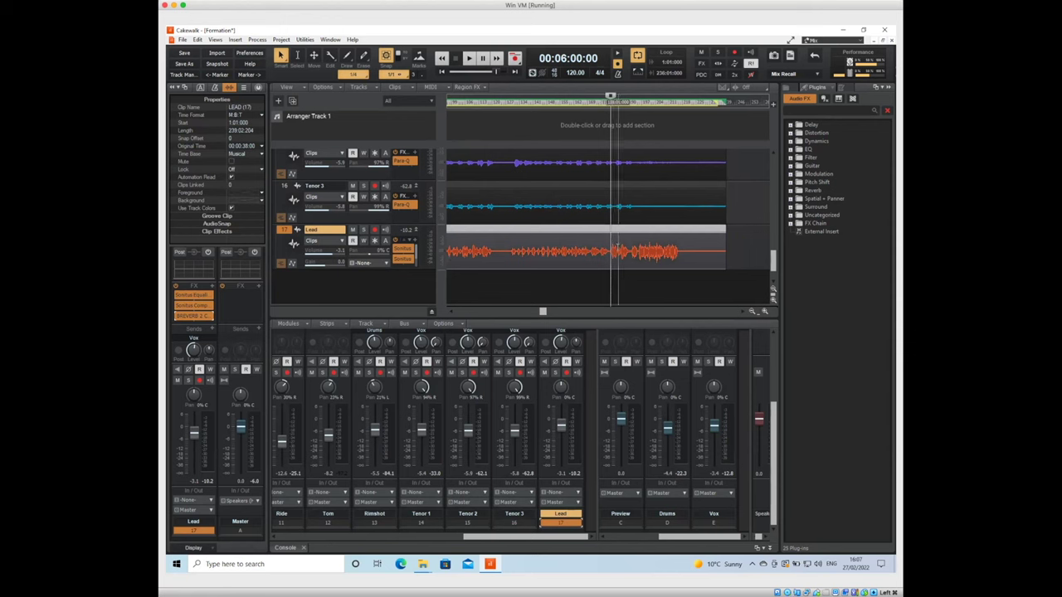
key("space")
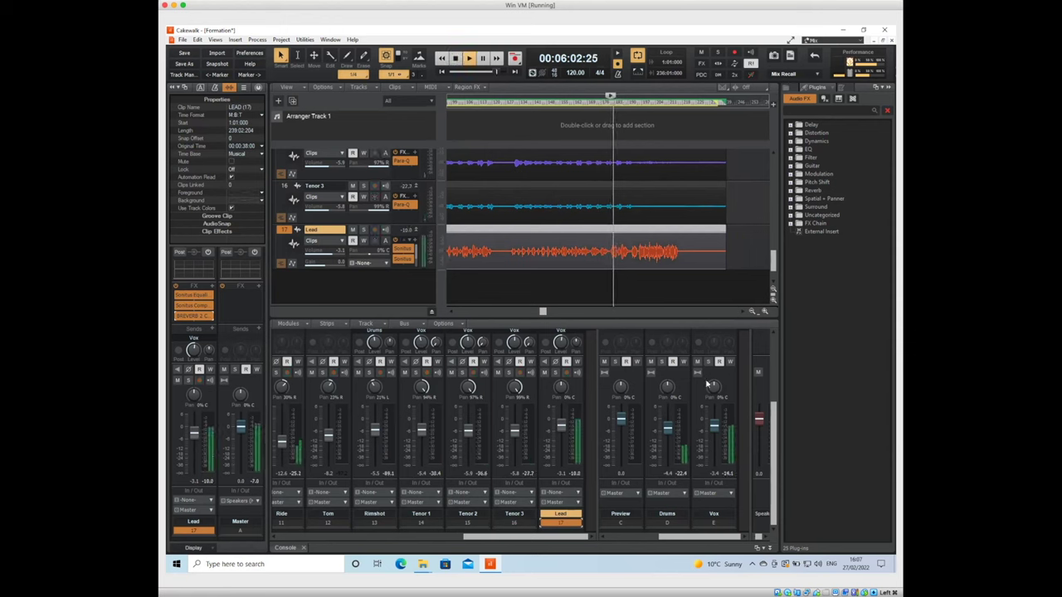
key("space")
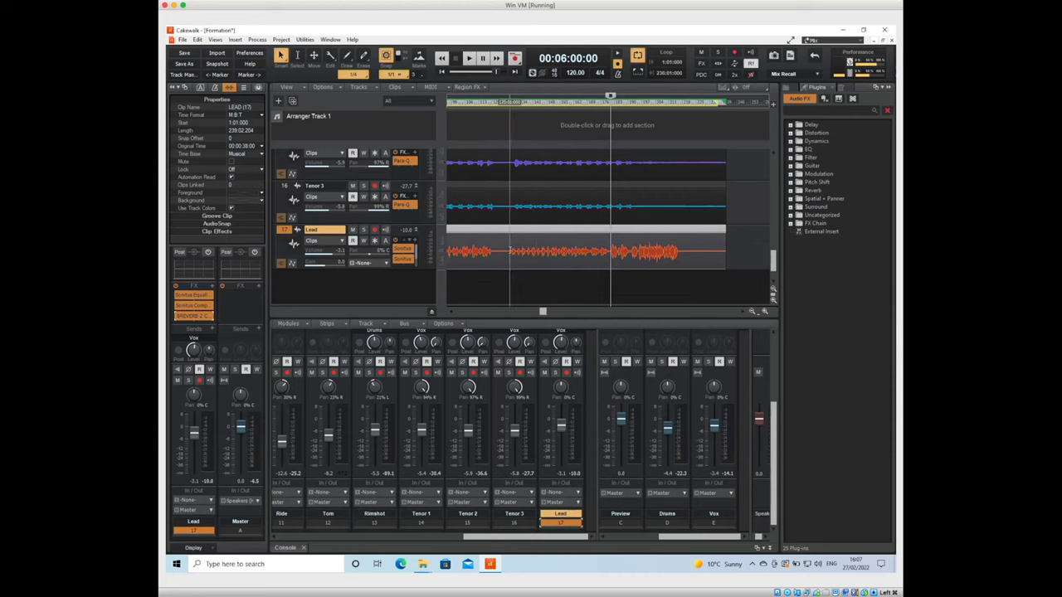
left_click(511, 249)
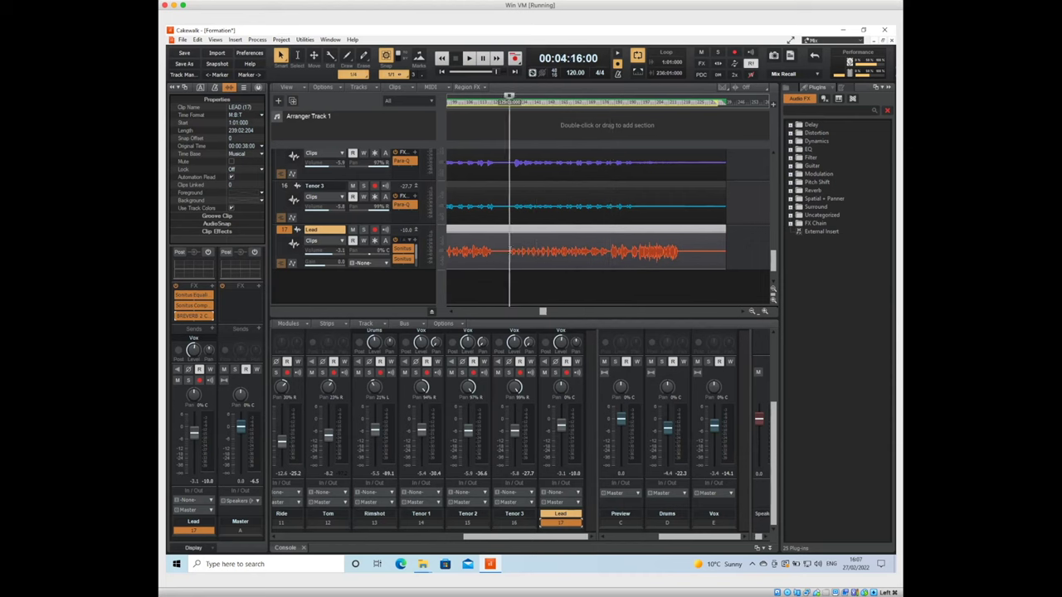
key("space")
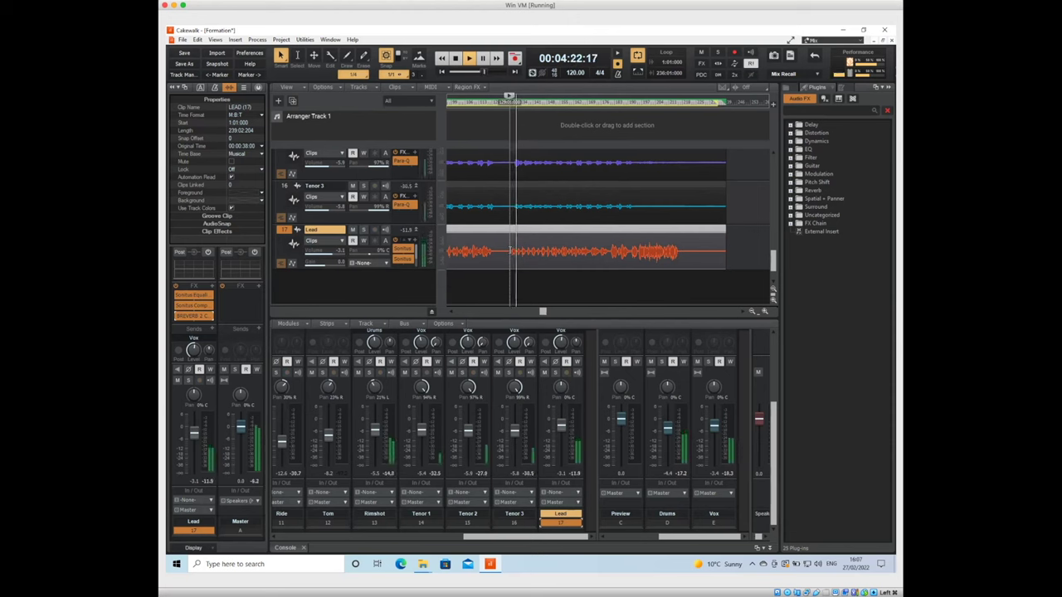
key("space")
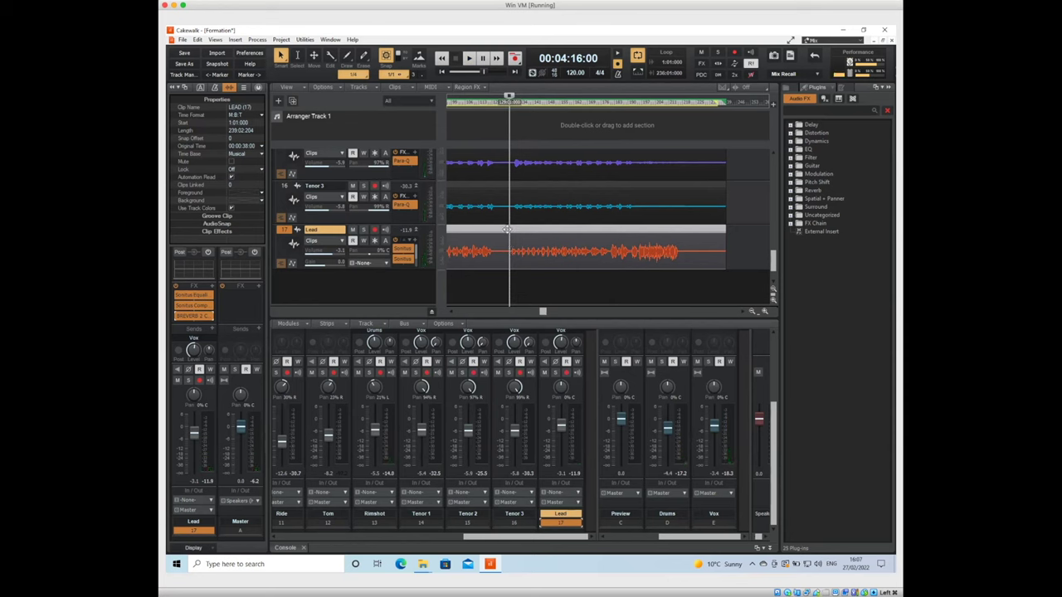
left_click(610, 99)
key("space")
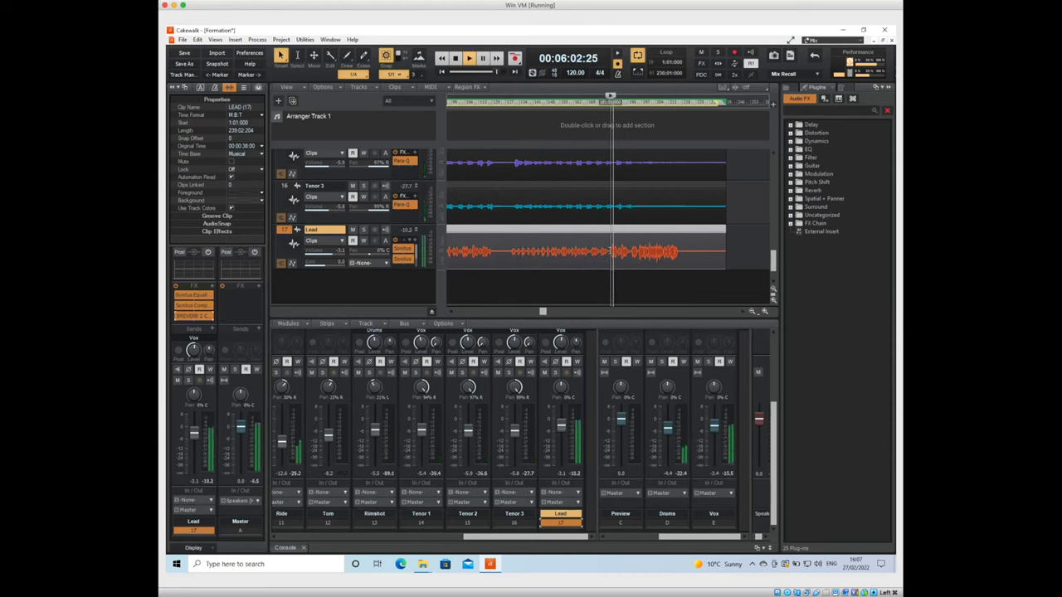
key("space")
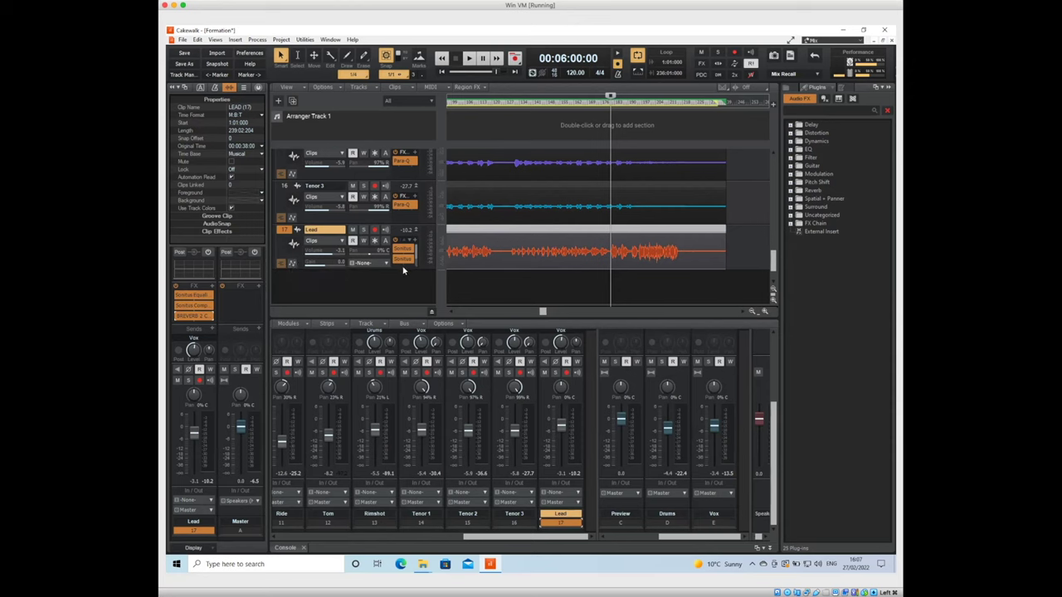
Increase the Lead track's height so its waveform is shown larger
left_click_drag(398, 268, 399, 309)
scroll(535, 257, "down", 3)
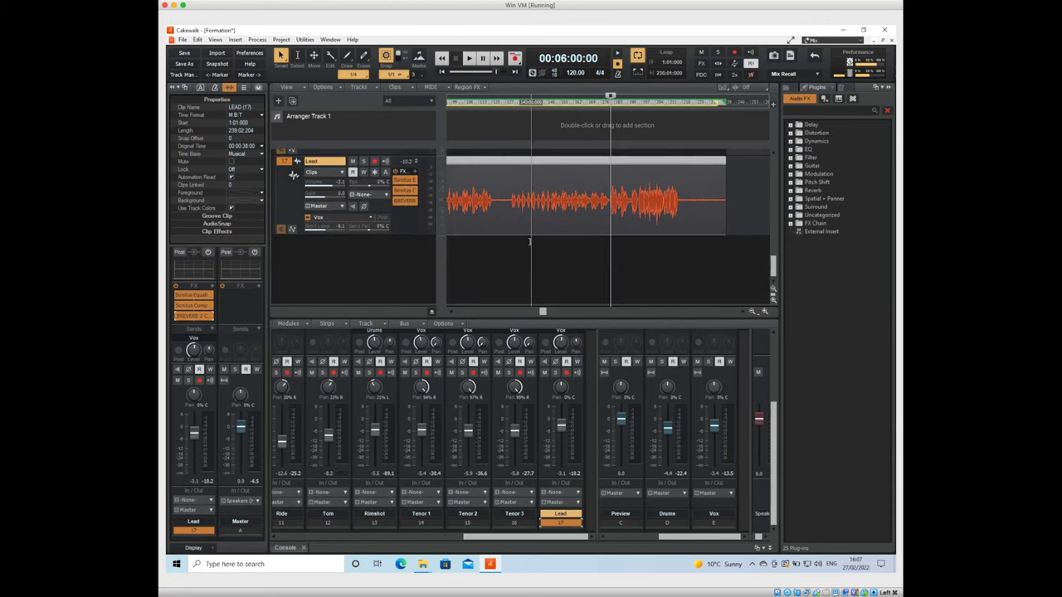
left_click_drag(385, 236, 387, 264)
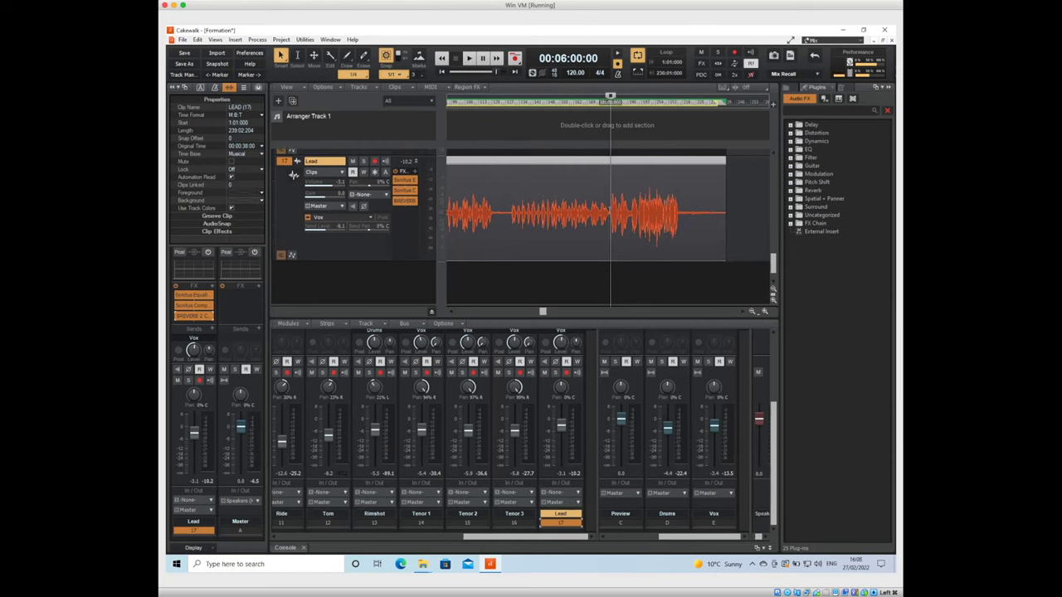
Select the short loud Lead passage starting around 00:06:00:00 and apply the Gain effect with the 6dB Cut preset
left_click_drag(610, 209, 679, 209)
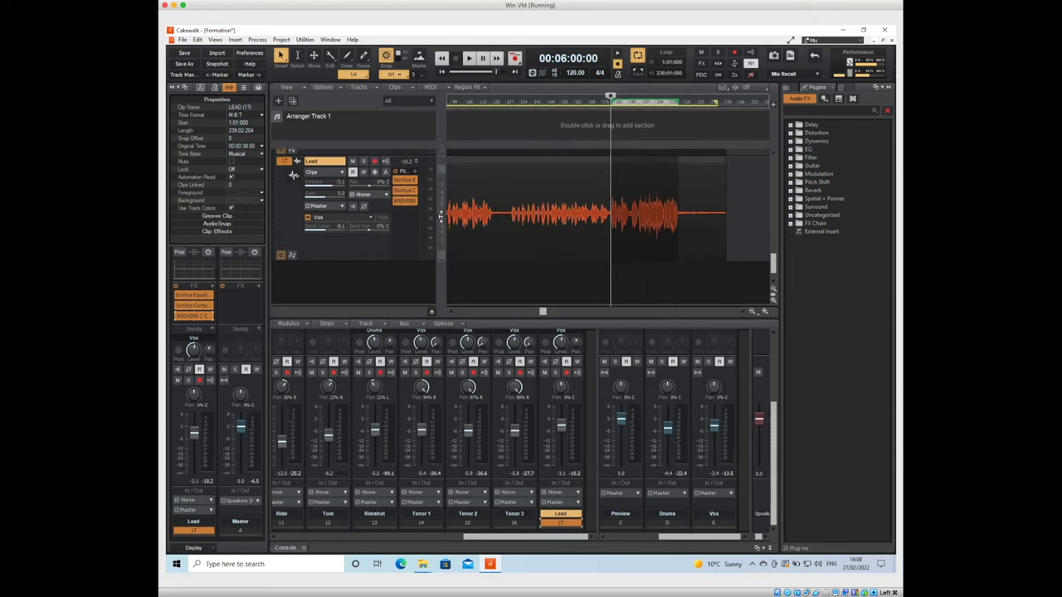
left_click(658, 209)
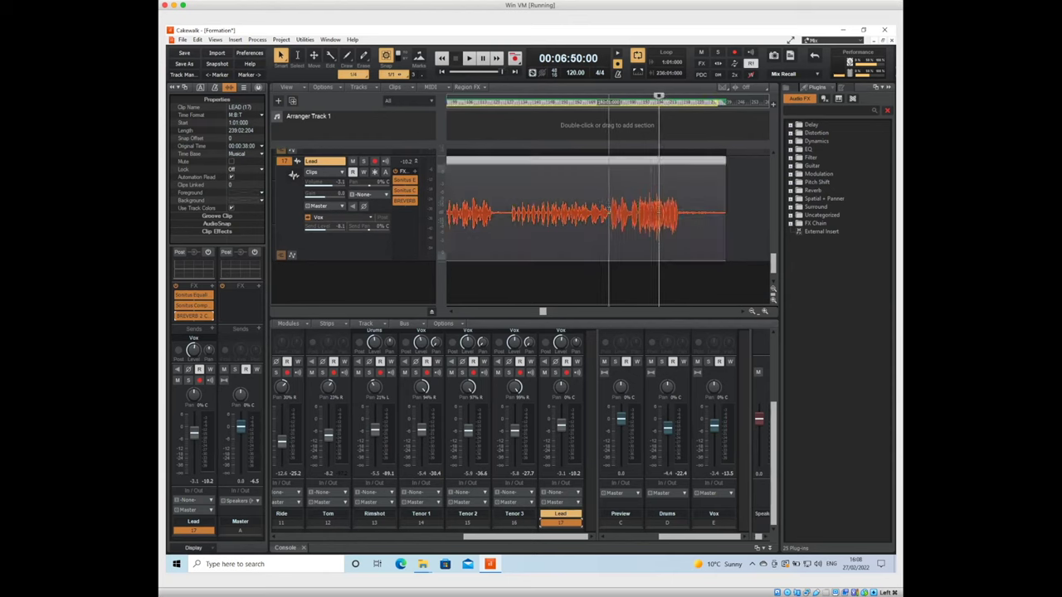
mouse_move(609, 212)
left_mouse_down()
mouse_move(632, 211)
mouse_move(622, 212)
left_mouse_up()
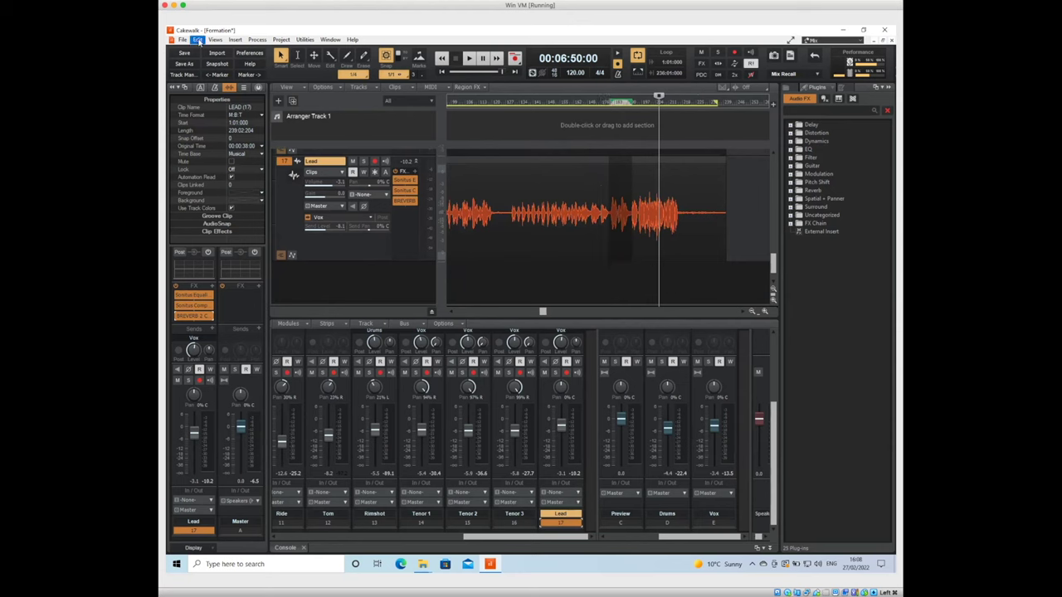
left_click(257, 40)
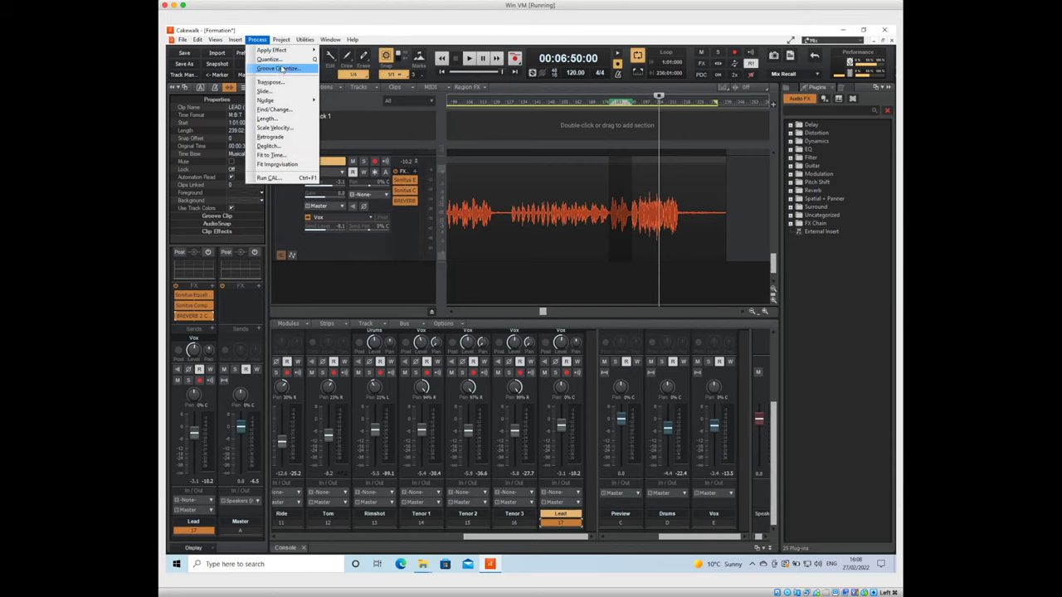
mouse_move(282, 55)
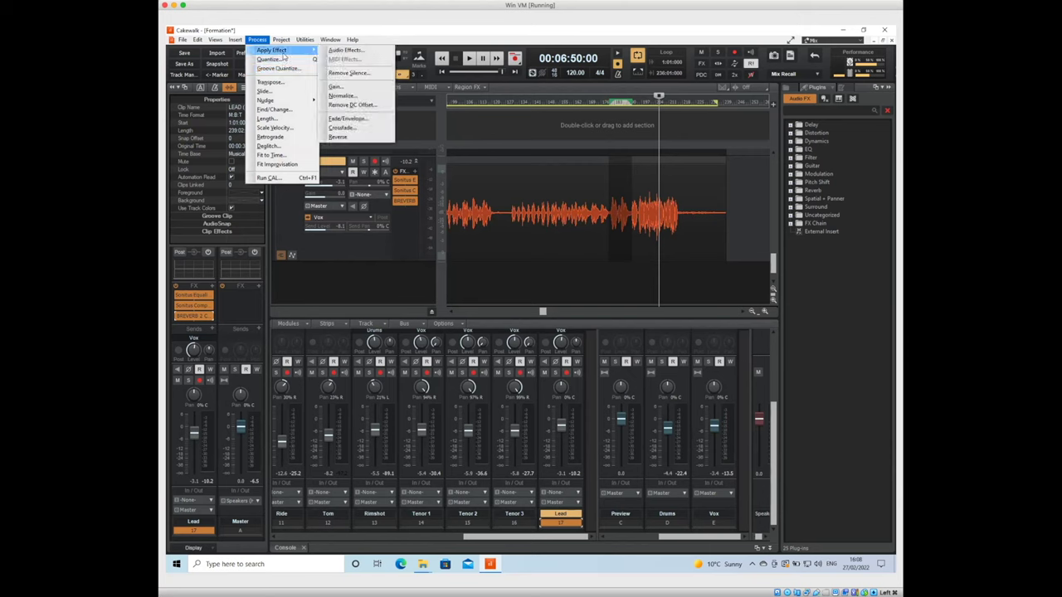
left_click(340, 87)
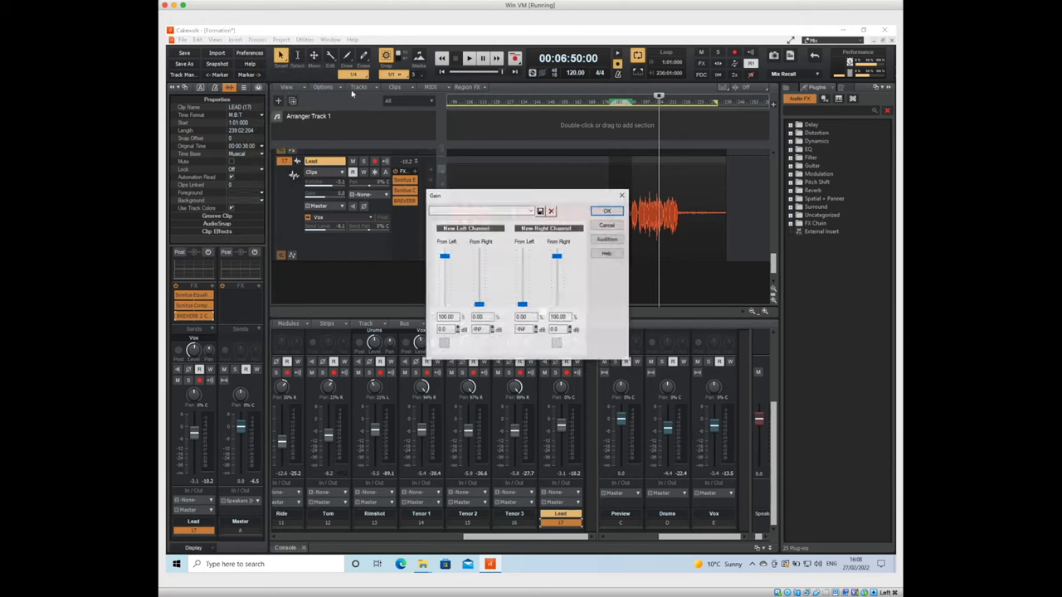
left_click(530, 210)
left_click(517, 222)
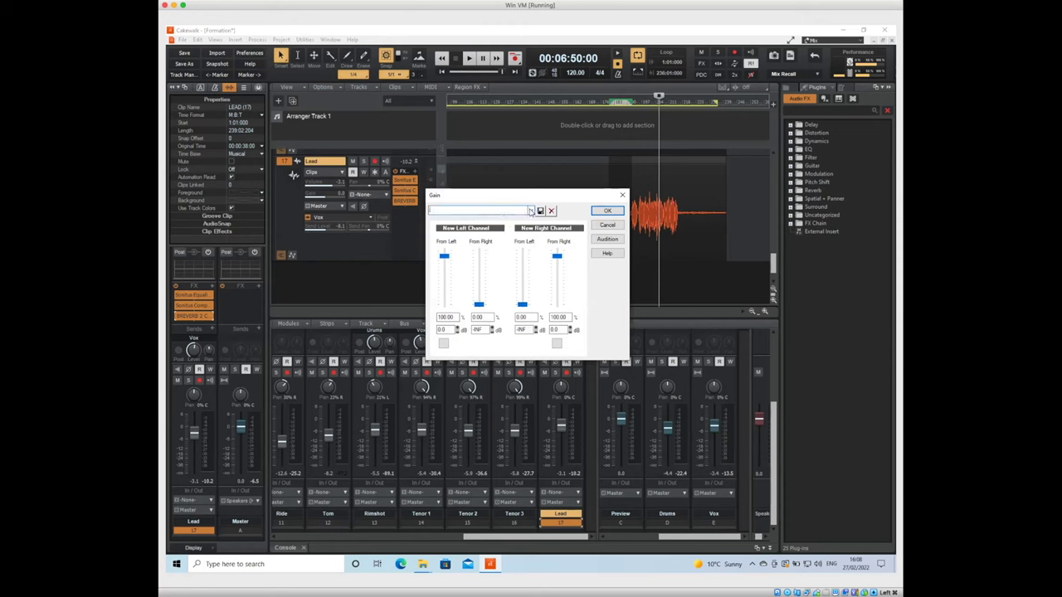
left_click(530, 211)
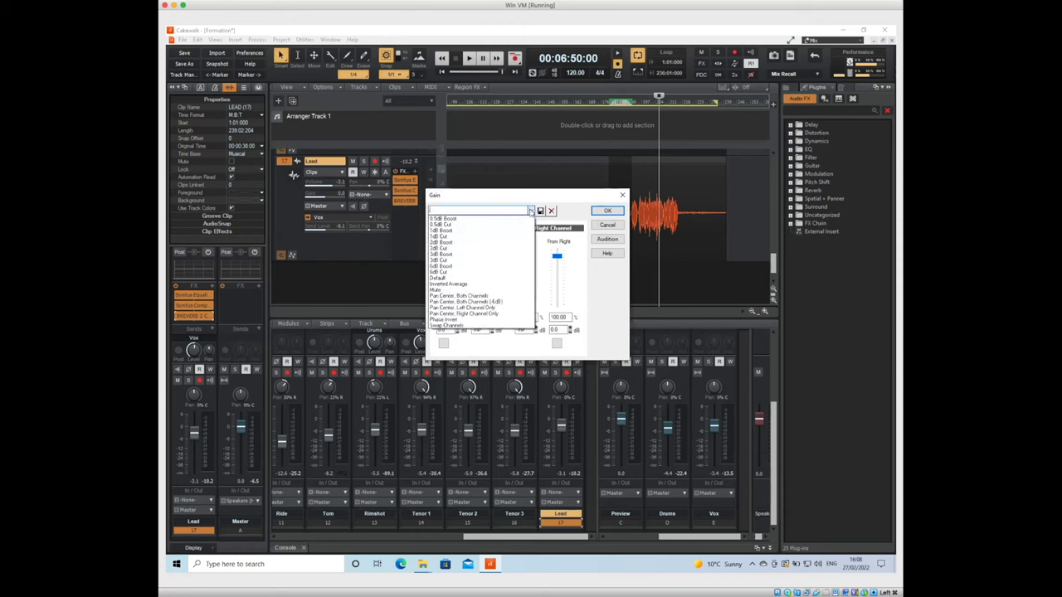
left_click(454, 273)
left_click(606, 210)
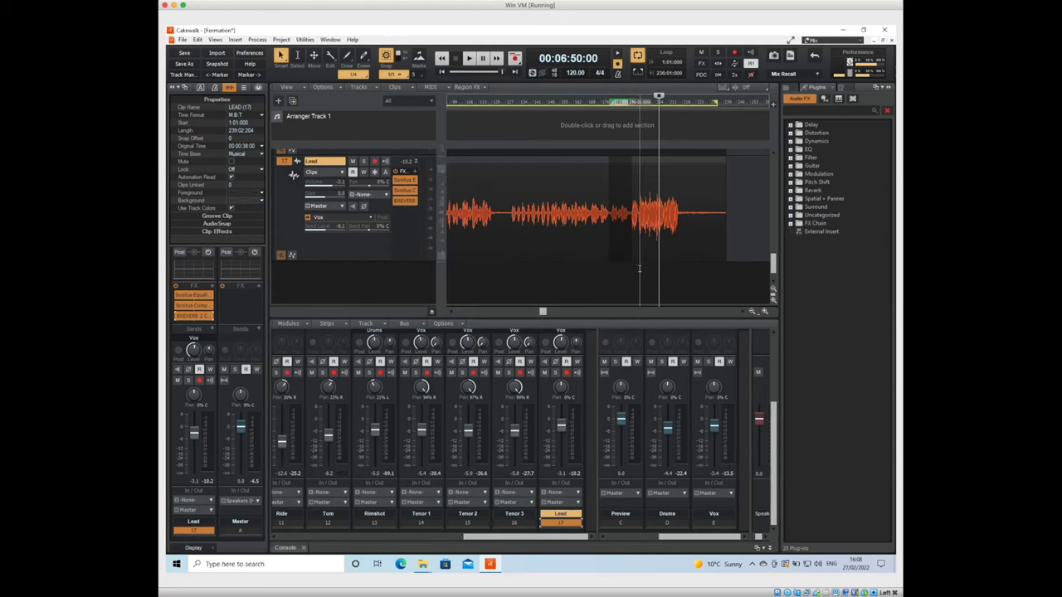
Play the song from 00:05:36:00 and from 00:05:52:00 to judge the transition into the reduced Lead passage
left_click(586, 207)
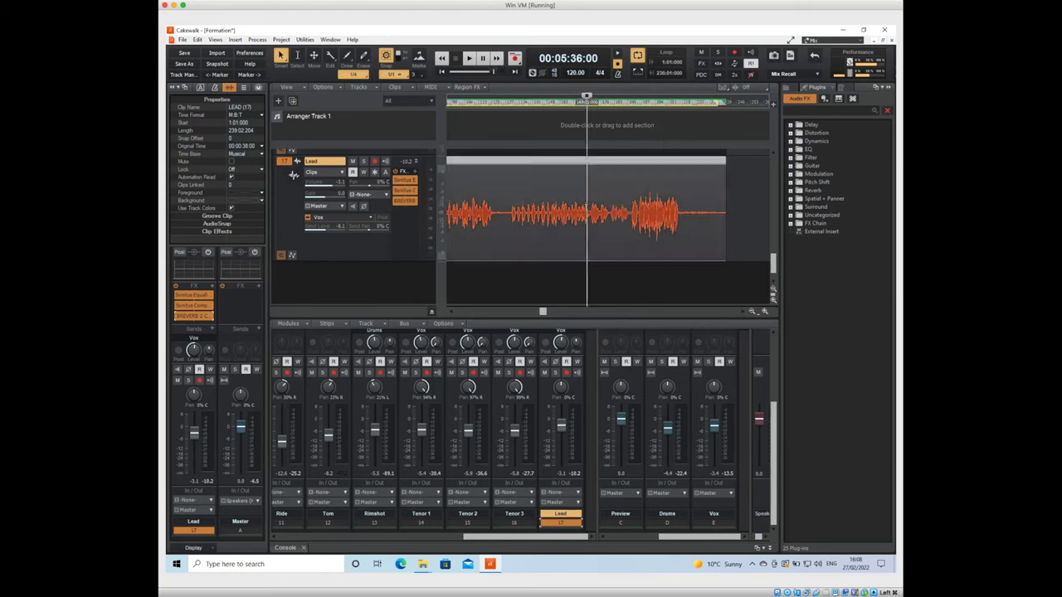
key("space")
key("space")
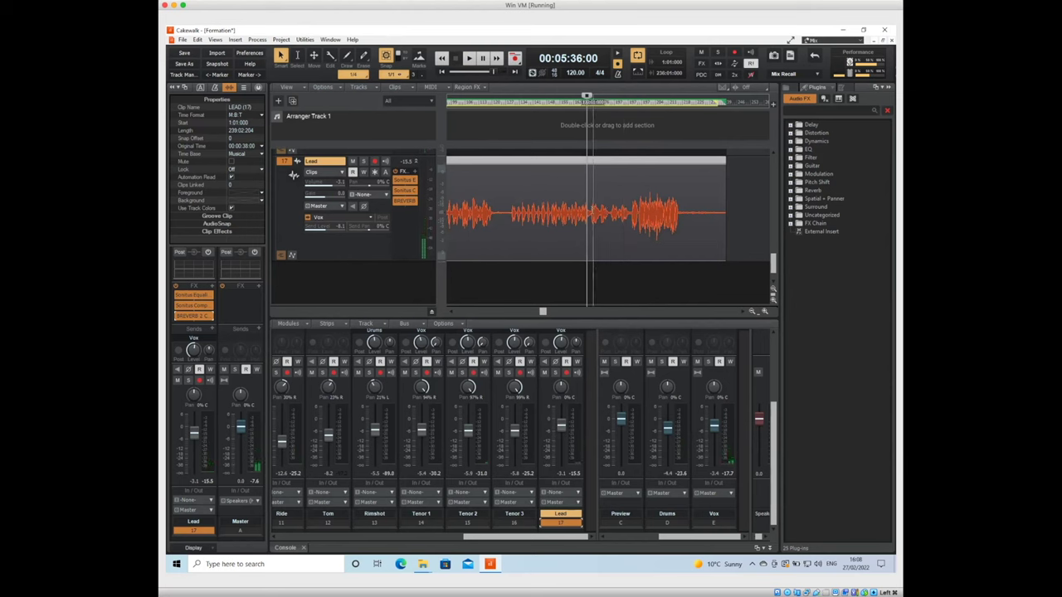
left_click(603, 208)
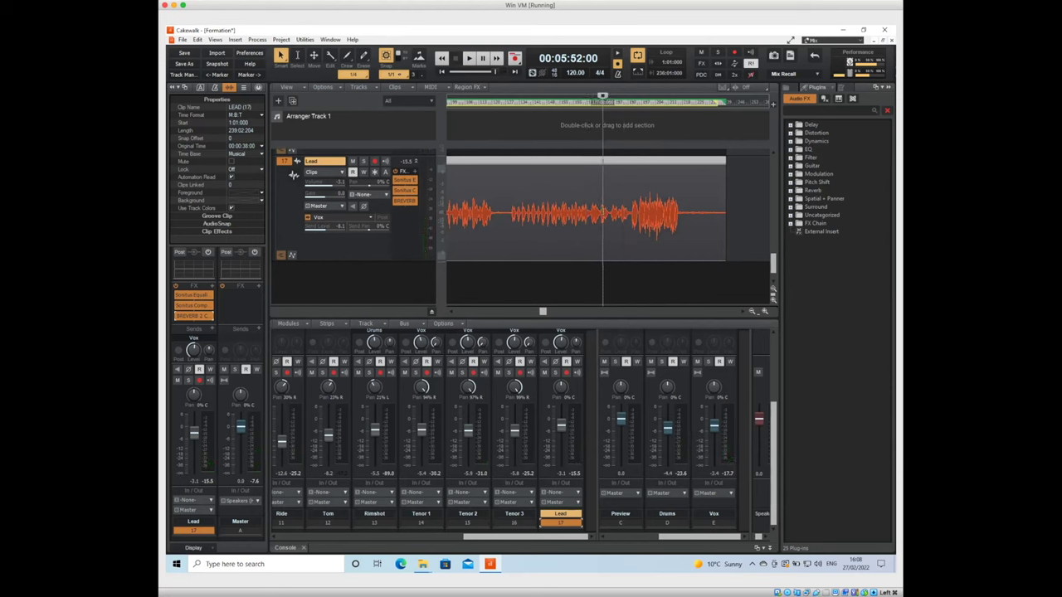
key("space")
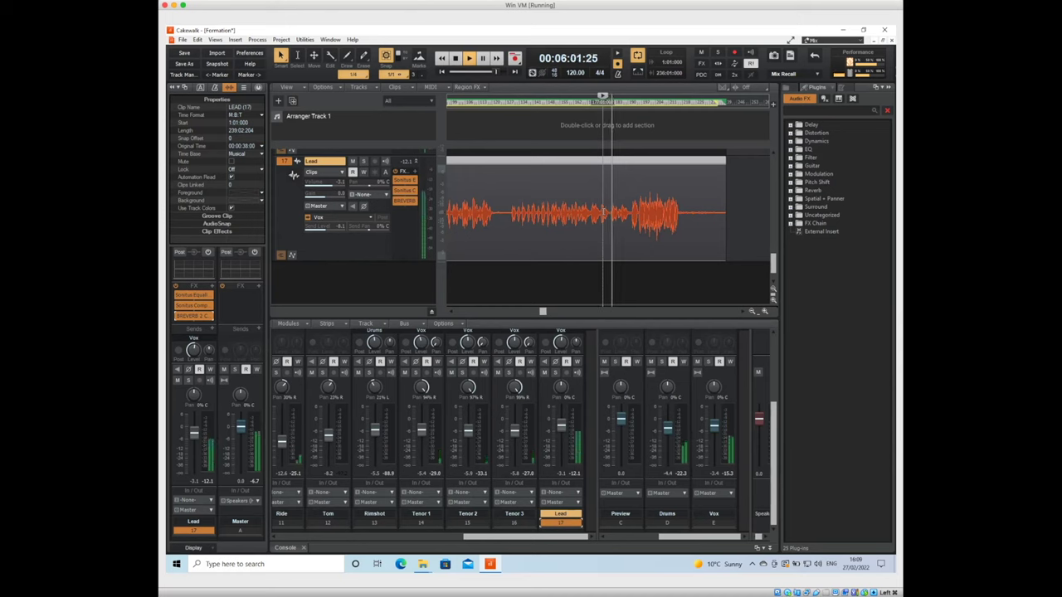
key("space")
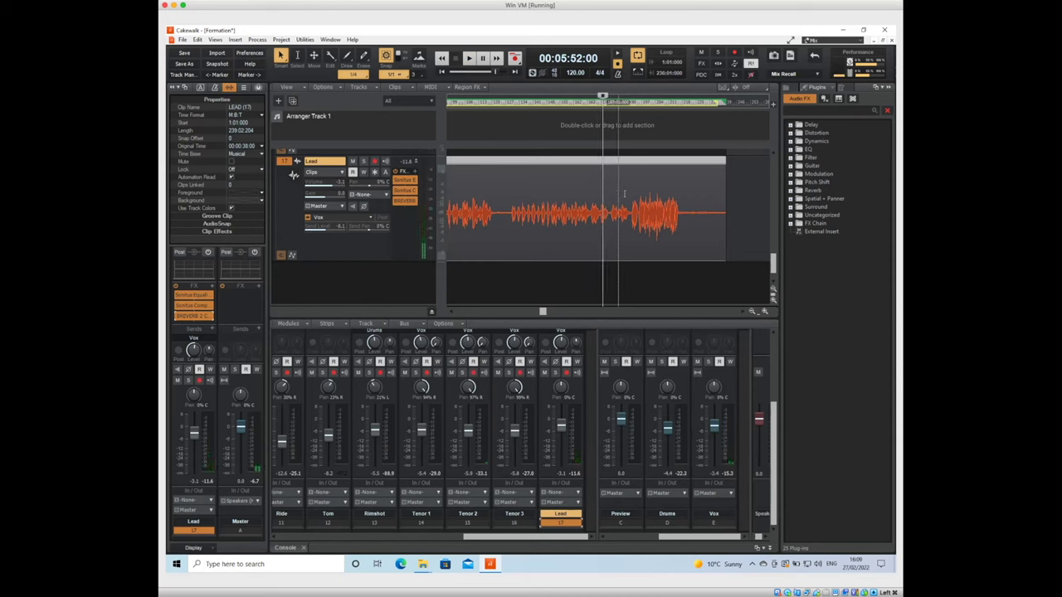